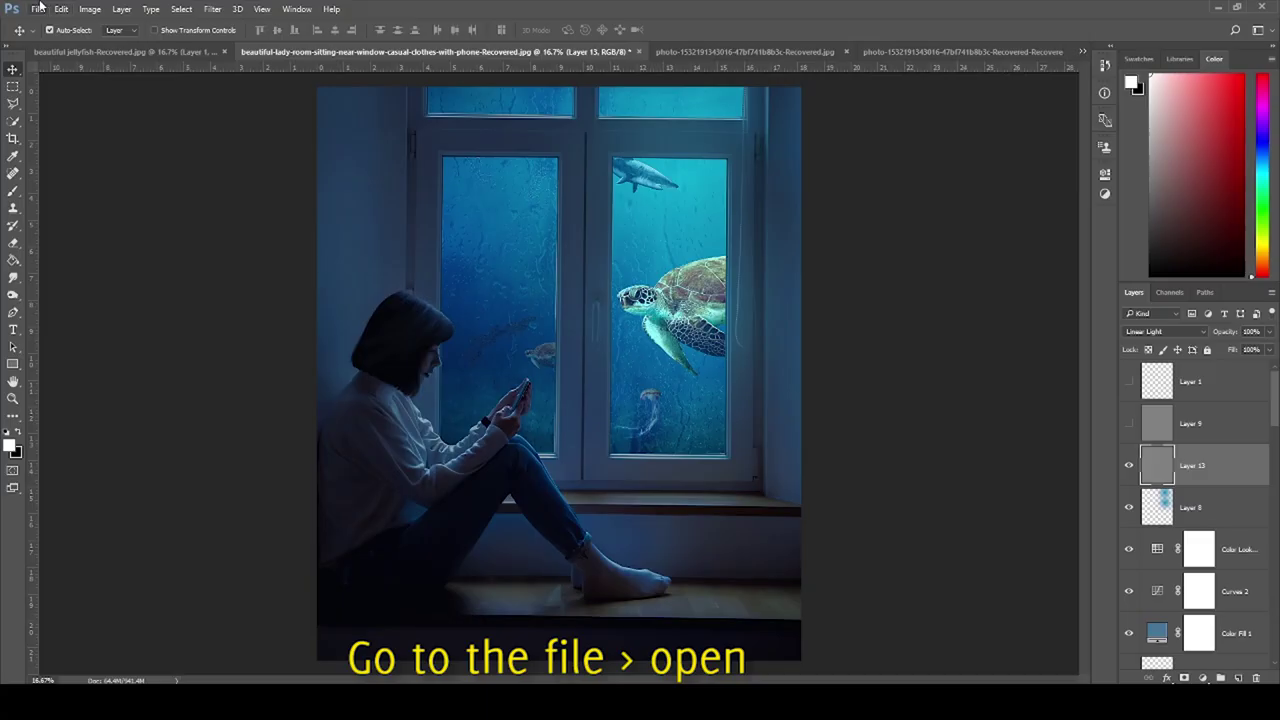
# Step: Open the photo of the girl by the window
pyautogui.click(37, 9)
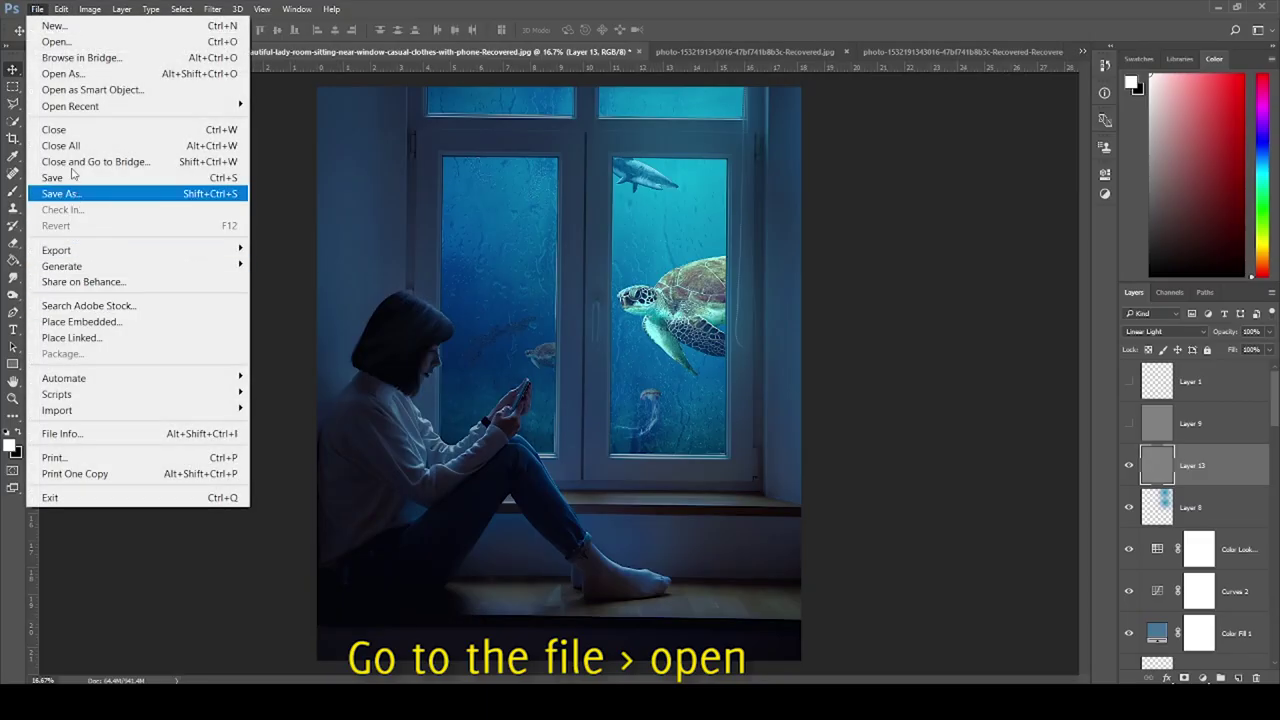
pyautogui.click(54, 44)
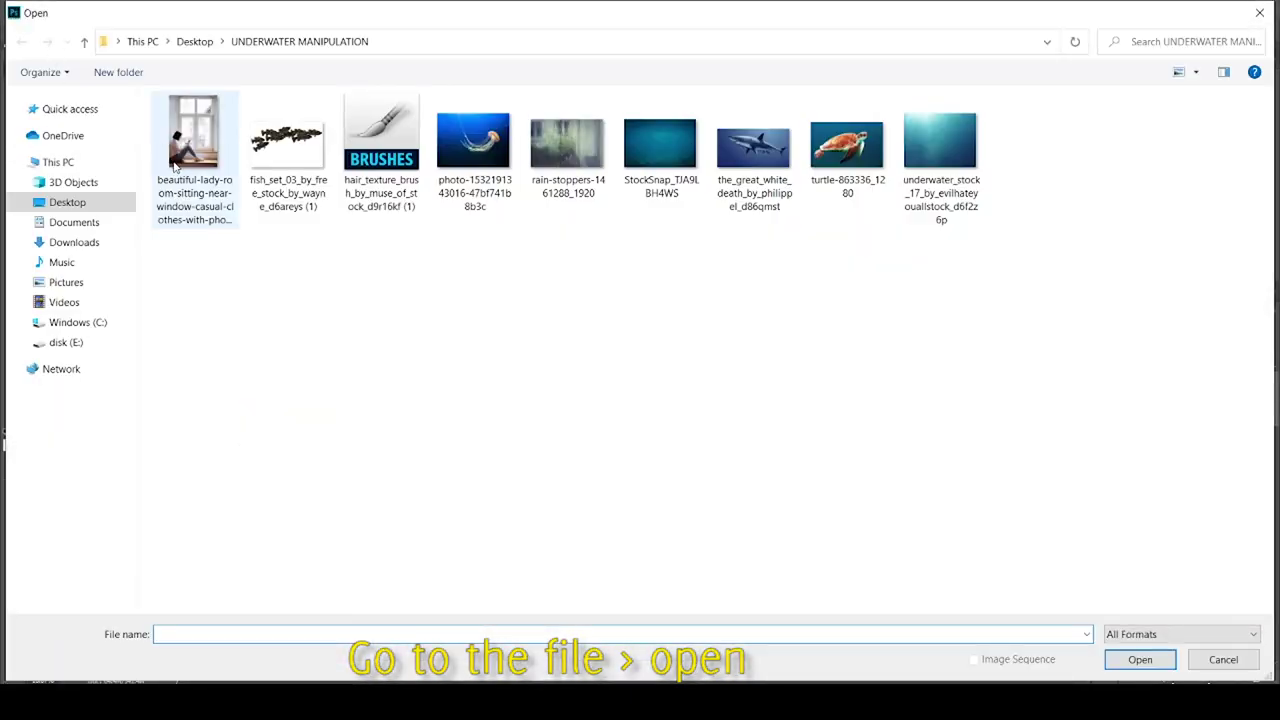
pyautogui.click(176, 160)
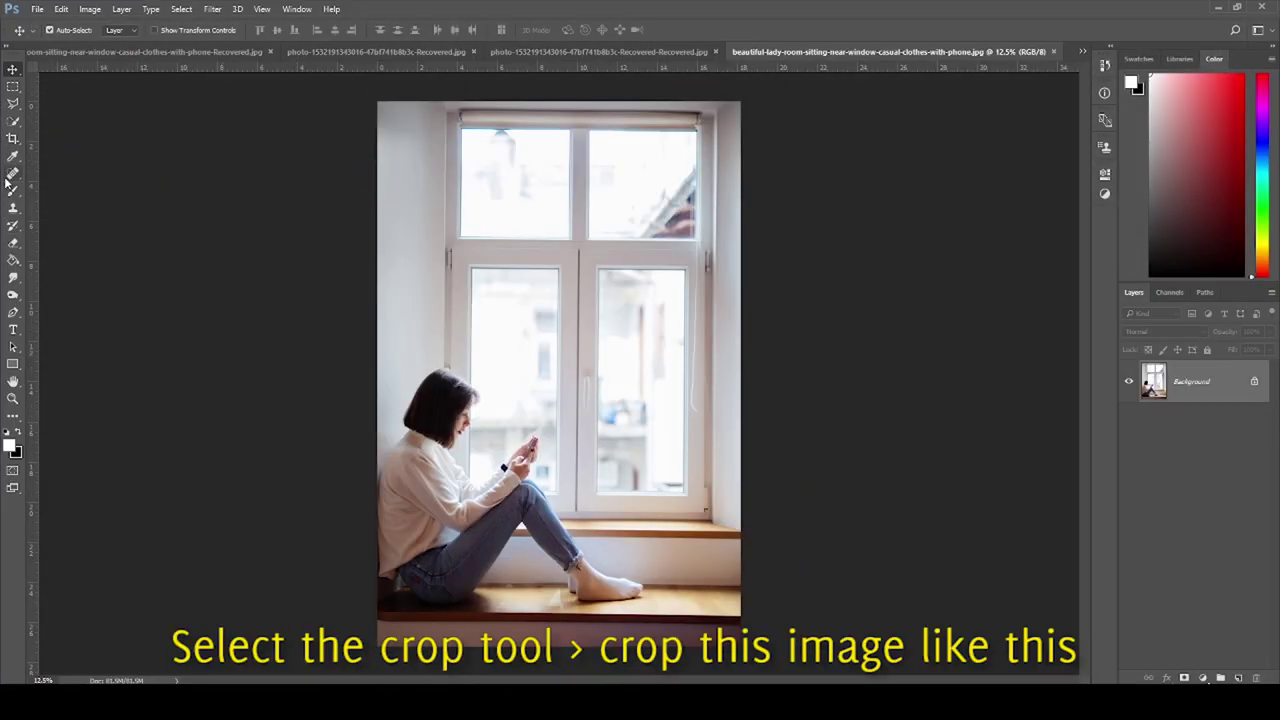
# Step: Crop off the top of the photo and convert Layer 0 to a smart object
pyautogui.click(13, 138)
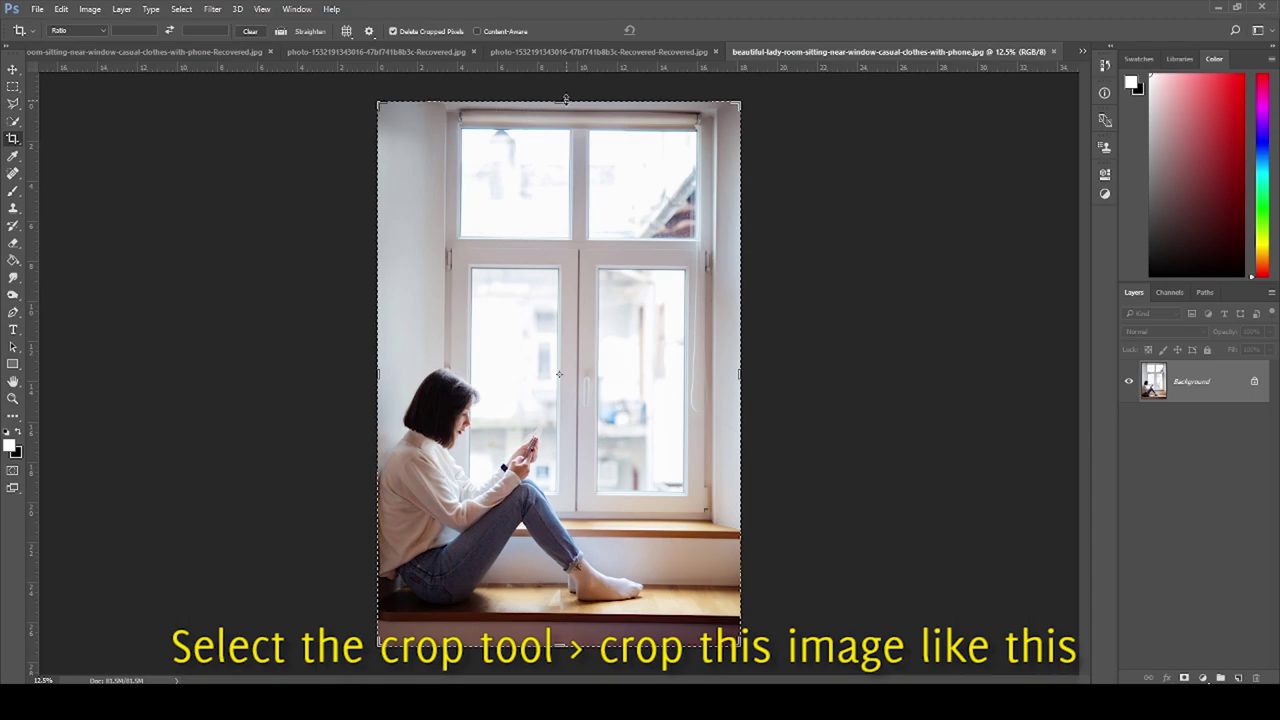
pyautogui.moveTo(565, 100); pyautogui.dragTo(560, 157)
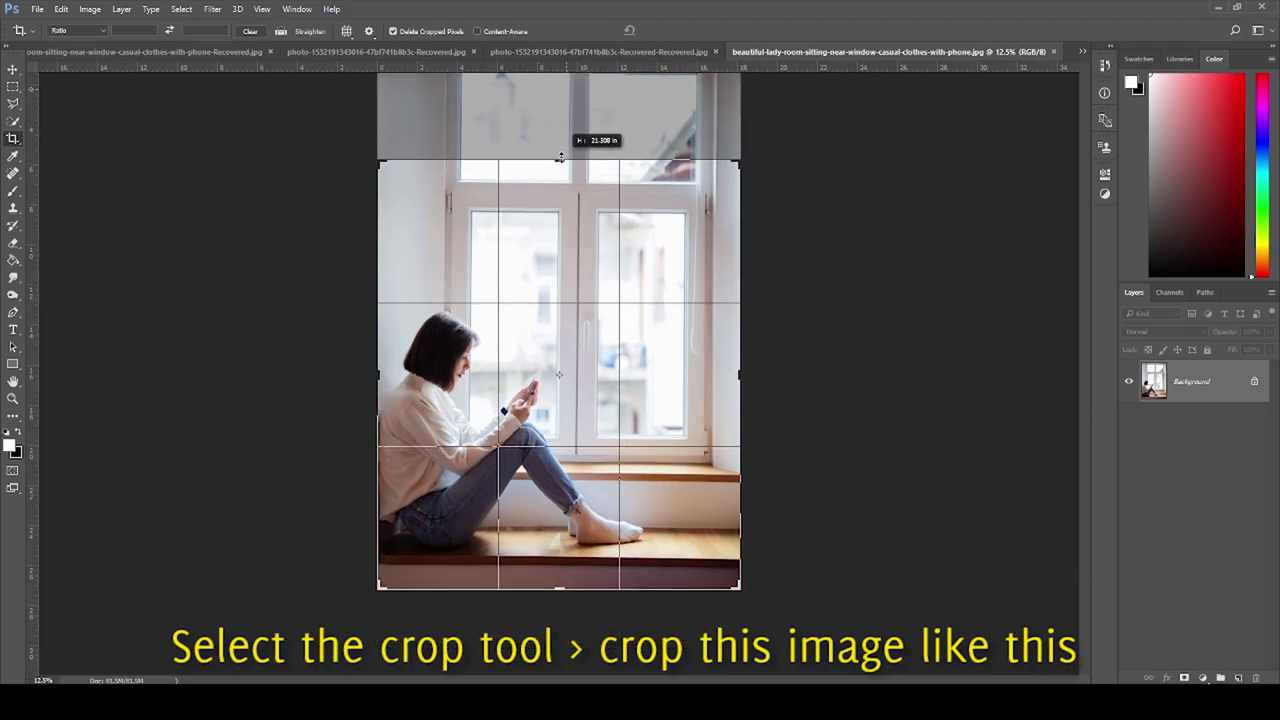
pyautogui.press('Return')
pyautogui.press('v')
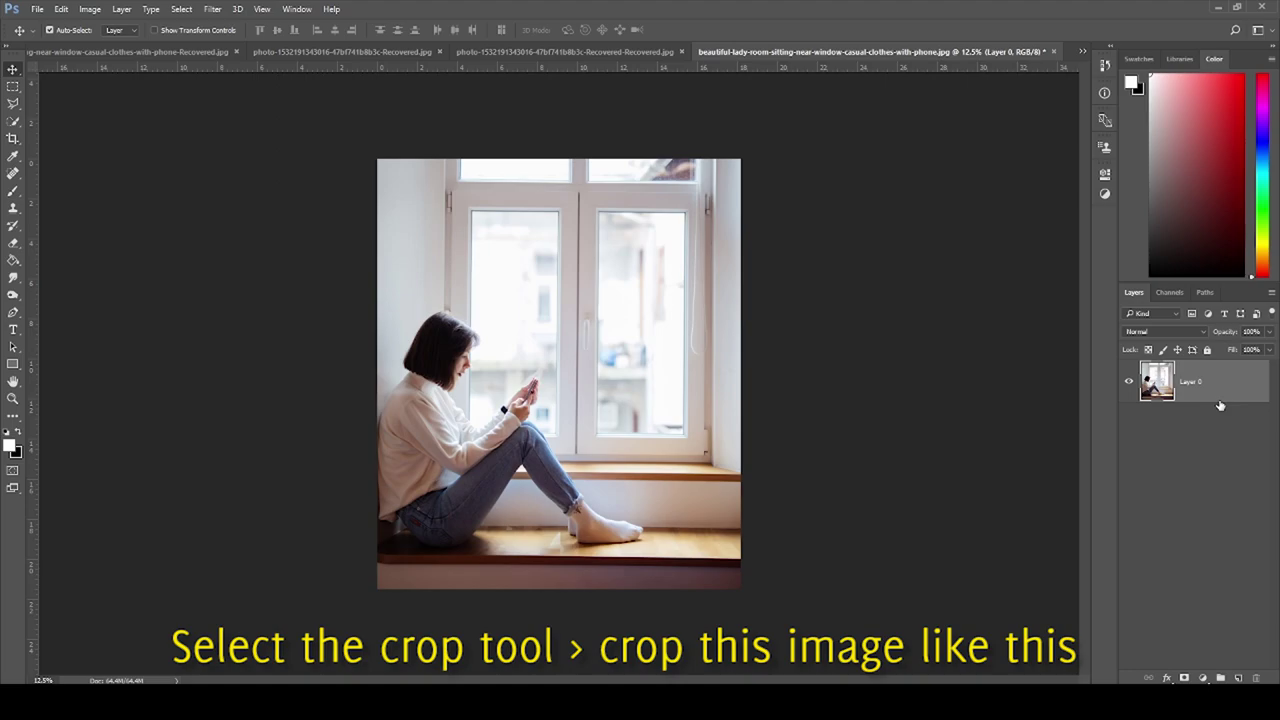
pyautogui.rightClick(1183, 394)
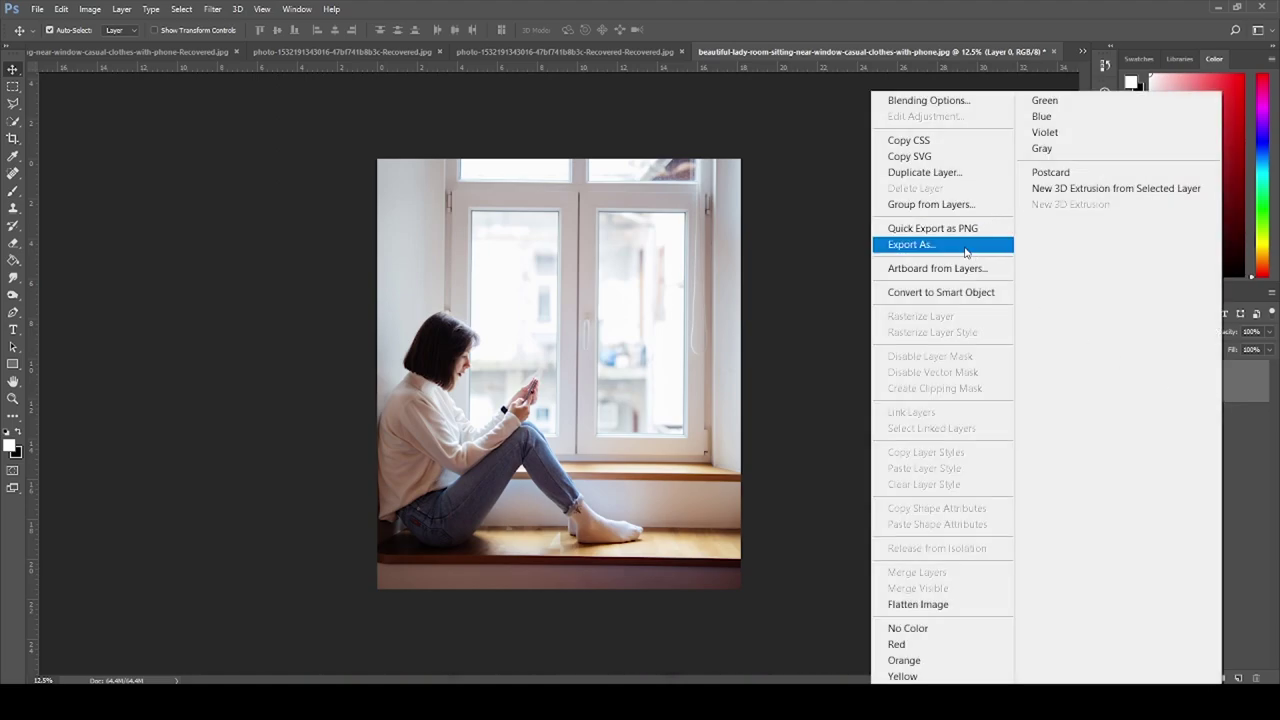
pyautogui.click(978, 291)
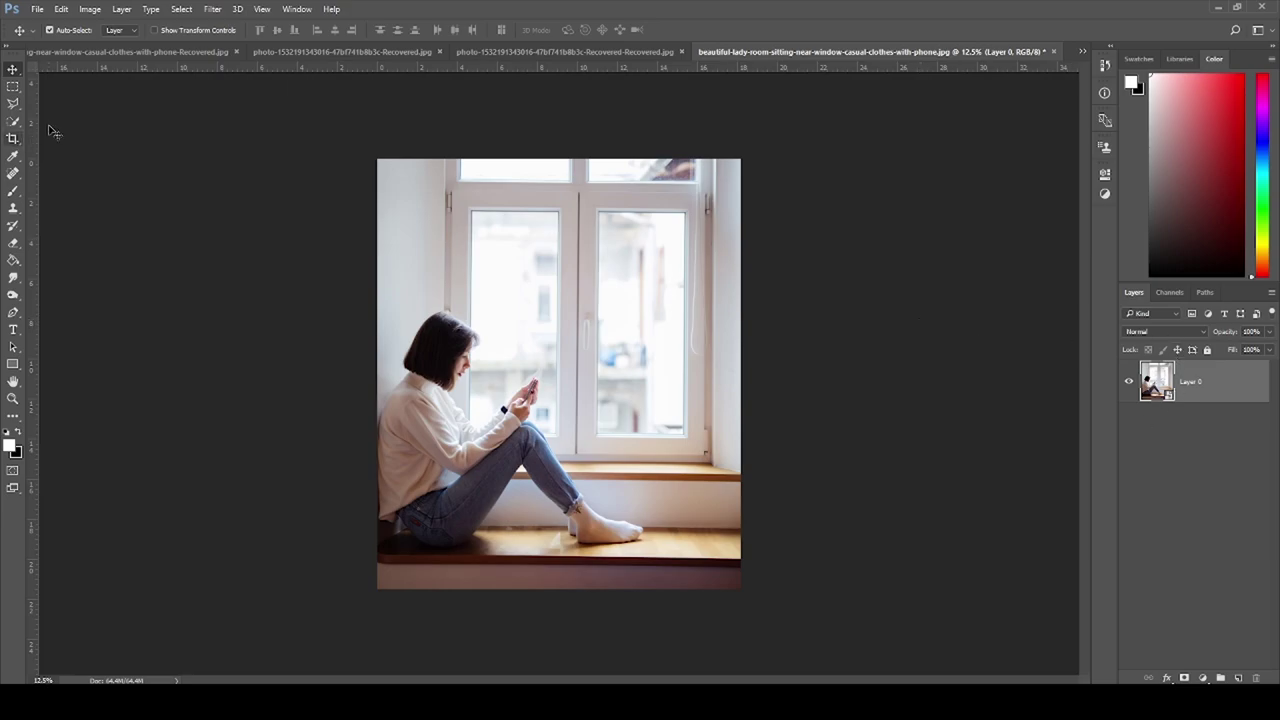
# Step: Apply Camera Raw: temperature -23, exposure -2.30, contrast +15, highlights -53, shadows/whites -20, blacks -48
pyautogui.click(218, 9)
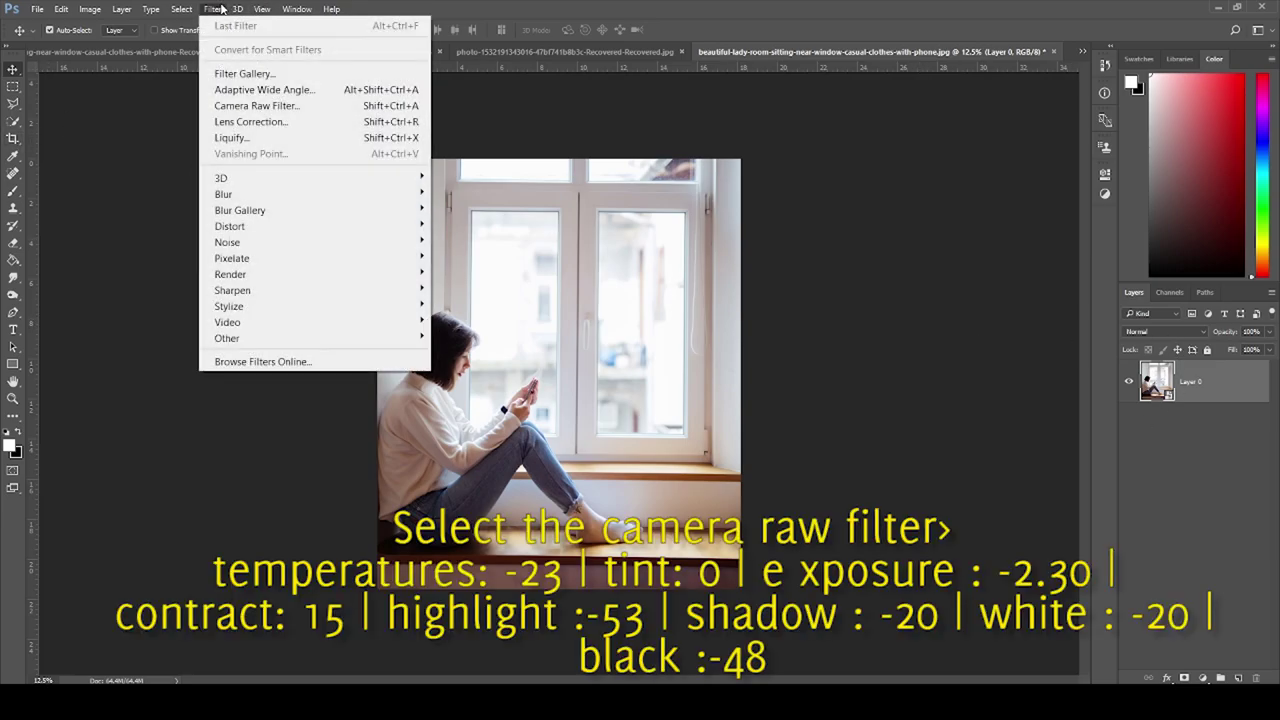
pyautogui.click(256, 105)
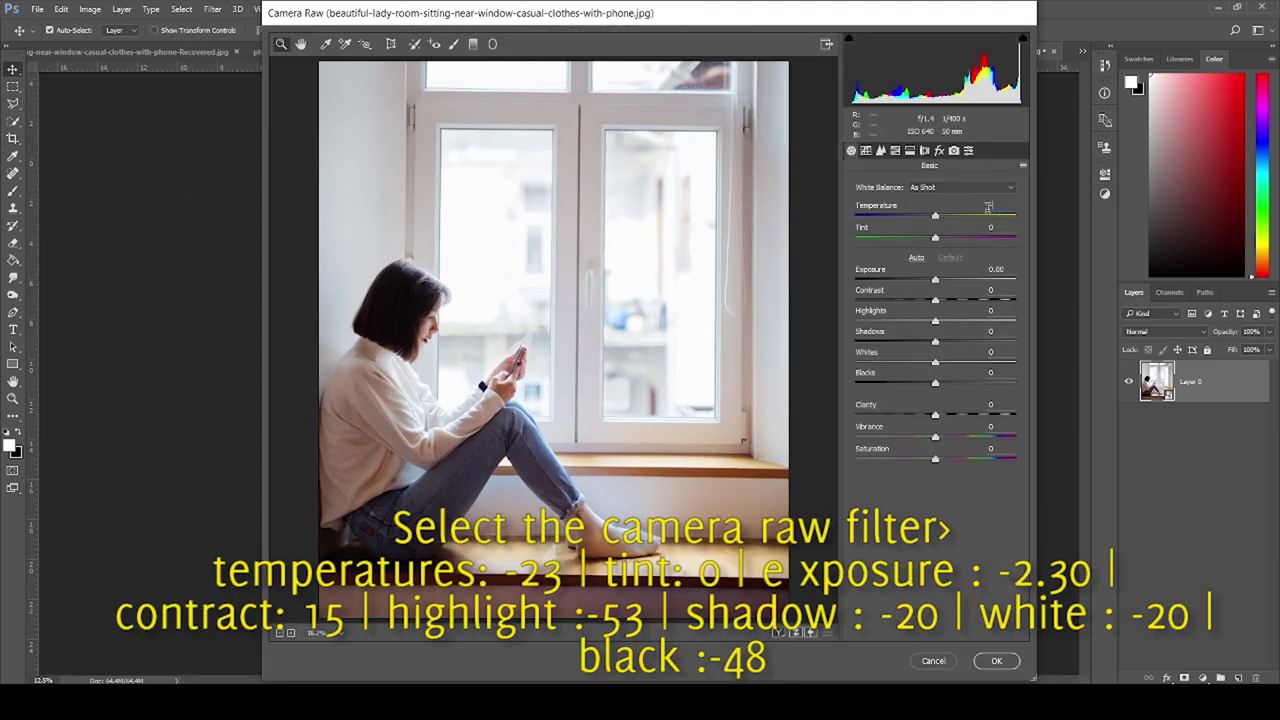
pyautogui.click(988, 207)
pyautogui.write('-20')
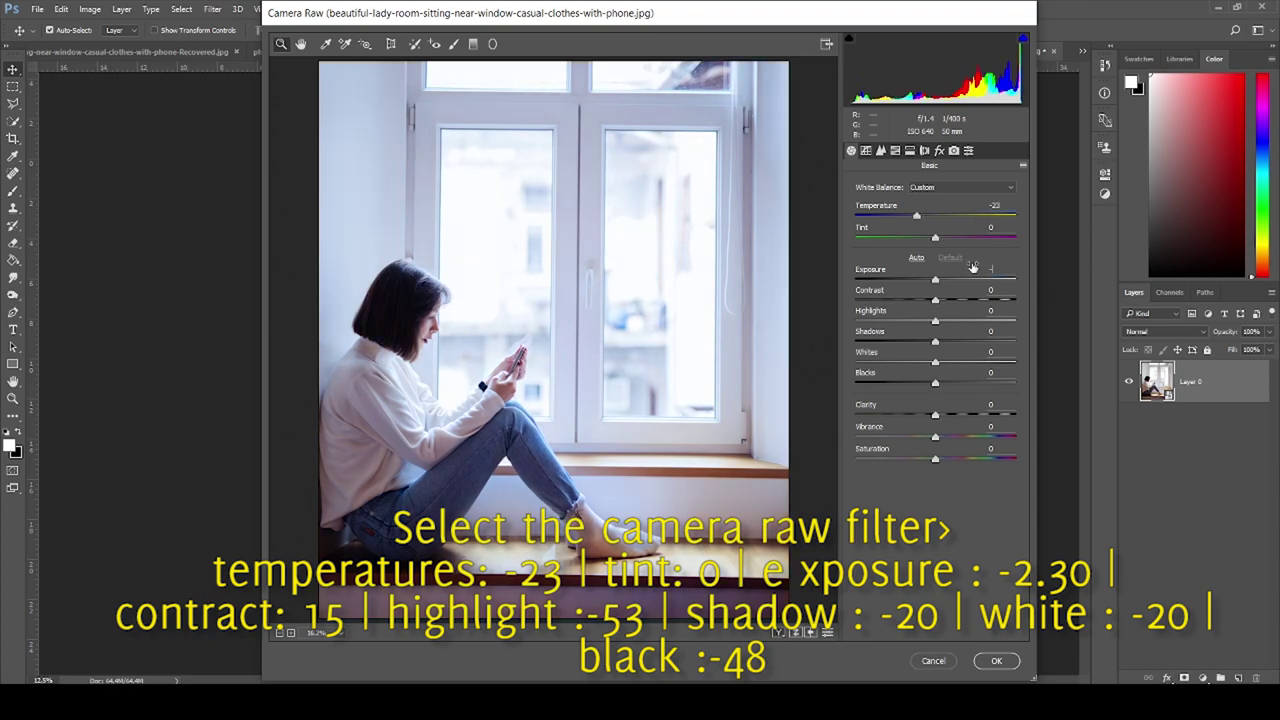
pyautogui.write('2.3')
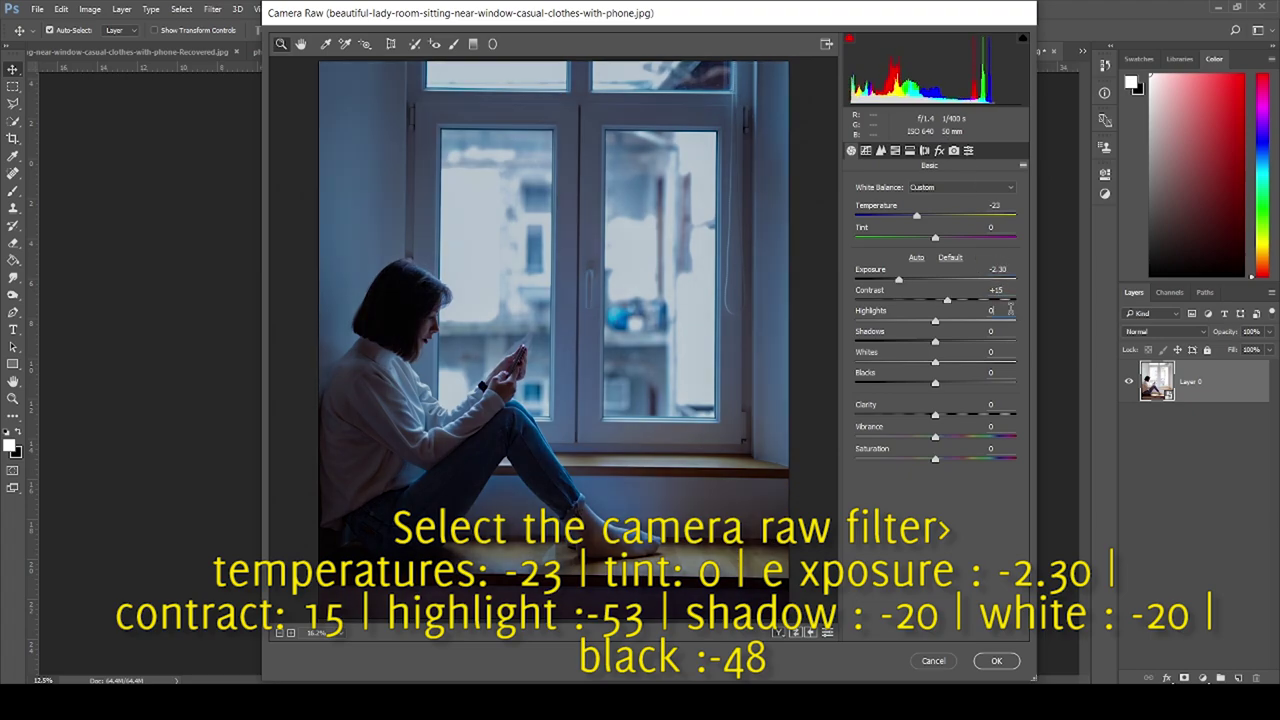
pyautogui.write('53')
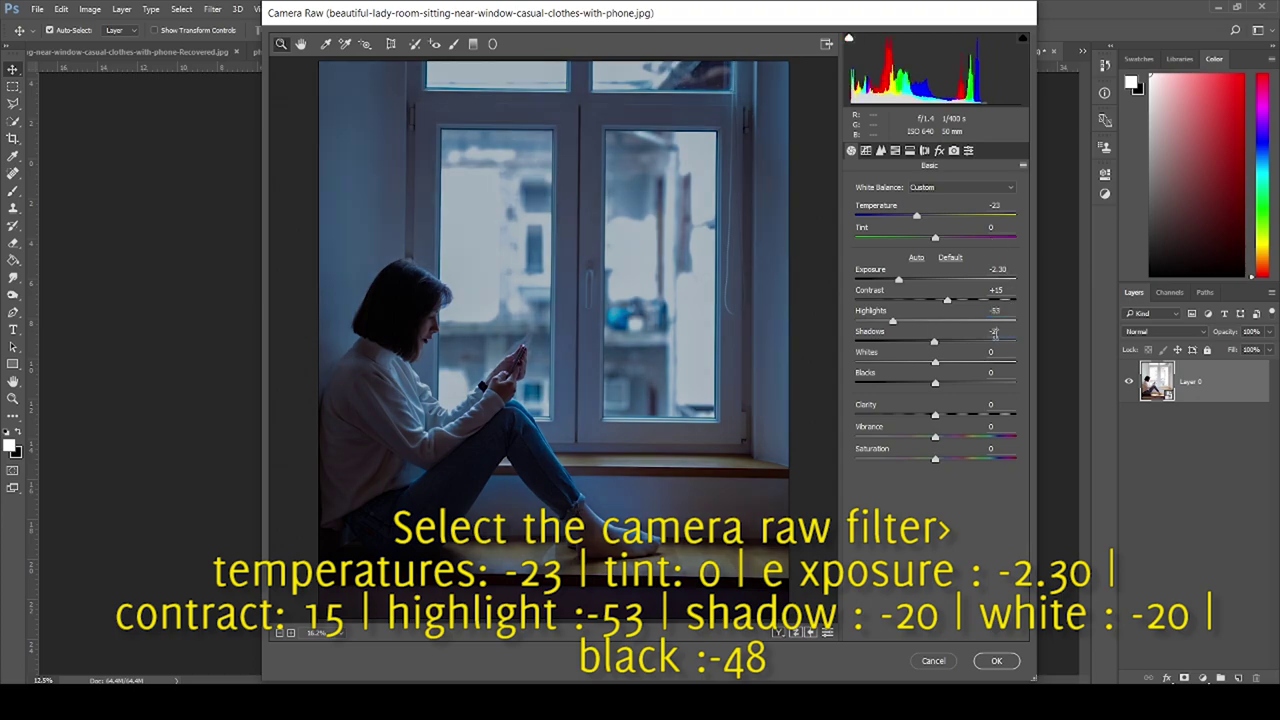
pyautogui.write('020')
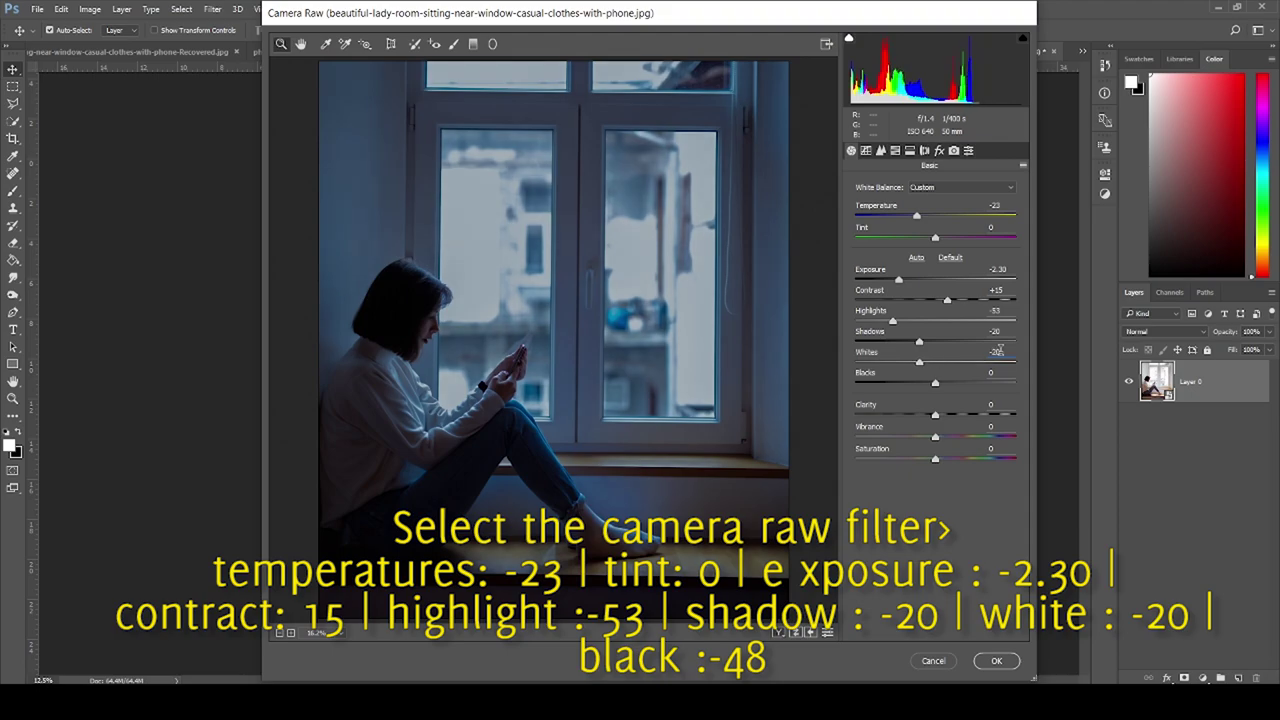
pyautogui.write('48')
pyautogui.click(1012, 660)
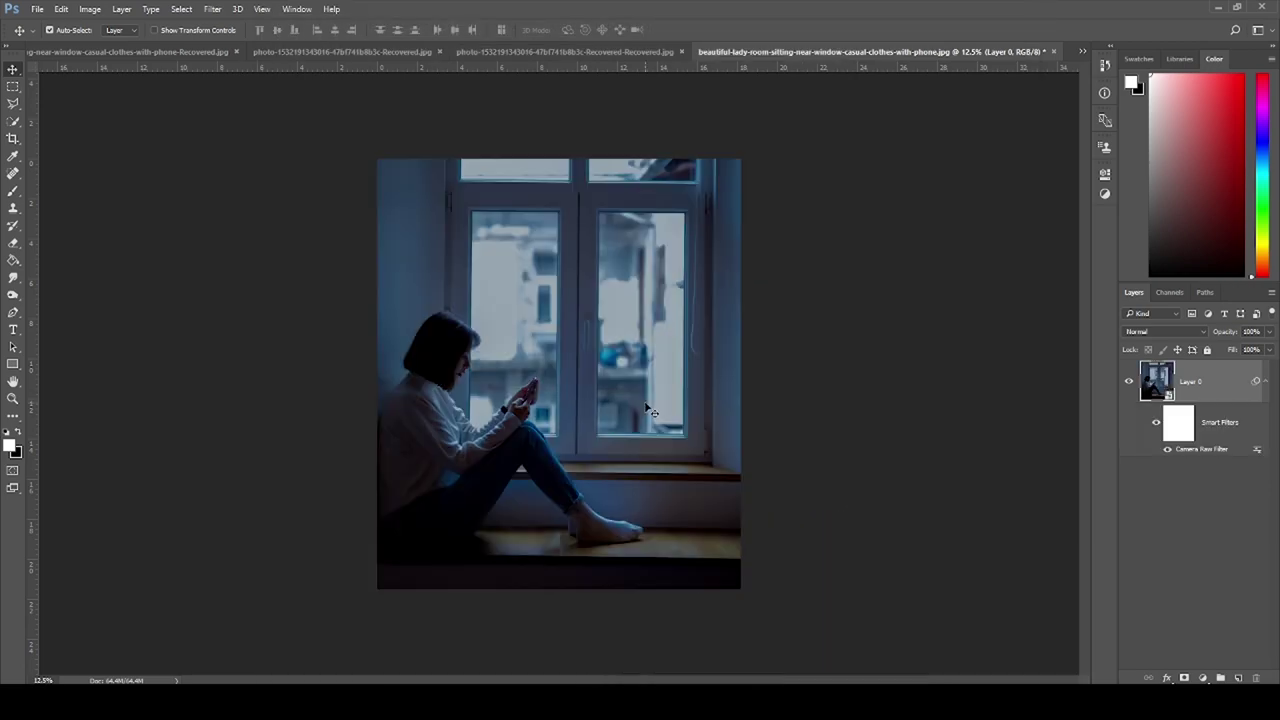
# Step: Zoom in and trace a closed pen path around the top-left window pane
pyautogui.hotkey('ctrl', '+')
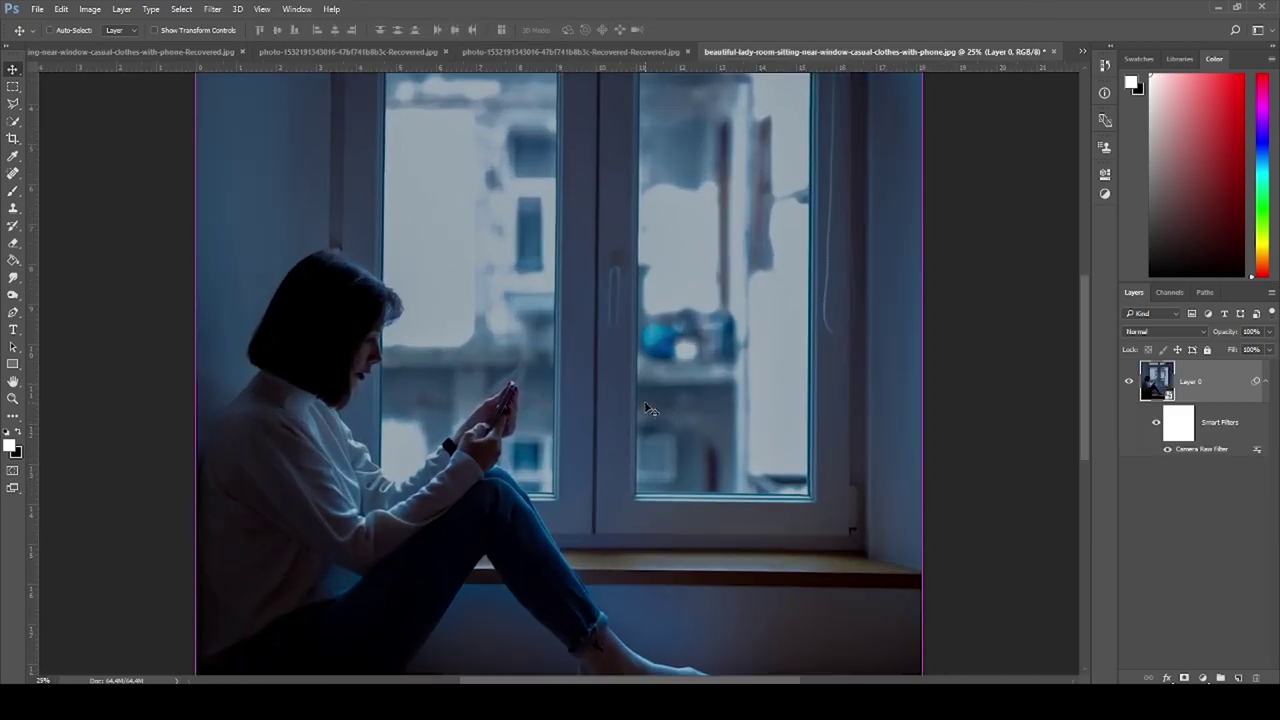
pyautogui.scroll(3, 540, 320)
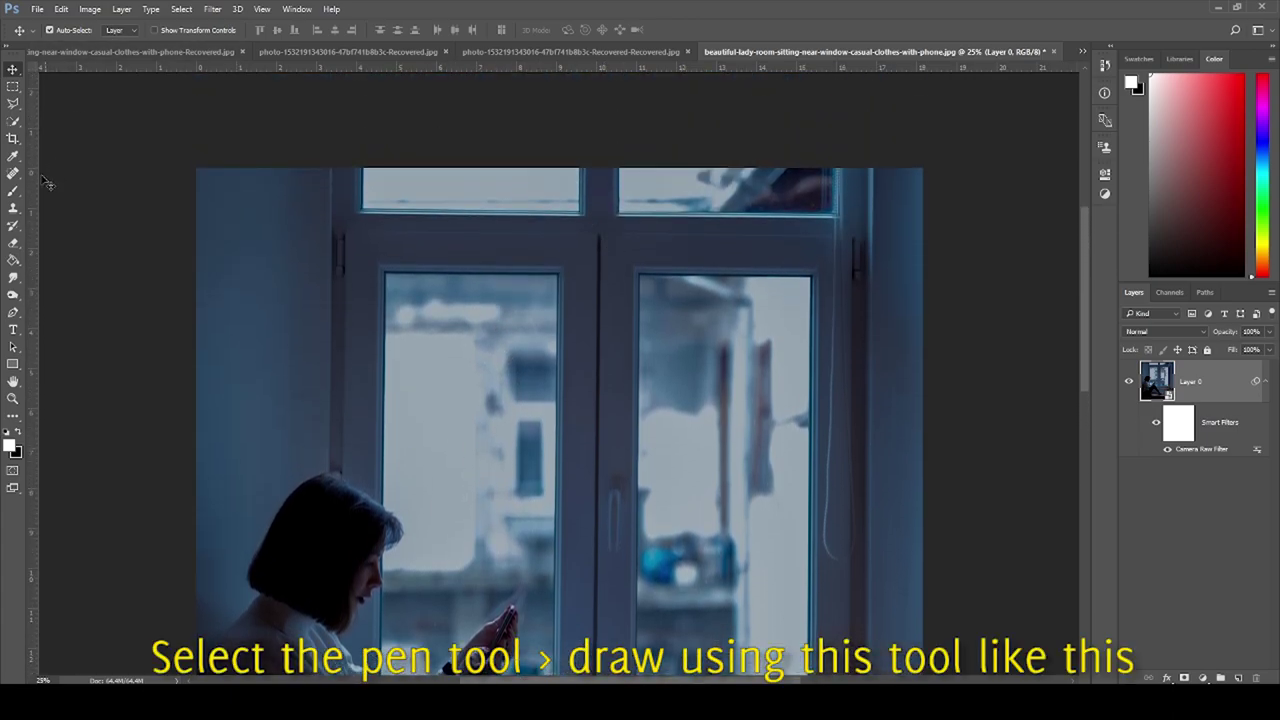
pyautogui.click(13, 312)
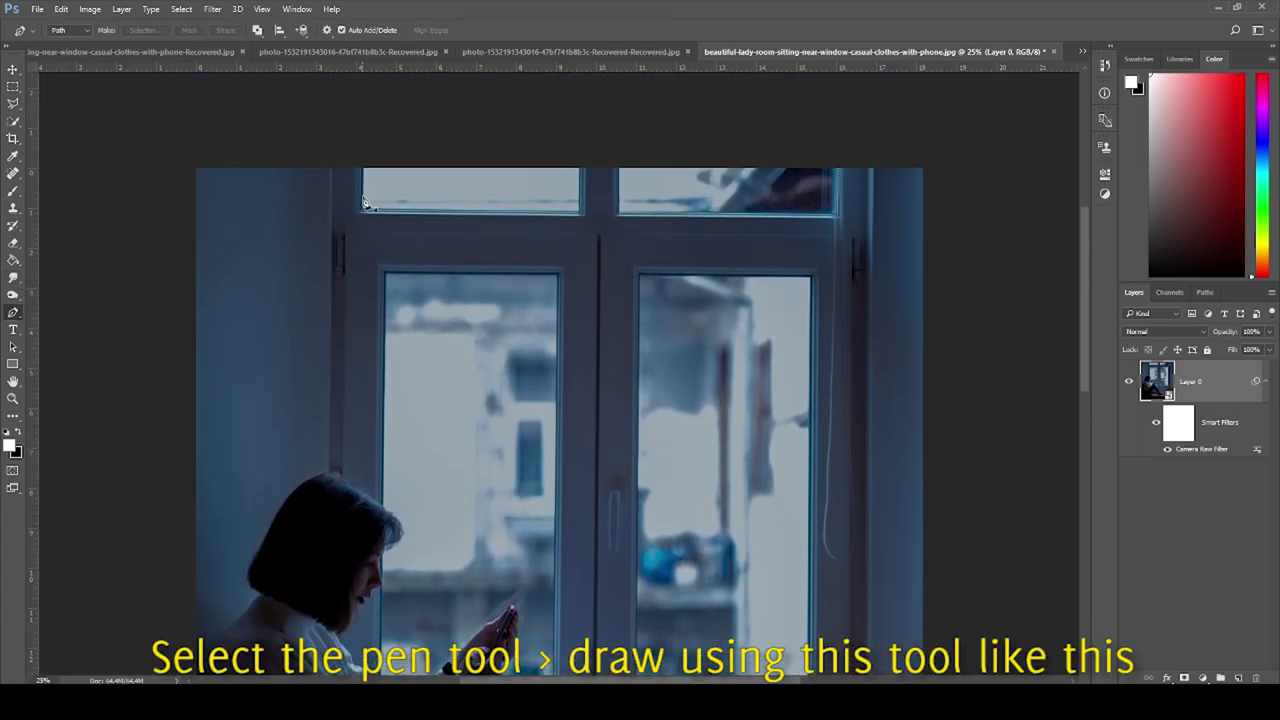
pyautogui.click(363, 211)
pyautogui.click(581, 211)
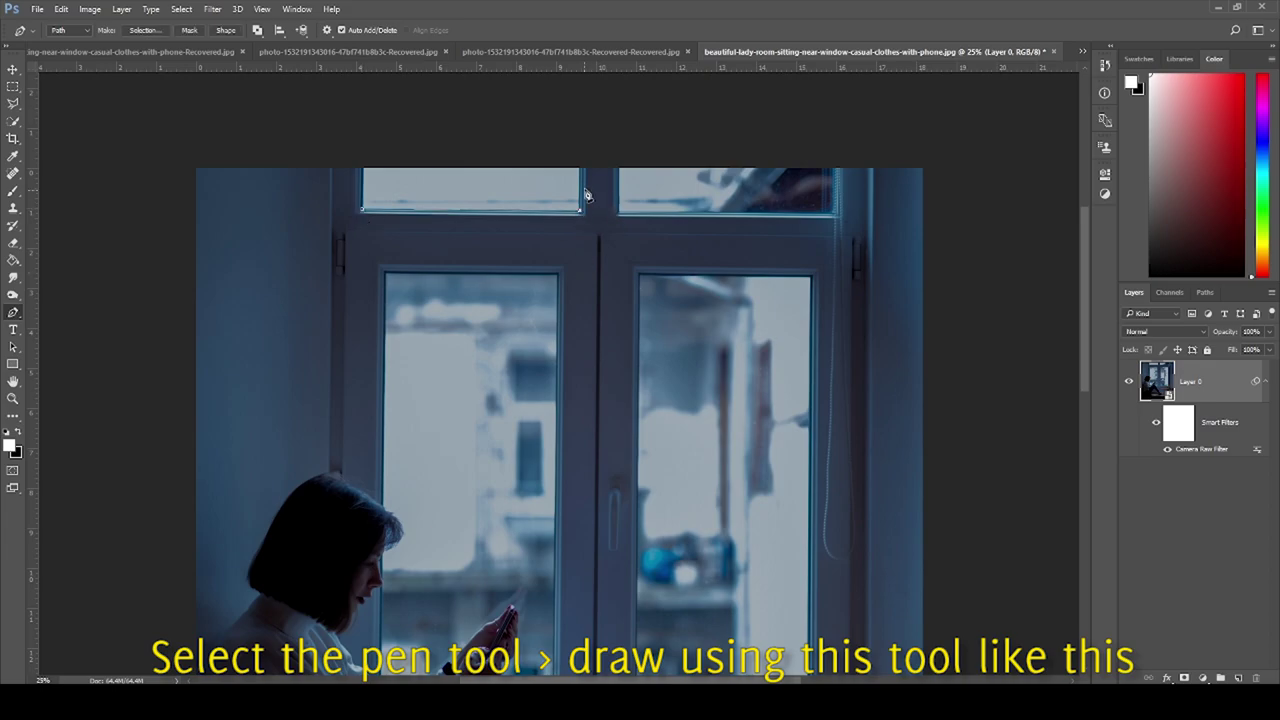
pyautogui.click(580, 163)
pyautogui.click(363, 166)
pyautogui.click(363, 211)
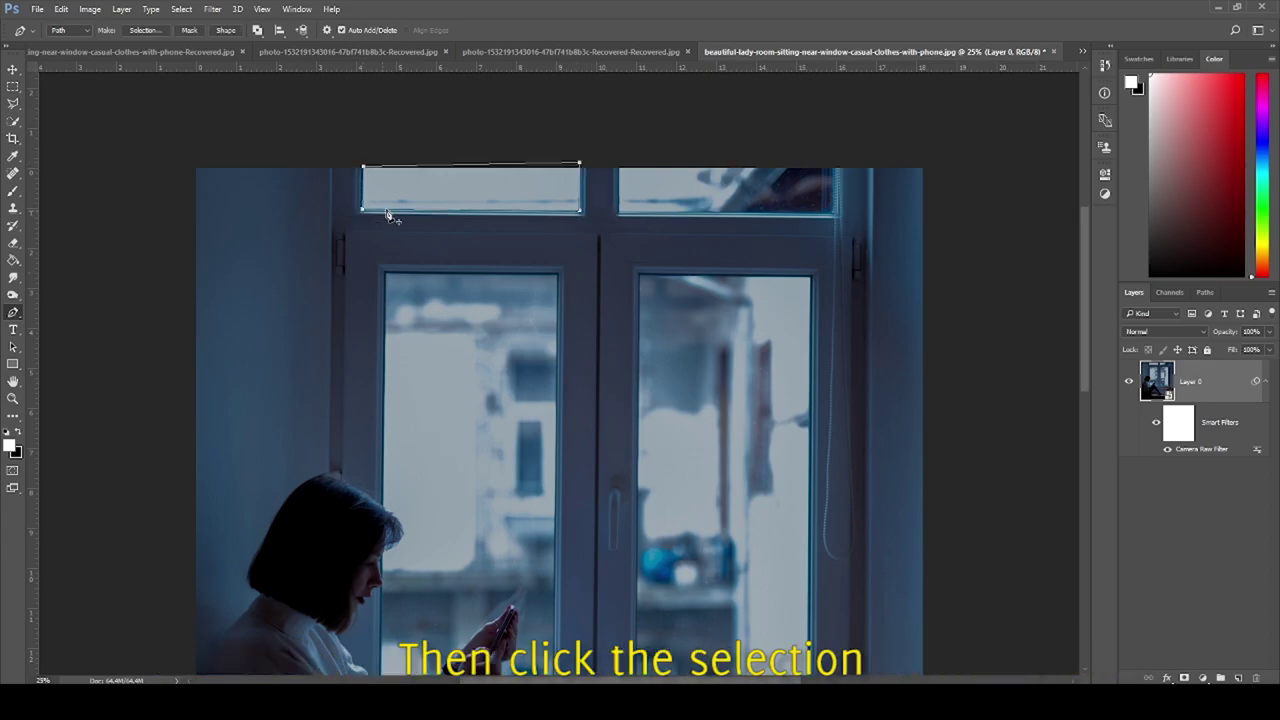
# Step: Turn the path into a selection and add an inverted layer mask to Layer 0
pyautogui.click(144, 29)
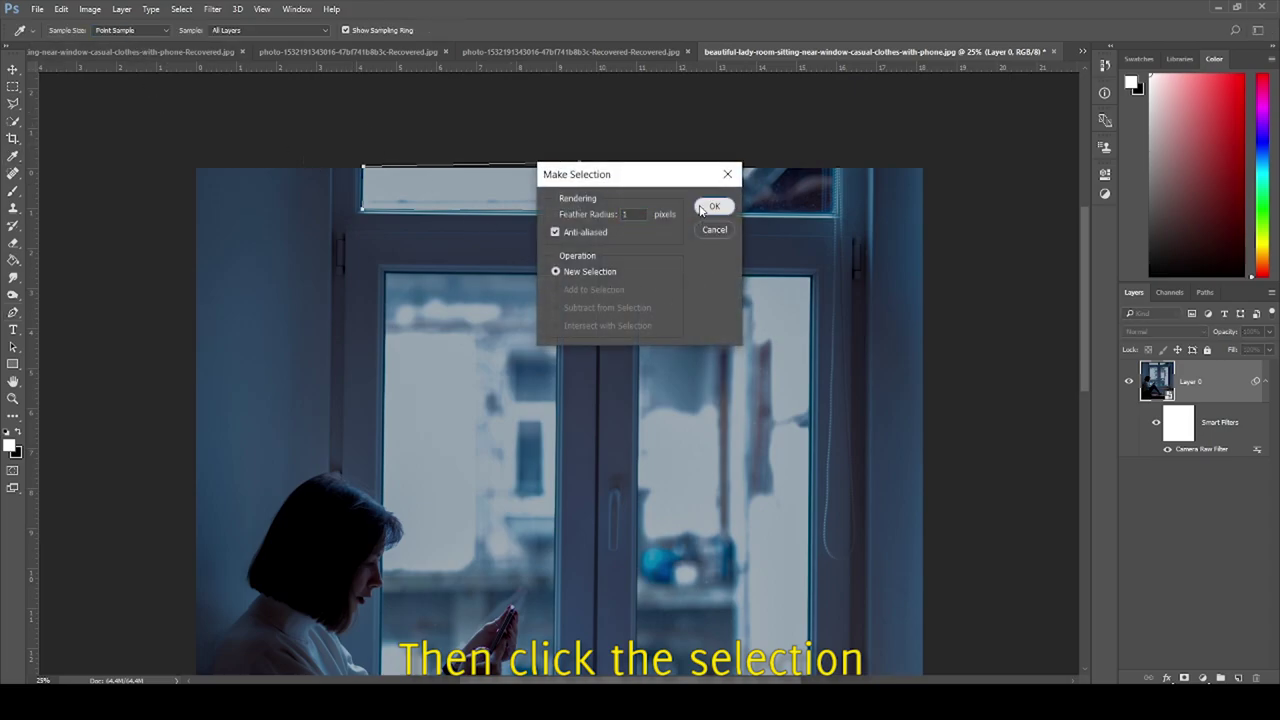
pyautogui.click(702, 209)
pyautogui.click(1184, 678)
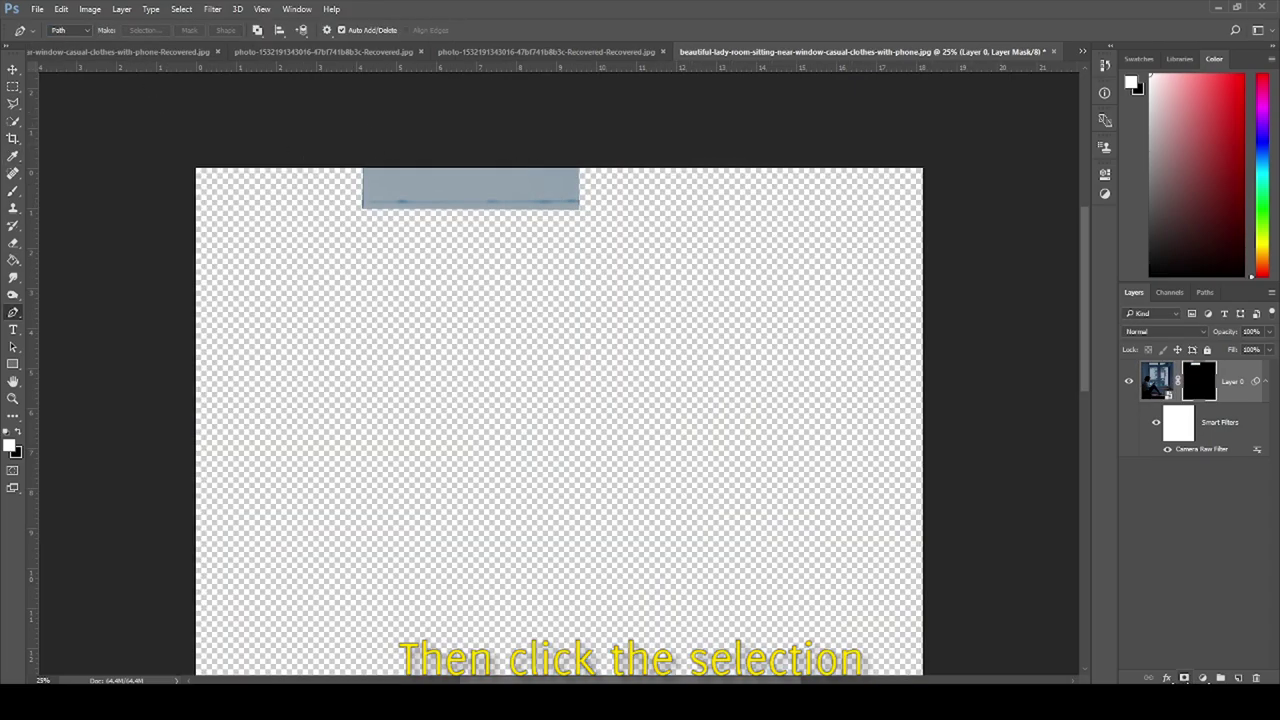
pyautogui.hotkey('ctrl', 'i')
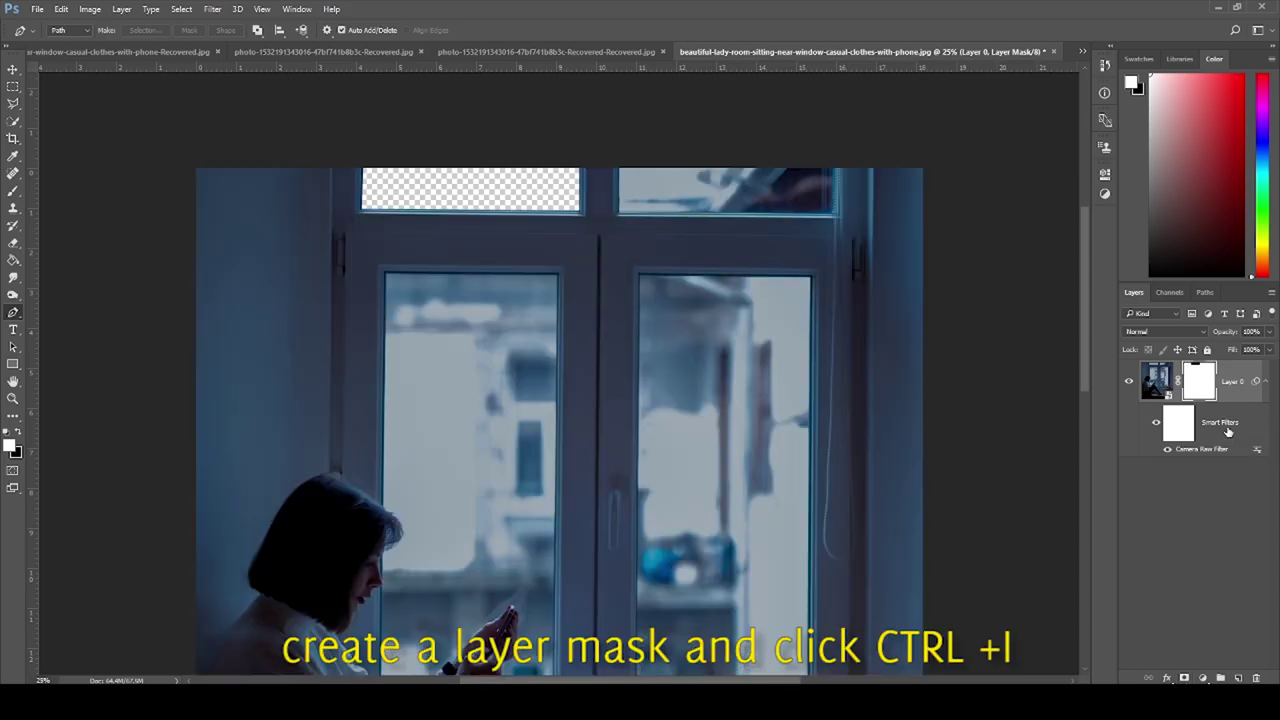
pyautogui.hotkey('ctrl', '+')
pyautogui.hotkey('ctrl', '+')
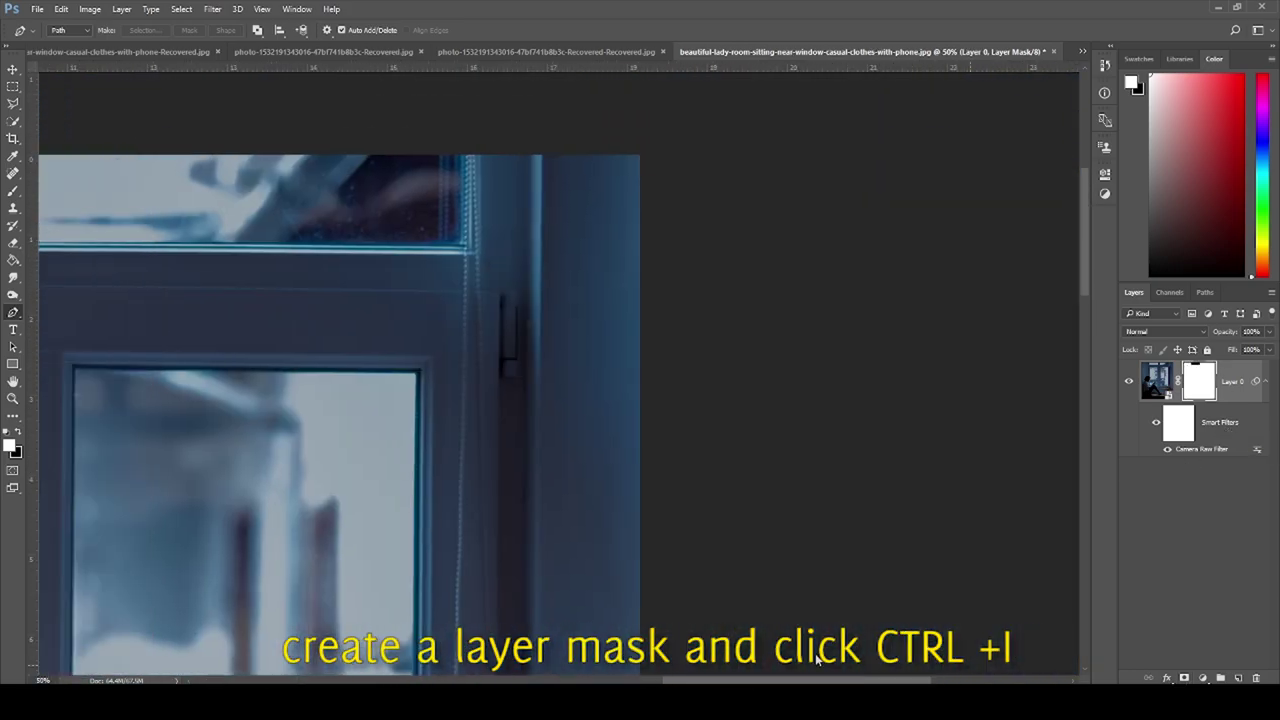
pyautogui.moveTo(653, 679); pyautogui.dragTo(773, 679)
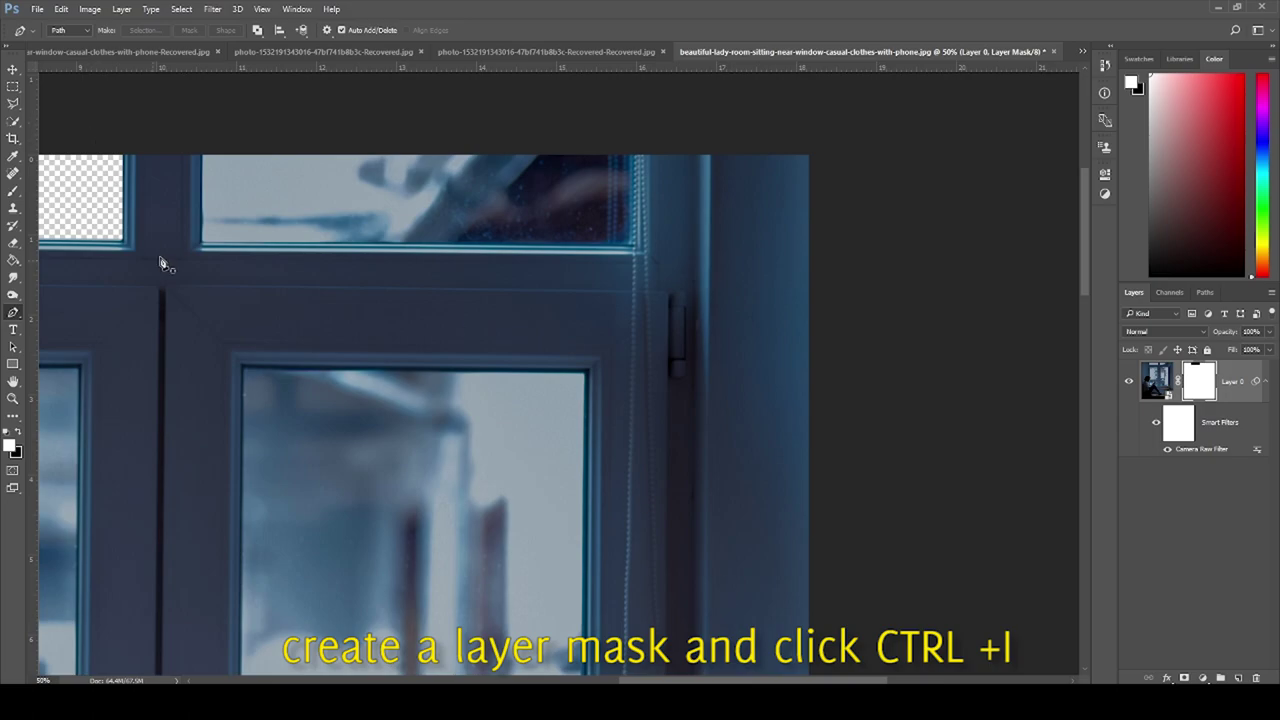
# Step: Trace a closed pen path around the wide upper window pane
pyautogui.click(201, 157)
pyautogui.click(202, 242)
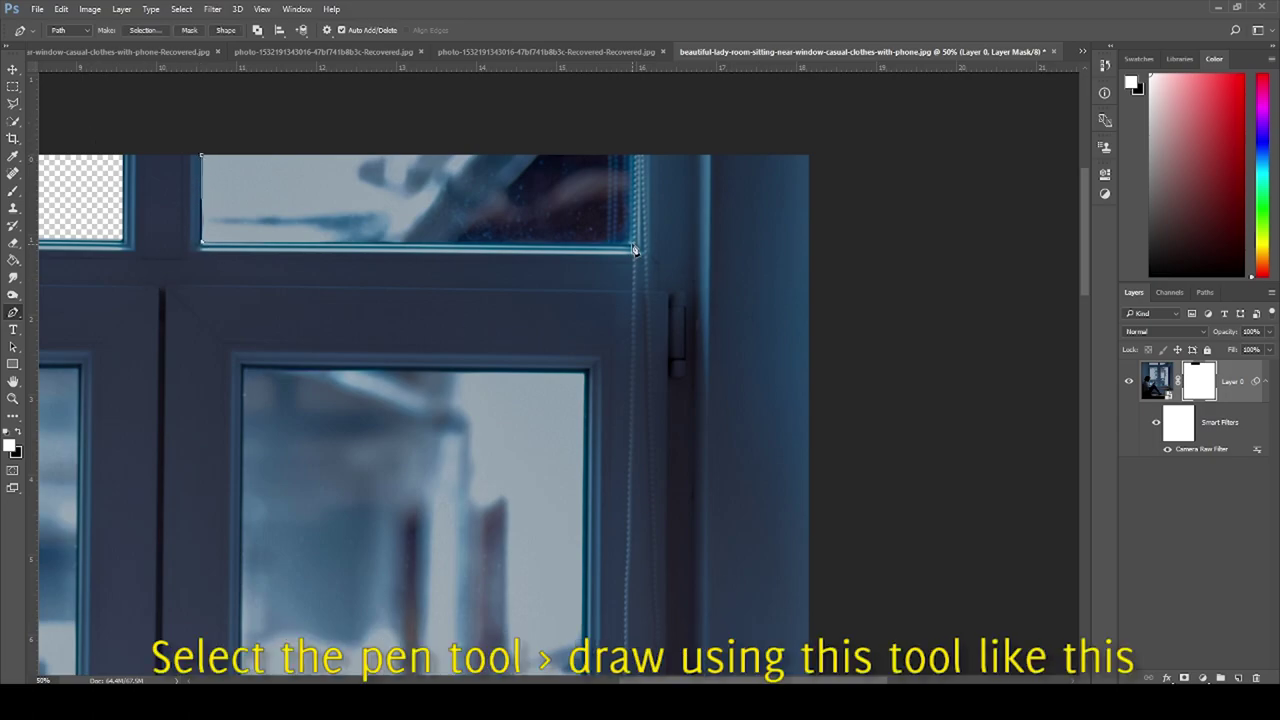
pyautogui.click(633, 245)
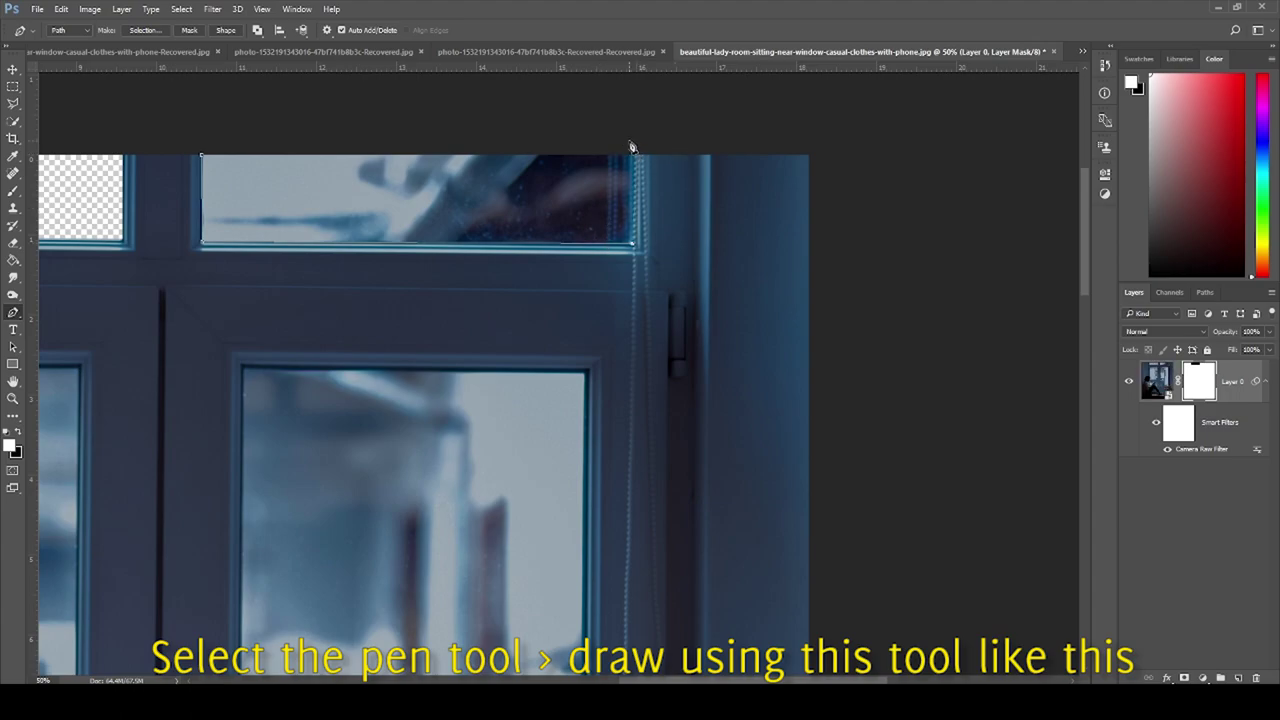
pyautogui.click(201, 157)
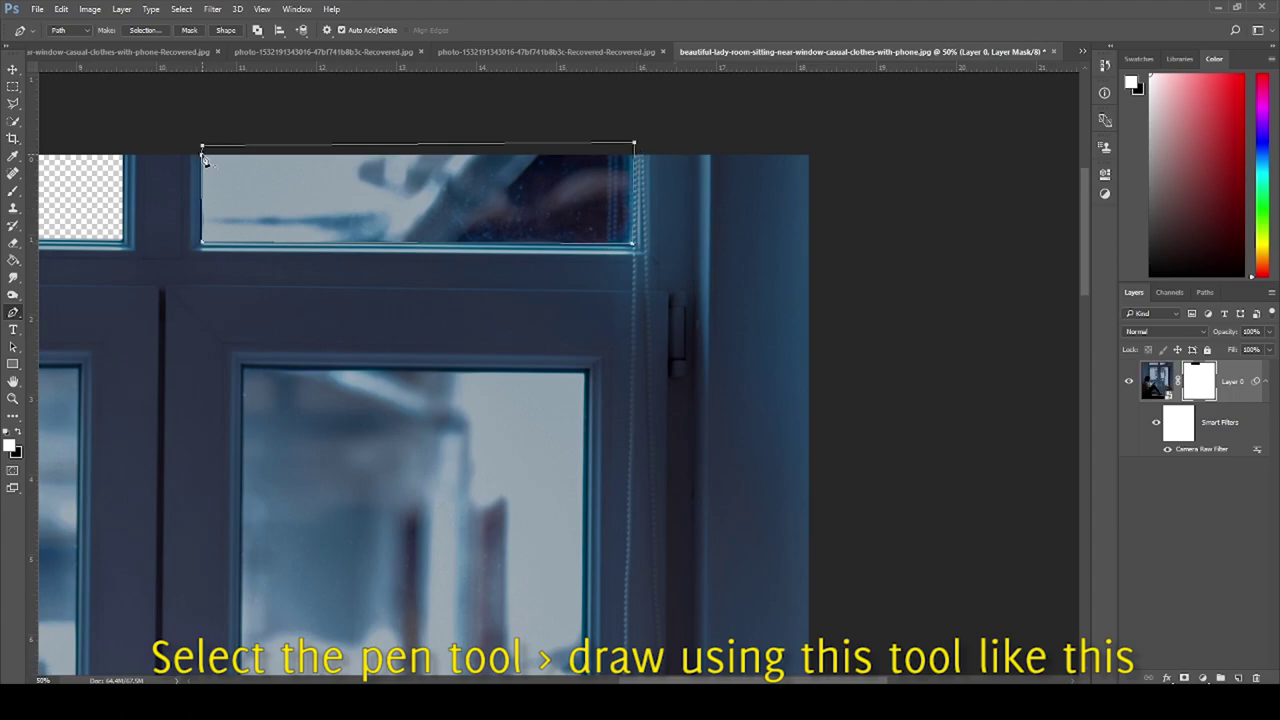
# Step: Make the path a selection, paint it black on the mask, and deselect
pyautogui.click(142, 30)
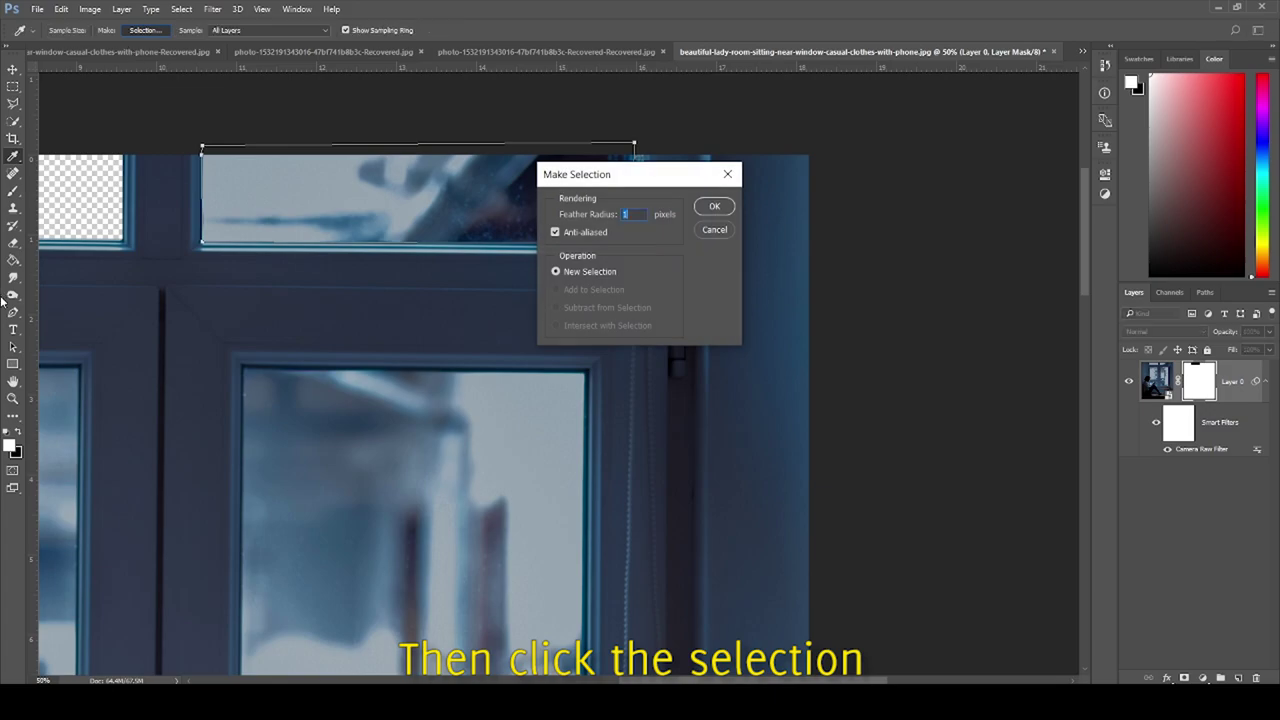
pyautogui.click(713, 207)
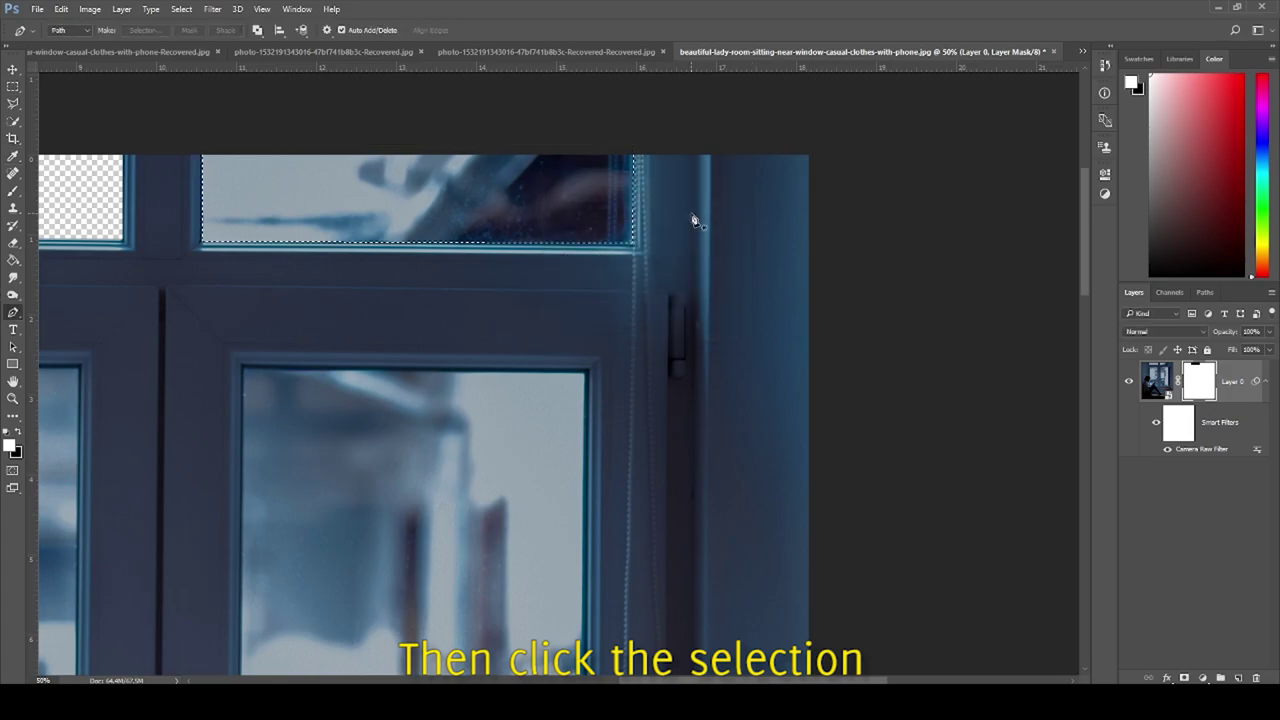
pyautogui.press('b')
pyautogui.press('x')
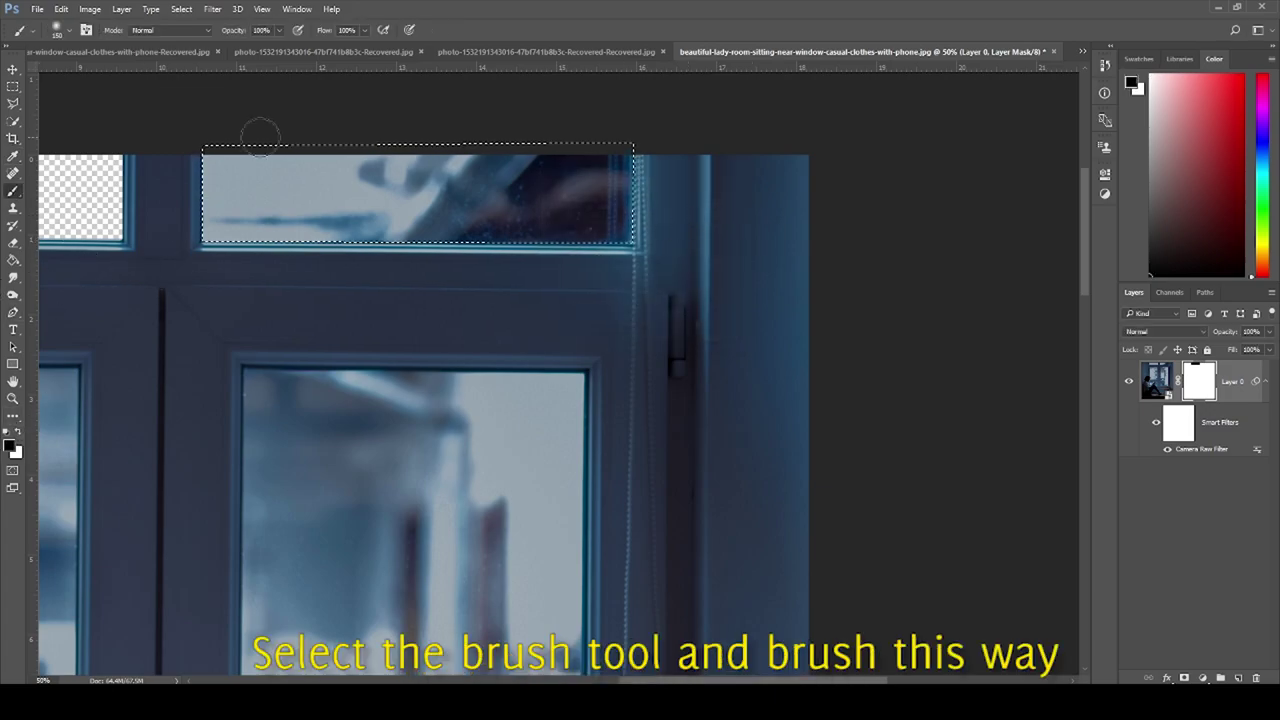
pyautogui.moveTo(243, 131)
pyautogui.mouseDown()
pyautogui.moveTo(153, 211)
pyautogui.moveTo(526, 114)
pyautogui.moveTo(77, 291)
pyautogui.moveTo(780, 204)
pyautogui.mouseUp()
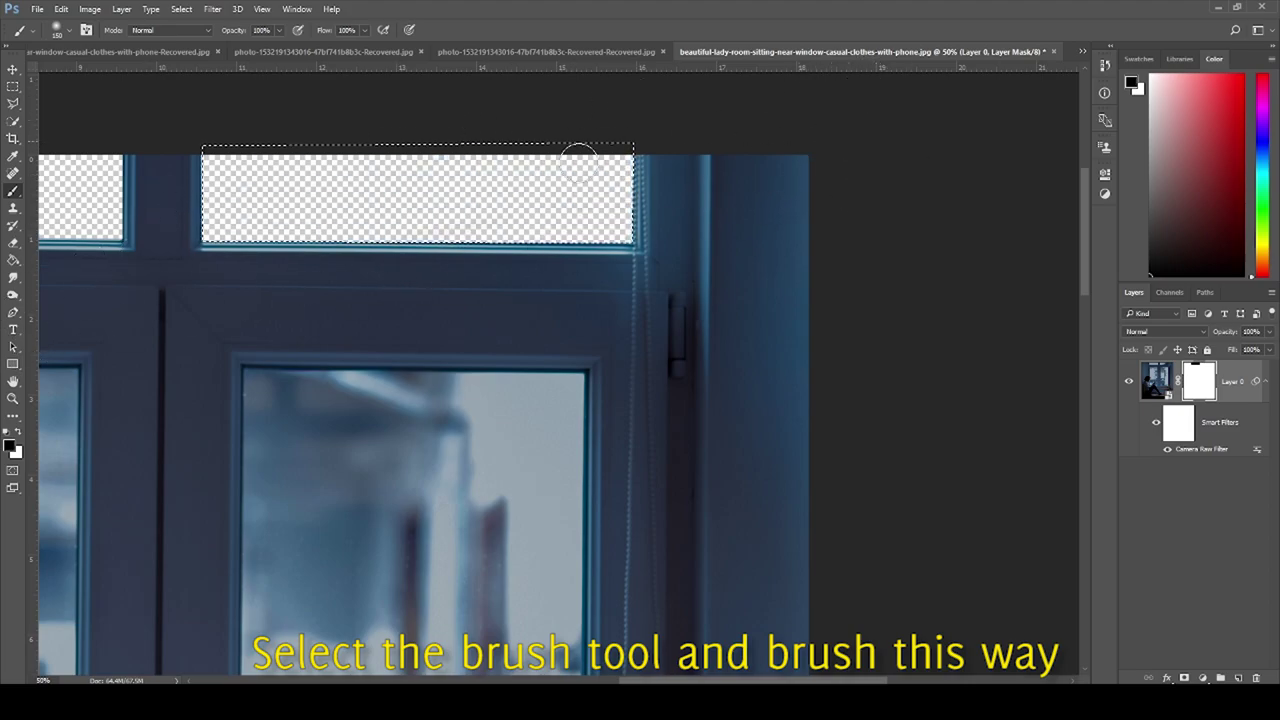
pyautogui.hotkey('ctrl', 'd')
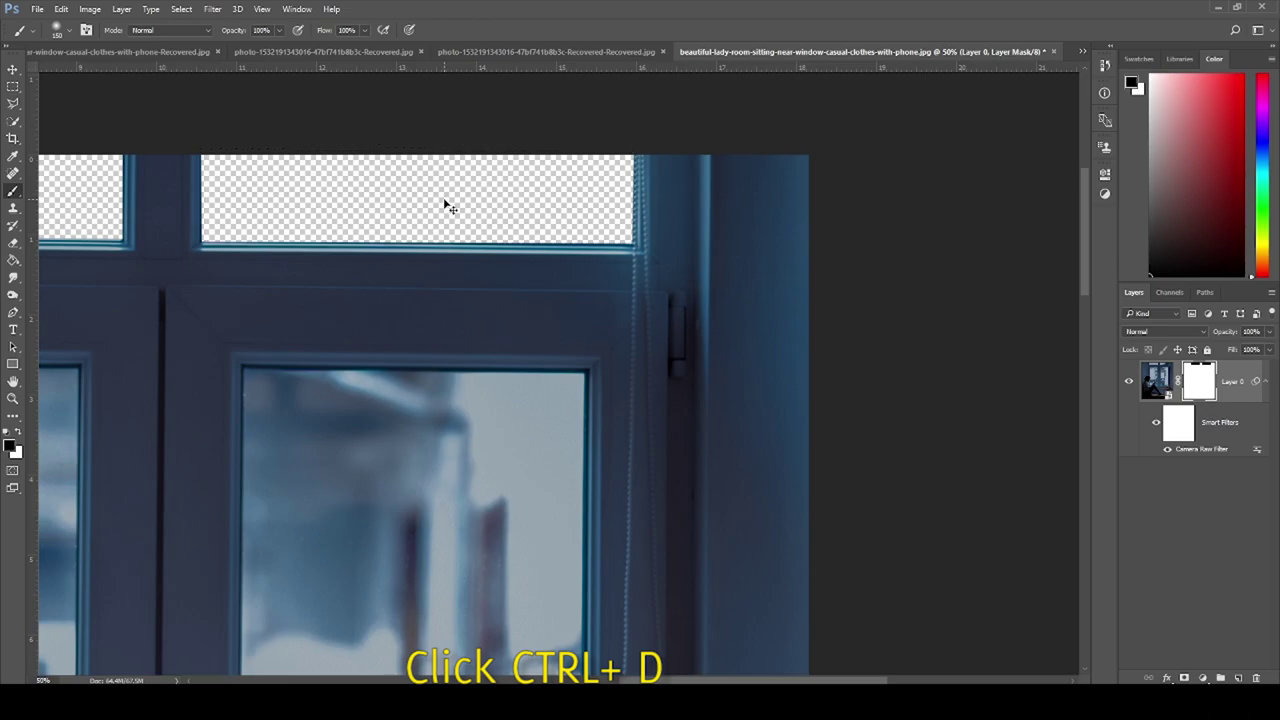
# Step: Trace a pen path around the four corners of the tall right-hand pane
pyautogui.scroll(-1, 630, 453)
pyautogui.scroll(-2, 630, 453)
pyautogui.scroll(-2, 654, 491)
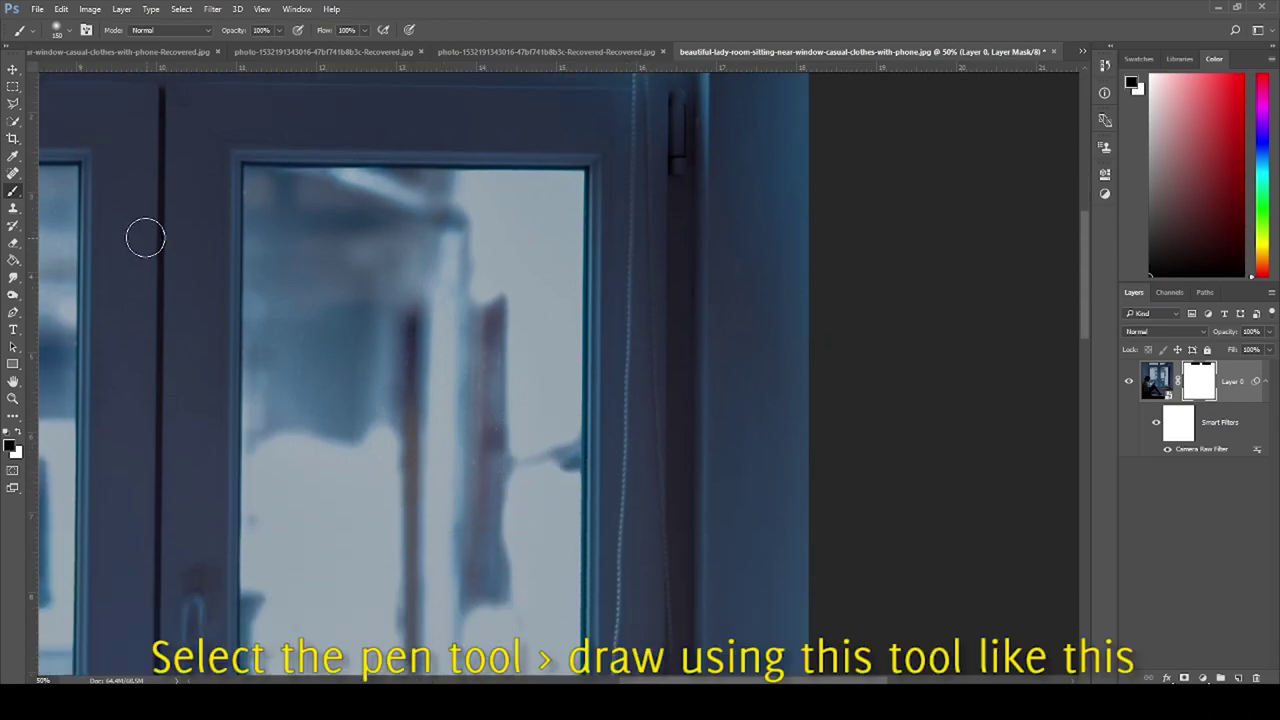
pyautogui.scroll(-2, 143, 234)
pyautogui.click(13, 312)
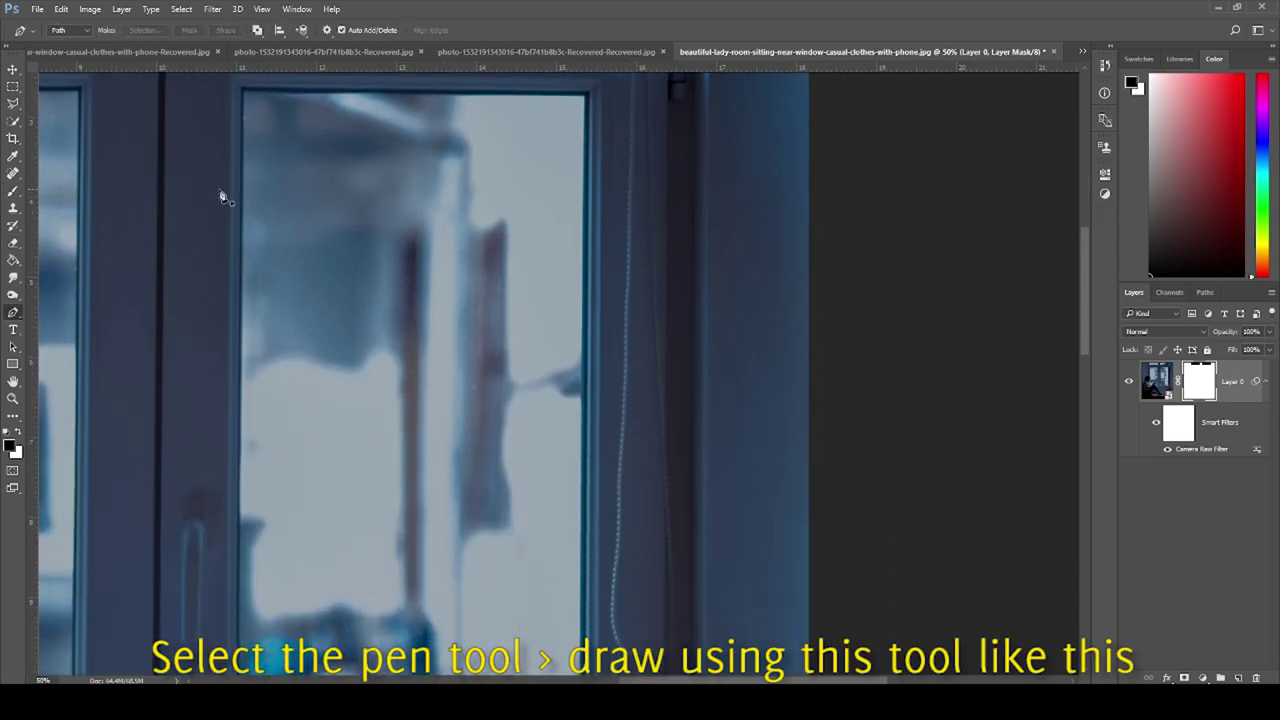
pyautogui.click(245, 97)
pyautogui.scroll(-4, 586, 443)
pyautogui.scroll(-3, 589, 449)
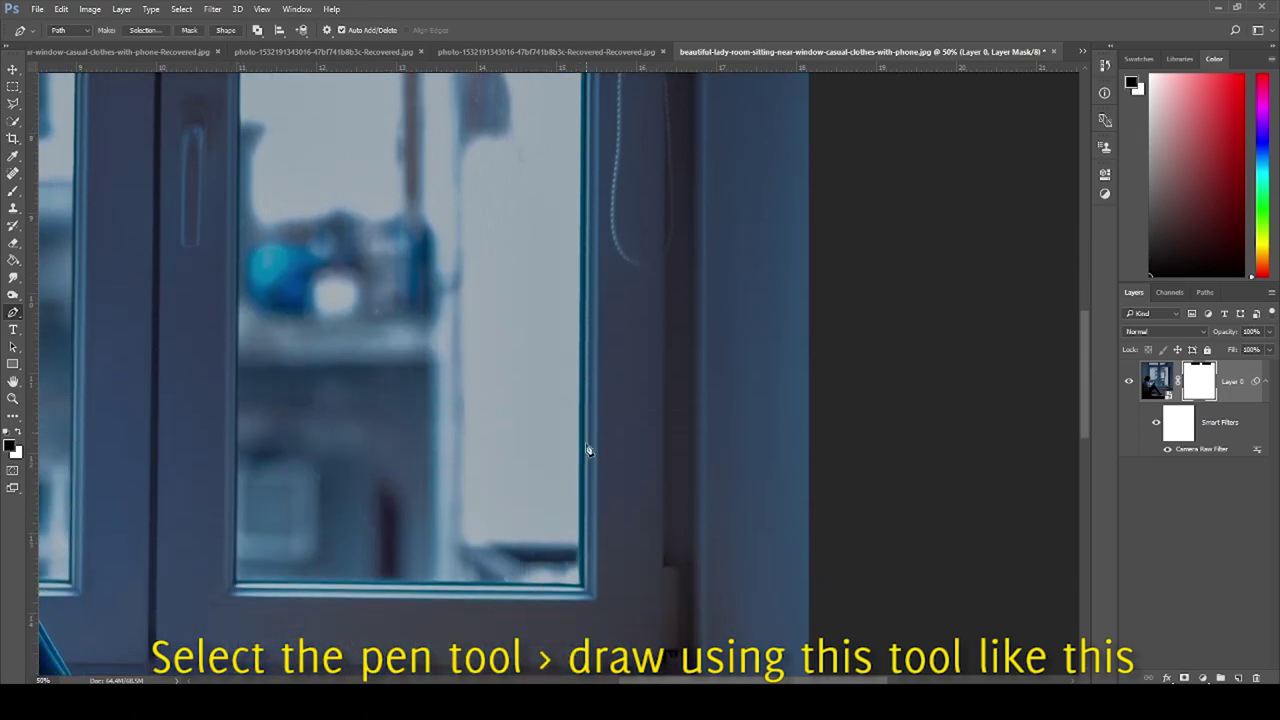
pyautogui.click(583, 580)
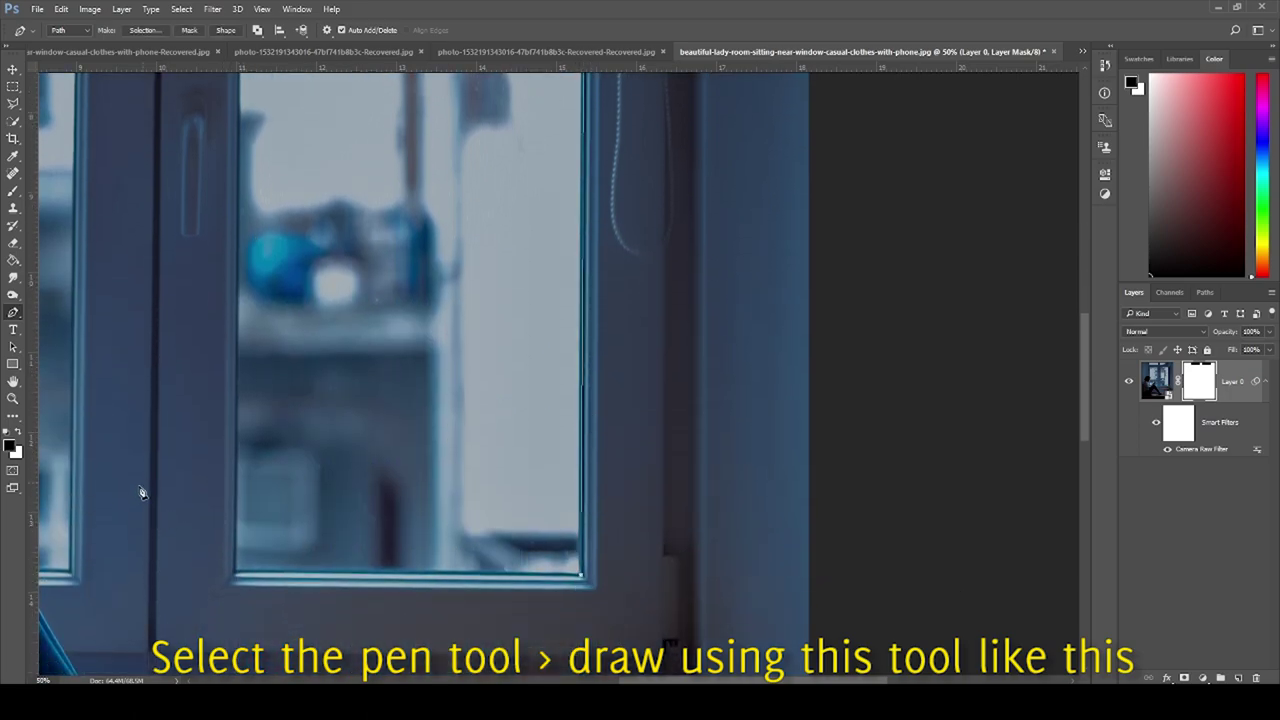
pyautogui.click(240, 580)
pyautogui.scroll(3, 250, 300)
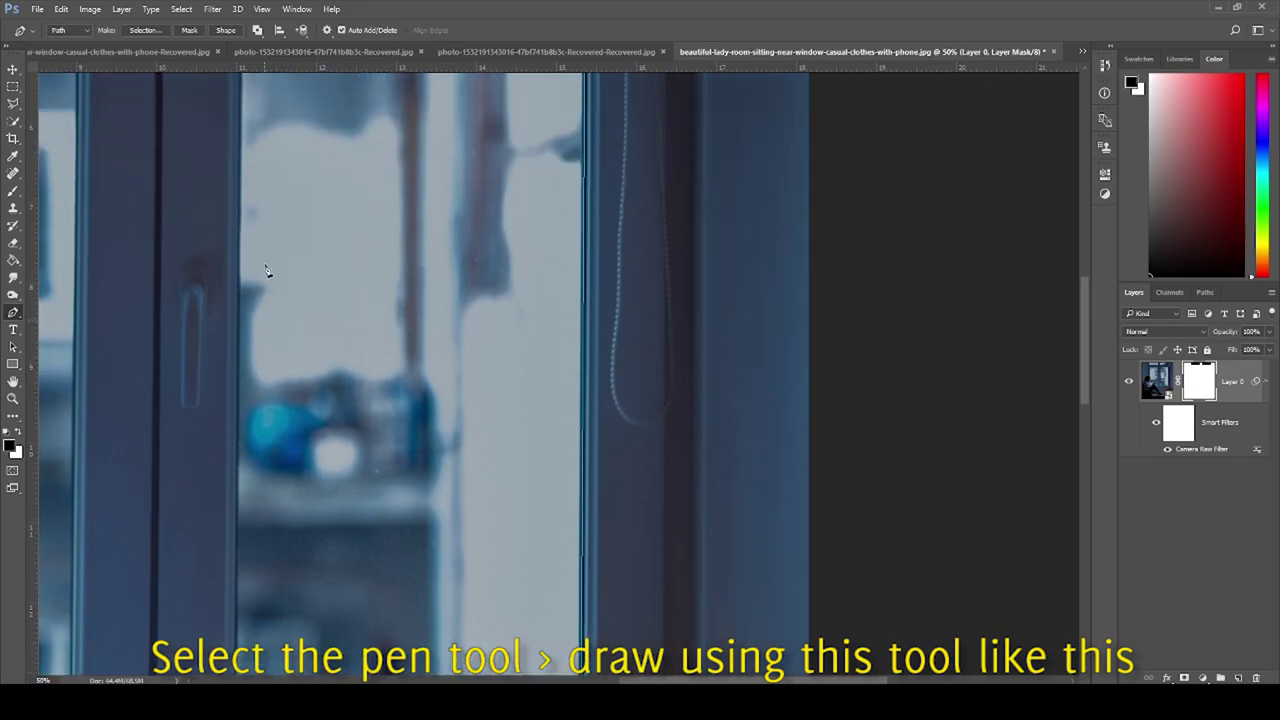
pyautogui.scroll(2, 266, 257)
pyautogui.scroll(2, 272, 230)
pyautogui.click(245, 137)
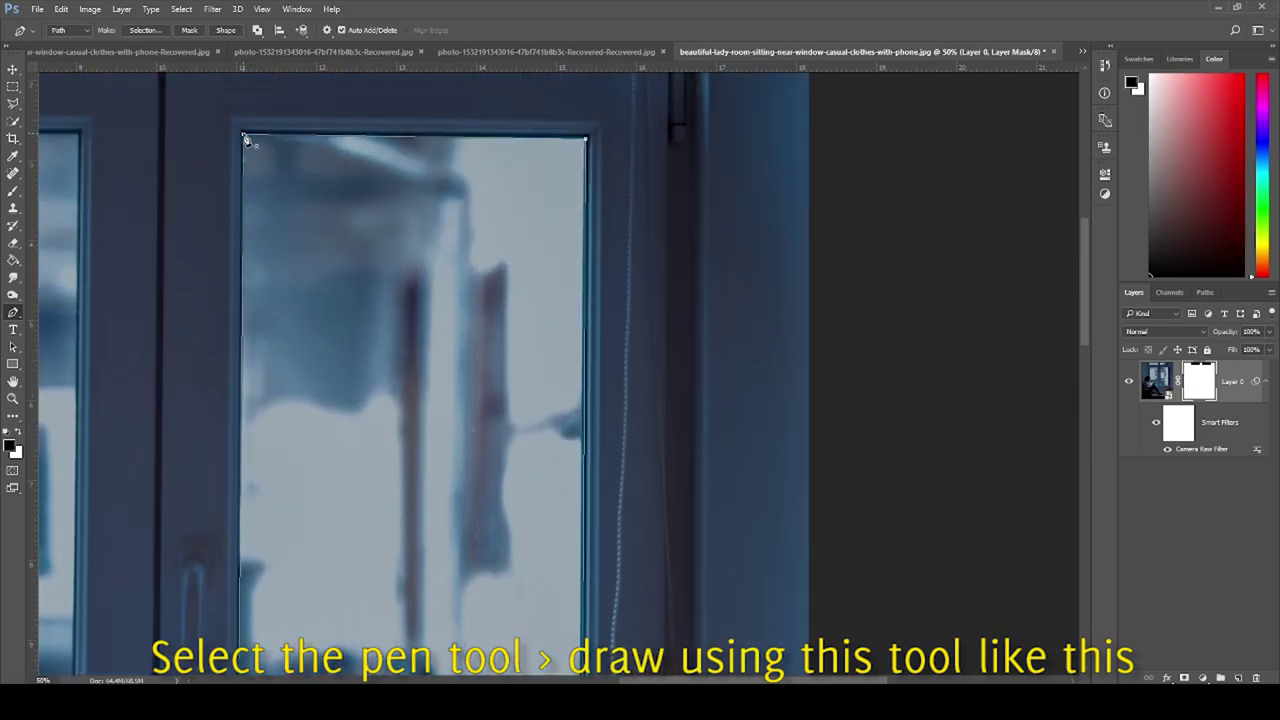
# Step: Convert the path to a selection and paint it out on the mask with a larger brush
pyautogui.click(144, 30)
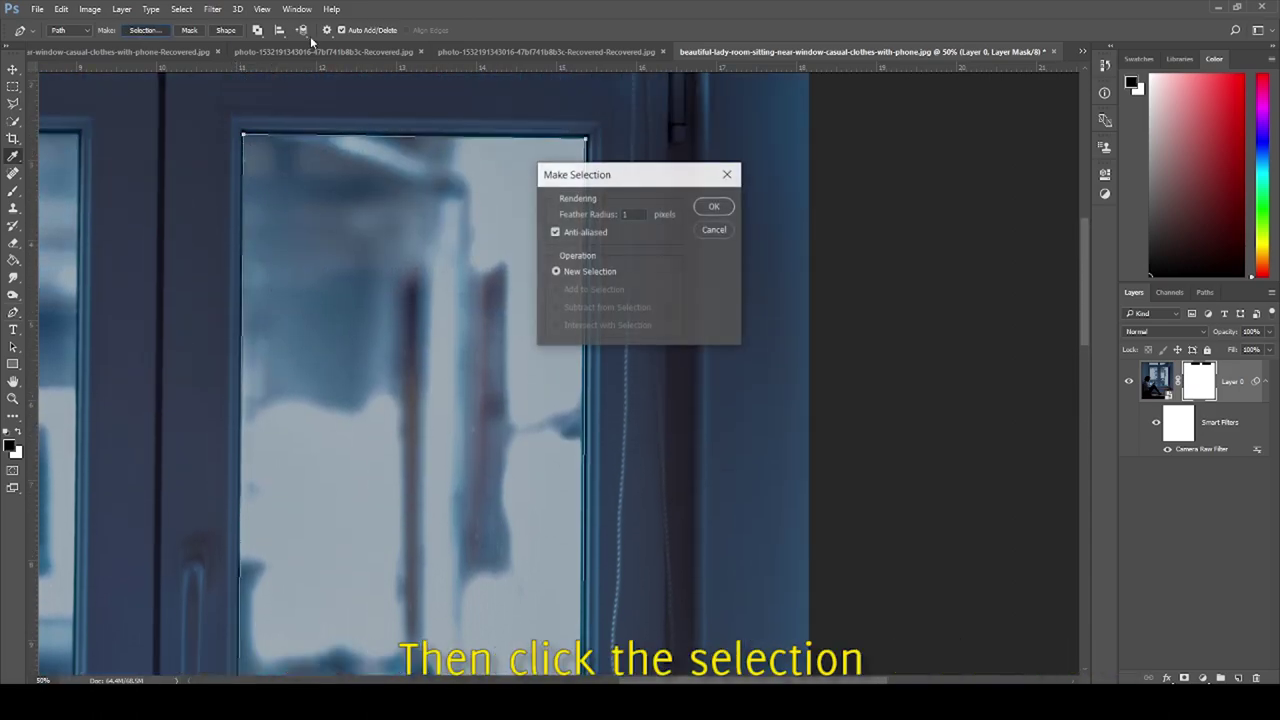
pyautogui.click(714, 207)
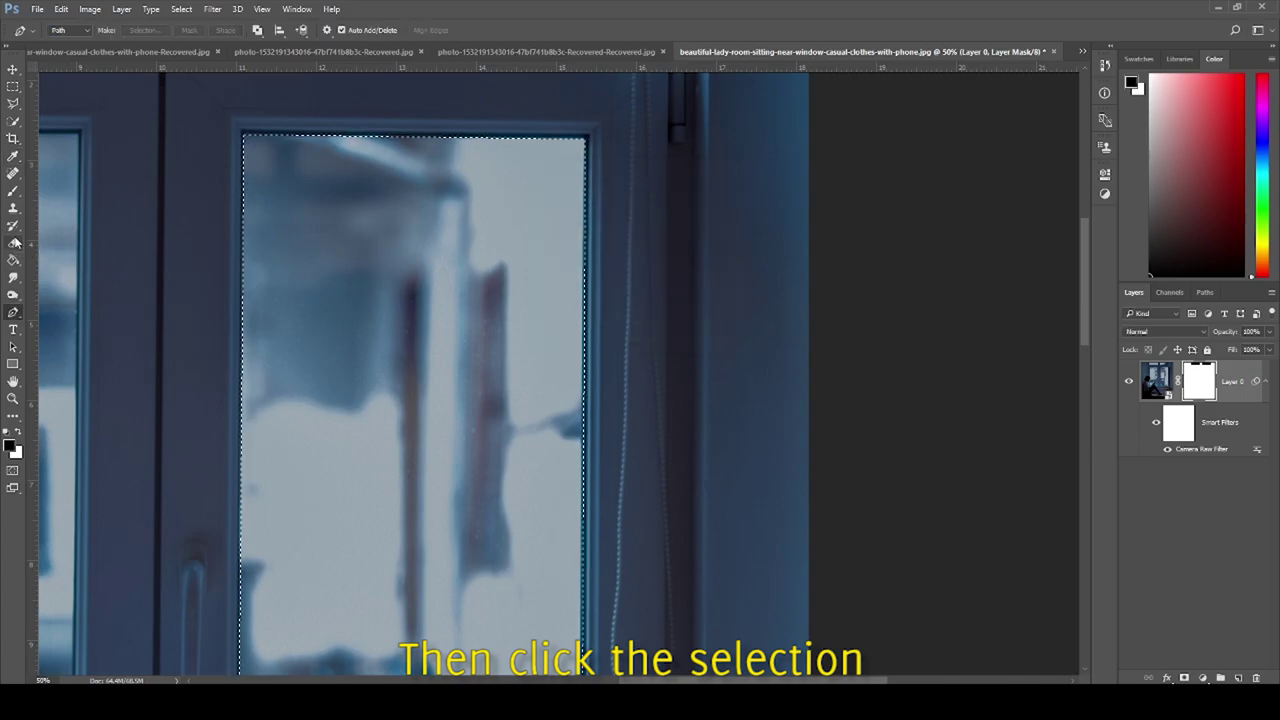
pyautogui.click(13, 190)
pyautogui.press(']')
pyautogui.press(']')
pyautogui.press(']')
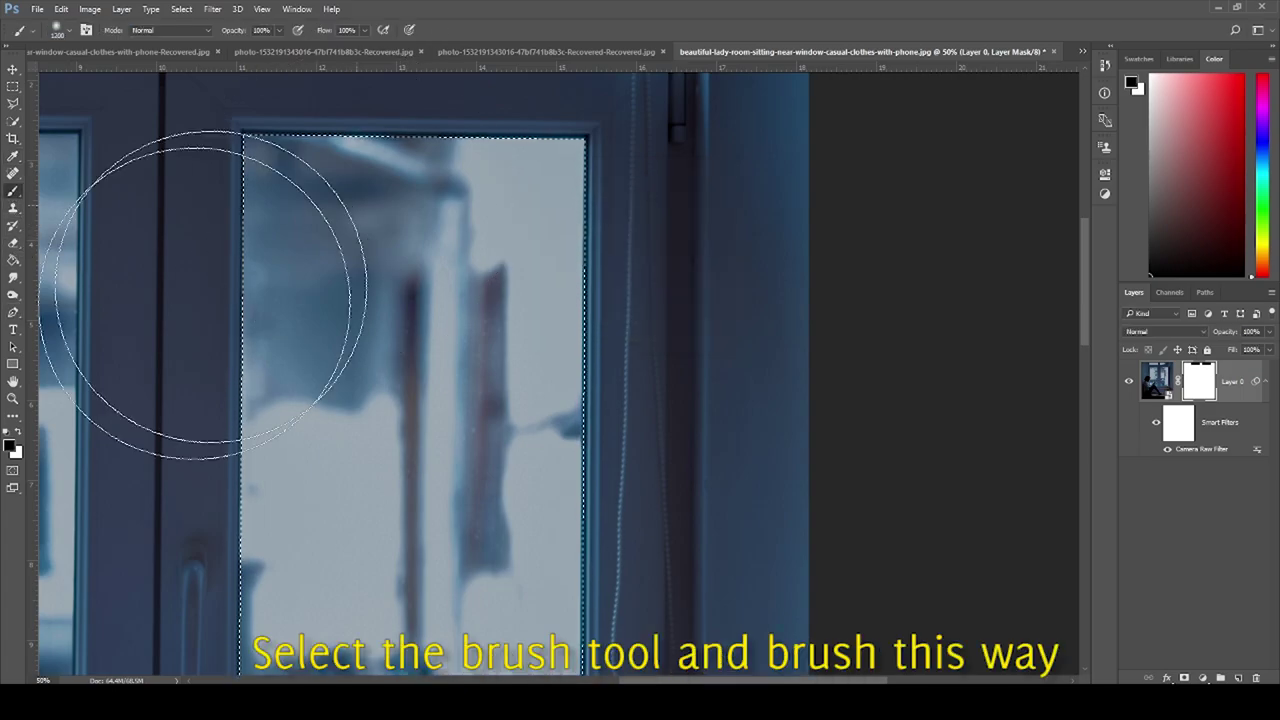
pyautogui.moveTo(205, 295)
pyautogui.mouseDown()
pyautogui.moveTo(386, 314)
pyautogui.moveTo(386, 571)
pyautogui.mouseUp()
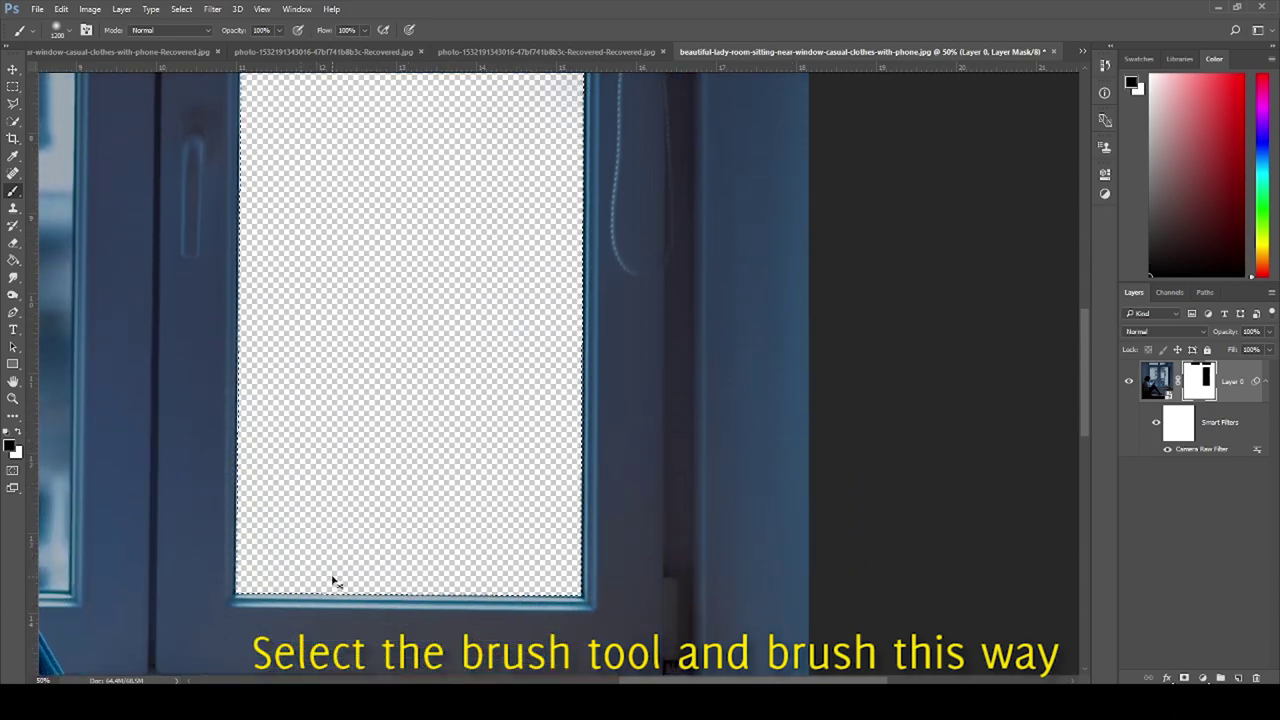
pyautogui.hotkey('ctrl', '-')
pyautogui.hotkey('ctrl', '-')
pyautogui.hotkey('ctrl', '-')
pyautogui.press('p')
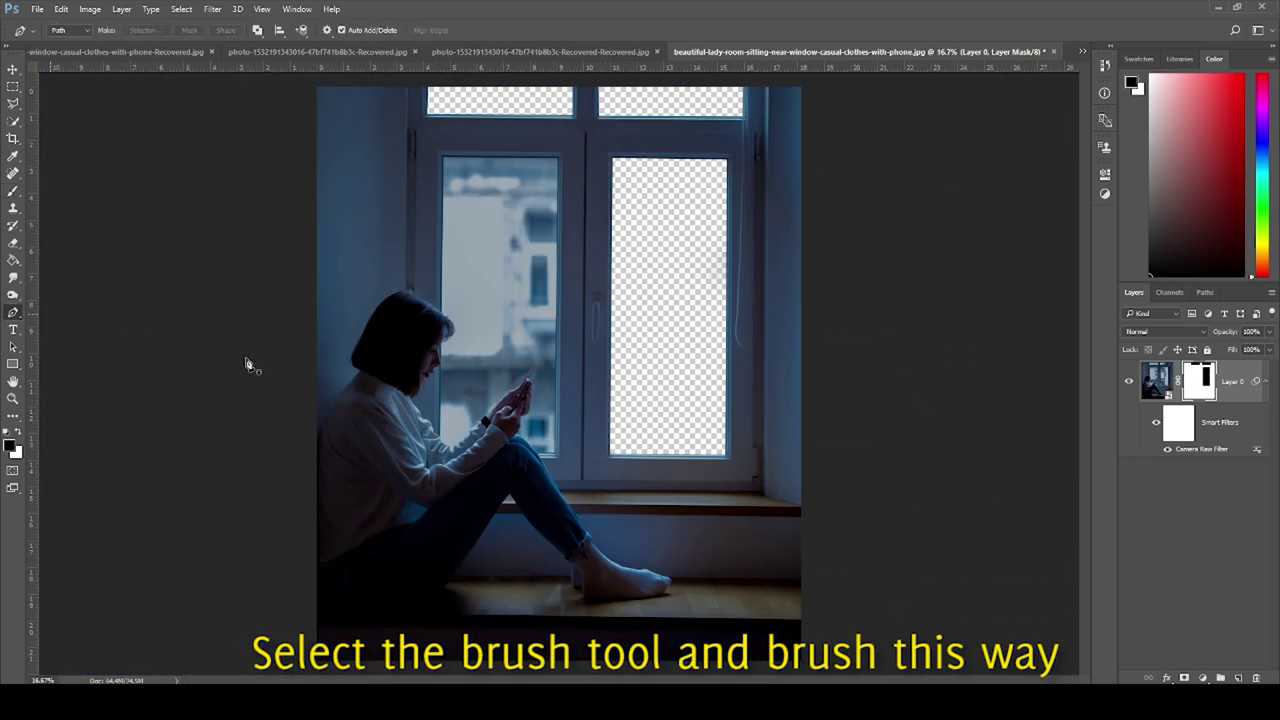
pyautogui.hotkey('ctrl', '+')
pyautogui.hotkey('ctrl', '+')
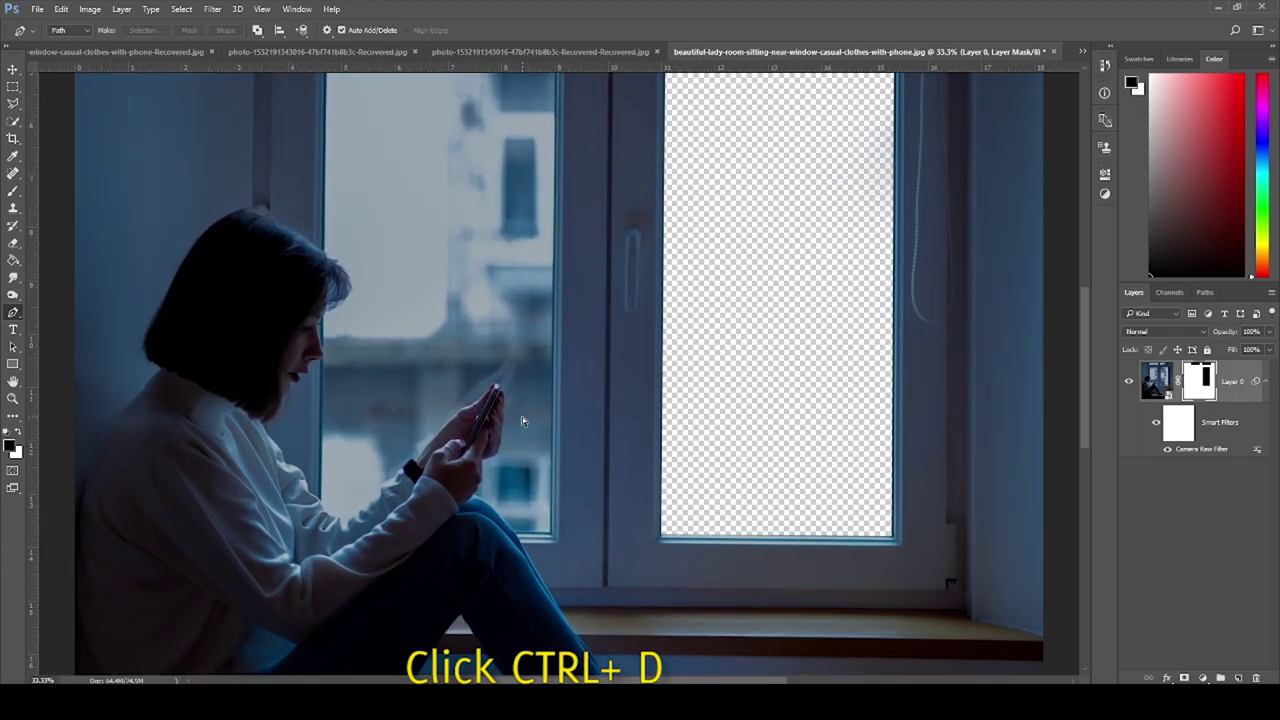
pyautogui.hotkey('ctrl', '+')
pyautogui.hotkey('ctrl', '+')
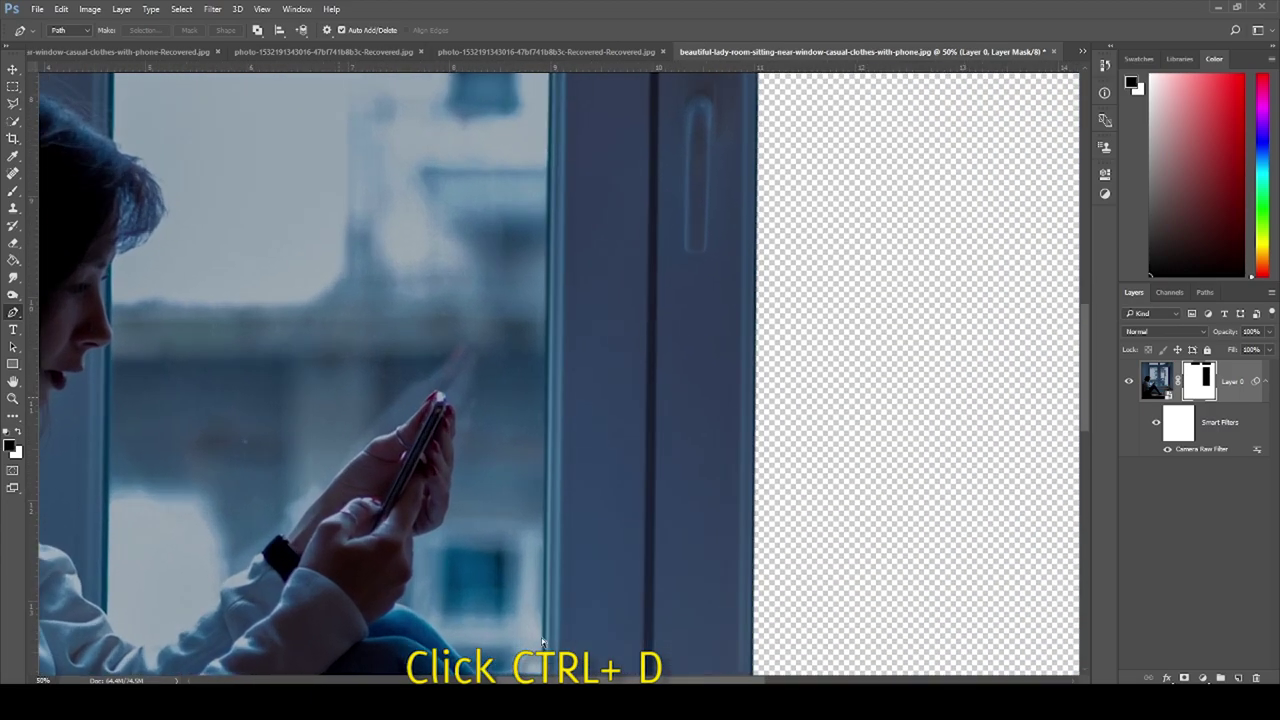
pyautogui.scroll(-2, 537, 600)
# Step: Start a pen path at the window-frame corner and curve it along the shoulder up the hand
pyautogui.scroll(1, 537, 597)
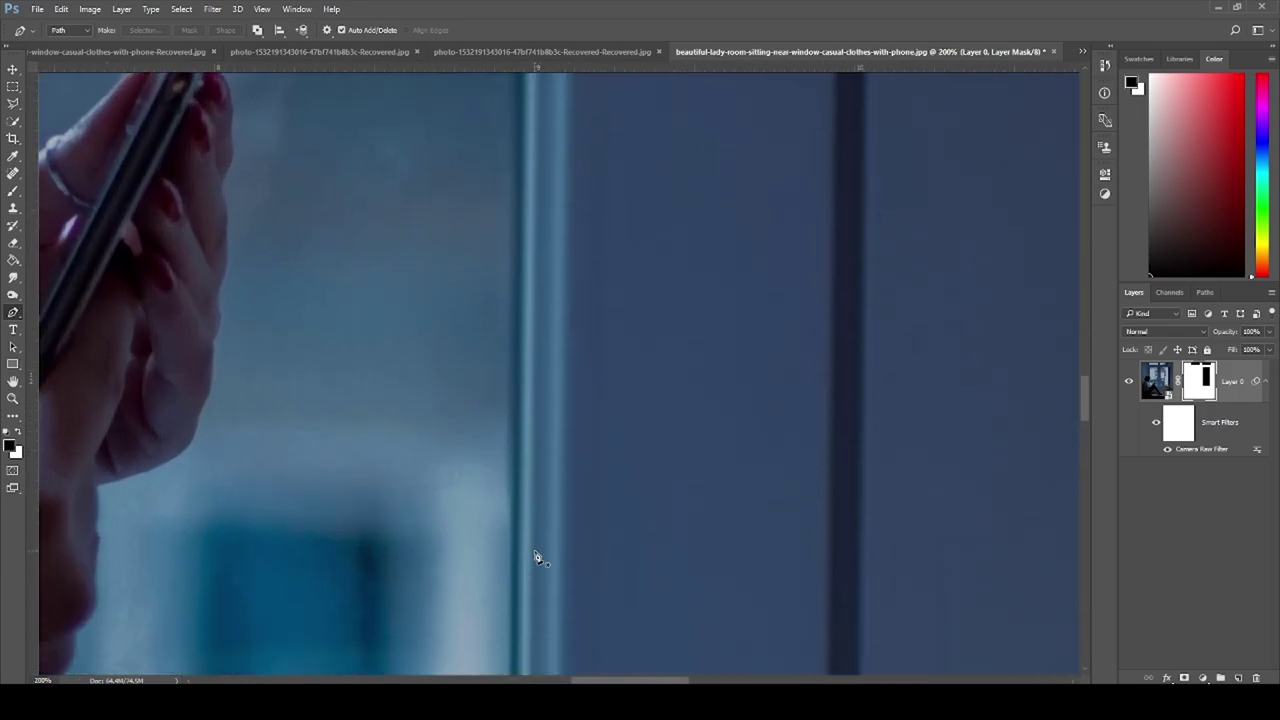
pyautogui.scroll(1, 534, 557)
pyautogui.click(500, 579)
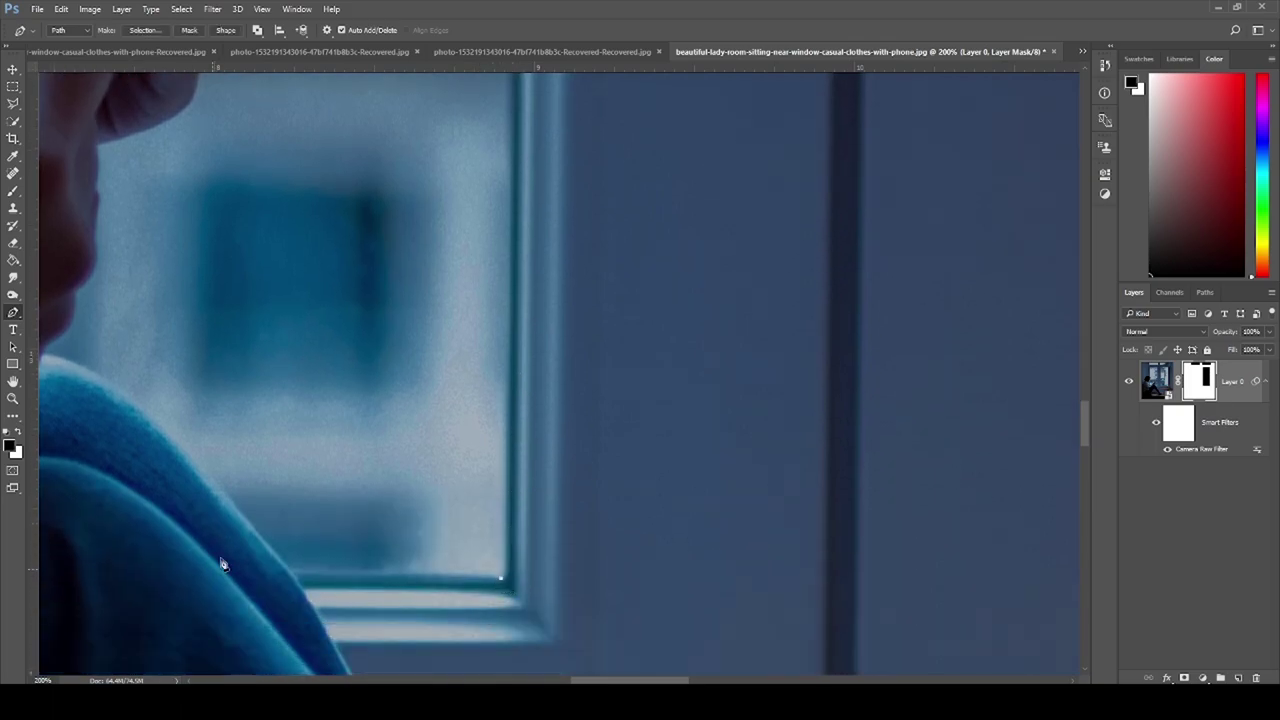
pyautogui.click(296, 579)
pyautogui.hscroll(-3, 170, 441)
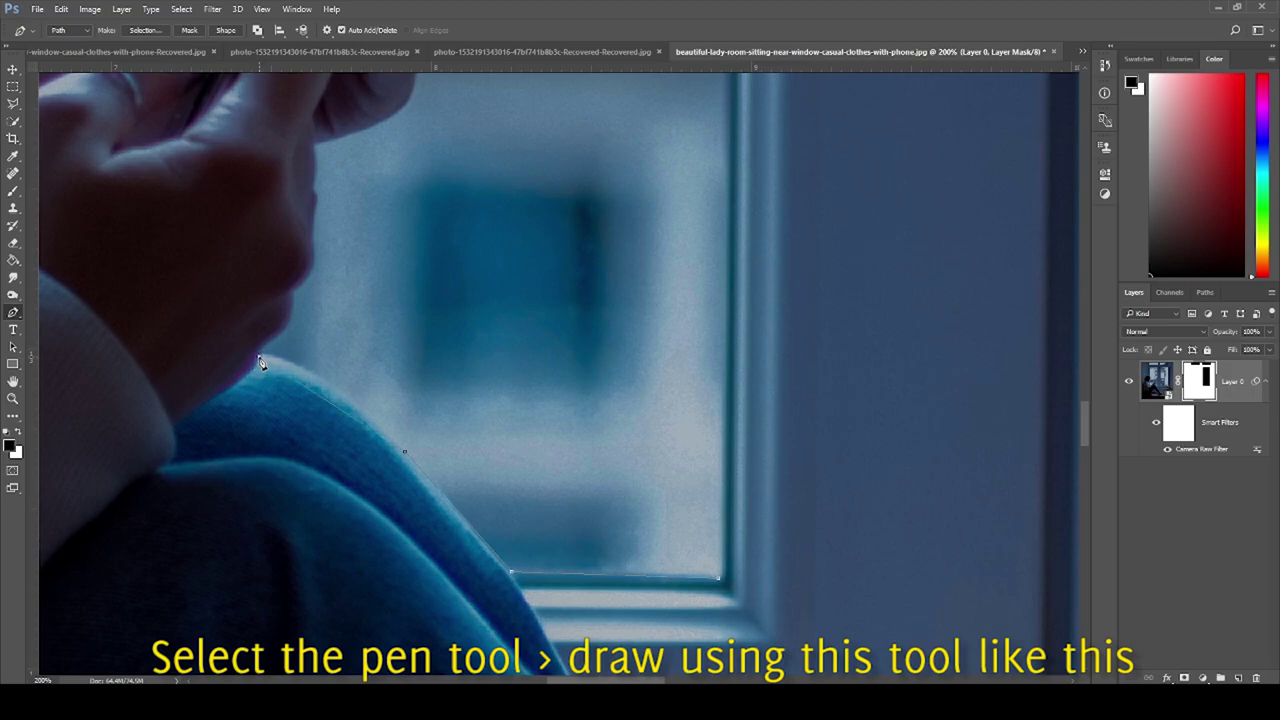
pyautogui.moveTo(253, 363)
pyautogui.mouseDown()
pyautogui.moveTo(214, 372)
pyautogui.moveTo(259, 357)
pyautogui.mouseUp()
pyautogui.moveTo(291, 296)
pyautogui.mouseDown()
pyautogui.moveTo(286, 263)
pyautogui.moveTo(309, 250)
pyautogui.mouseUp()
pyautogui.scroll(2, 295, 300)
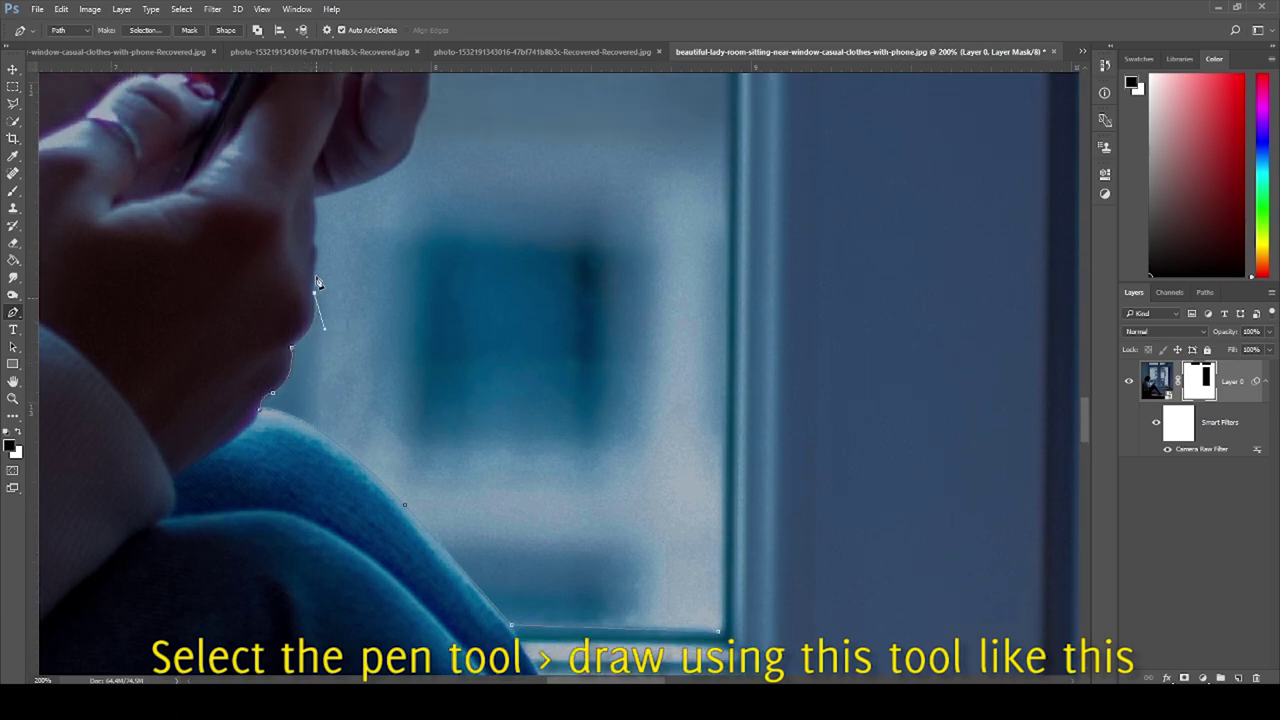
pyautogui.scroll(2, 316, 282)
pyautogui.scroll(2, 316, 291)
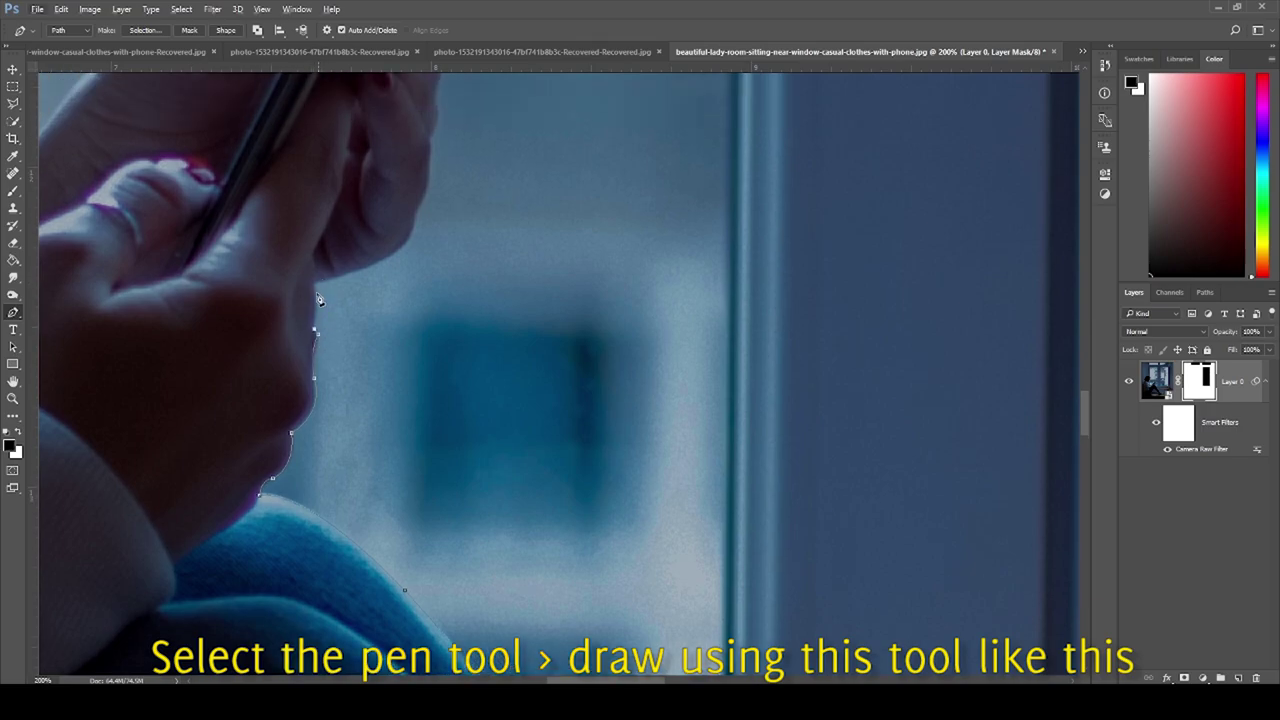
pyautogui.click(316, 288)
pyautogui.scroll(2, 318, 289)
pyautogui.moveTo(413, 277); pyautogui.dragTo(426, 222)
pyautogui.scroll(3, 420, 260)
pyautogui.click(430, 279)
pyautogui.scroll(2, 433, 318)
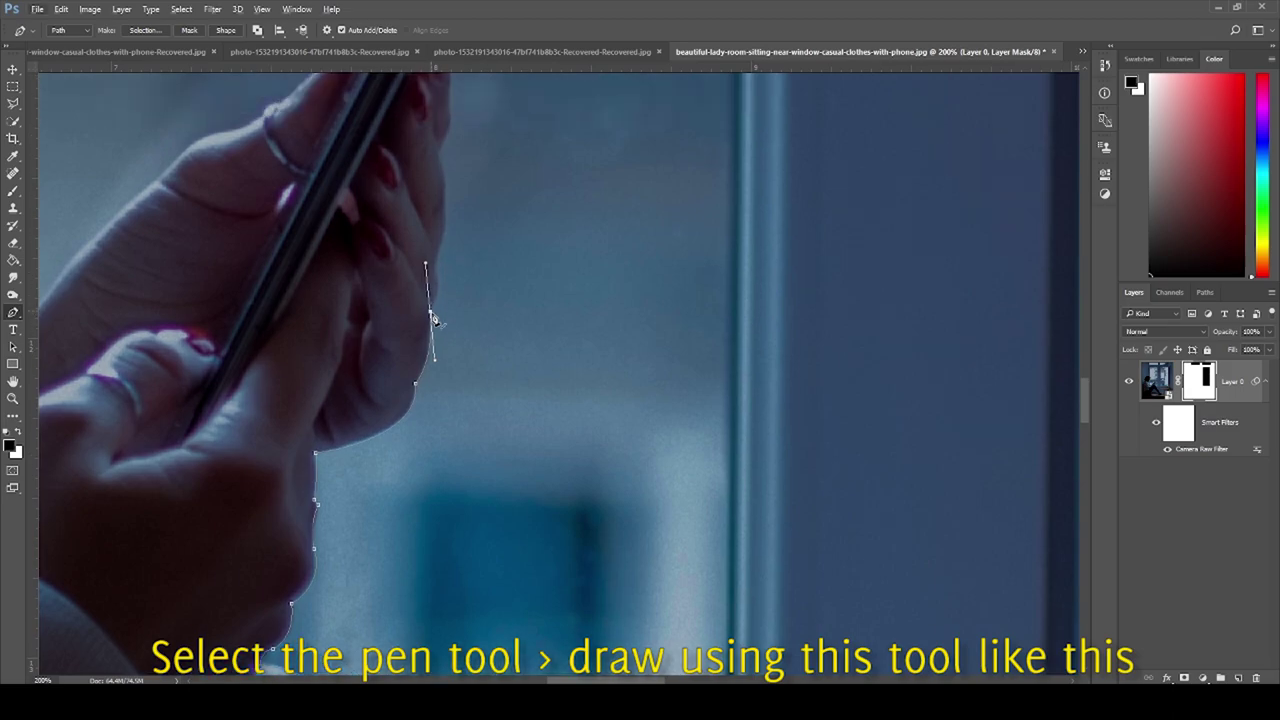
pyautogui.keyDown('alt'); pyautogui.click(431, 316); pyautogui.keyUp('alt')
pyautogui.scroll(3, 438, 320)
# Step: Continue the path up the fingers, around the phone tip and down toward the wrist
pyautogui.moveTo(433, 336); pyautogui.dragTo(440, 247)
pyautogui.scroll(2, 445, 290)
pyautogui.scroll(2, 452, 260)
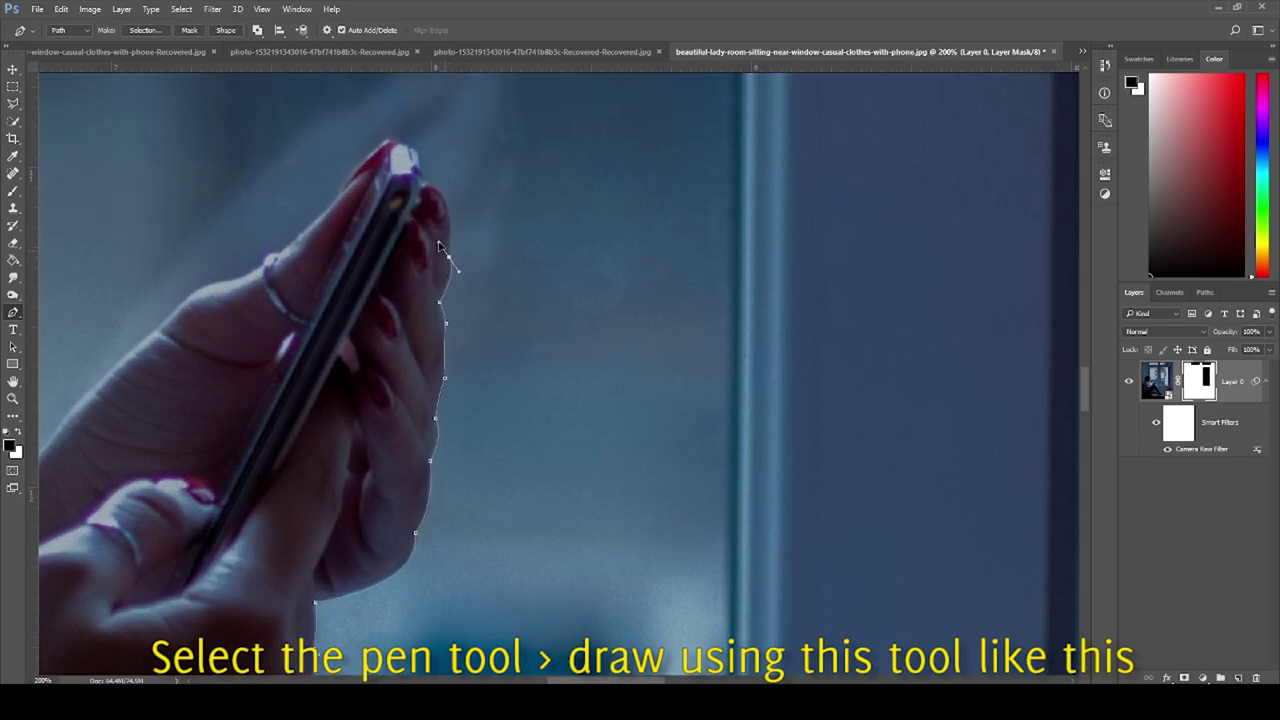
pyautogui.scroll(5, 463, 337)
pyautogui.moveTo(452, 324); pyautogui.dragTo(448, 300)
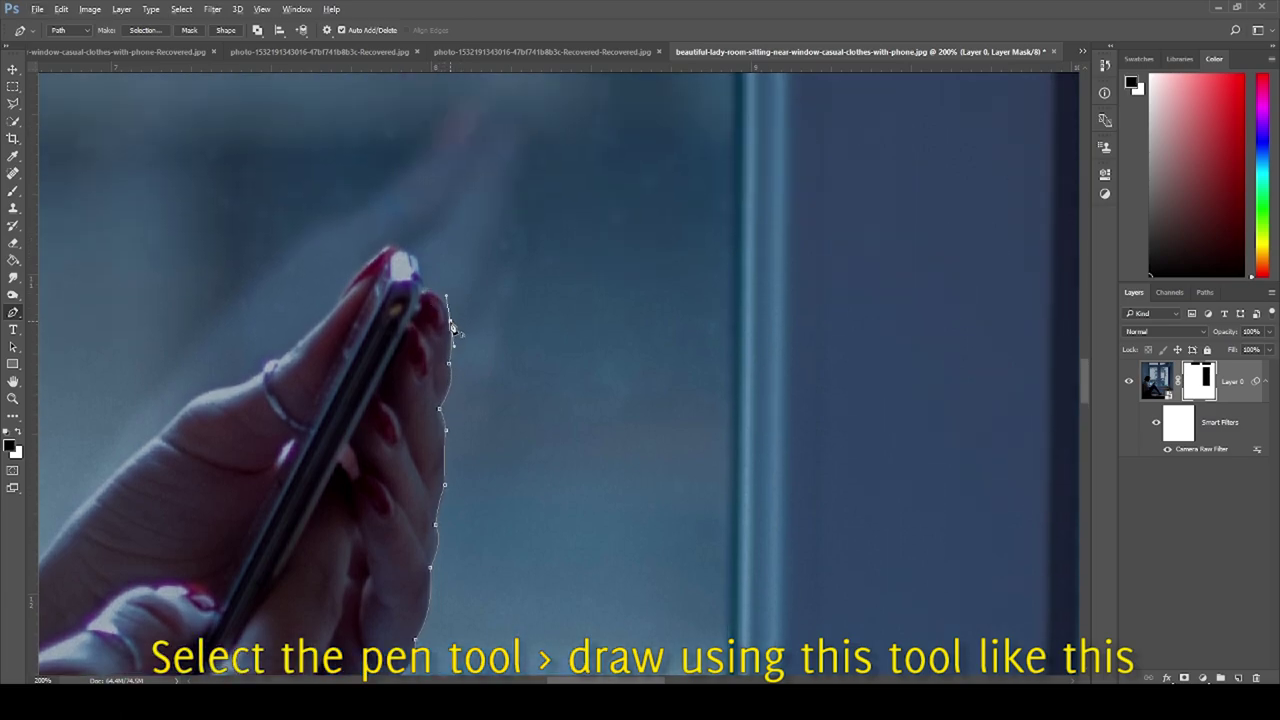
pyautogui.scroll(2, 425, 298)
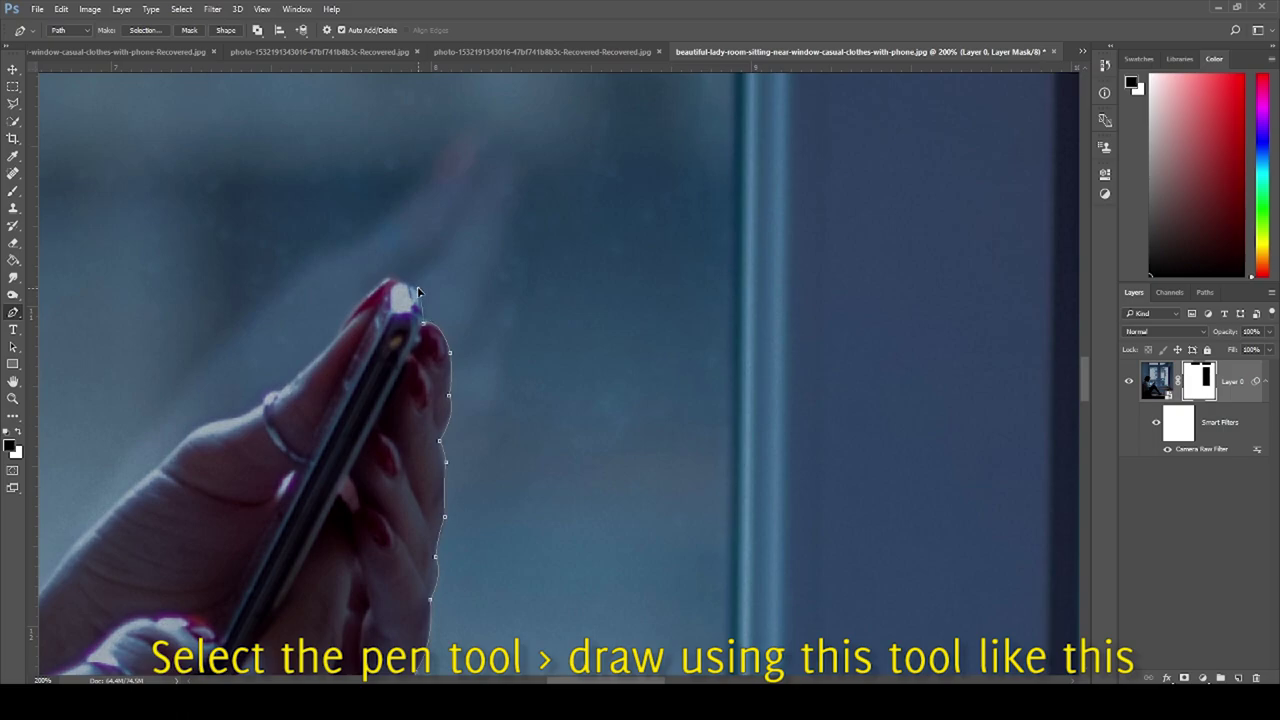
pyautogui.moveTo(402, 283); pyautogui.dragTo(389, 288)
pyautogui.moveTo(369, 296); pyautogui.dragTo(344, 333)
pyautogui.moveTo(284, 389); pyautogui.dragTo(277, 392)
pyautogui.moveTo(220, 420); pyautogui.dragTo(196, 424)
pyautogui.moveTo(160, 465); pyautogui.dragTo(130, 512)
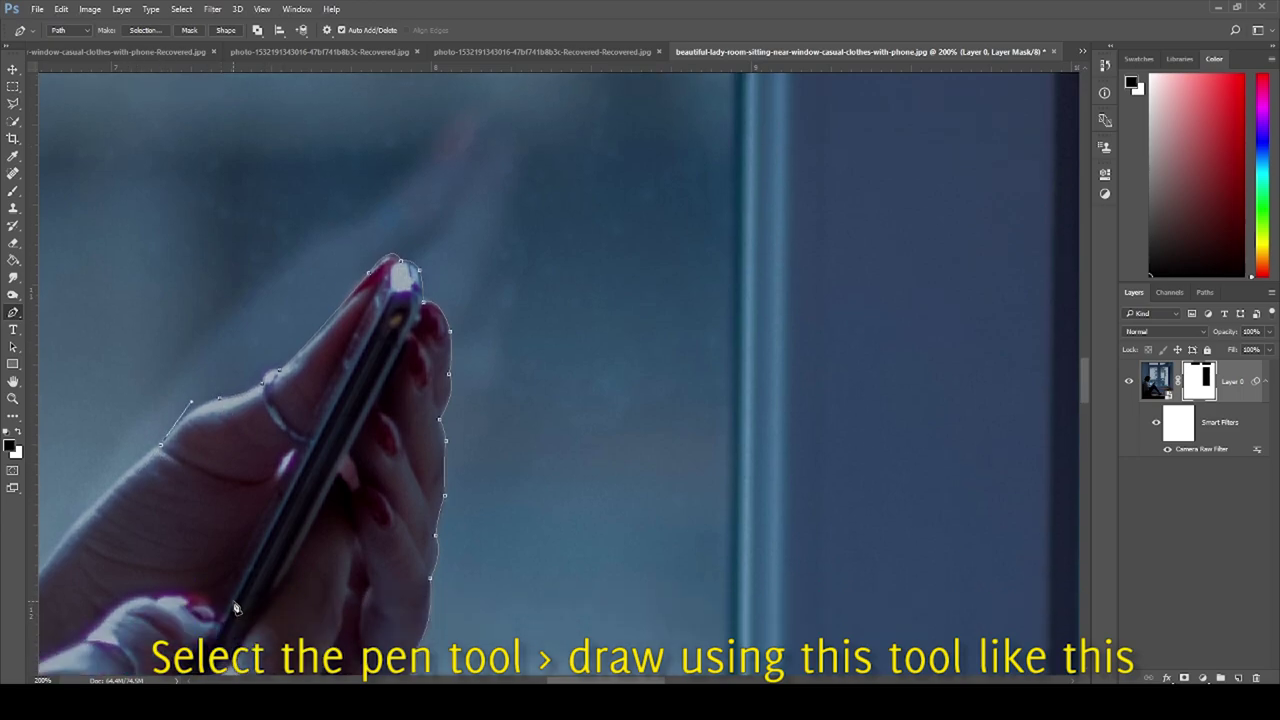
pyautogui.moveTo(162, 470); pyautogui.dragTo(627, 395)
pyautogui.moveTo(491, 541); pyautogui.dragTo(472, 590)
pyautogui.scroll(-2, 493, 548)
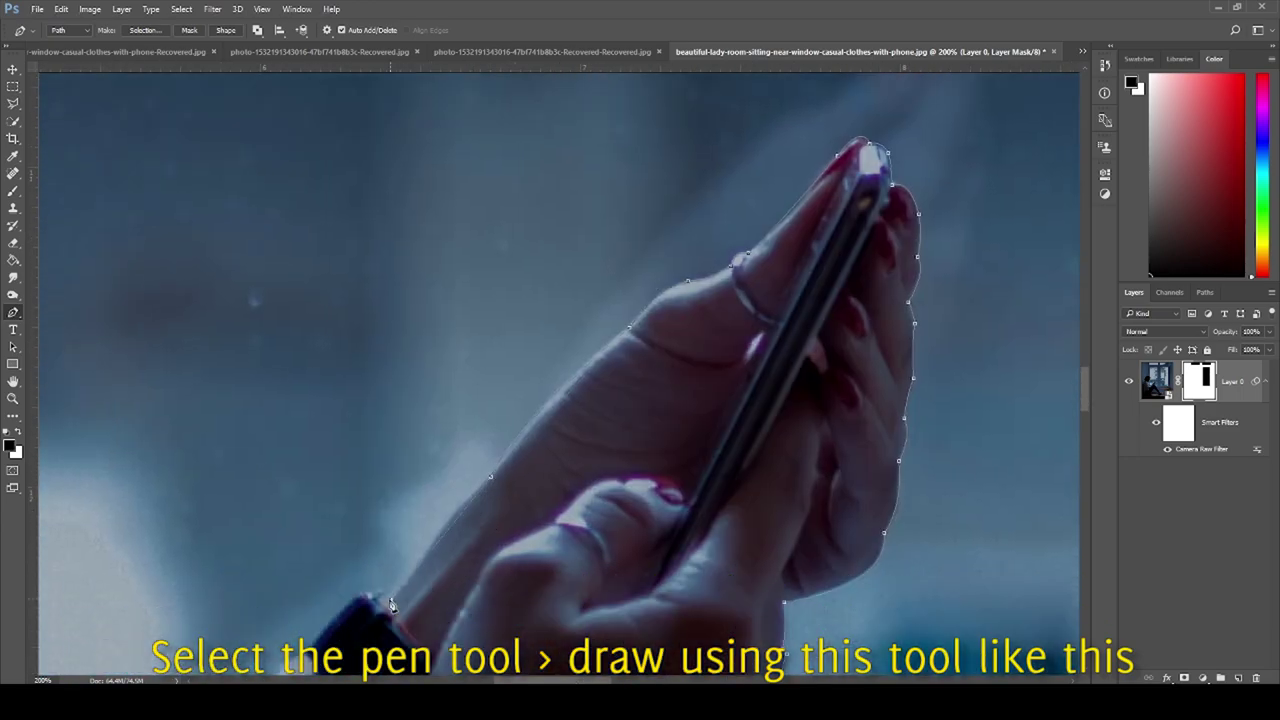
pyautogui.scroll(-1, 420, 560)
pyautogui.moveTo(388, 556); pyautogui.dragTo(340, 640)
# Step: Continue the pen path down along the arm and sleeve edge
pyautogui.keyDown('alt'); pyautogui.click(389, 556); pyautogui.keyUp('alt')
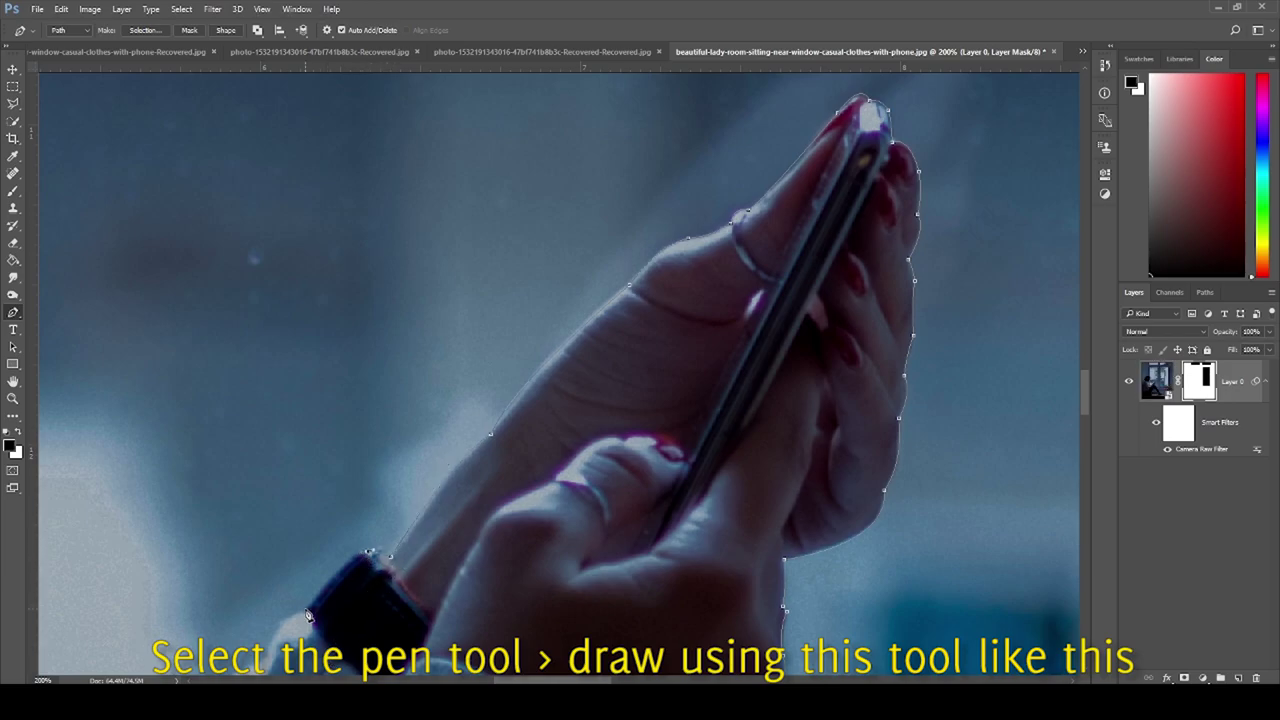
pyautogui.scroll(-2, 288, 635)
pyautogui.moveTo(267, 549); pyautogui.dragTo(263, 607)
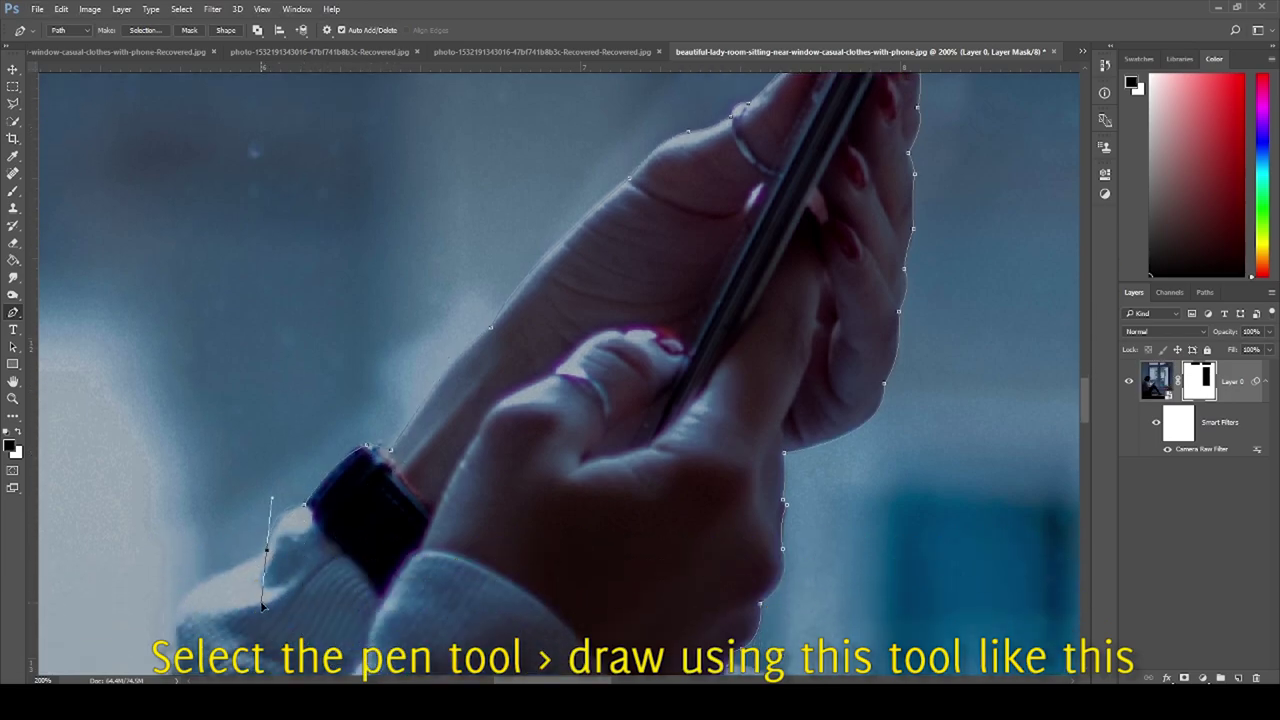
pyautogui.scroll(-1, 263, 607)
pyautogui.moveTo(174, 562); pyautogui.dragTo(152, 598)
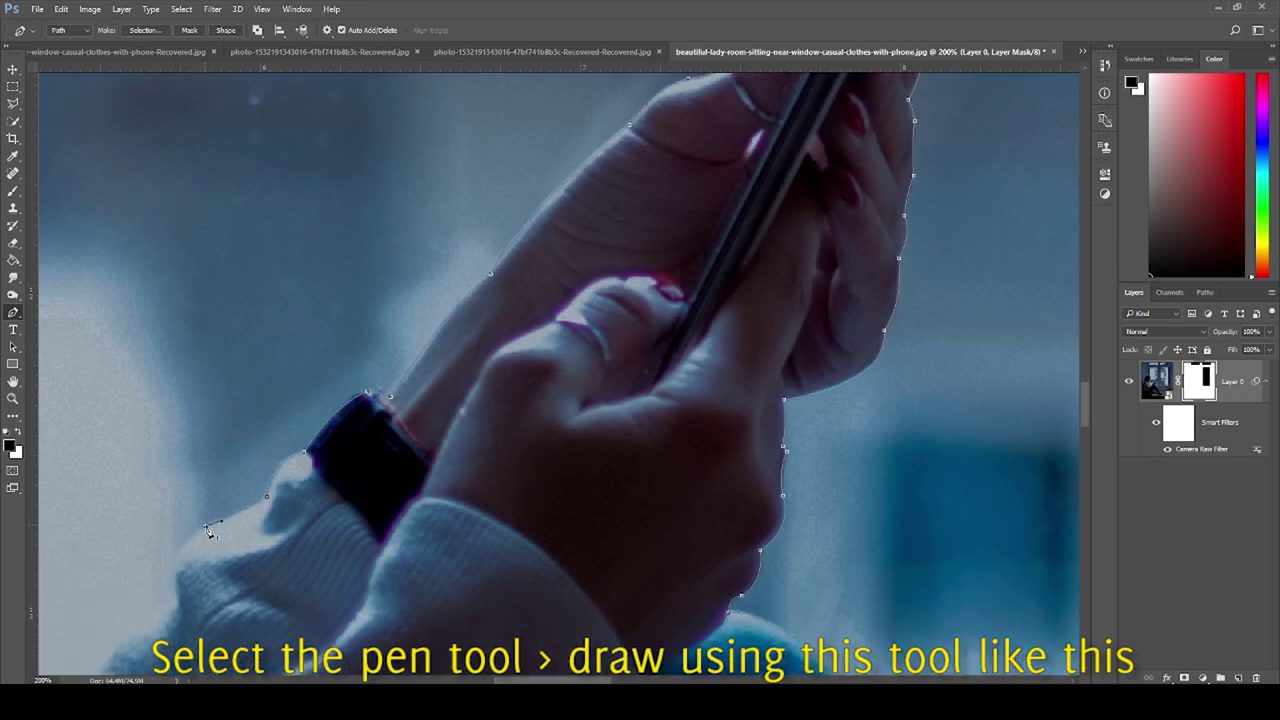
pyautogui.moveTo(169, 545); pyautogui.dragTo(169, 575)
pyautogui.scroll(-1, 169, 575)
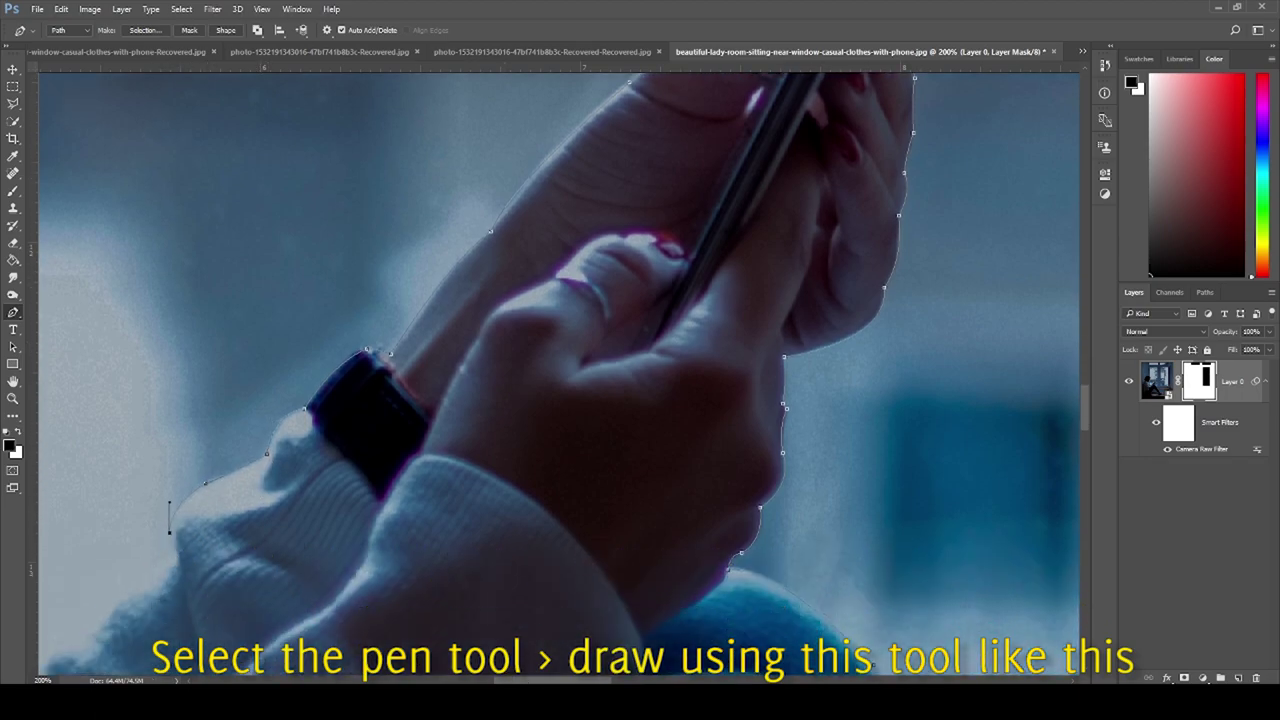
pyautogui.hscroll(-2, 169, 575)
pyautogui.moveTo(253, 587)
pyautogui.mouseDown()
pyautogui.moveTo(211, 607)
pyautogui.moveTo(228, 625)
pyautogui.mouseUp()
pyautogui.scroll(-1, 205, 600)
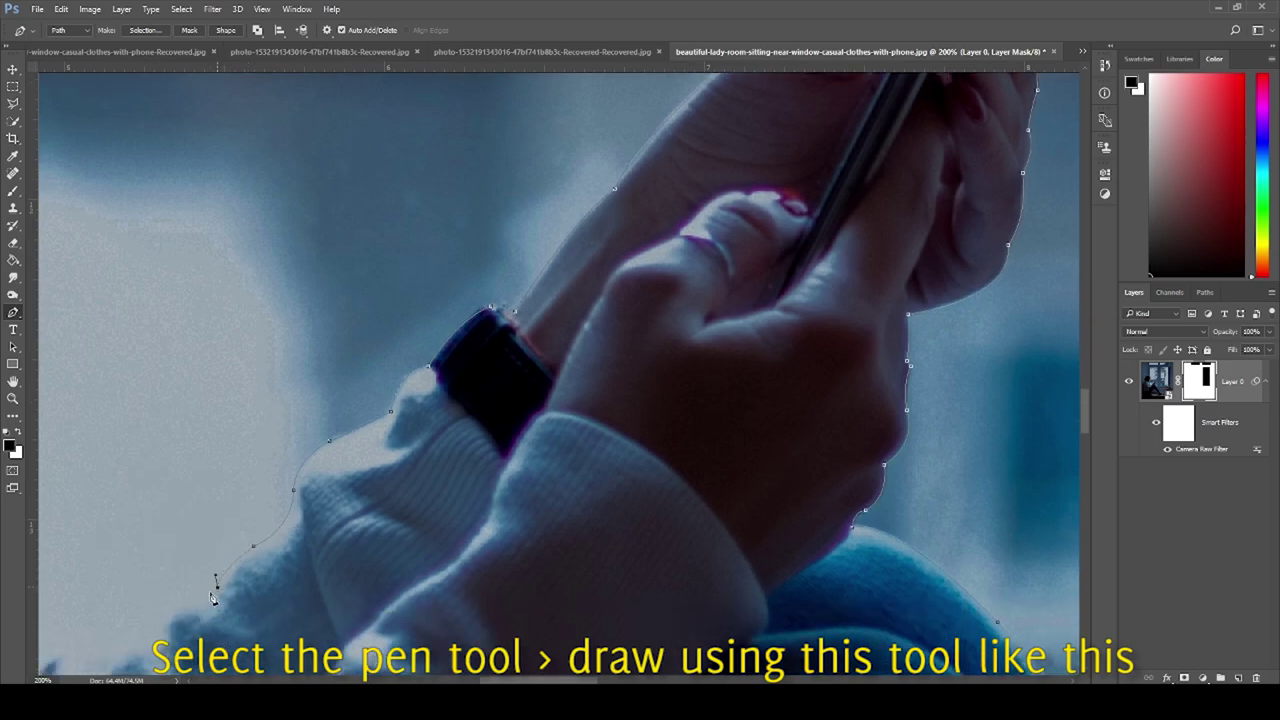
pyautogui.scroll(-1, 211, 598)
pyautogui.moveTo(161, 545)
pyautogui.mouseDown()
pyautogui.moveTo(161, 572)
pyautogui.moveTo(140, 570)
pyautogui.mouseUp()
pyautogui.hscroll(-3, 370, 630)
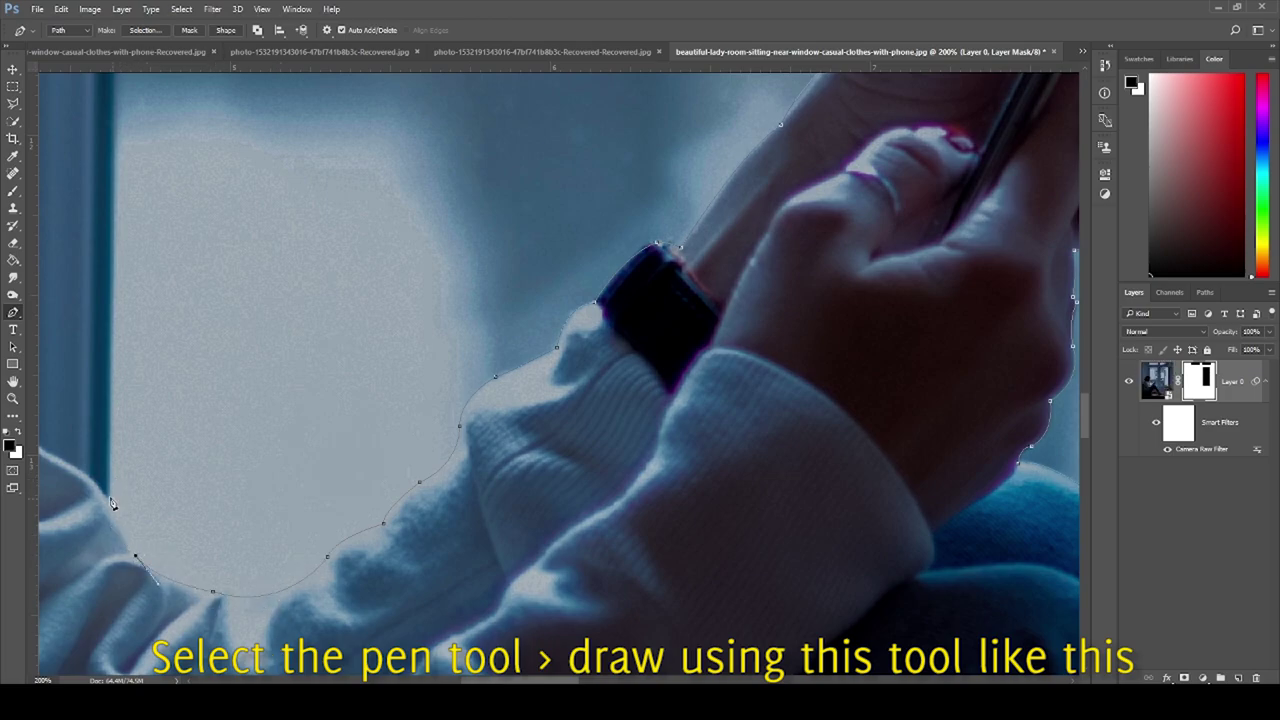
# Step: Extend the path up the window frame edge to the tip of the hair
pyautogui.scroll(3, 100, 487)
pyautogui.scroll(4, 249, 308)
pyautogui.hscroll(-2, 249, 308)
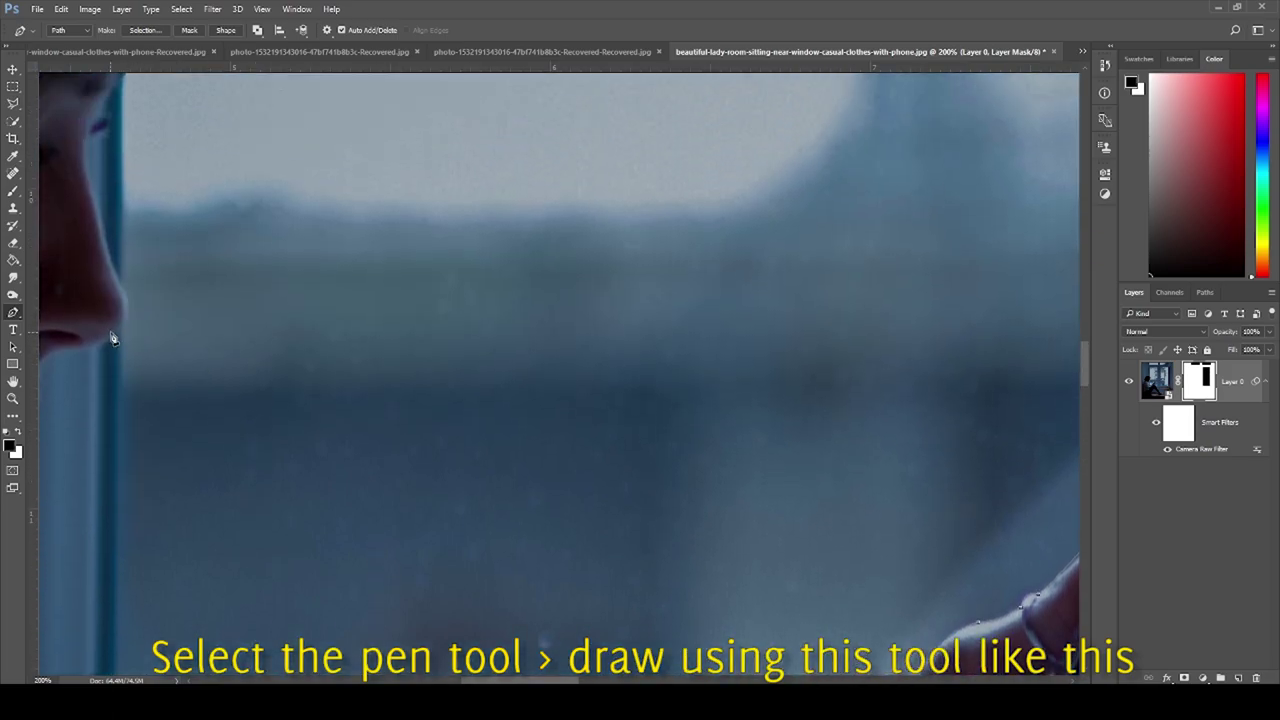
pyautogui.click(118, 333)
pyautogui.scroll(5, 125, 287)
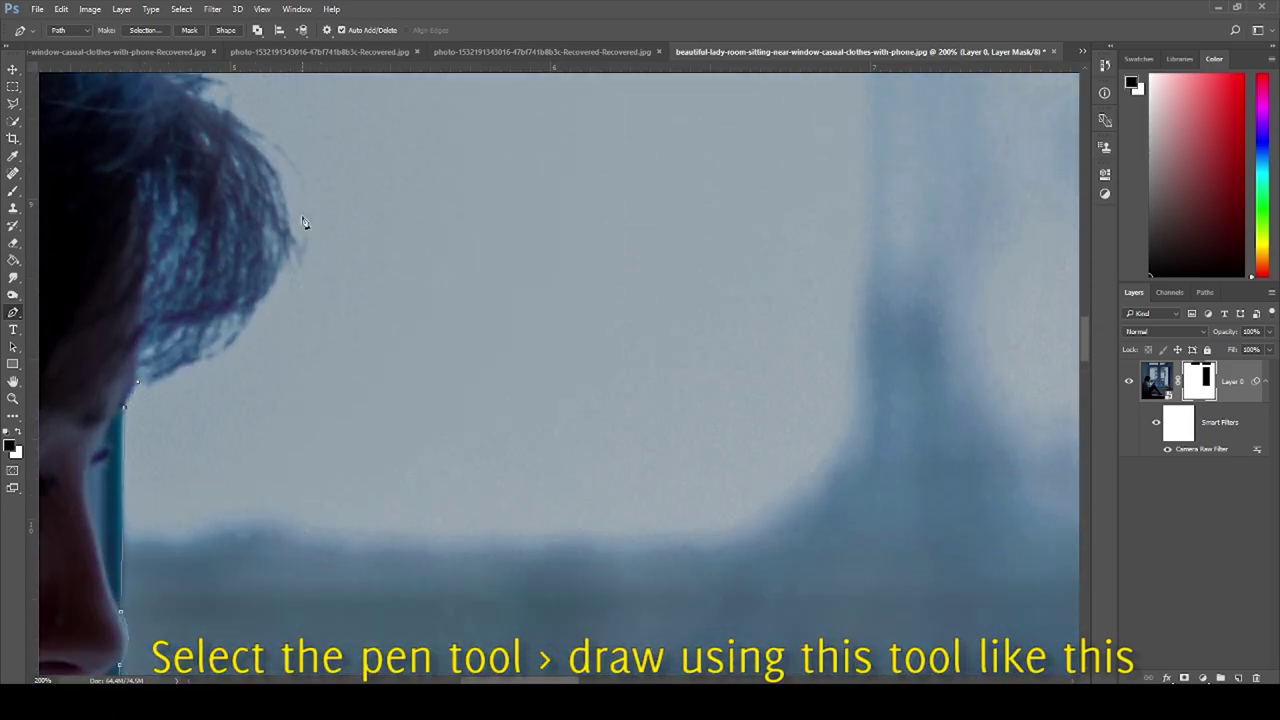
pyautogui.scroll(2, 275, 300)
pyautogui.scroll(1, 276, 463)
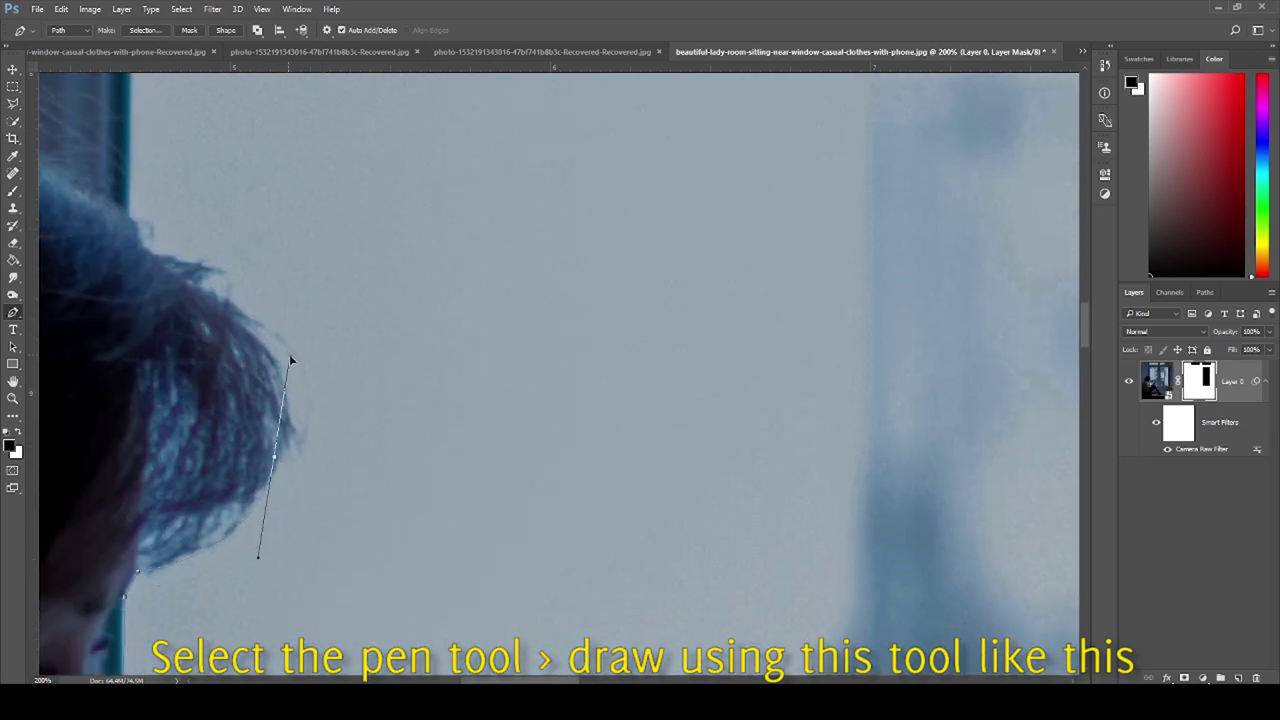
pyautogui.moveTo(187, 291); pyautogui.dragTo(63, 240)
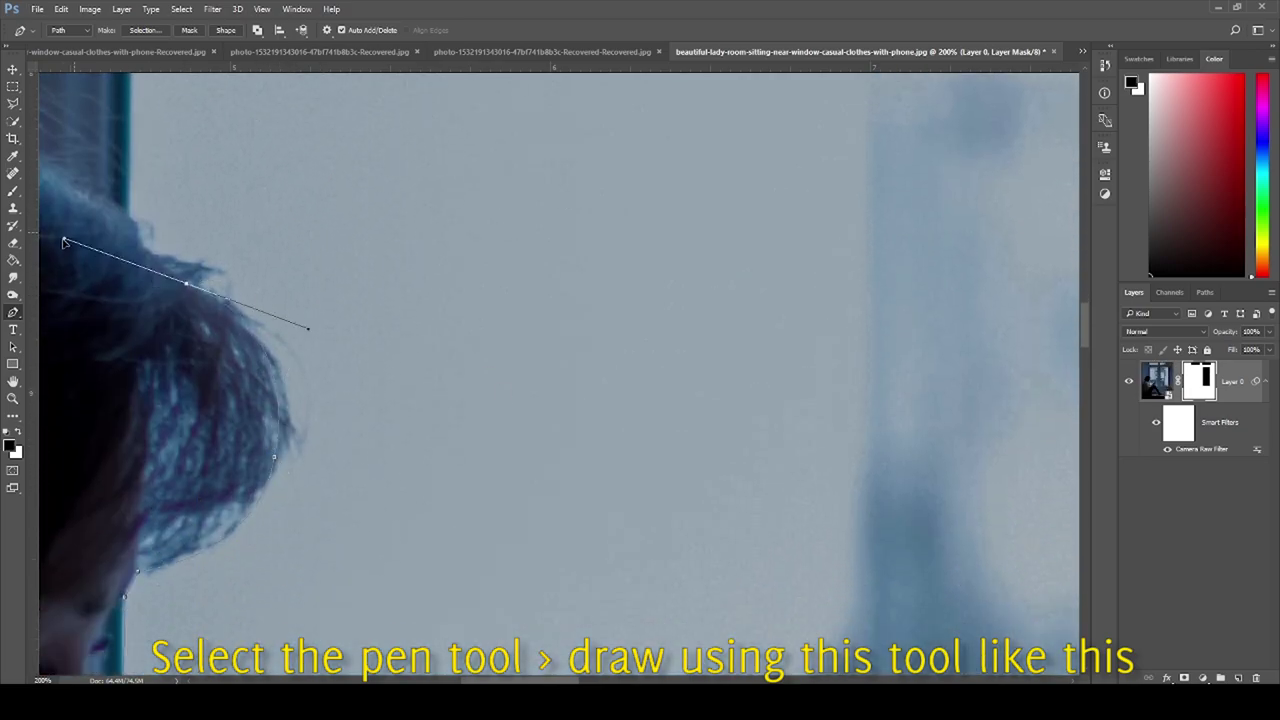
pyautogui.keyDown('alt'); pyautogui.click(188, 291); pyautogui.keyUp('alt')
pyautogui.scroll(1, 216, 275)
pyautogui.scroll(1, 129, 305)
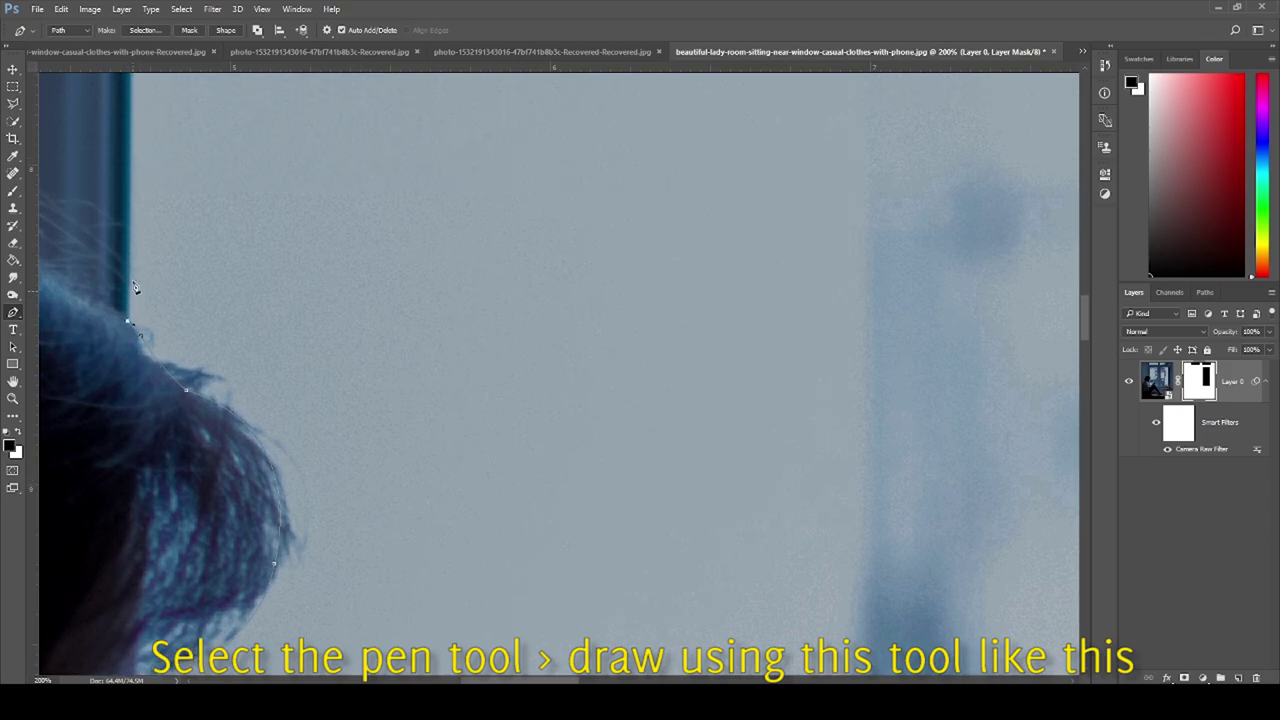
pyautogui.scroll(3, 123, 306)
pyautogui.scroll(-3, 434, 233)
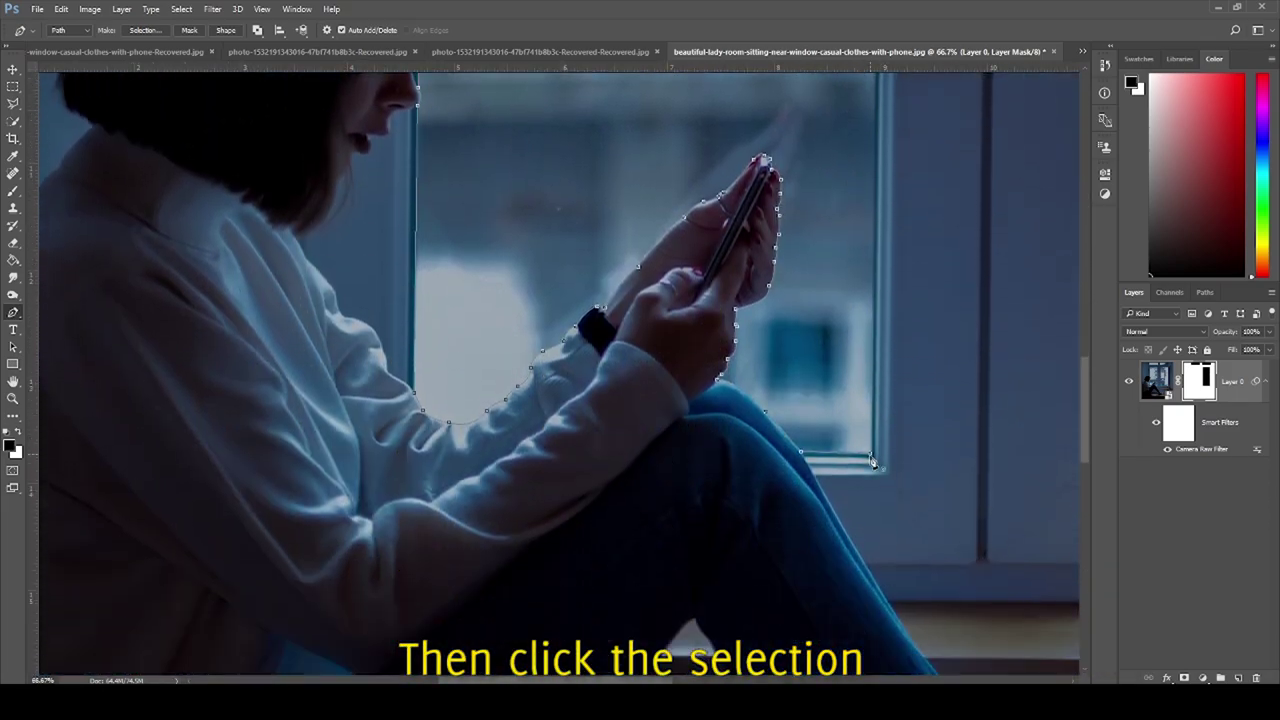
# Step: Close the path at its starting point and convert it to a selection
pyautogui.click(872, 459)
pyautogui.click(141, 30)
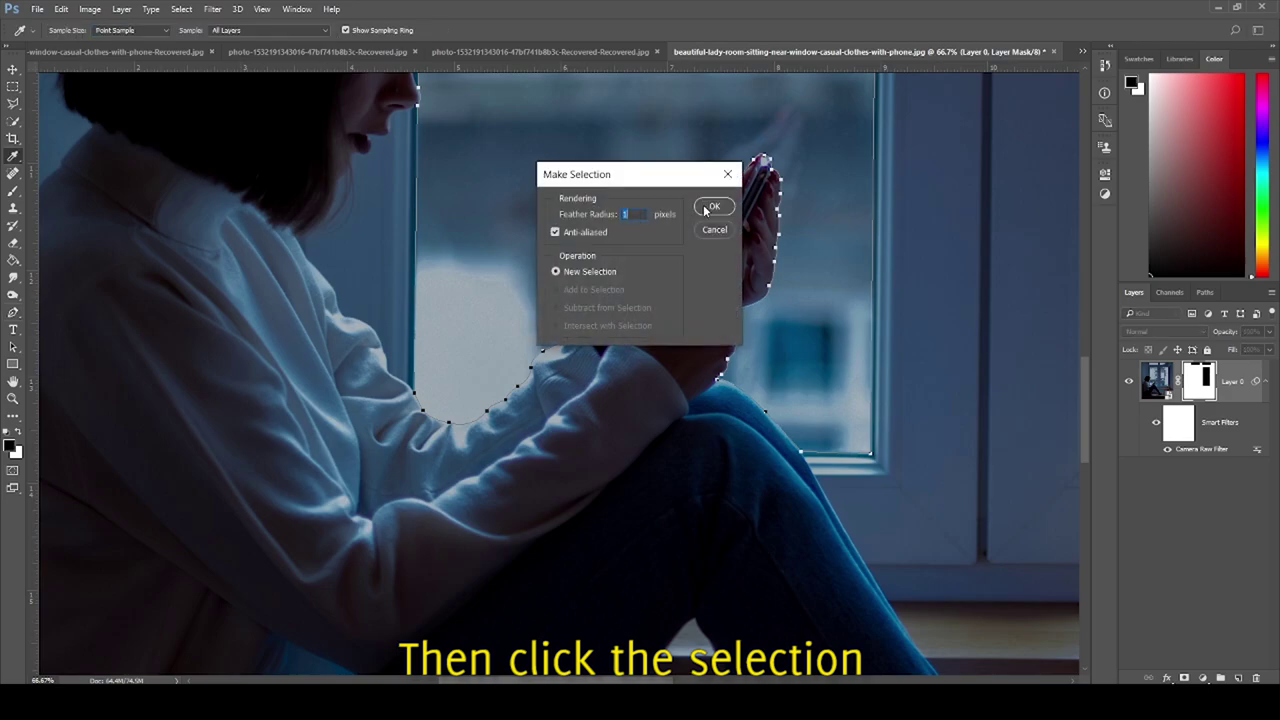
pyautogui.click(708, 210)
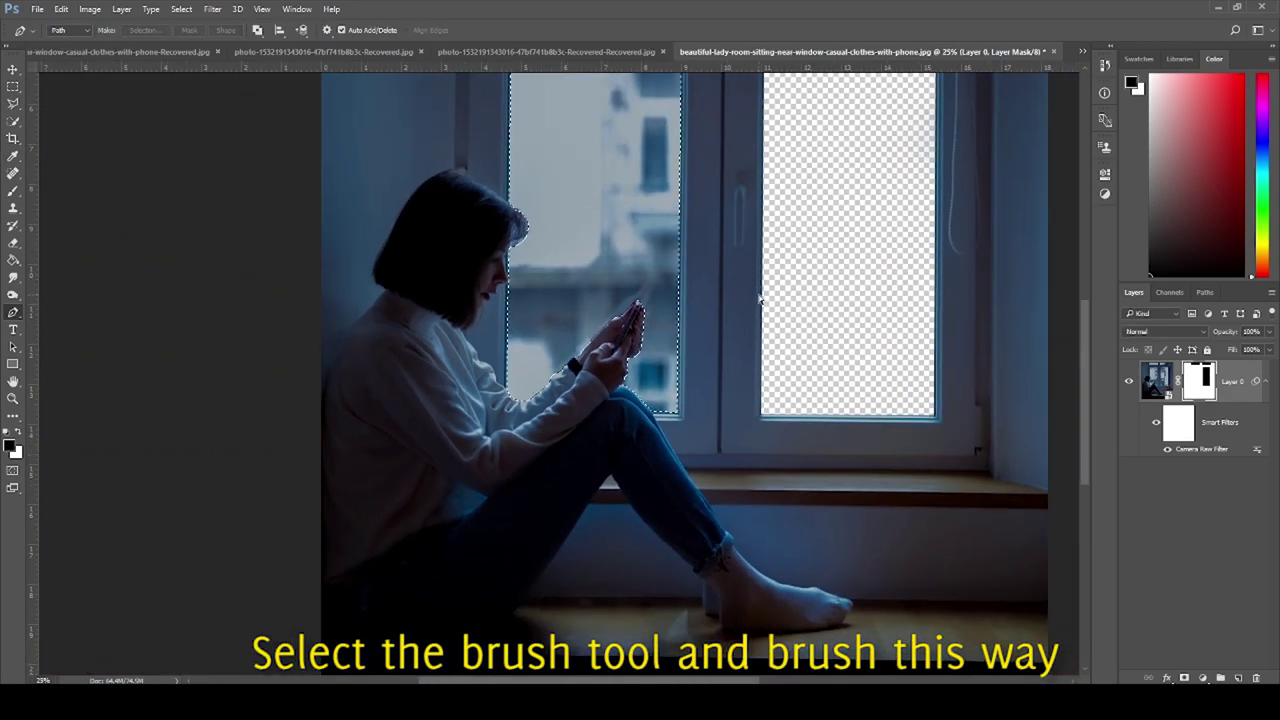
# Step: Paint out the left pane on the mask, deselect, and reselect the photo layer
pyautogui.hotkey('ctrl', '-')
pyautogui.click(13, 190)
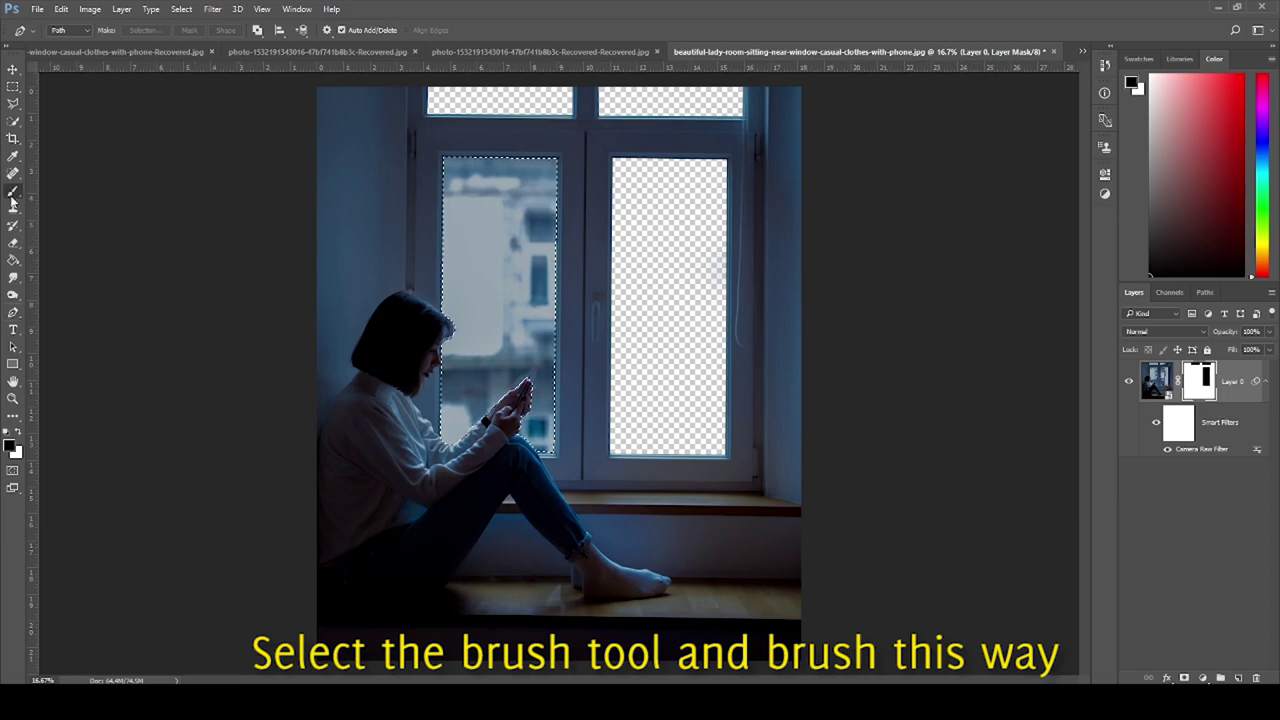
pyautogui.moveTo(376, 268)
pyautogui.mouseDown()
pyautogui.moveTo(531, 157)
pyautogui.moveTo(457, 243)
pyautogui.moveTo(530, 440)
pyautogui.mouseUp()
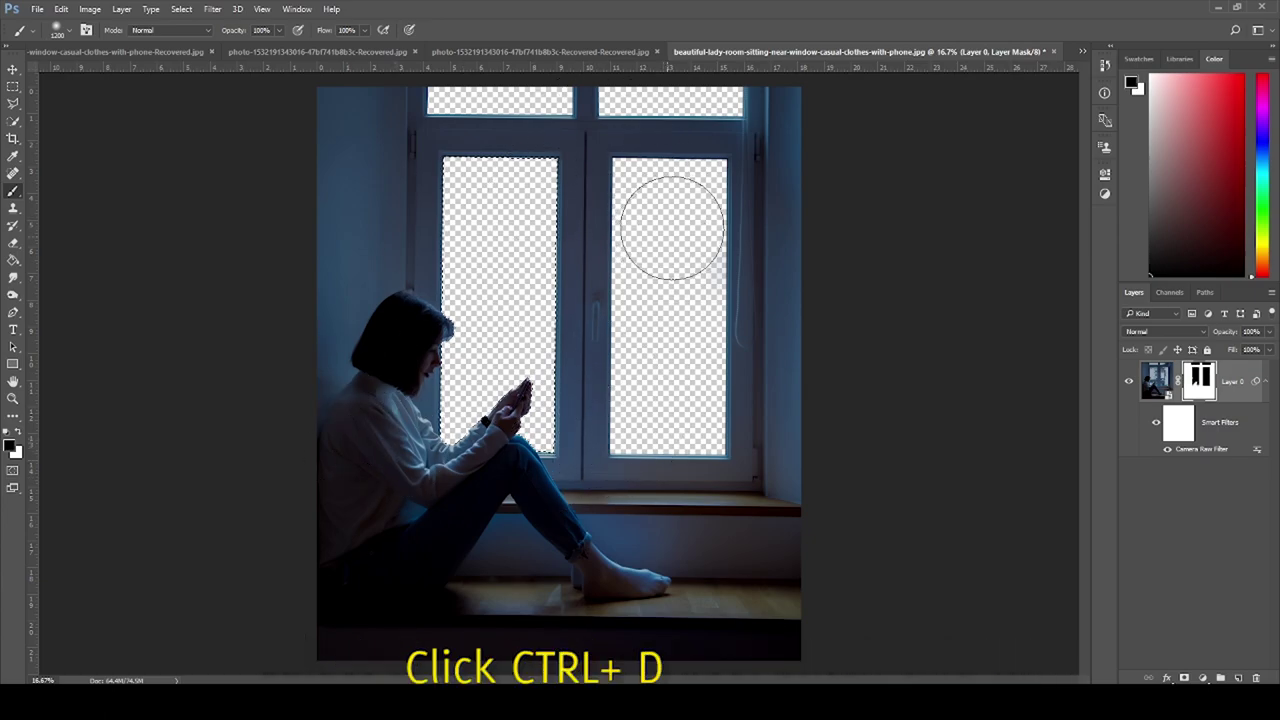
pyautogui.hotkey('ctrl', 'd')
pyautogui.click(1156, 381)
pyautogui.click(1202, 678)
# Step: Add a 646464 gray Solid Color fill layer and move it below Layer 0
pyautogui.click(1175, 365)
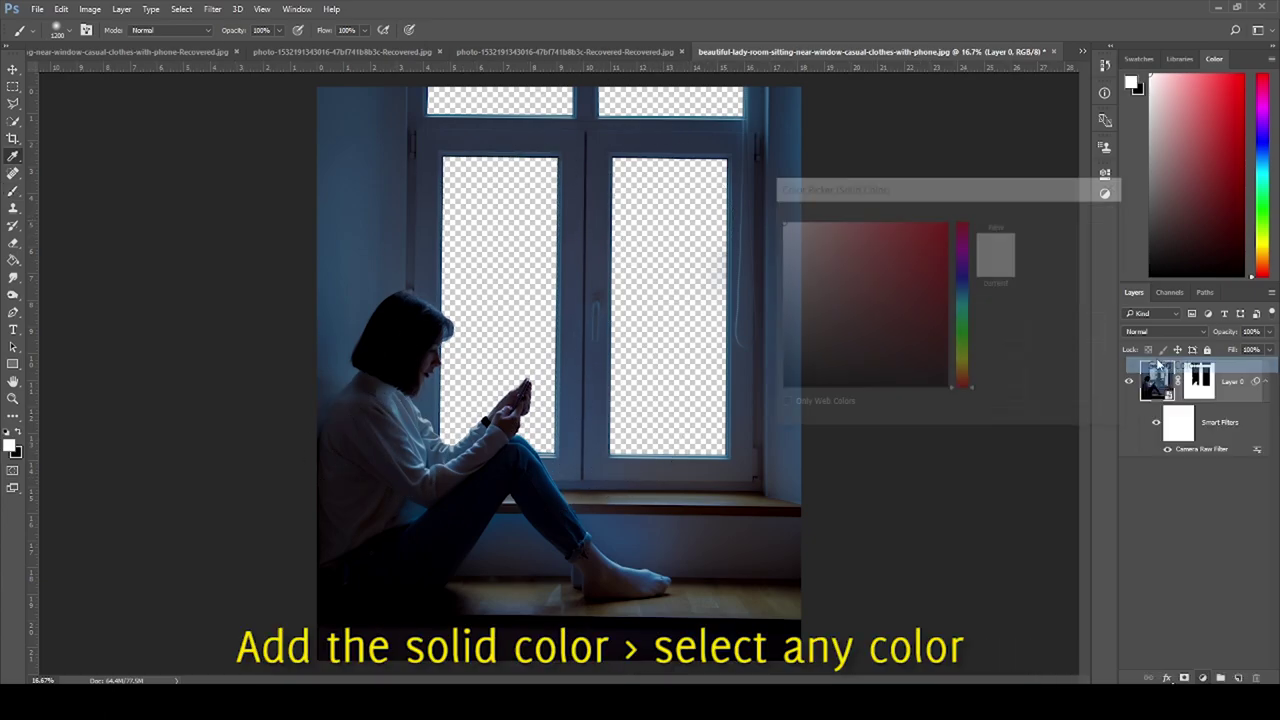
pyautogui.click(726, 323)
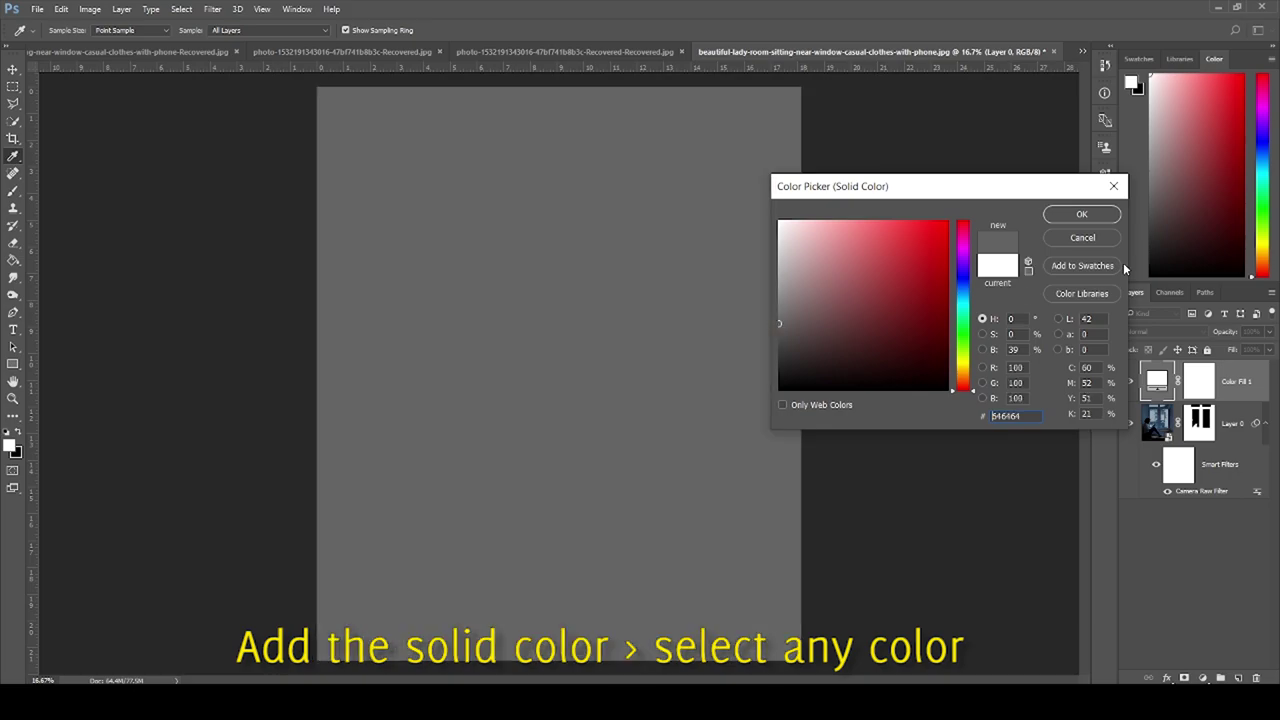
pyautogui.click(1104, 222)
pyautogui.moveTo(1244, 387); pyautogui.dragTo(1236, 495)
# Step: Add a new empty Layer 1 at the top of the stack
pyautogui.hotkey('ctrl', 'shift', 'alt', 'n')
pyautogui.scroll(3, 338, 421)
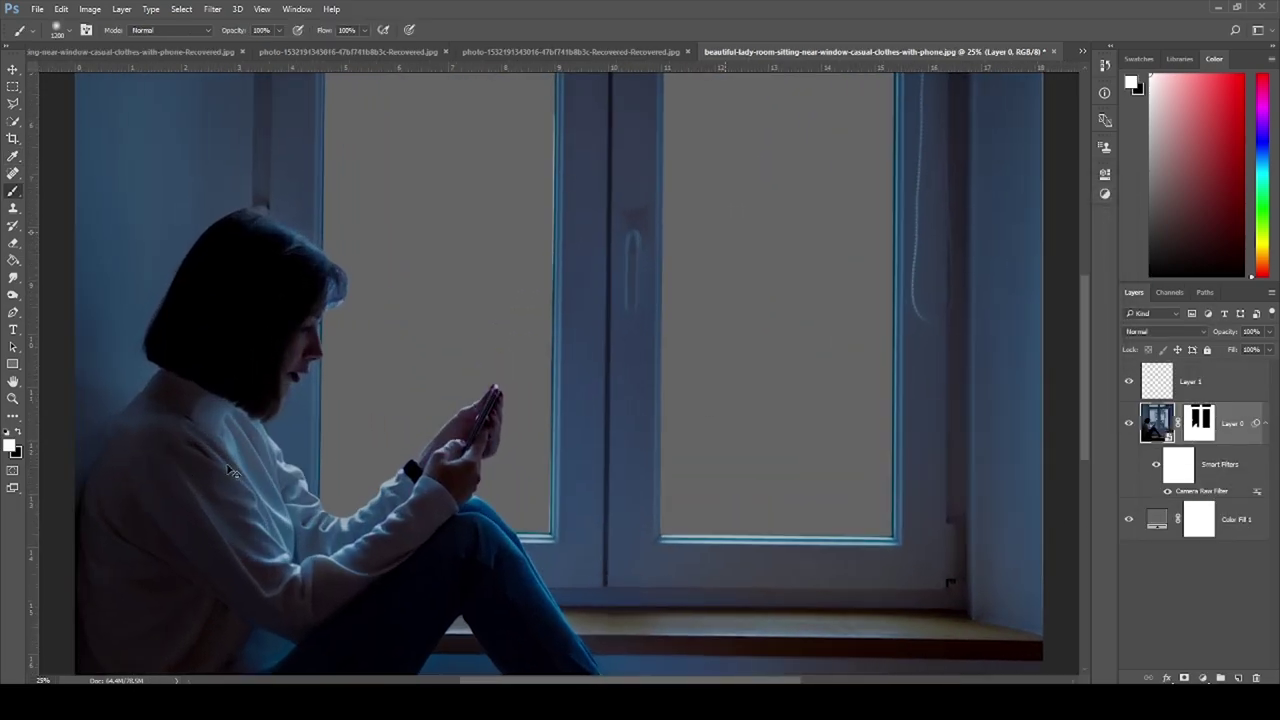
pyautogui.scroll(2, 338, 421)
pyautogui.moveTo(746, 680); pyautogui.dragTo(659, 662)
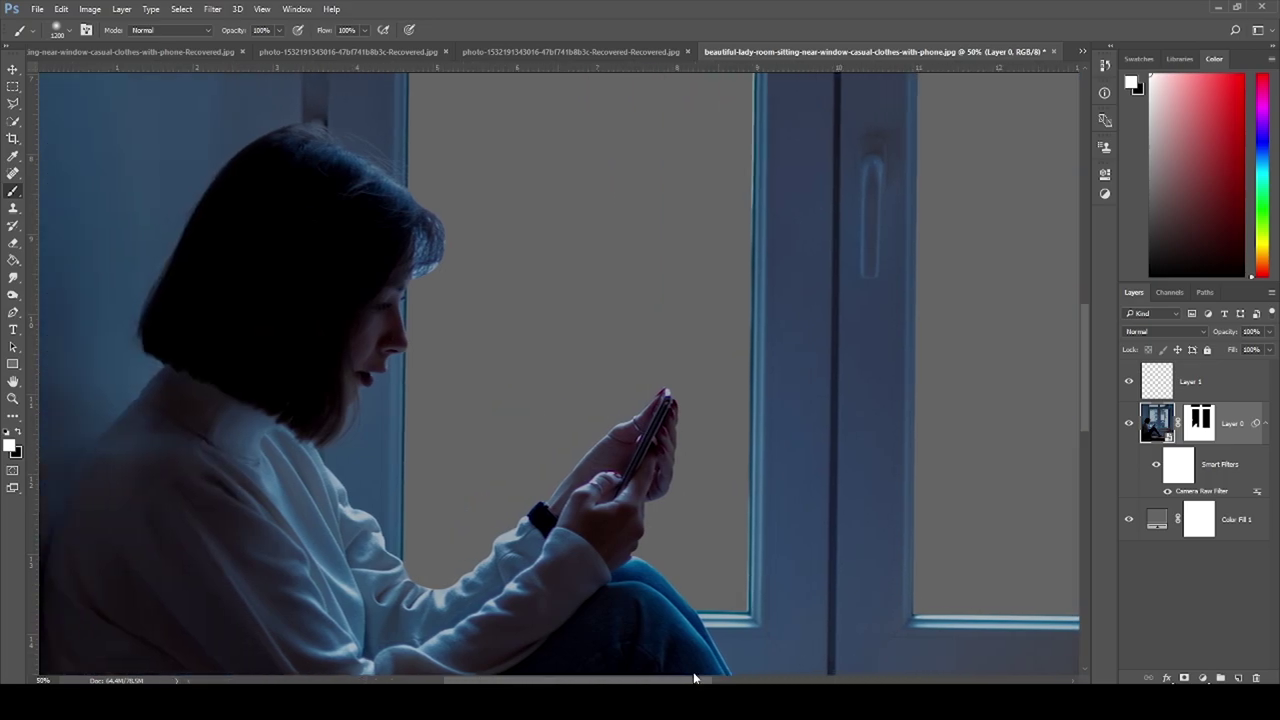
pyautogui.scroll(1, 534, 403)
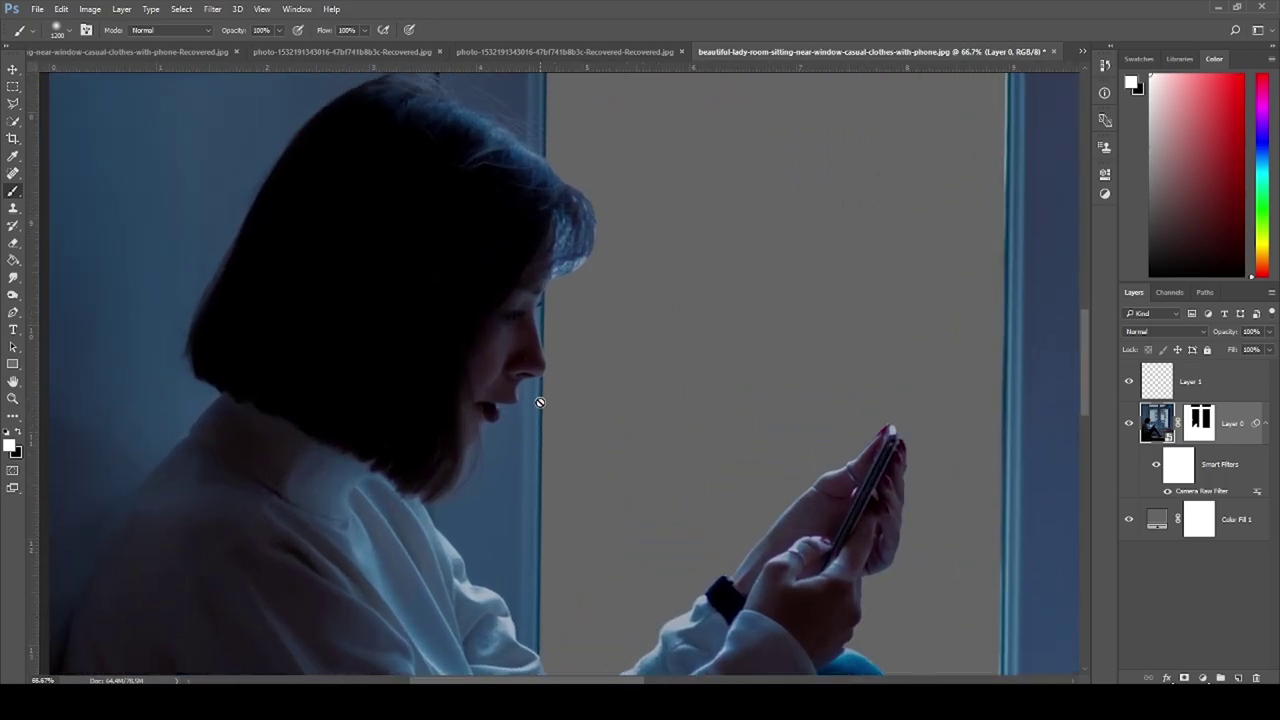
# Step: Pen-trace a small patch of the girl's hair and copy it onto a new Layer 1
pyautogui.click(13, 313)
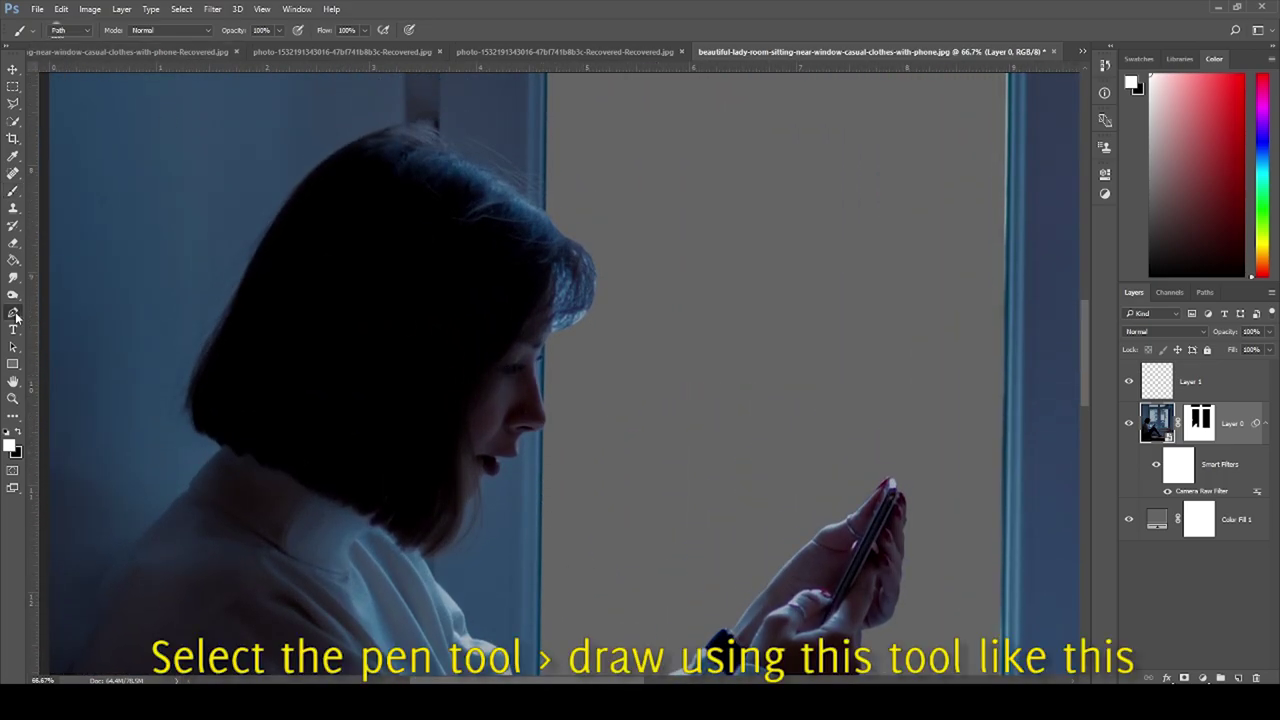
pyautogui.click(511, 195)
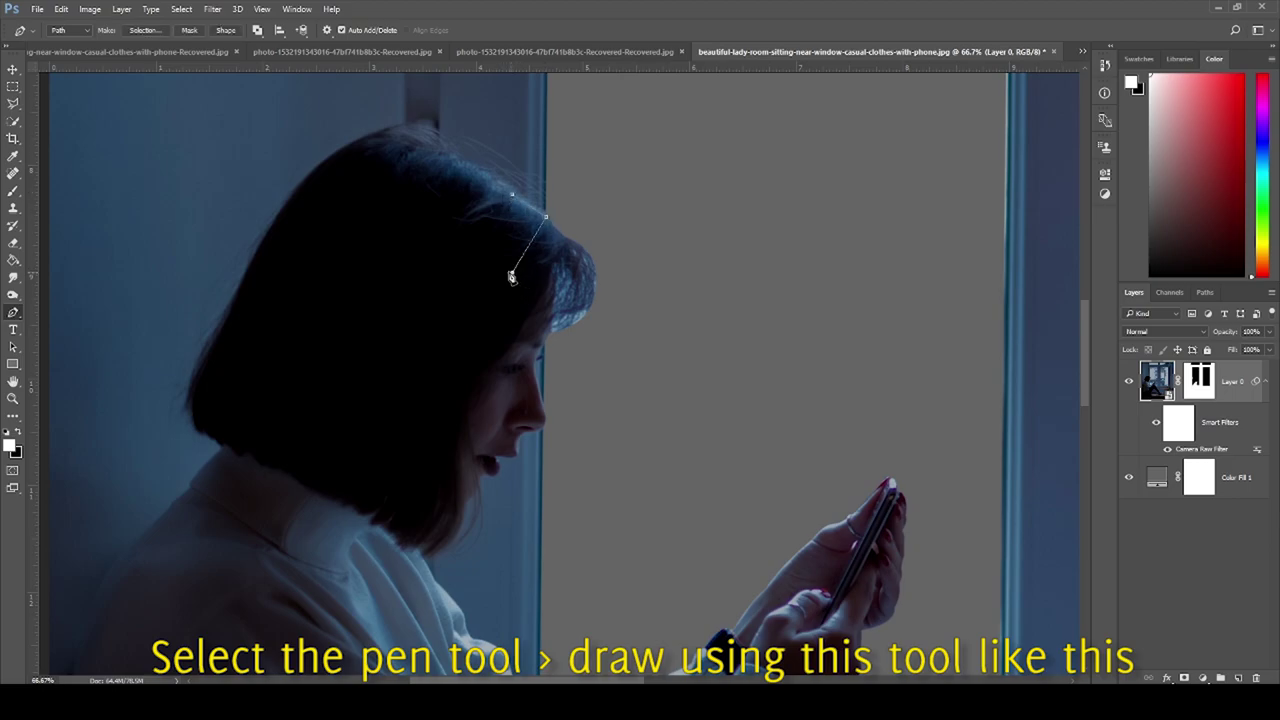
pyautogui.click(146, 30)
pyautogui.press('Return')
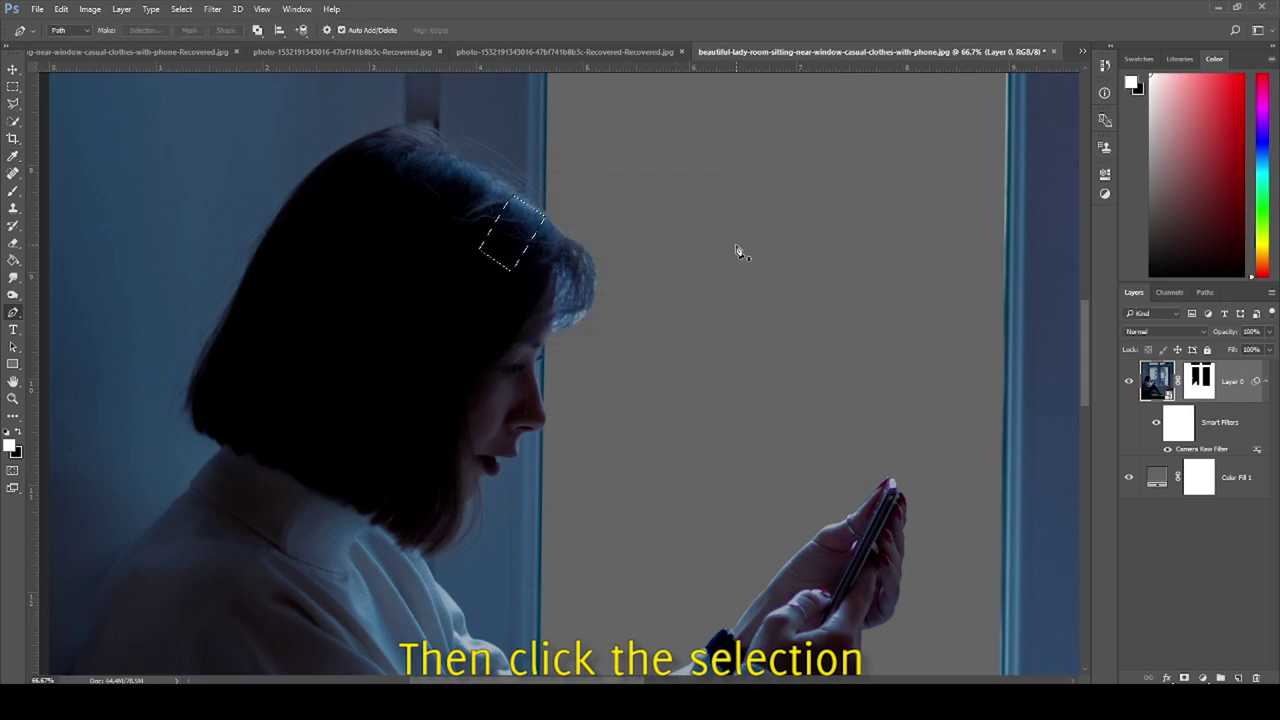
pyautogui.hotkey('ctrl', 'j')
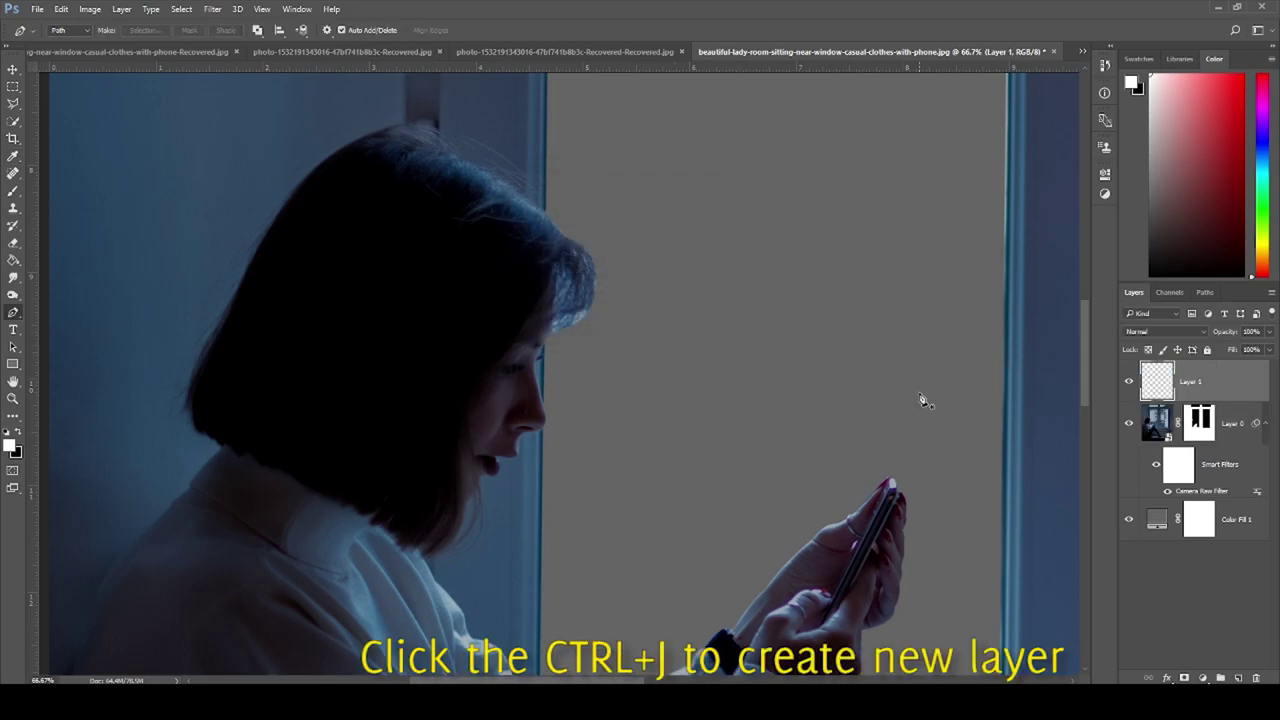
# Step: Move the copied hair patch down and right, and lower its opacity to about 56%
pyautogui.hotkey('ctrl', 't')
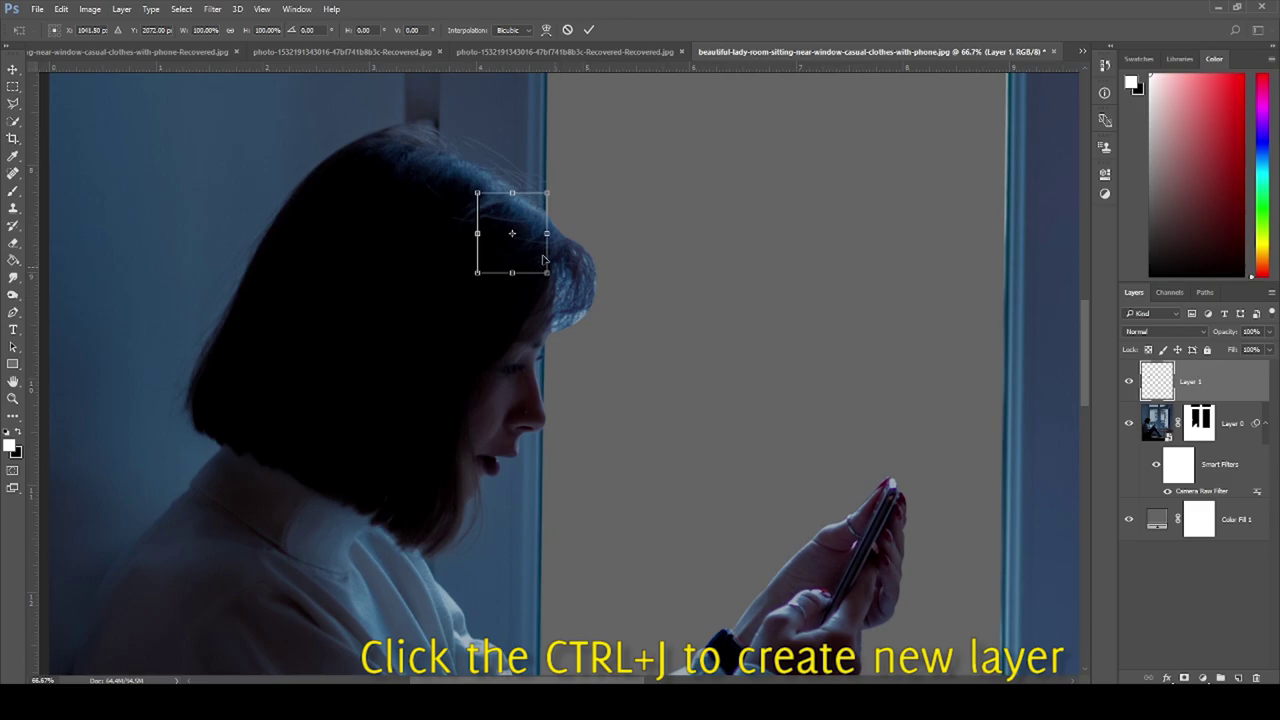
pyautogui.moveTo(506, 255)
pyautogui.mouseDown()
pyautogui.moveTo(561, 294)
pyautogui.moveTo(581, 265)
pyautogui.mouseUp()
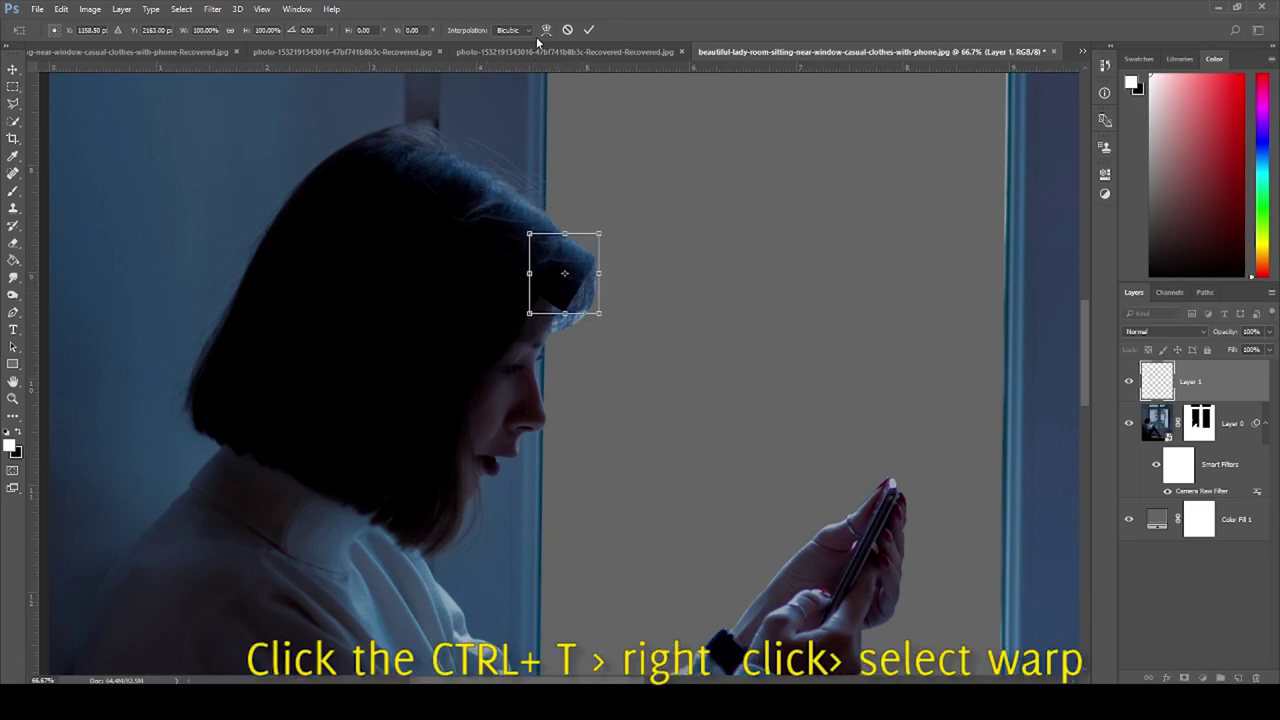
pyautogui.click(589, 31)
pyautogui.press('p')
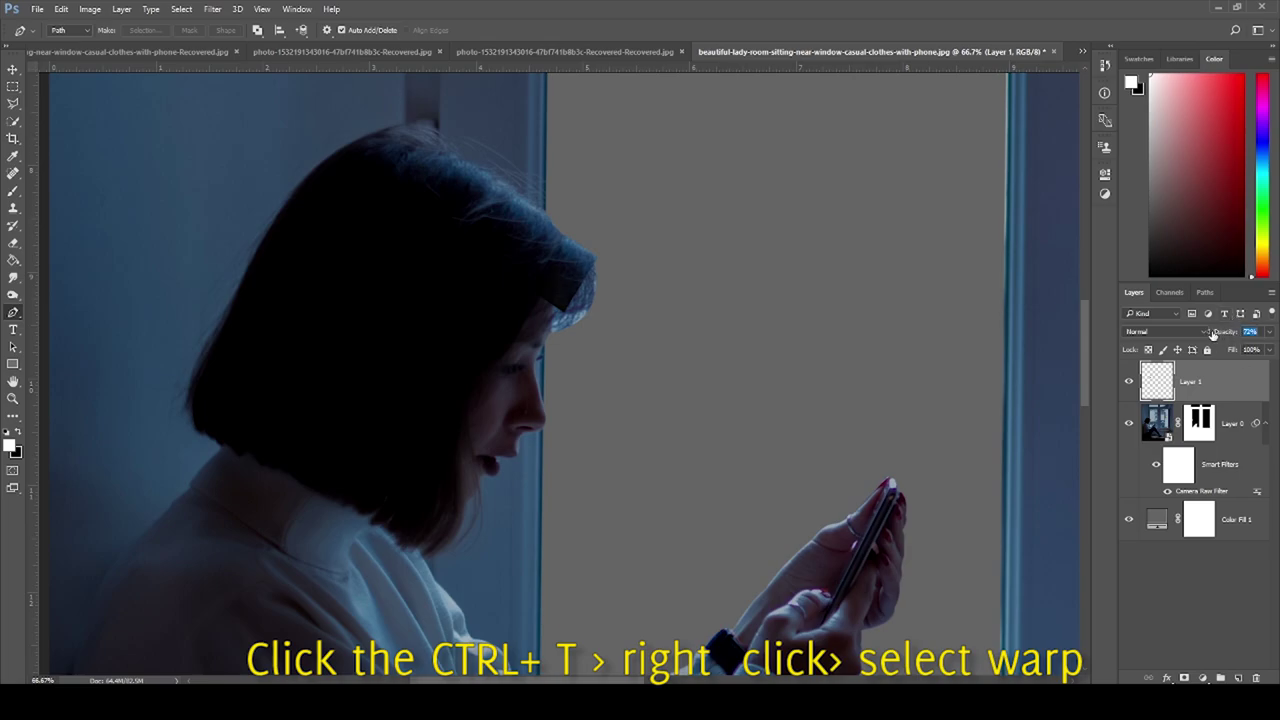
pyautogui.moveTo(1213, 334); pyautogui.dragTo(1202, 341)
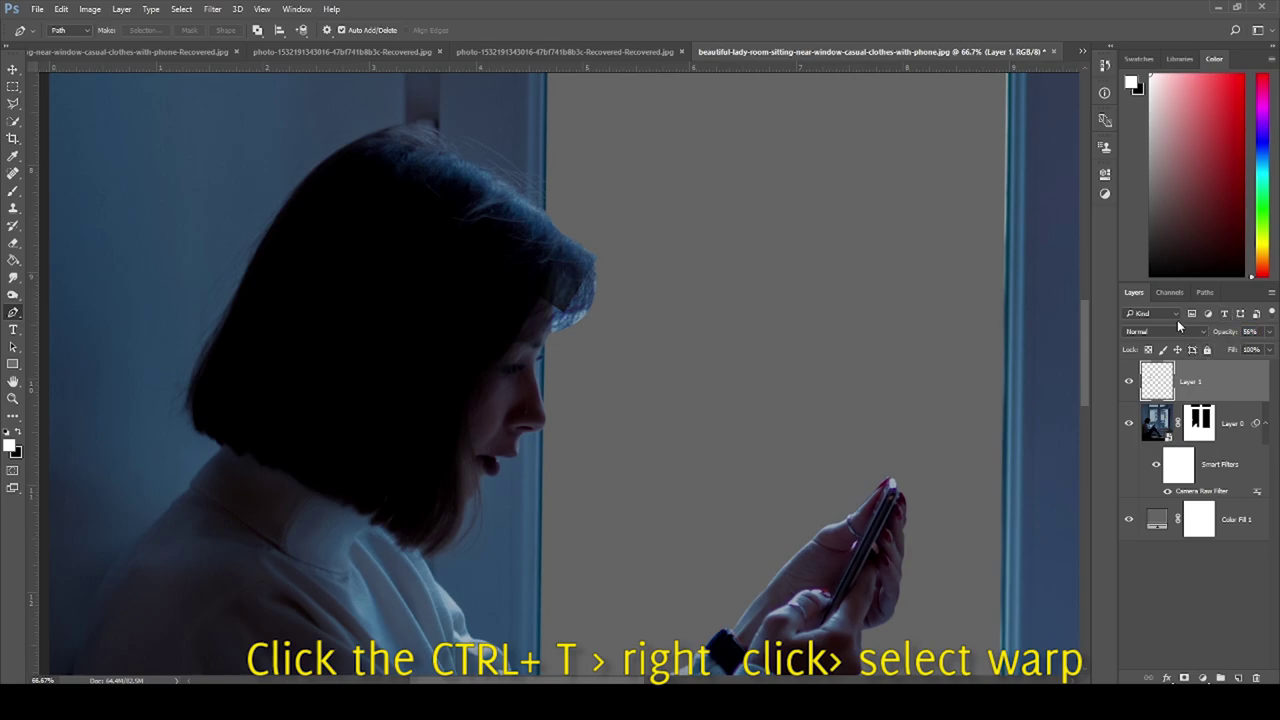
# Step: Warp the hair patch to follow the hair curve, restore 100% opacity, then reselect Layer 0
pyautogui.hotkey('ctrl', 't')
pyautogui.click(546, 29)
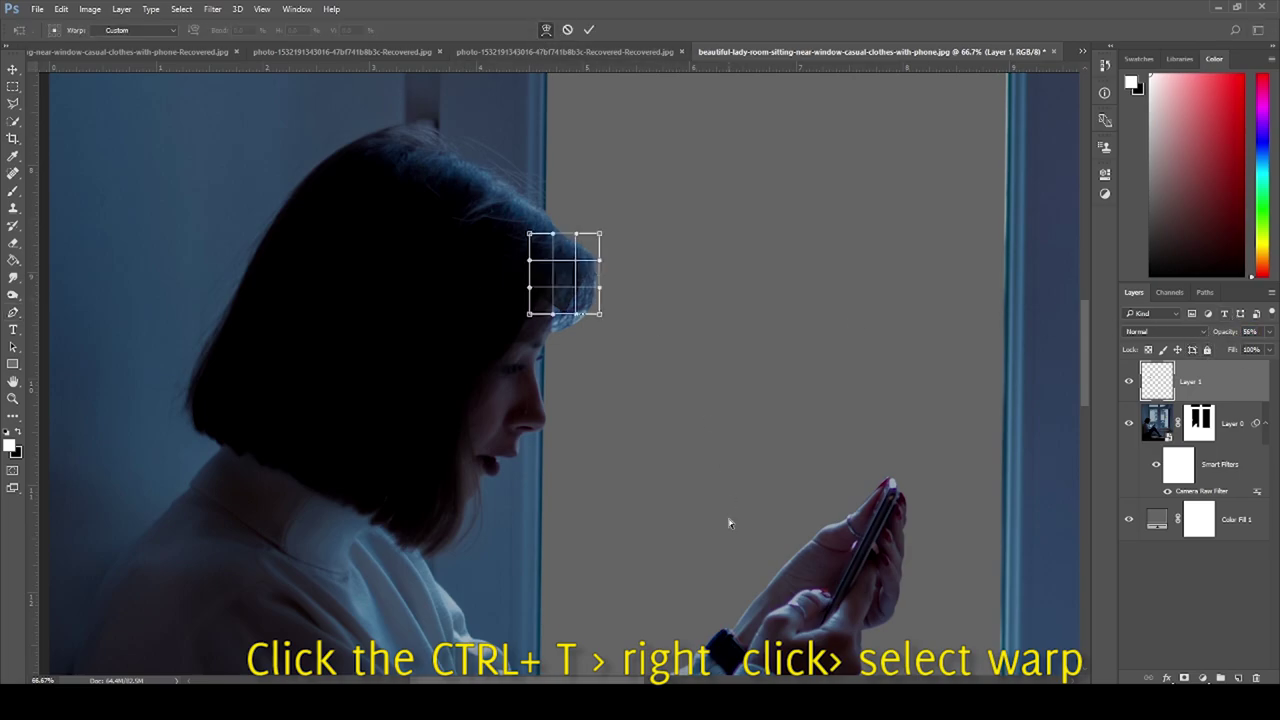
pyautogui.hotkey('ctrl', '+')
pyautogui.hotkey('ctrl', '+')
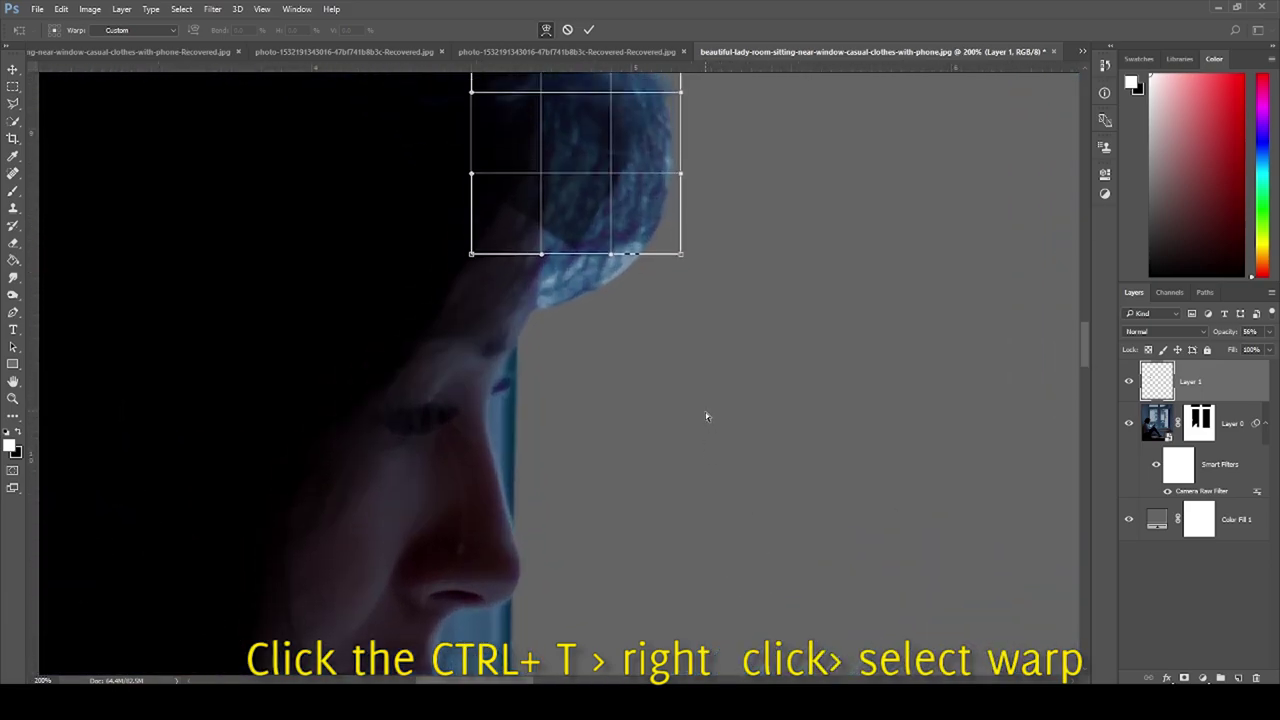
pyautogui.moveTo(640, 300); pyautogui.dragTo(580, 362)
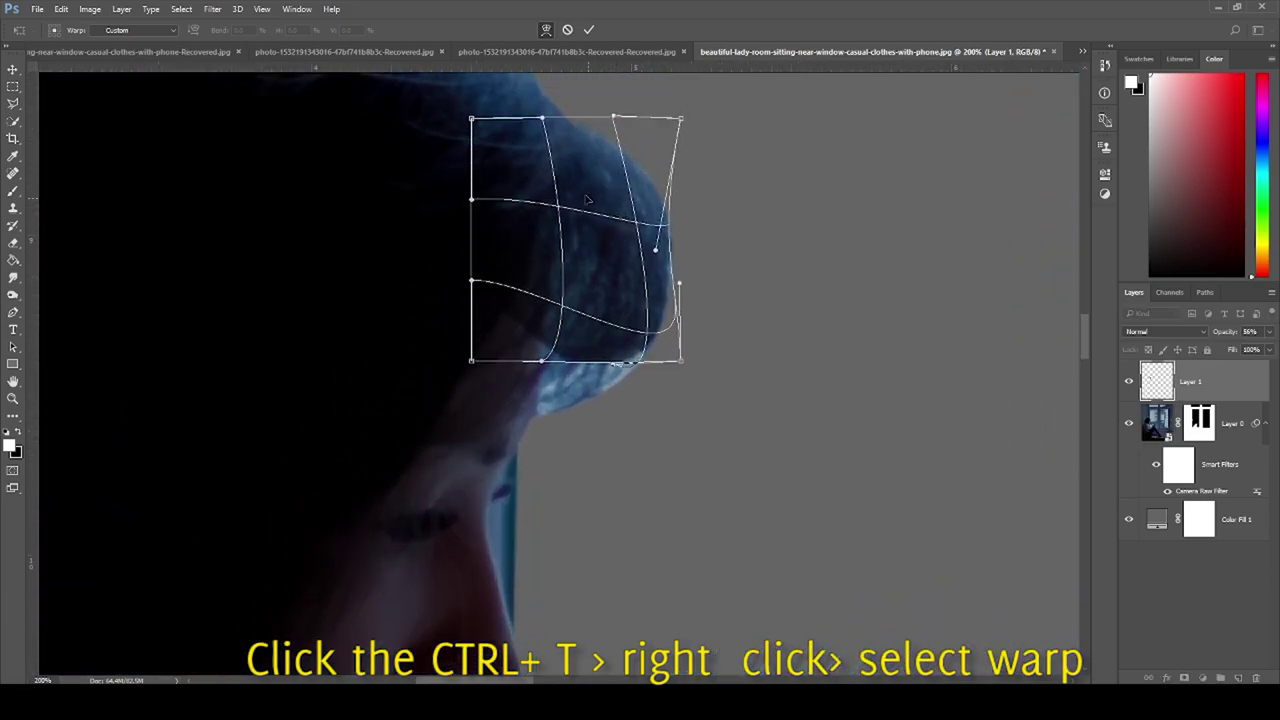
pyautogui.moveTo(471, 360); pyautogui.dragTo(191, 428)
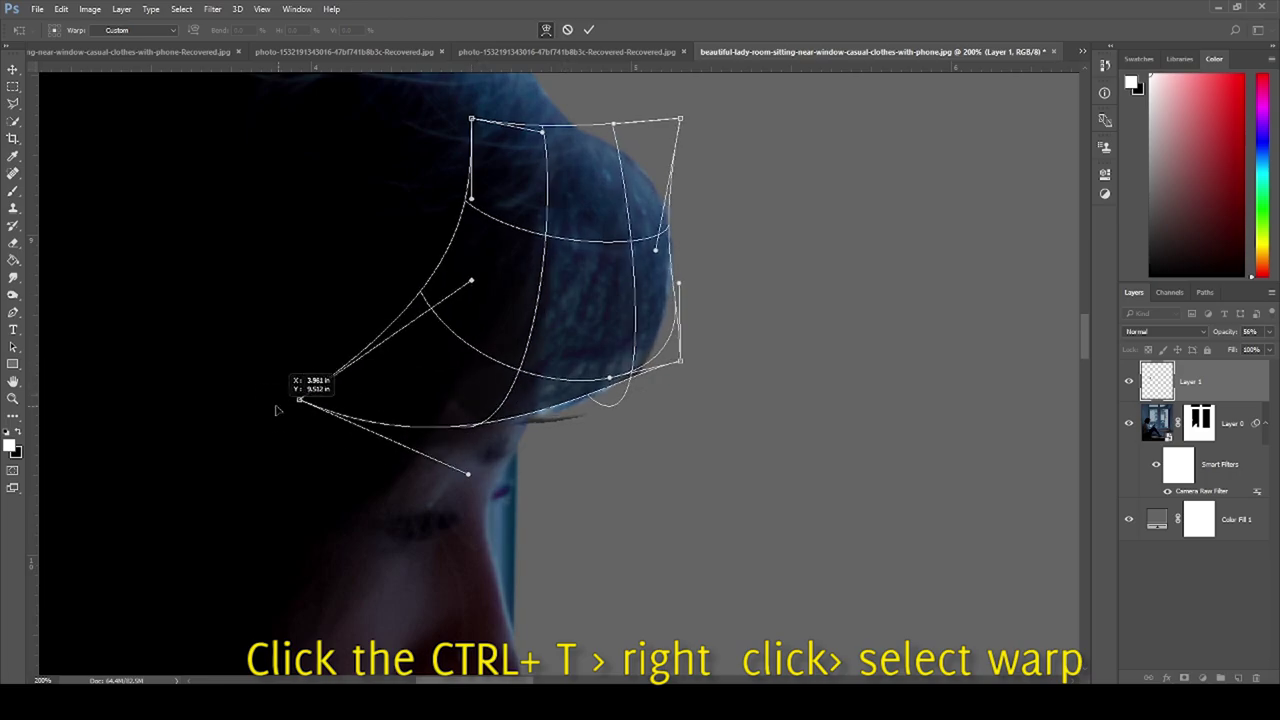
pyautogui.moveTo(471, 282); pyautogui.dragTo(120, 226)
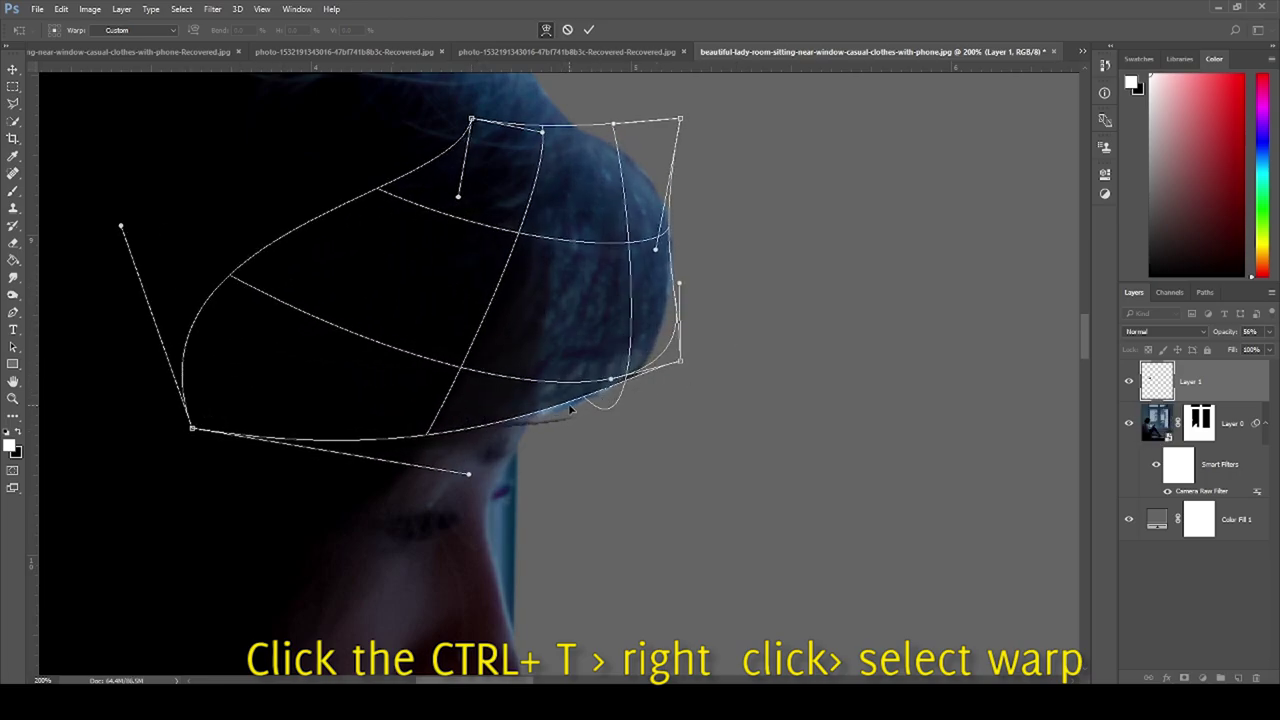
pyautogui.moveTo(613, 123); pyautogui.dragTo(605, 146)
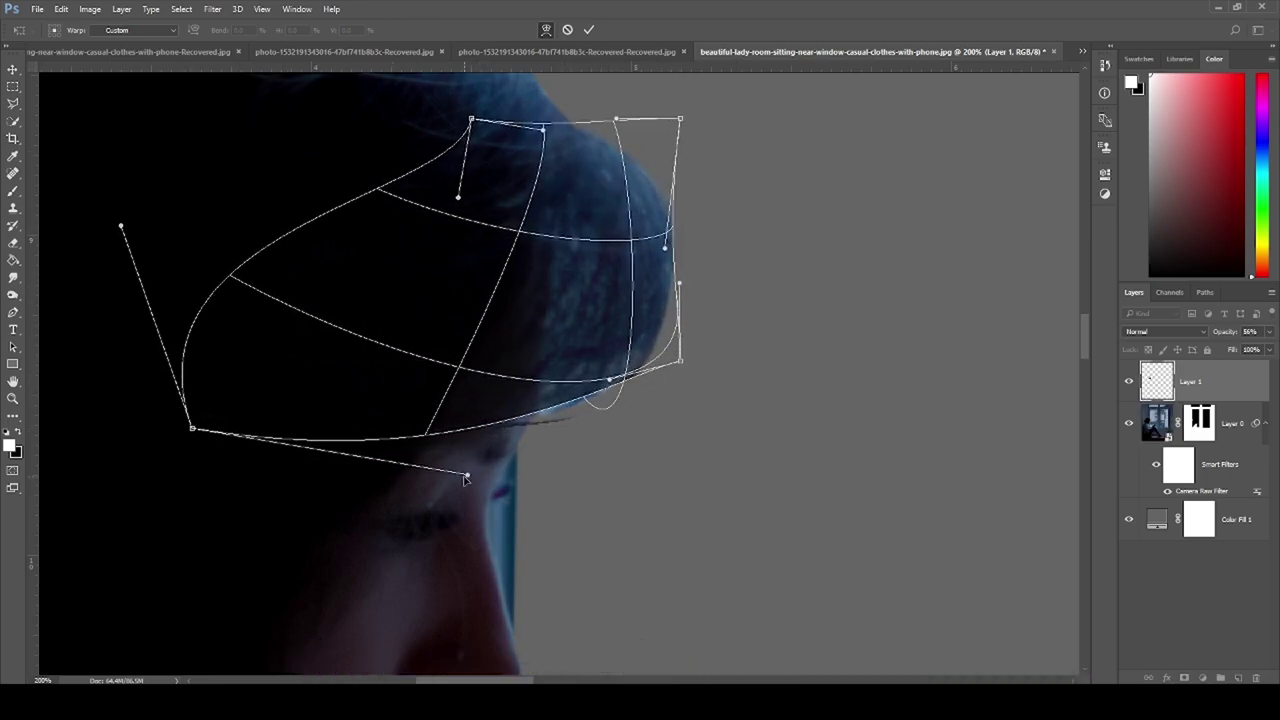
pyautogui.click(588, 29)
pyautogui.press('p')
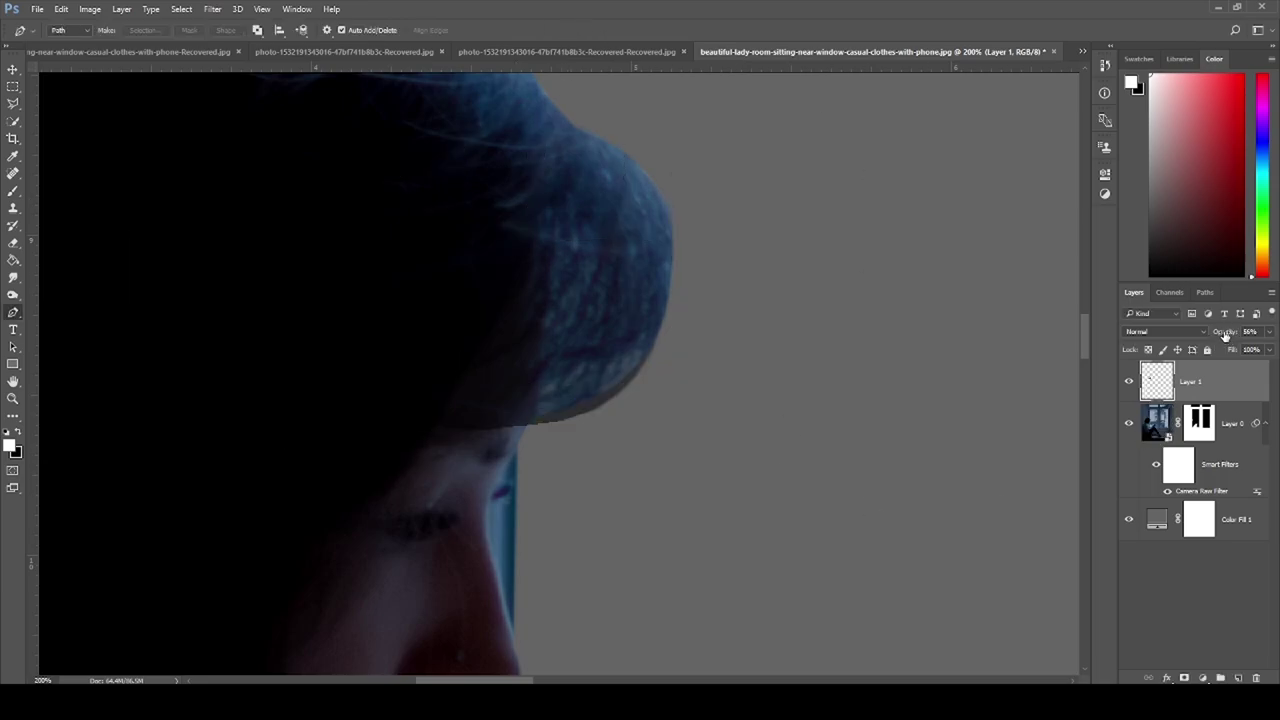
pyautogui.moveTo(1225, 335); pyautogui.dragTo(1275, 318)
pyautogui.click(1233, 425)
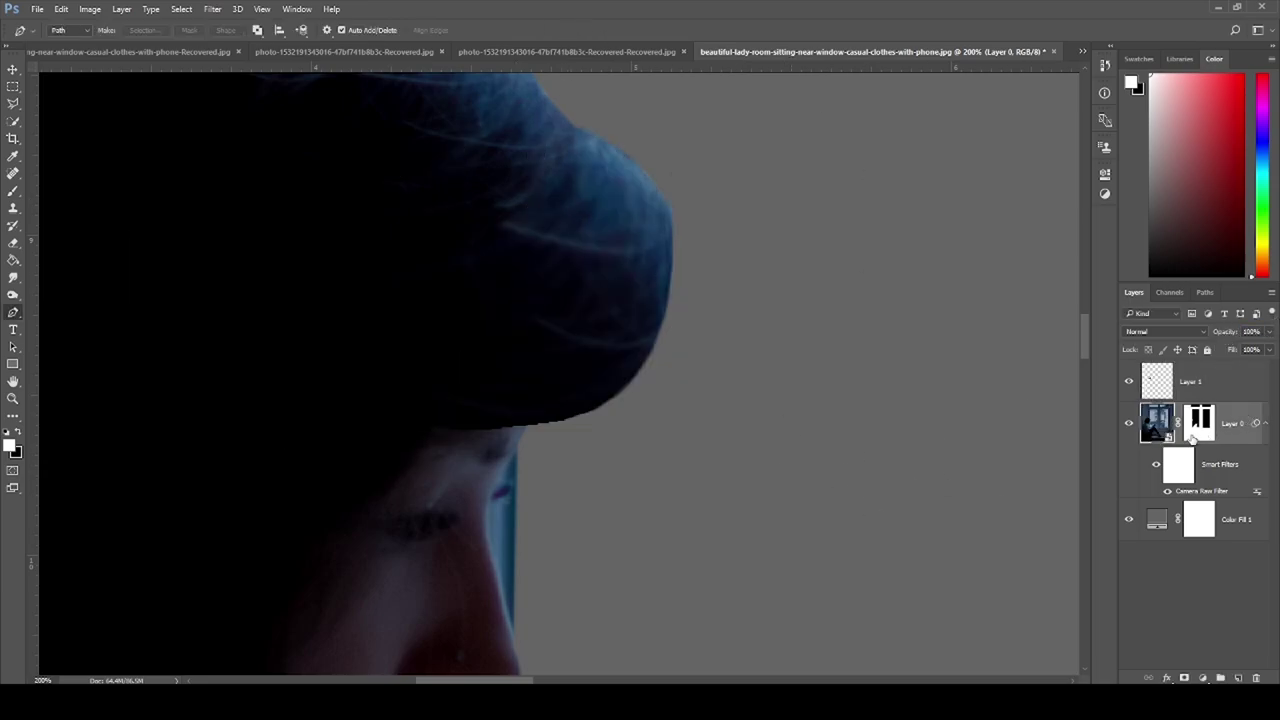
pyautogui.hotkey('ctrl', '-')
# Step: Set up the Smudge tool with a hair-strand brush at size 178
pyautogui.hotkey('ctrl', '-')
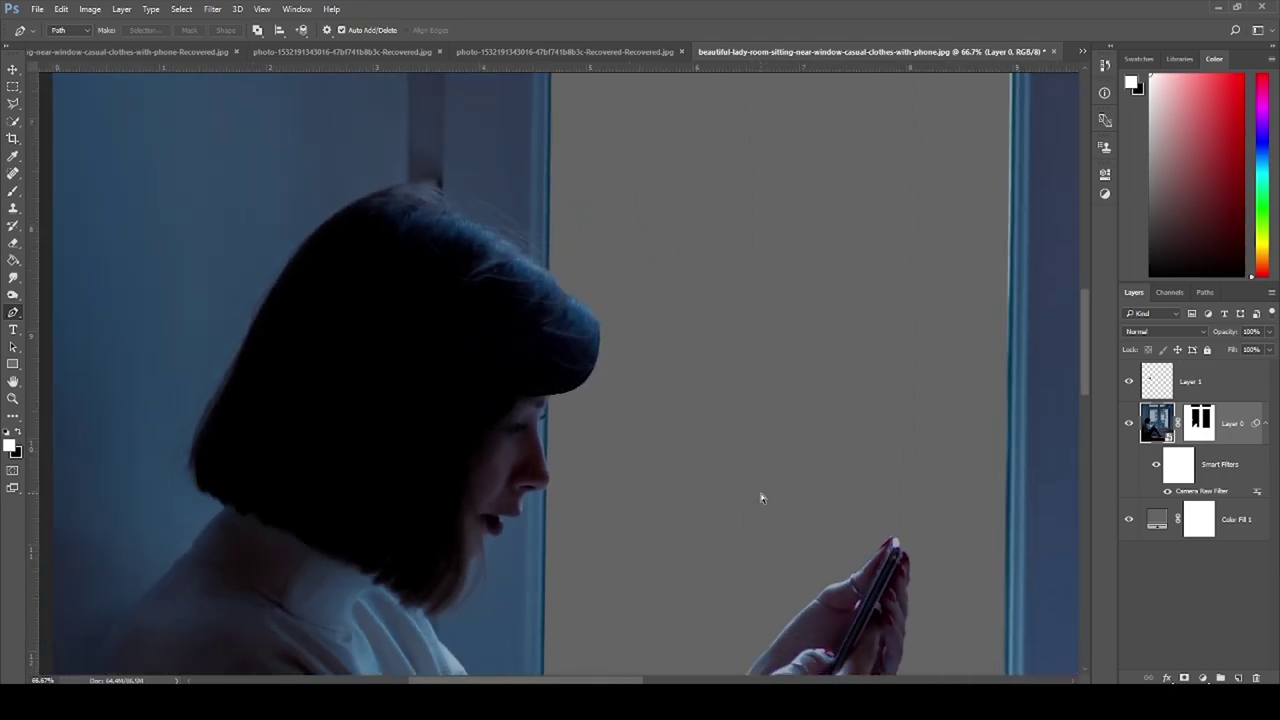
pyautogui.hotkey('ctrl', '-')
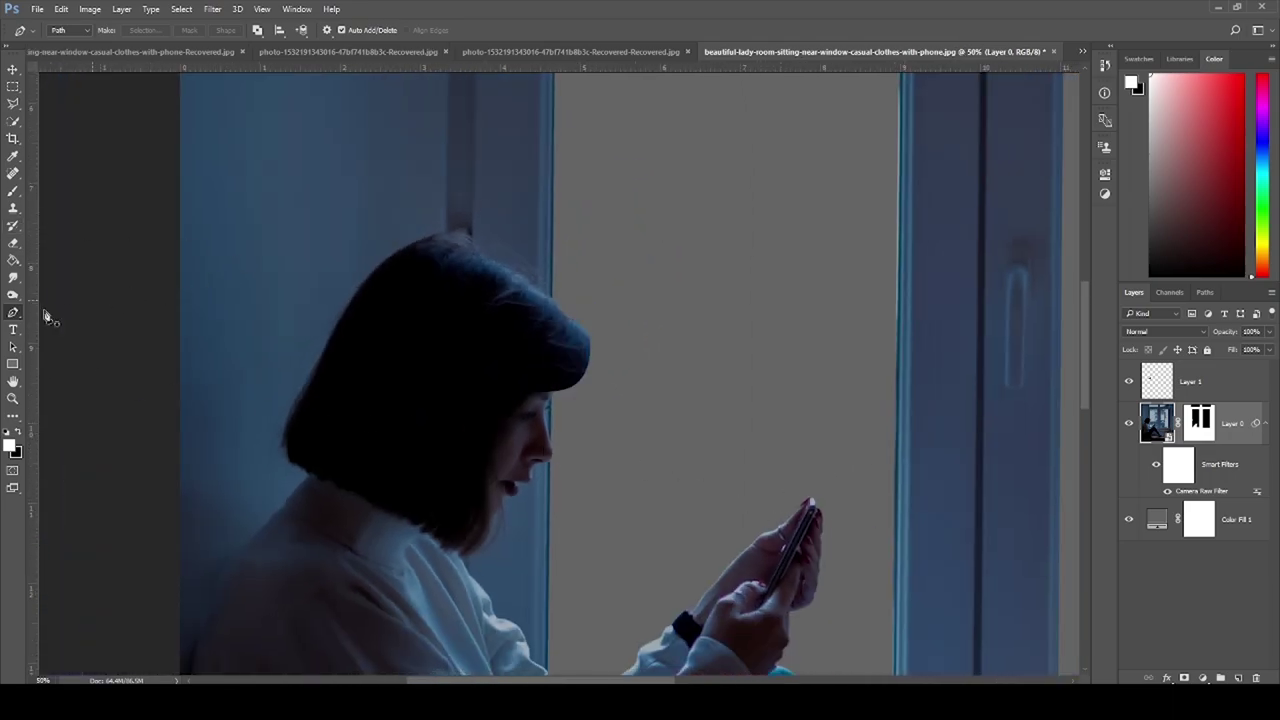
pyautogui.click(14, 279)
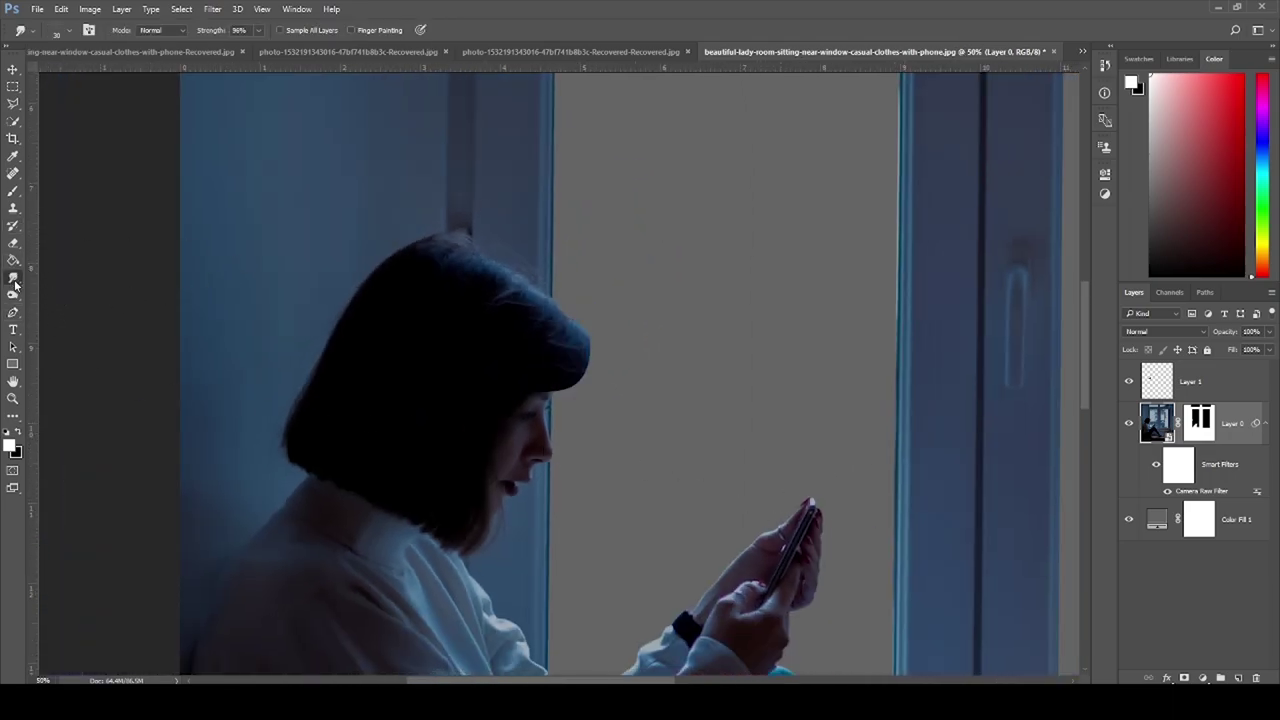
pyautogui.rightClick(418, 305)
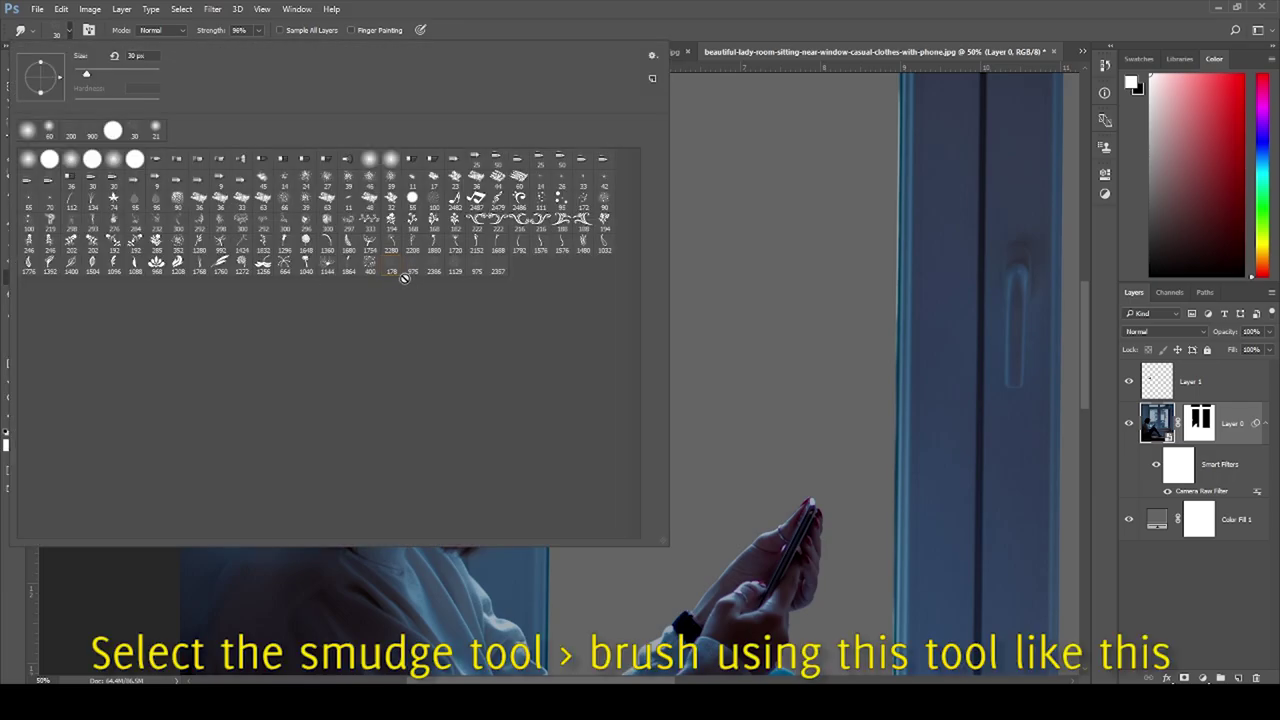
pyautogui.click(652, 56)
pyautogui.click(740, 168)
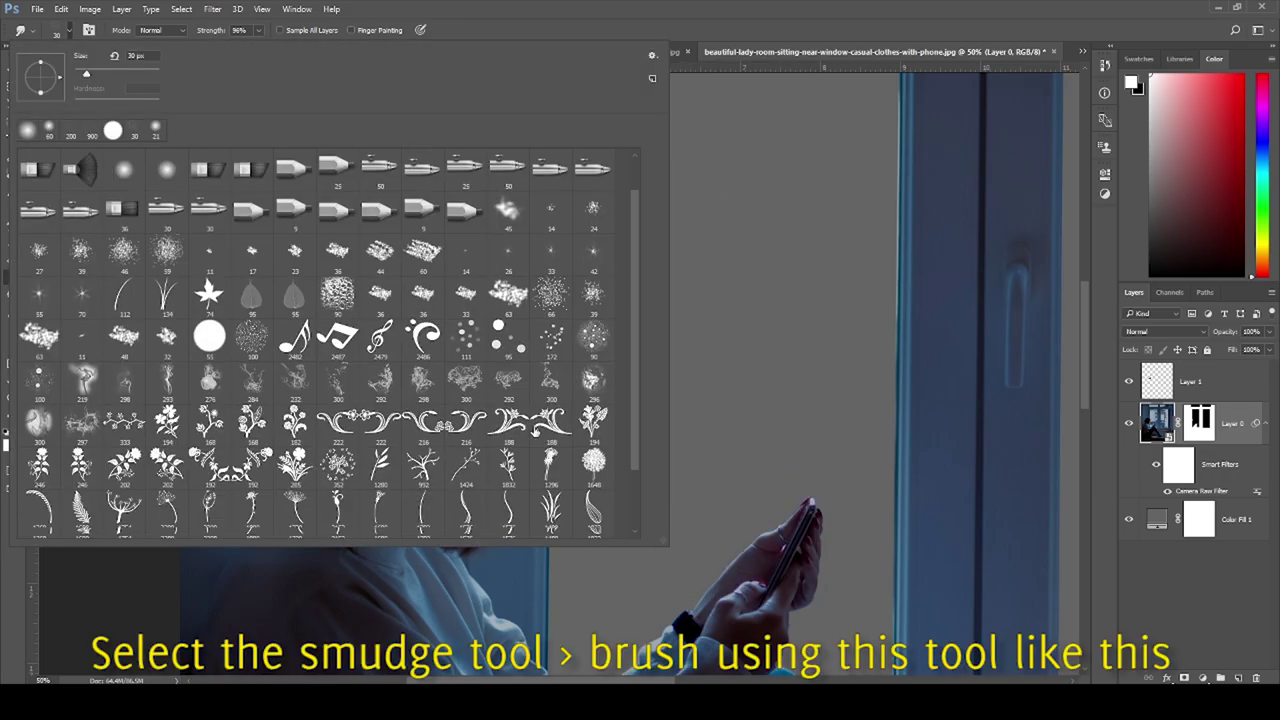
pyautogui.scroll(-5, 437, 489)
pyautogui.click(167, 516)
pyautogui.press('Return')
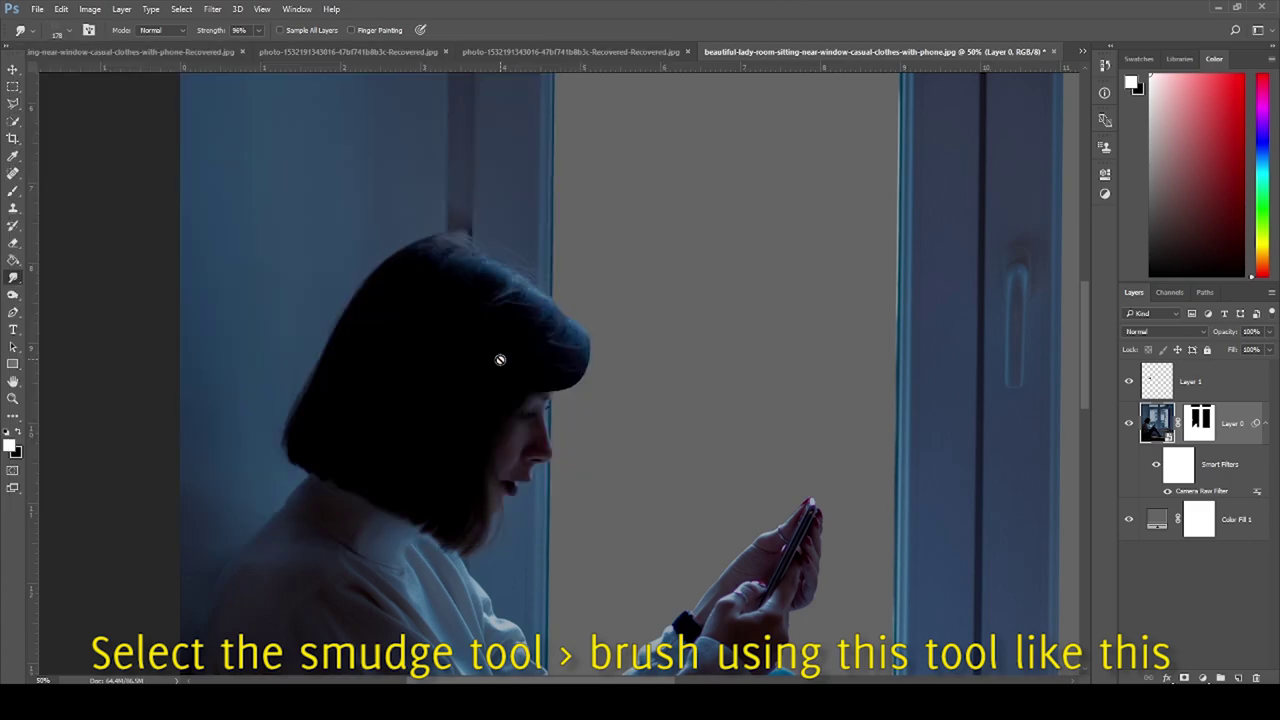
# Step: Rasterize Layer 0 so it can be smudged
pyautogui.rightClick(1234, 425)
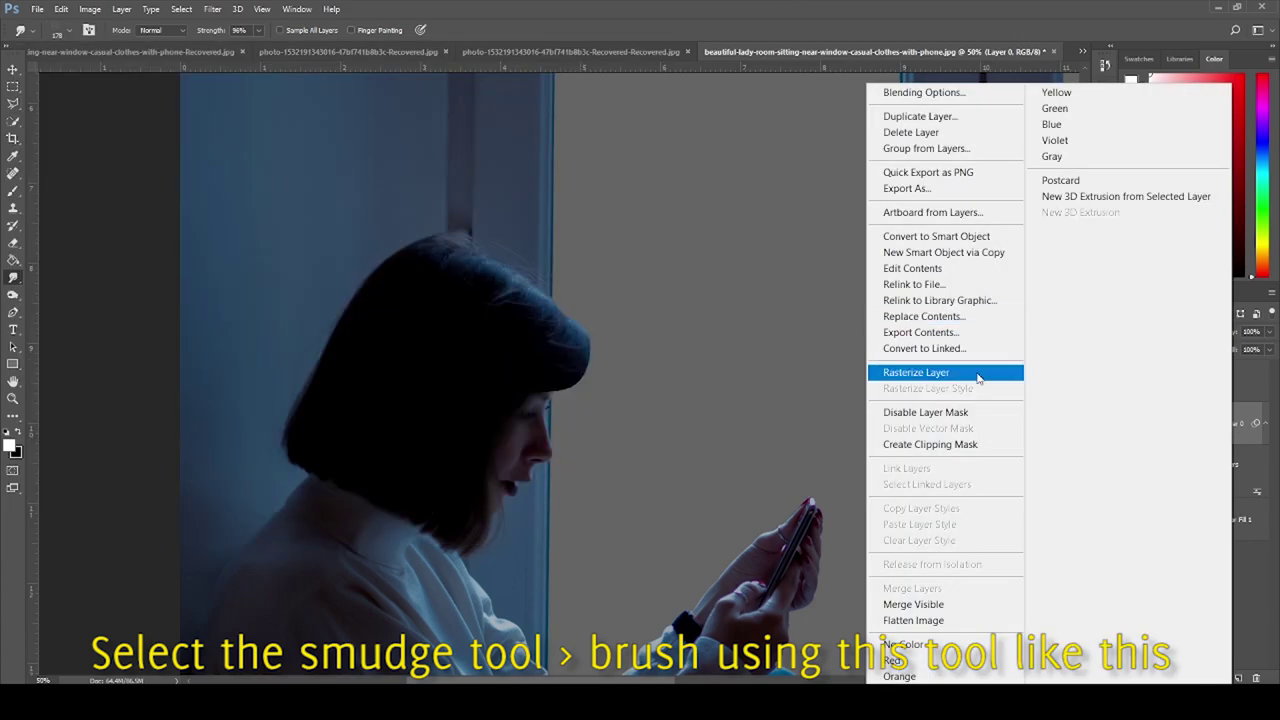
pyautogui.click(914, 371)
pyautogui.hotkey('ctrl', '+')
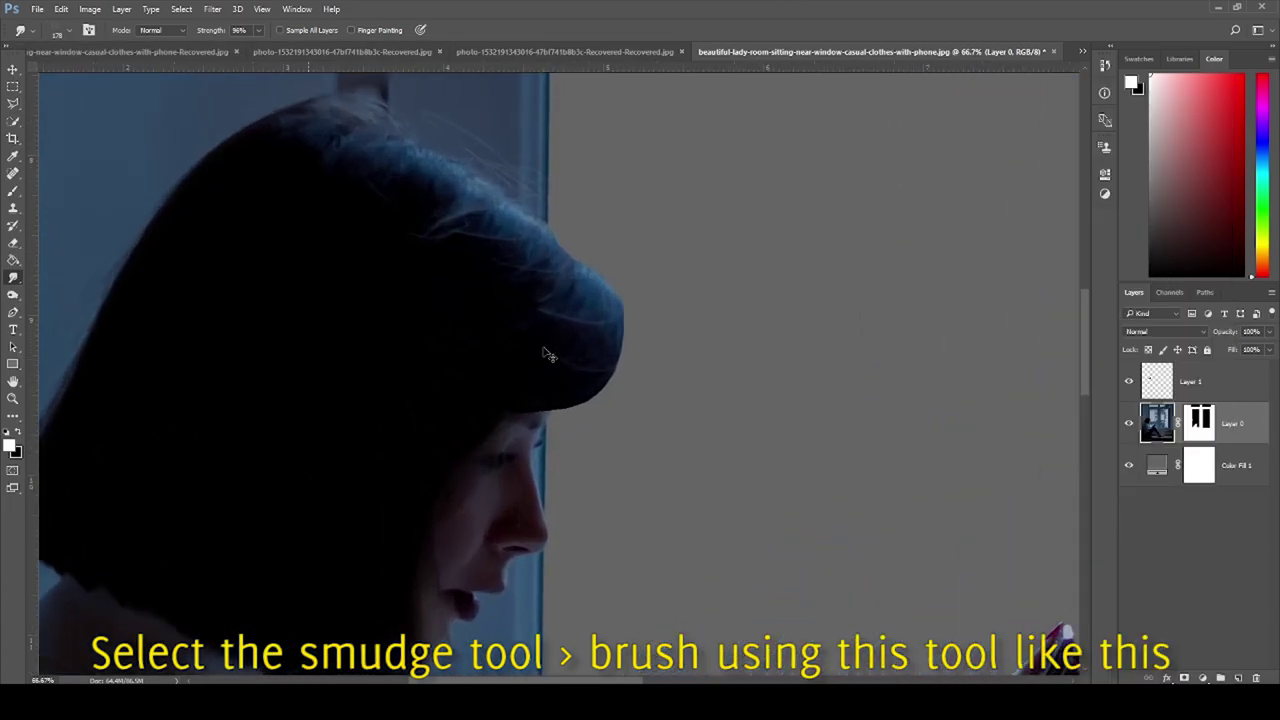
pyautogui.hotkey('ctrl', '-')
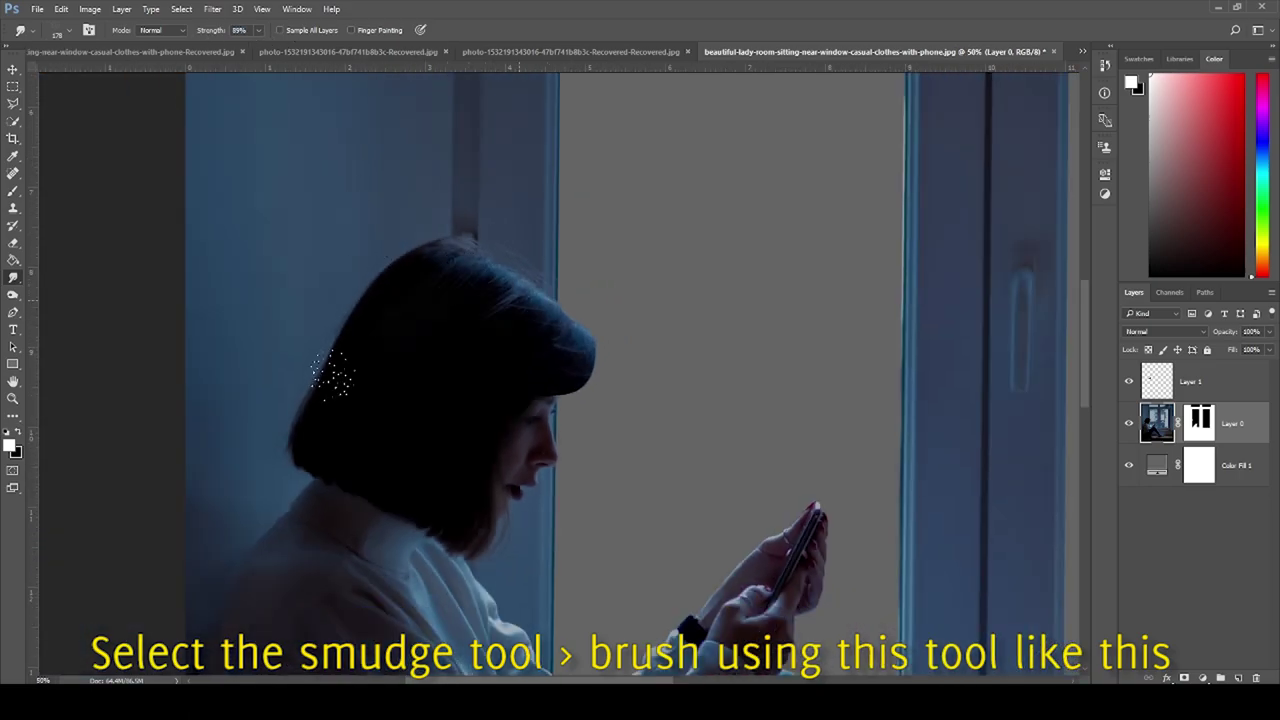
# Step: Smudge the hair edge on Layer 1 into fine strands with a 90 px brush
pyautogui.hotkey('alt', ']')
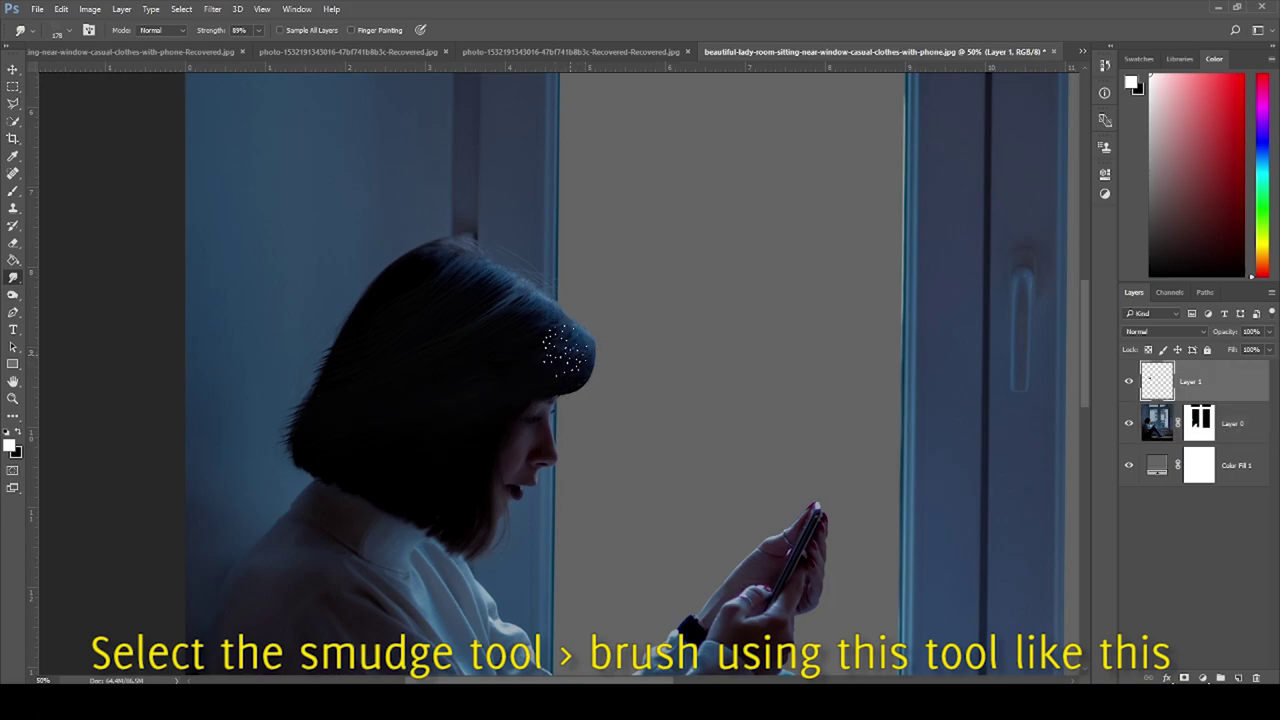
pyautogui.hotkey('ctrl', '+')
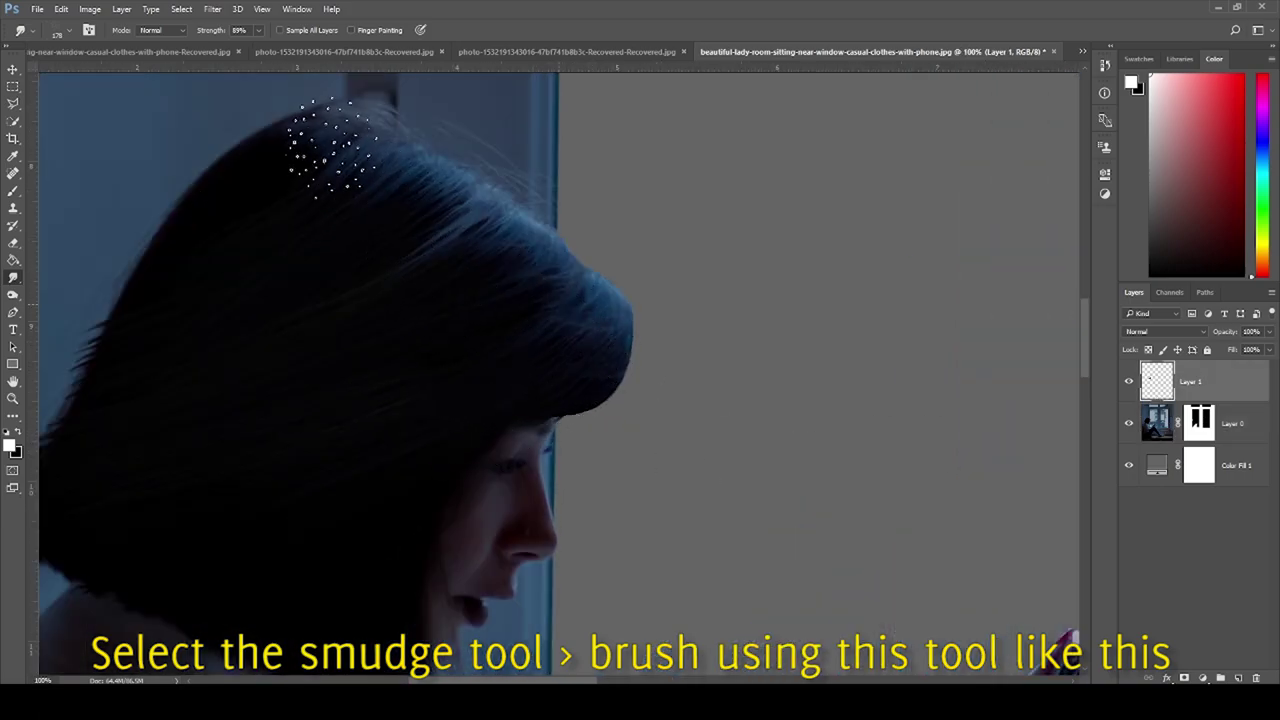
pyautogui.click(1199, 420)
pyautogui.hotkey('ctrl', '2')
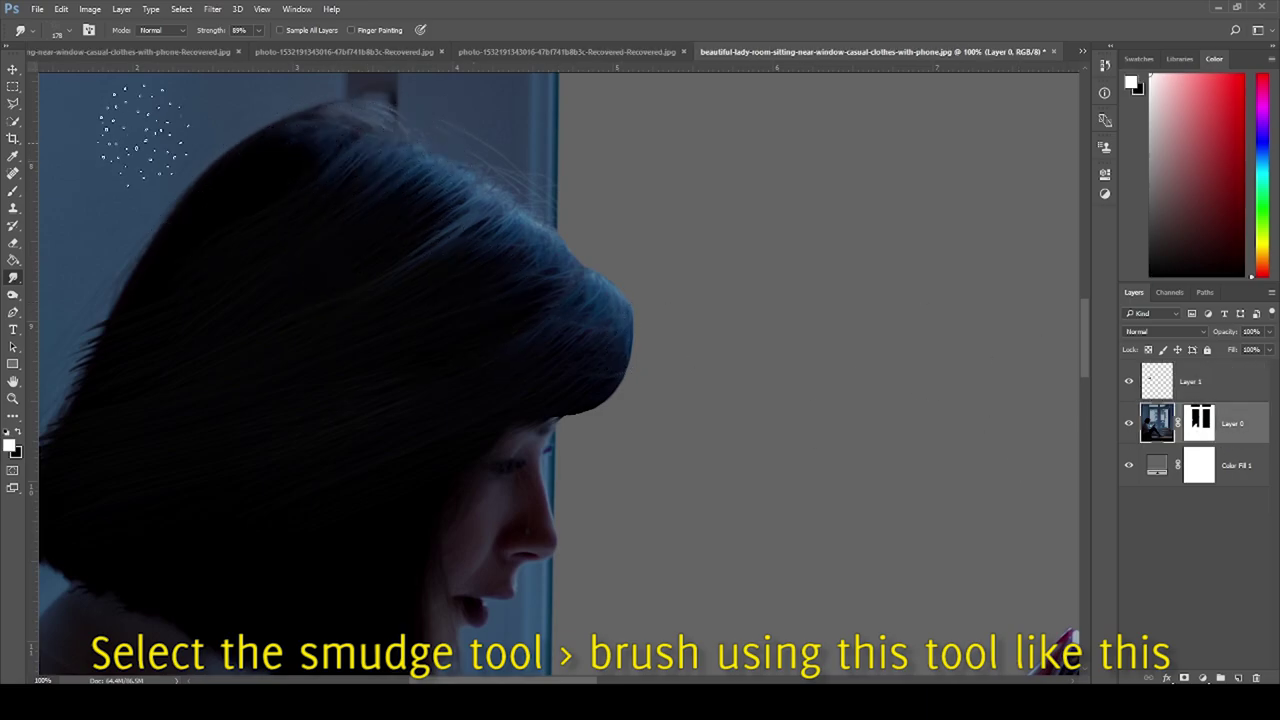
pyautogui.press('x')
pyautogui.hotkey('alt', ']')
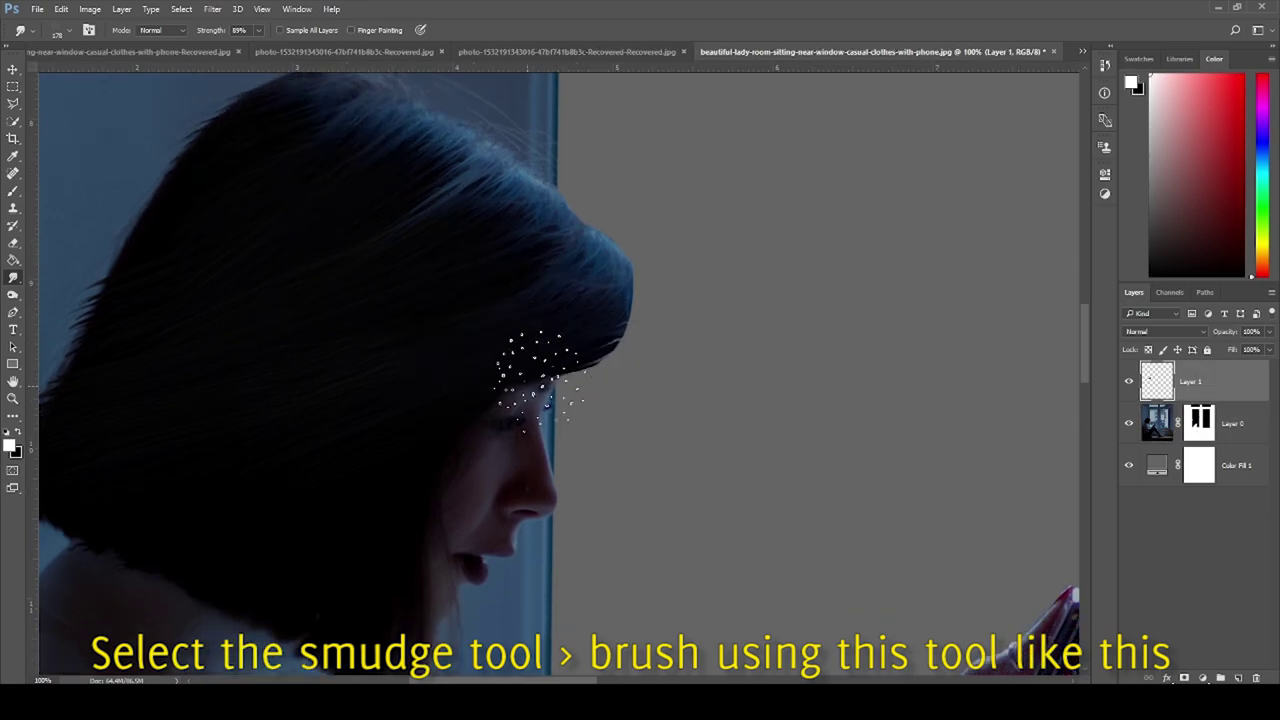
pyautogui.press('[')
pyautogui.press('[')
pyautogui.press('[')
pyautogui.moveTo(598, 360); pyautogui.dragTo(478, 355)
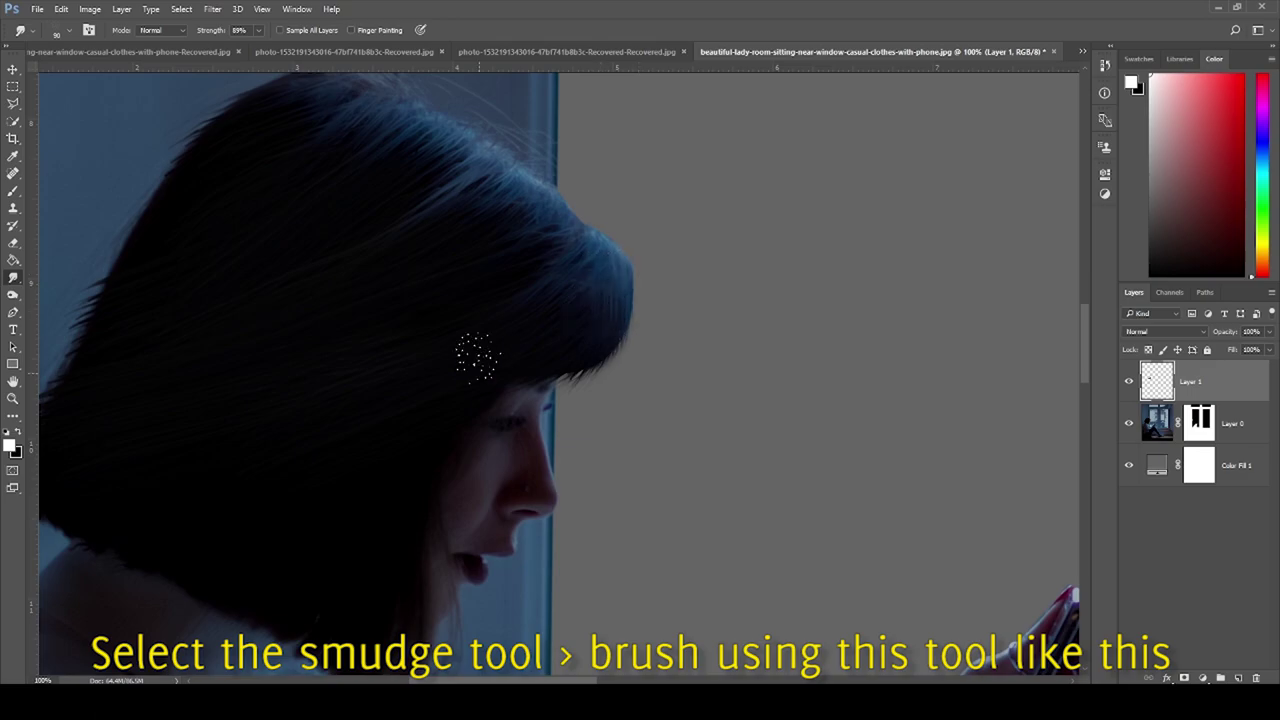
pyautogui.hotkey('ctrl', '-')
pyautogui.hotkey('ctrl', '-')
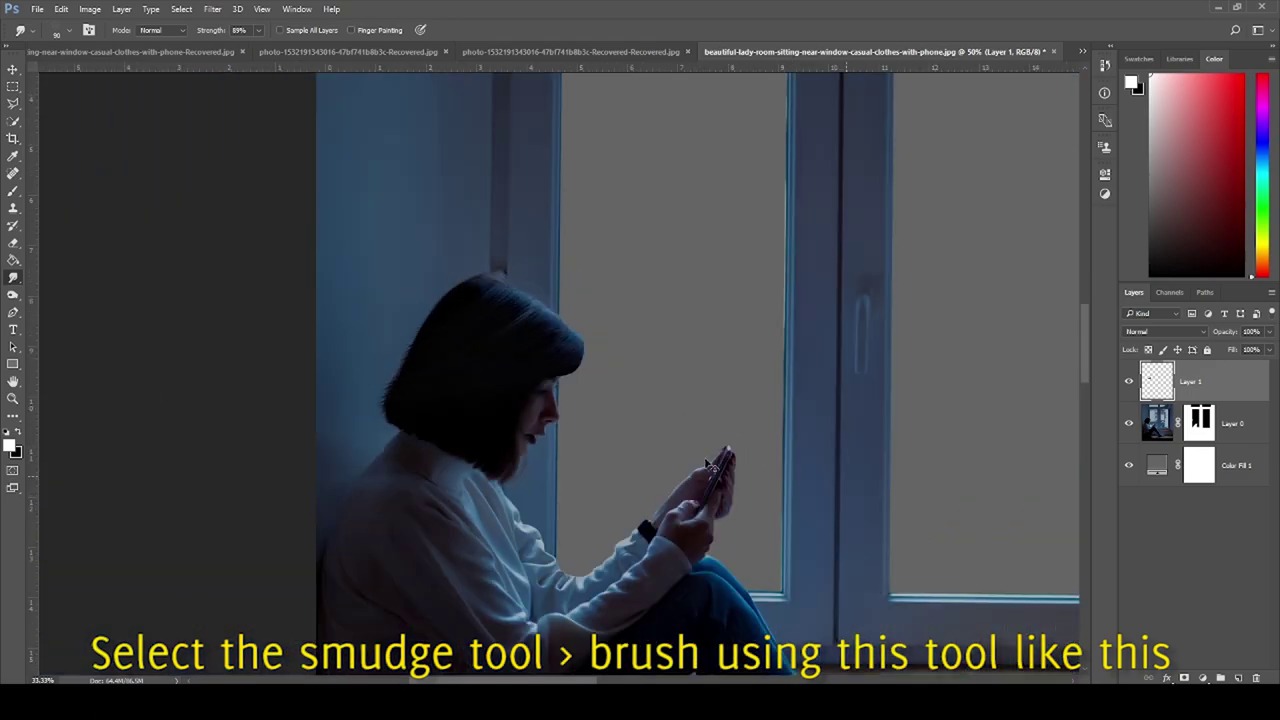
pyautogui.hotkey('ctrl', '-')
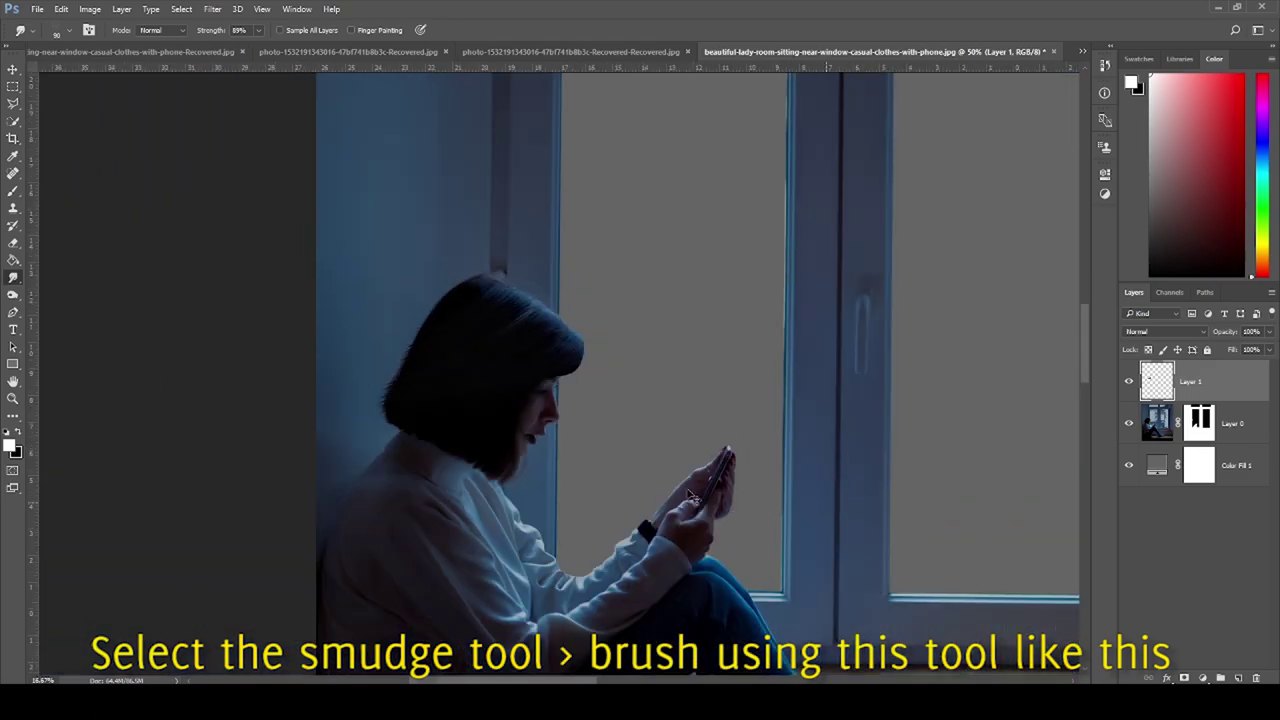
pyautogui.hotkey('ctrl', '-')
pyautogui.click(1209, 678)
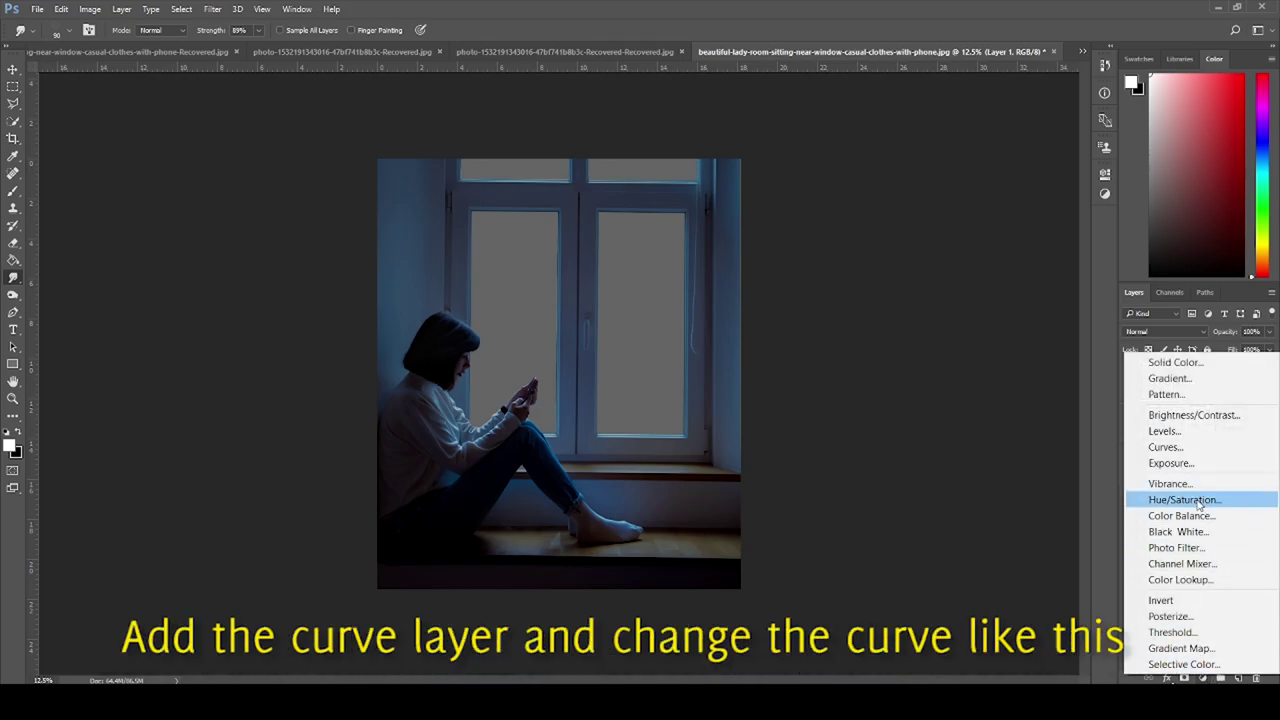
# Step: Add a Curves adjustment layer and pull down its highlight end point
pyautogui.click(1196, 445)
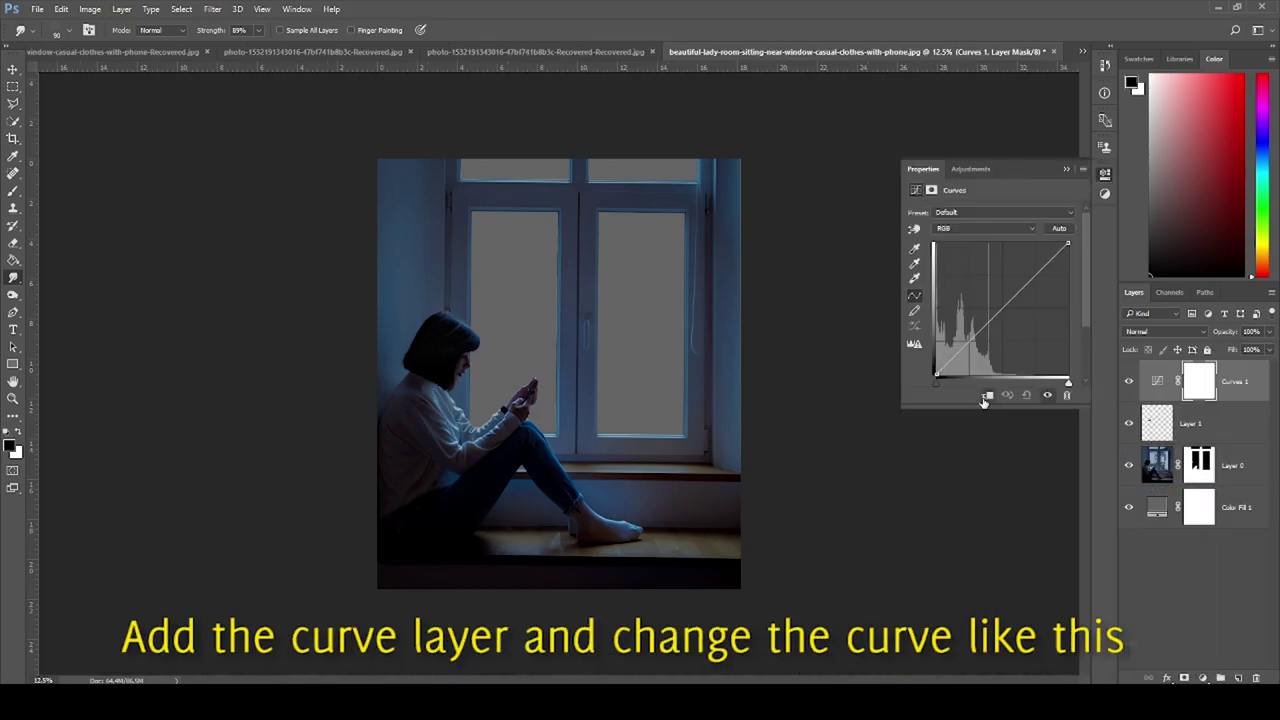
pyautogui.click(1220, 425)
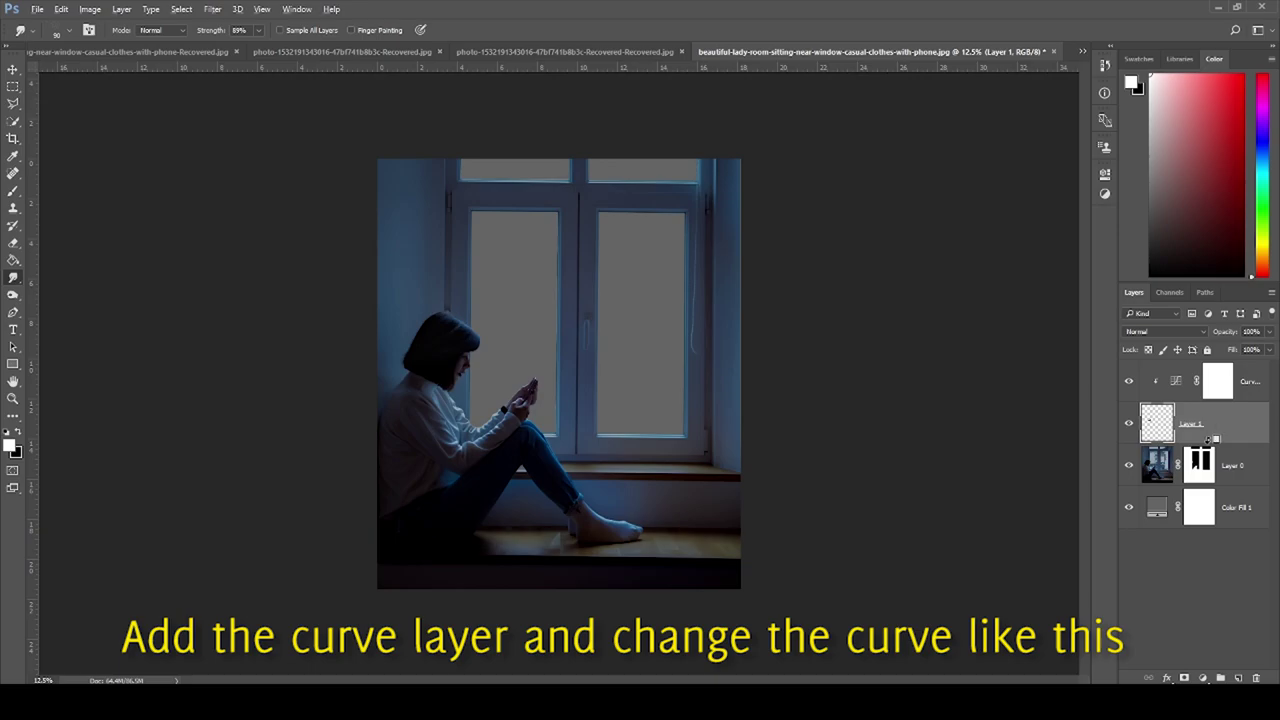
pyautogui.doubleClick(1176, 381)
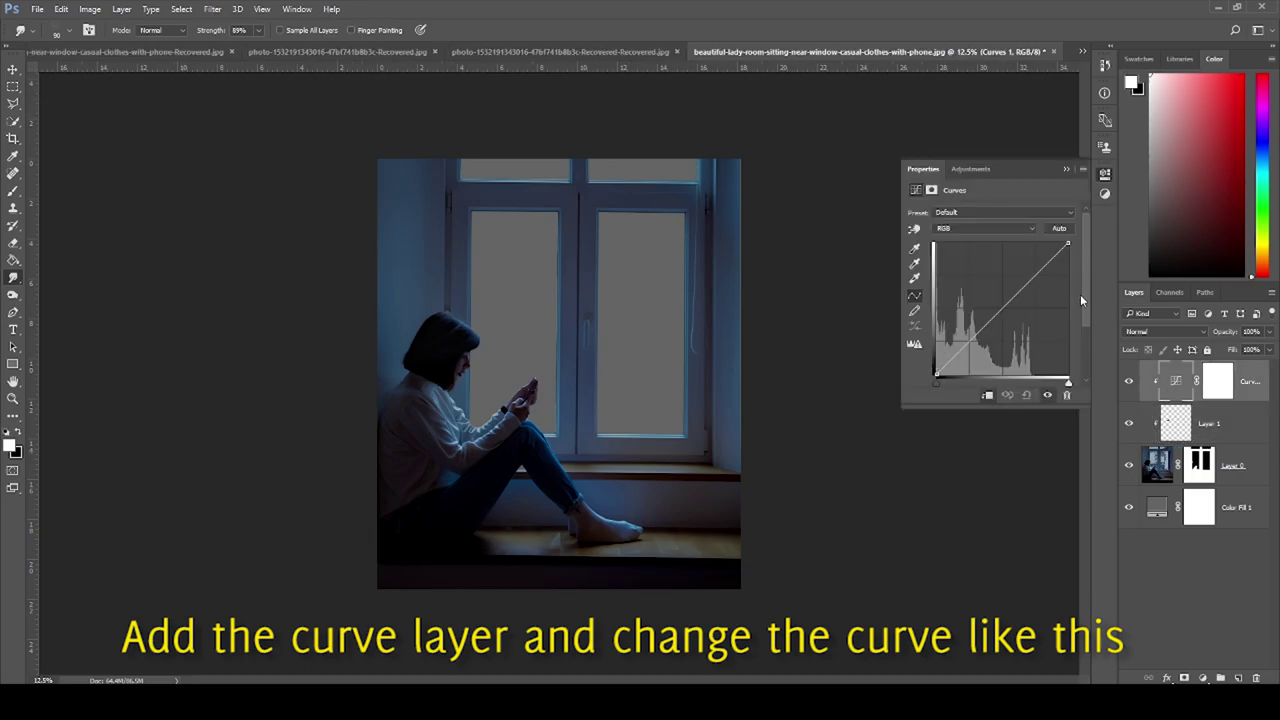
pyautogui.hotkey('ctrl', '+')
pyautogui.moveTo(1068, 244); pyautogui.dragTo(1067, 253)
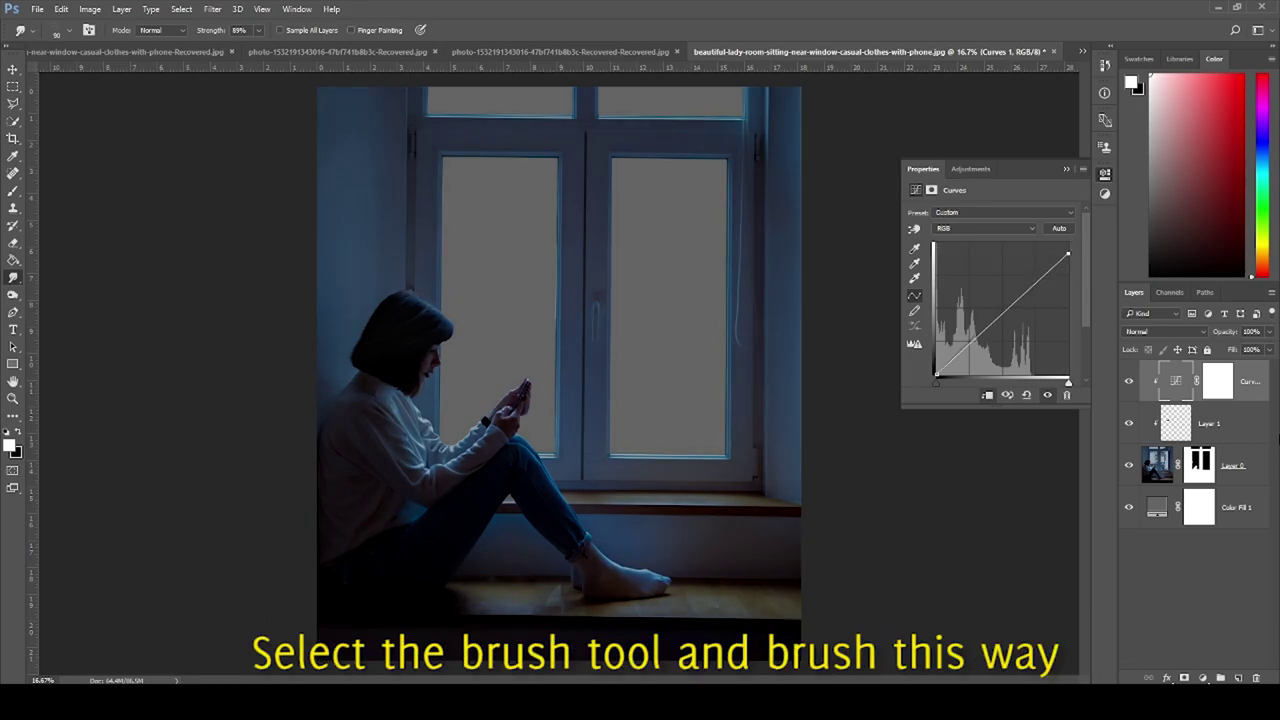
# Step: Paint the Curves mask with a 400 px brush to keep the face and legs lighter
pyautogui.click(1228, 388)
pyautogui.click(17, 191)
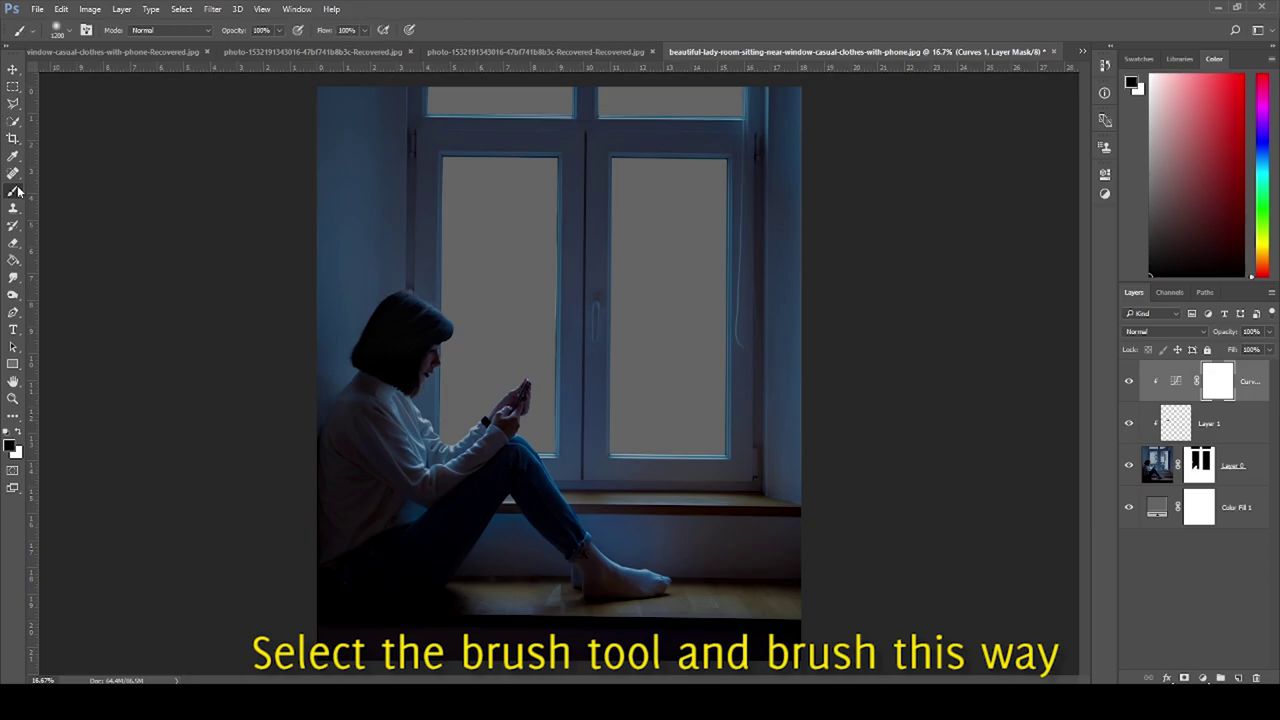
pyautogui.press('[')
pyautogui.press('[')
pyautogui.press('[')
pyautogui.moveTo(442, 362); pyautogui.dragTo(631, 567)
pyautogui.click(1243, 507)
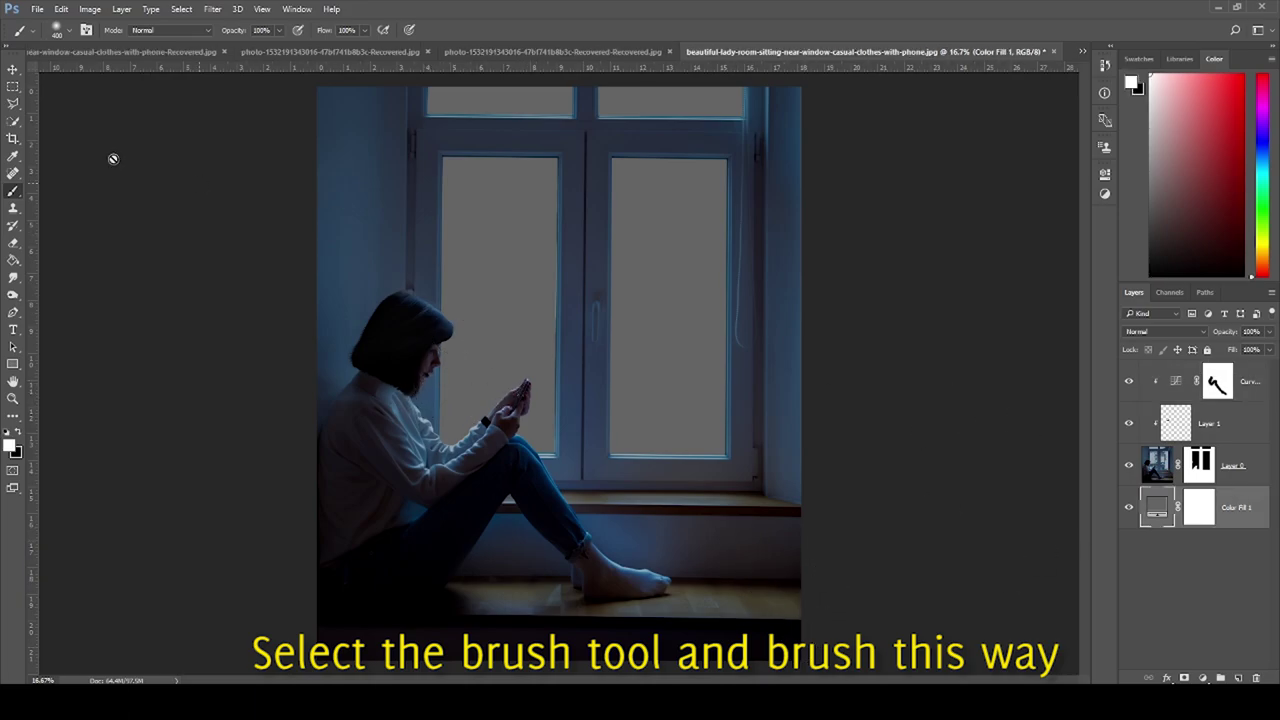
pyautogui.click(36, 8)
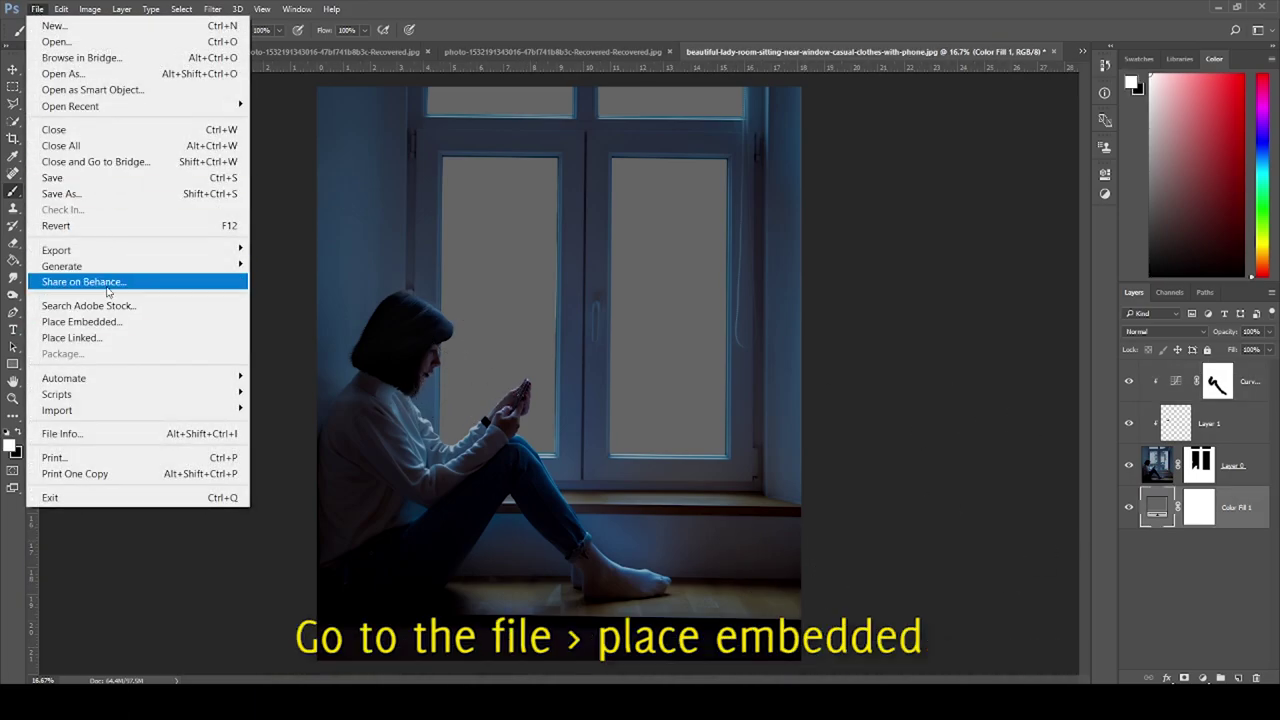
# Step: Place the StockSnap underwater image, enlarging and positioning it over the canvas
pyautogui.click(118, 323)
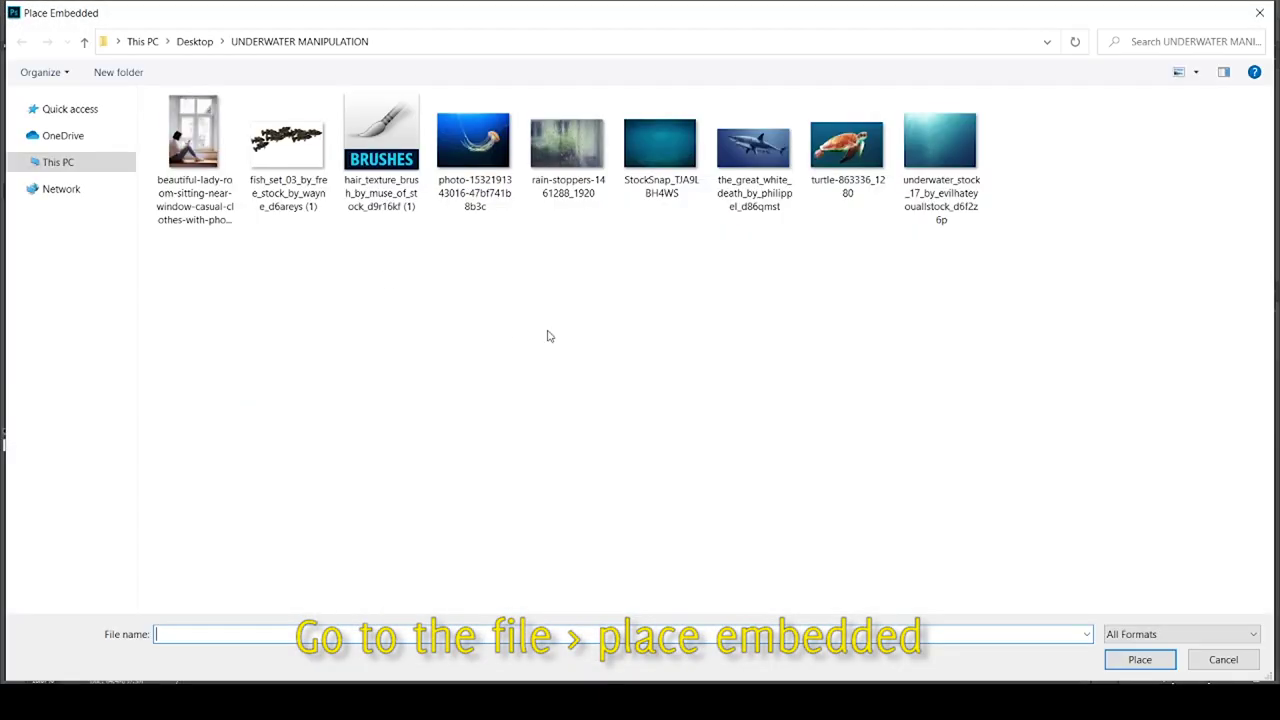
pyautogui.doubleClick(649, 146)
pyautogui.moveTo(565, 470); pyautogui.dragTo(565, 344)
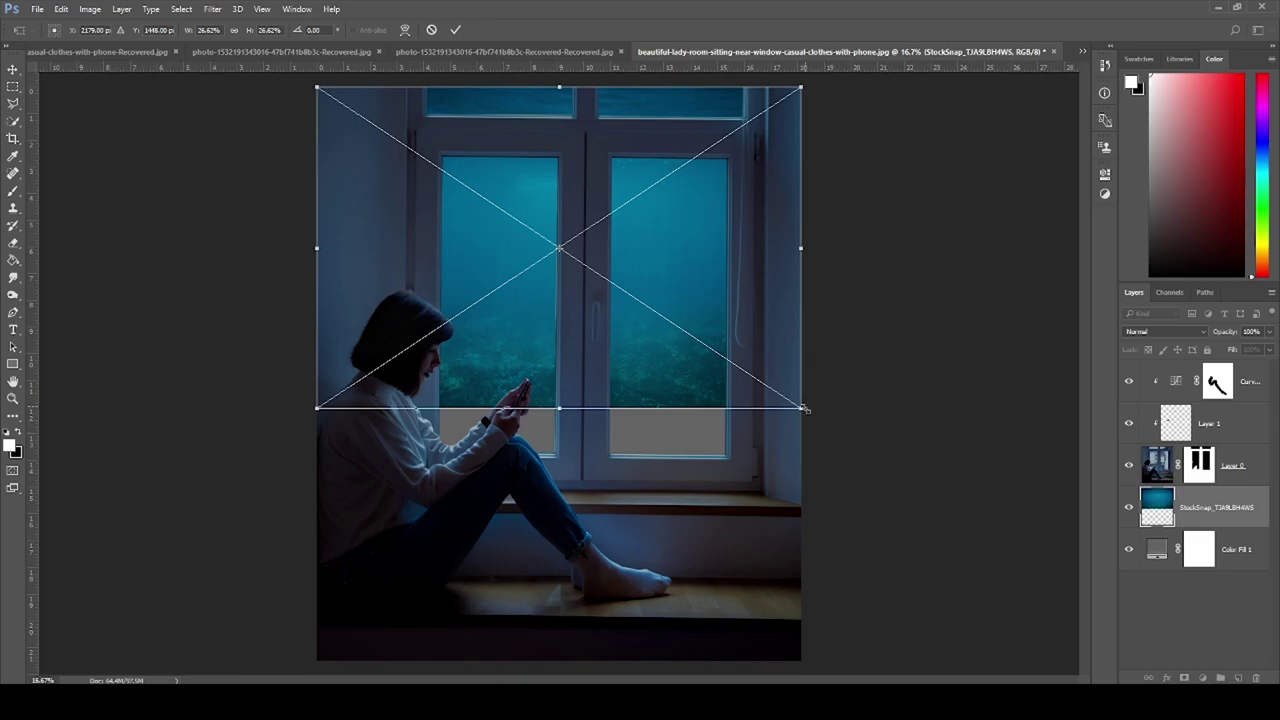
pyautogui.moveTo(805, 409); pyautogui.dragTo(946, 505)
pyautogui.moveTo(696, 395); pyautogui.dragTo(661, 396)
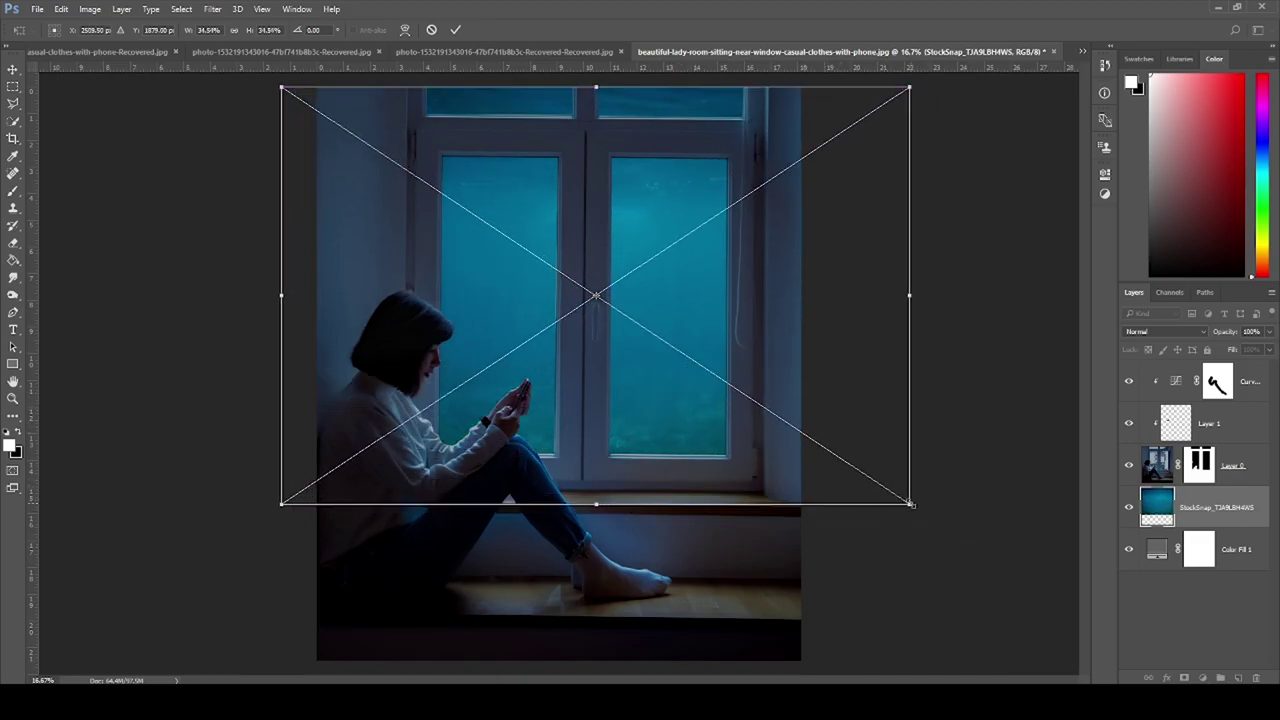
pyautogui.moveTo(911, 504); pyautogui.dragTo(977, 534)
pyautogui.moveTo(530, 413); pyautogui.dragTo(490, 375)
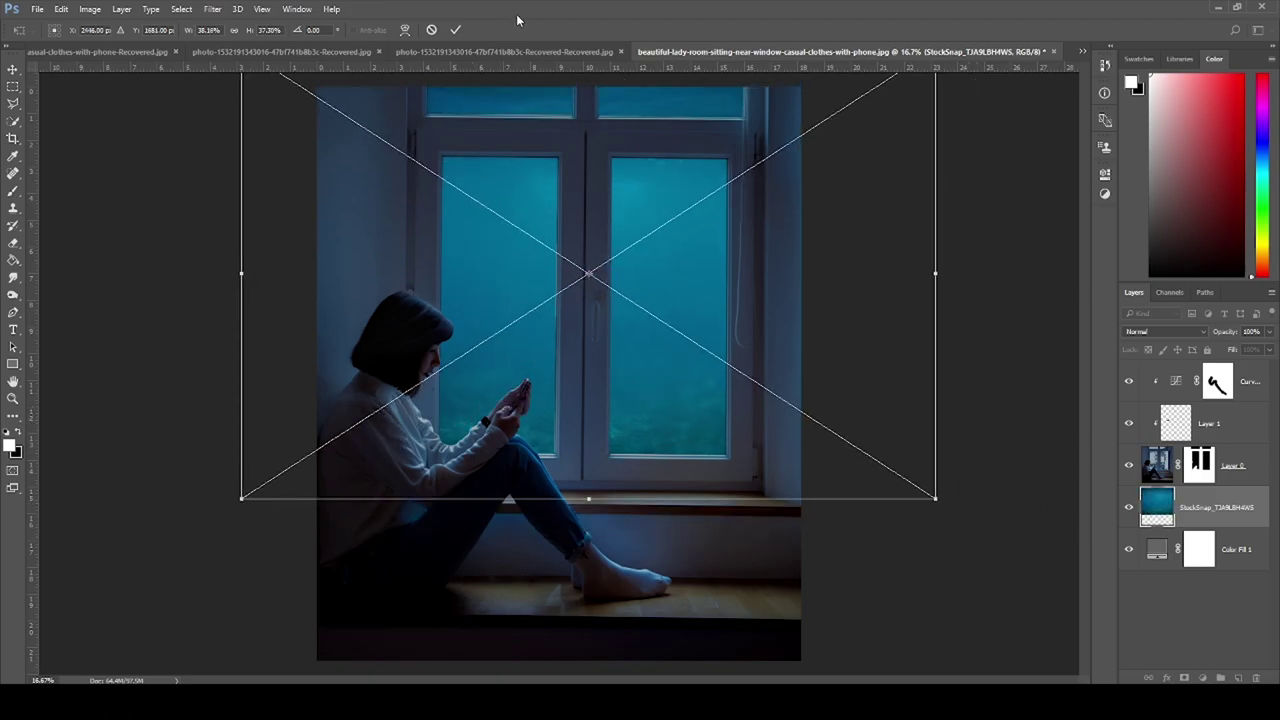
pyautogui.click(456, 31)
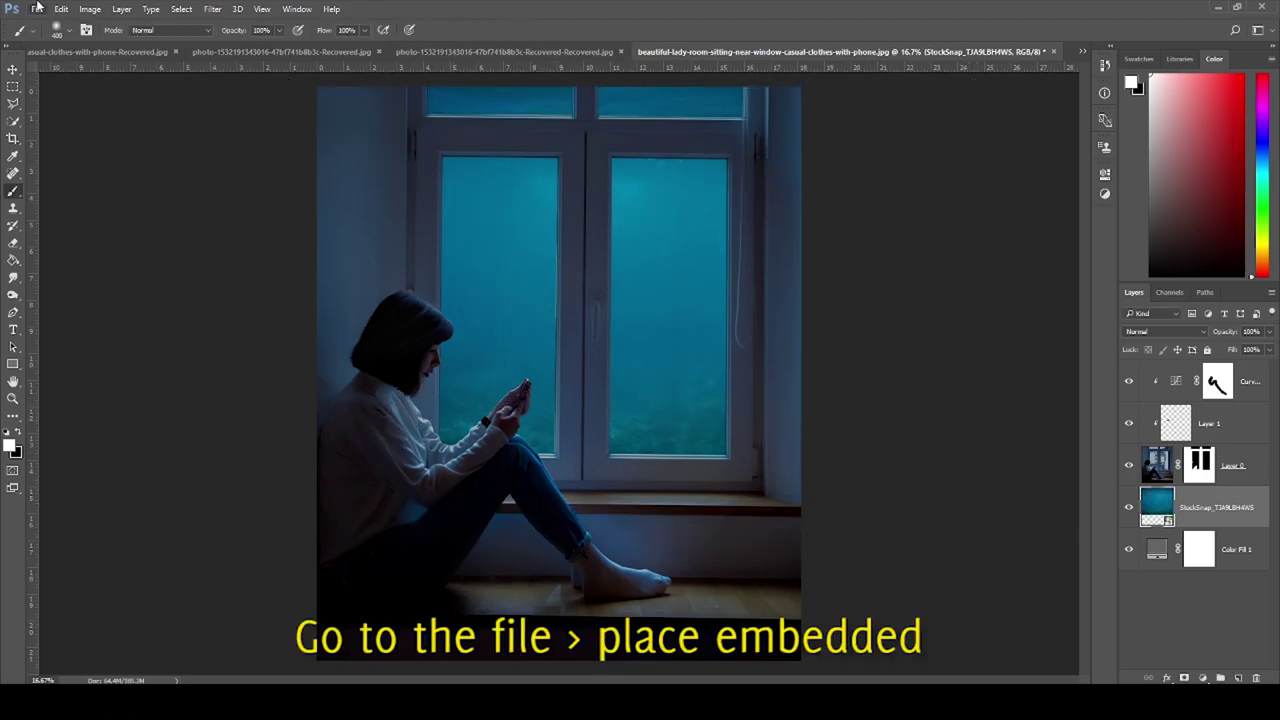
# Step: Place the underwater_stock image and flip it horizontally
pyautogui.click(37, 8)
pyautogui.click(74, 322)
pyautogui.doubleClick(930, 150)
pyautogui.moveTo(631, 388); pyautogui.dragTo(692, 306)
pyautogui.rightClick(693, 306)
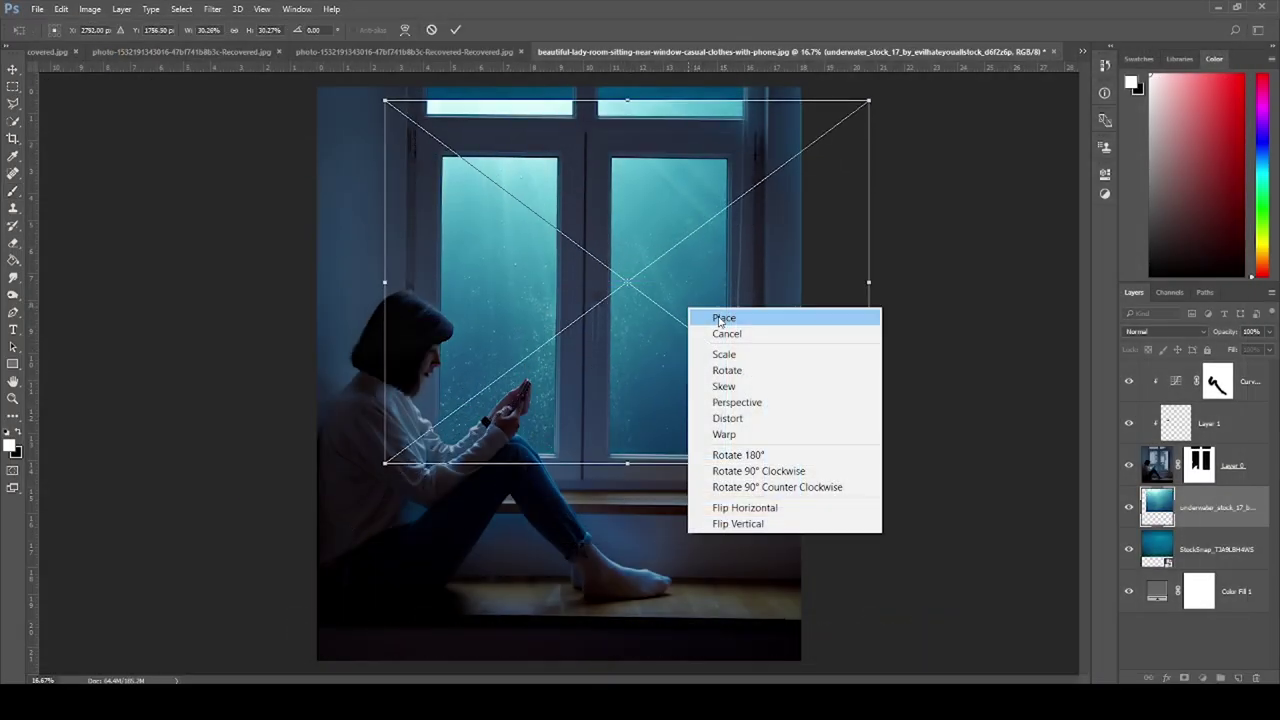
pyautogui.click(745, 507)
# Step: Enlarge the flipped underwater image over the window panes and blend it with Soft Light
pyautogui.moveTo(588, 400); pyautogui.dragTo(537, 309)
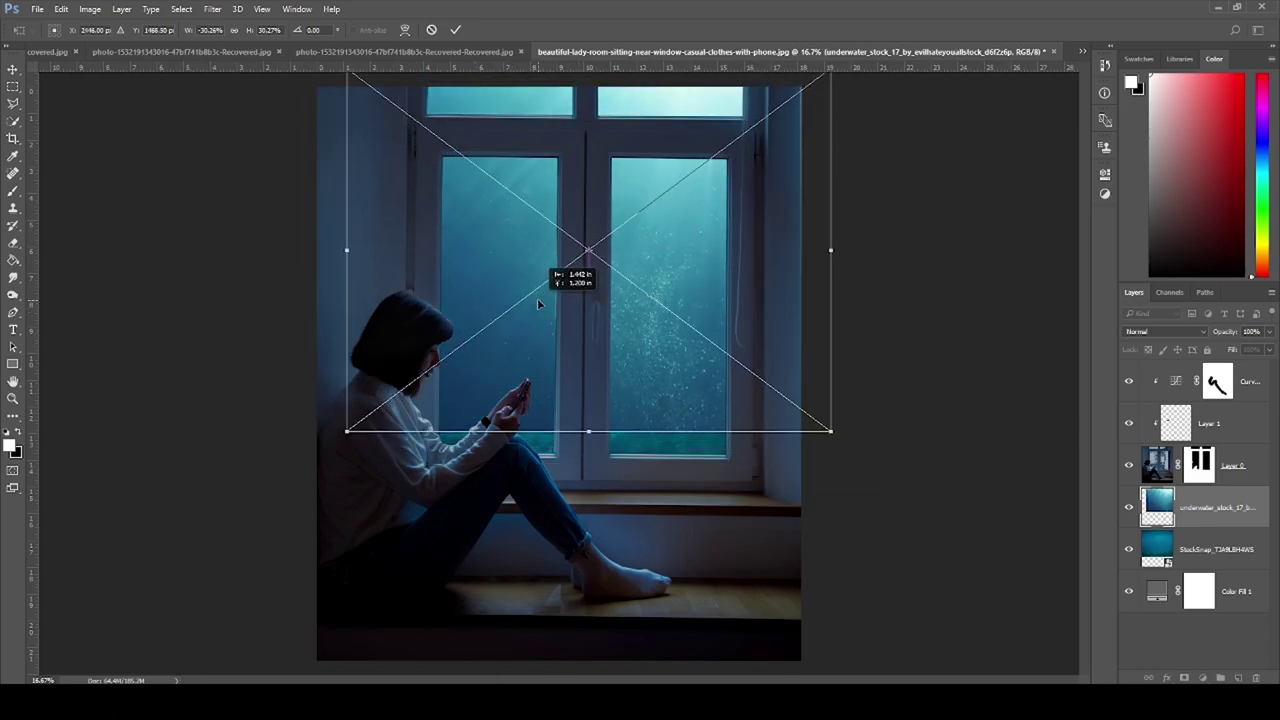
pyautogui.moveTo(537, 309); pyautogui.dragTo(538, 318)
pyautogui.moveTo(833, 450); pyautogui.dragTo(862, 466)
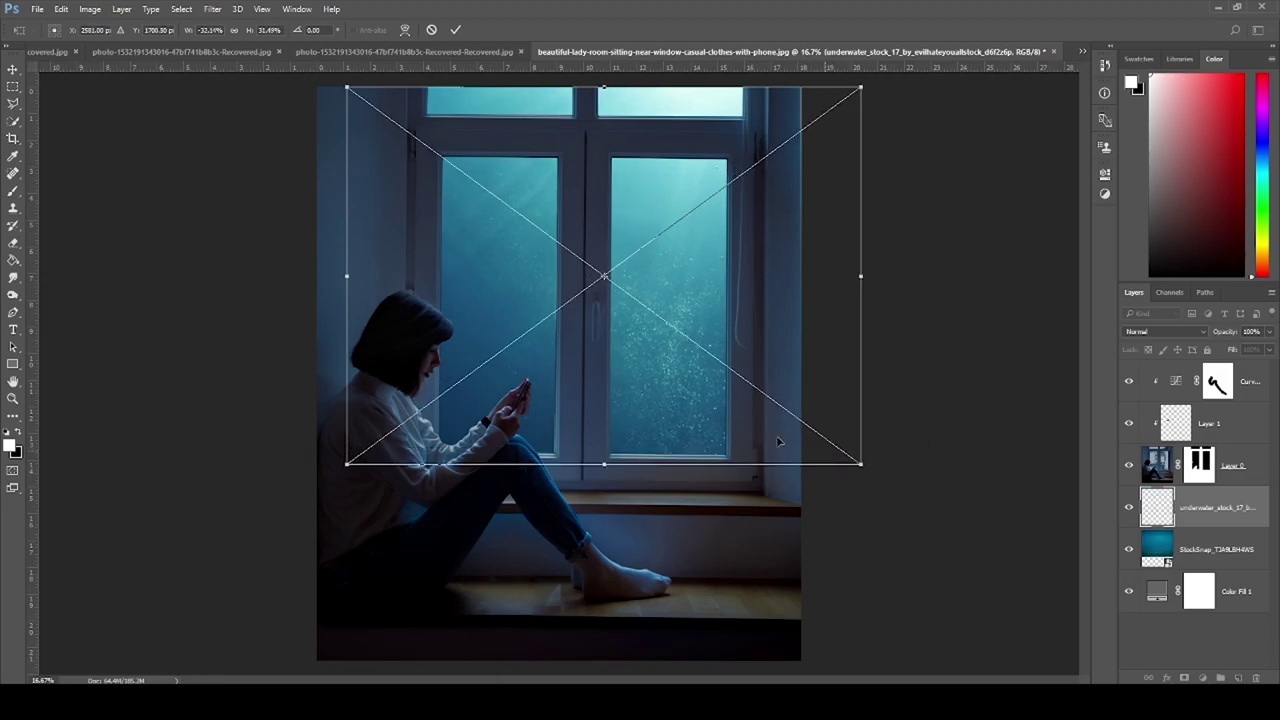
pyautogui.moveTo(758, 394); pyautogui.dragTo(729, 380)
pyautogui.press('Return')
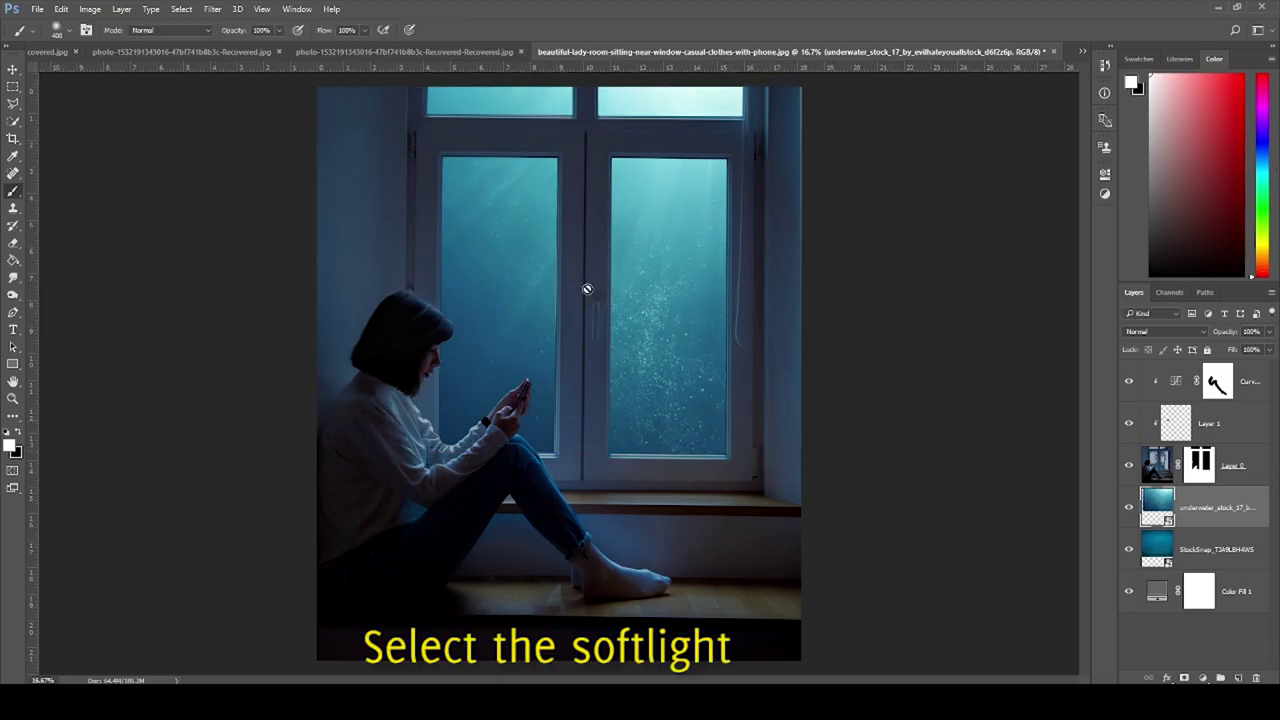
pyautogui.click(1191, 332)
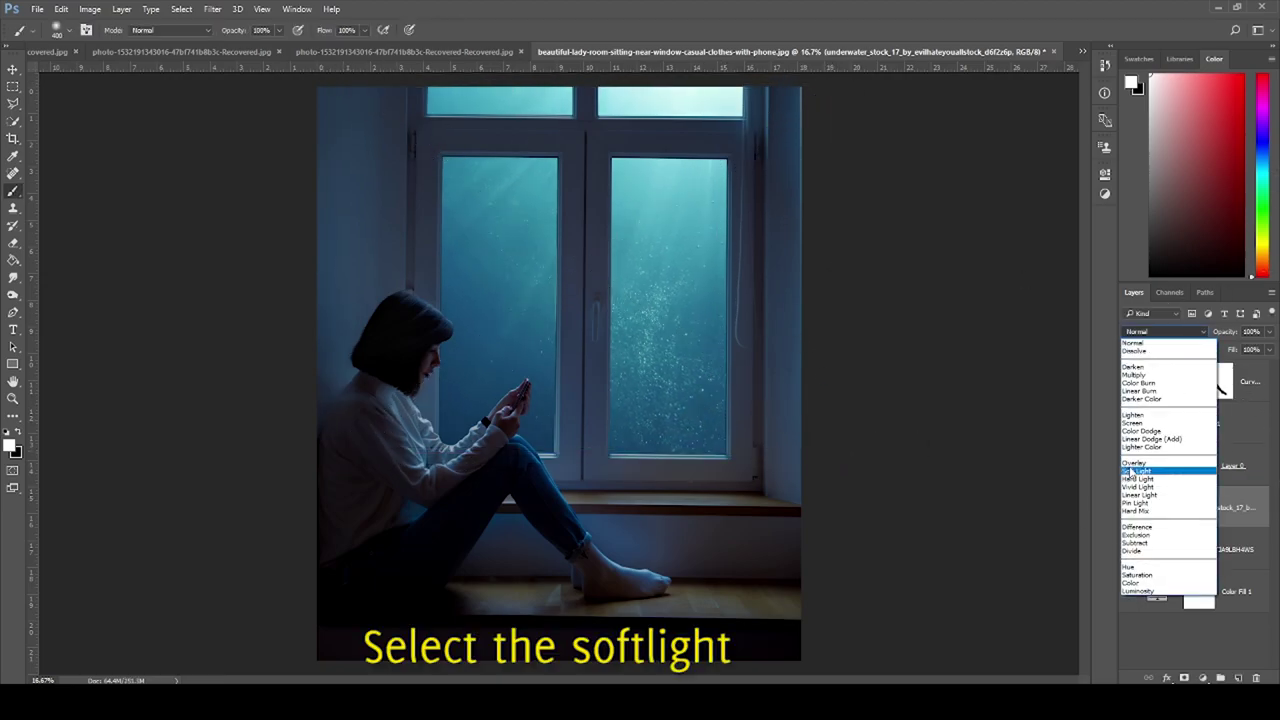
pyautogui.click(1140, 471)
# Step: Place the turtle photo as an embedded image and move its layer to the top
pyautogui.click(37, 9)
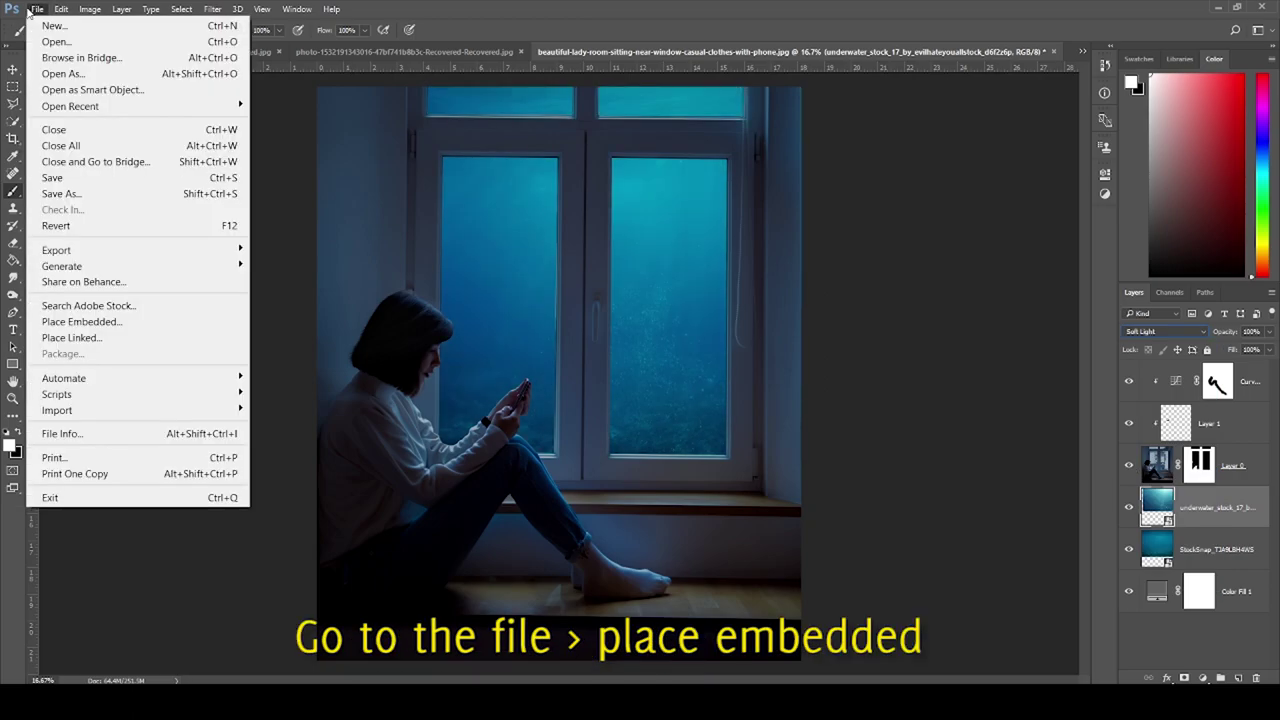
pyautogui.click(114, 322)
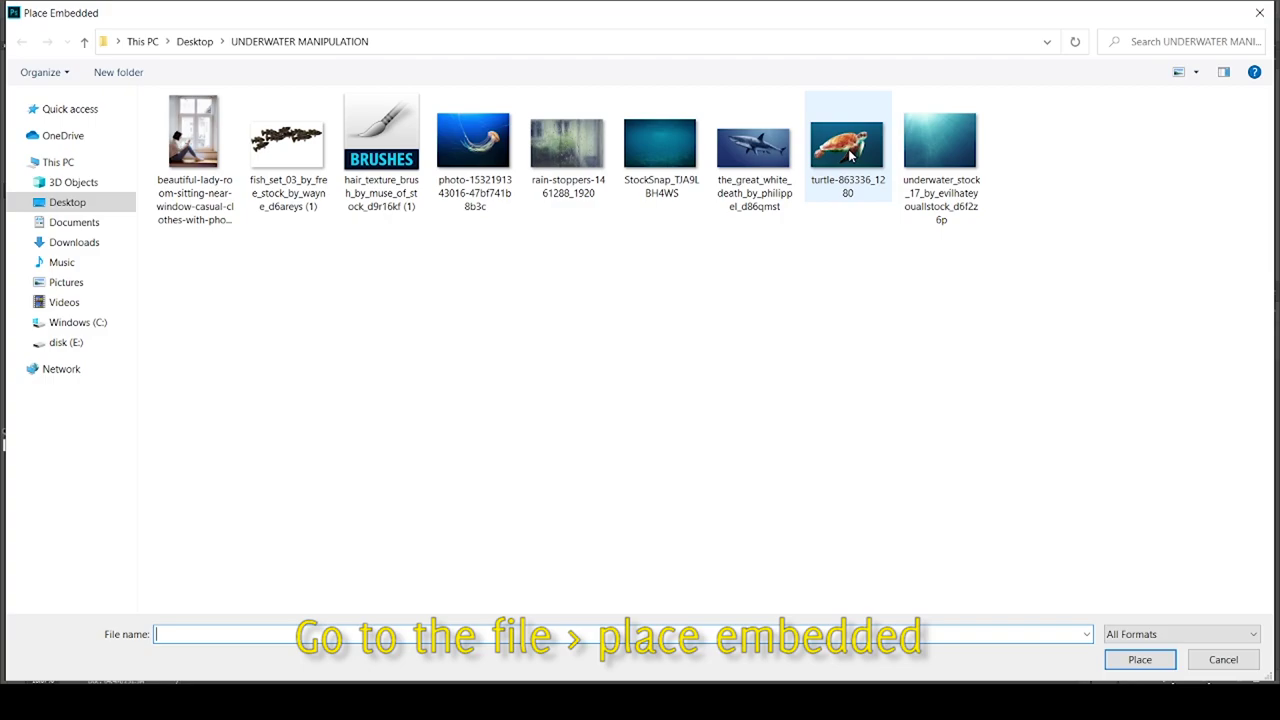
pyautogui.doubleClick(846, 145)
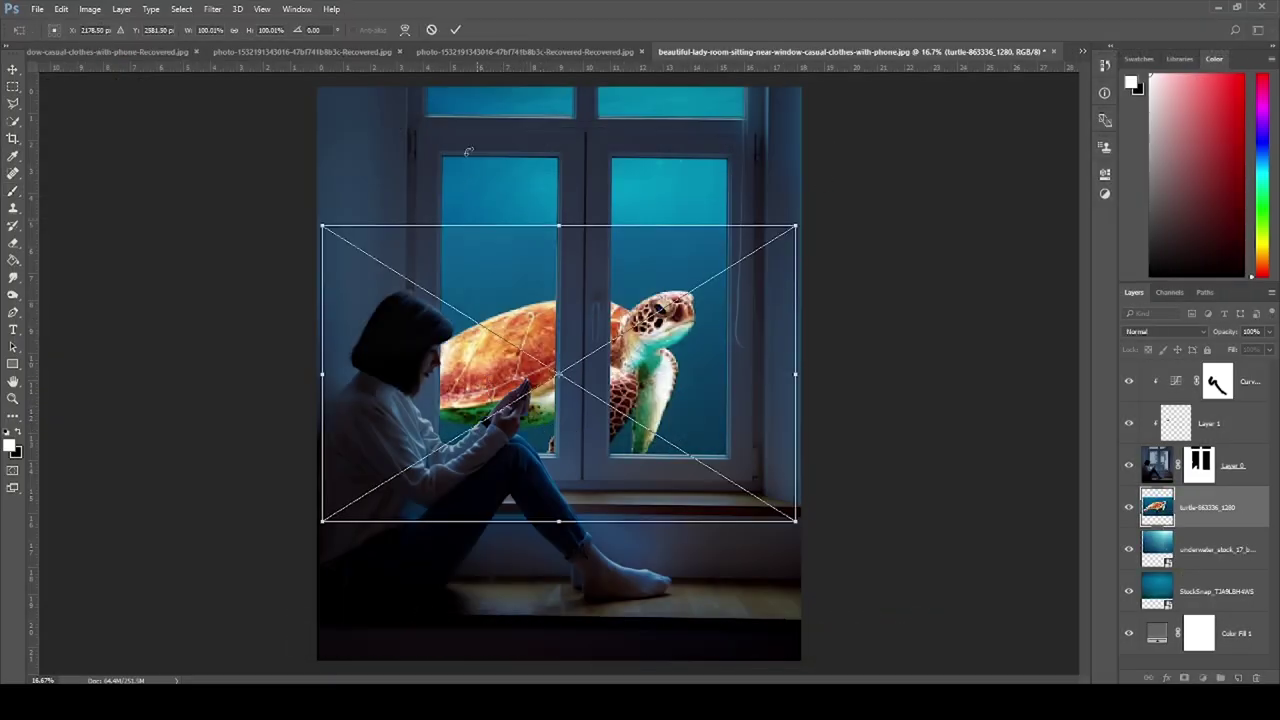
pyautogui.click(460, 30)
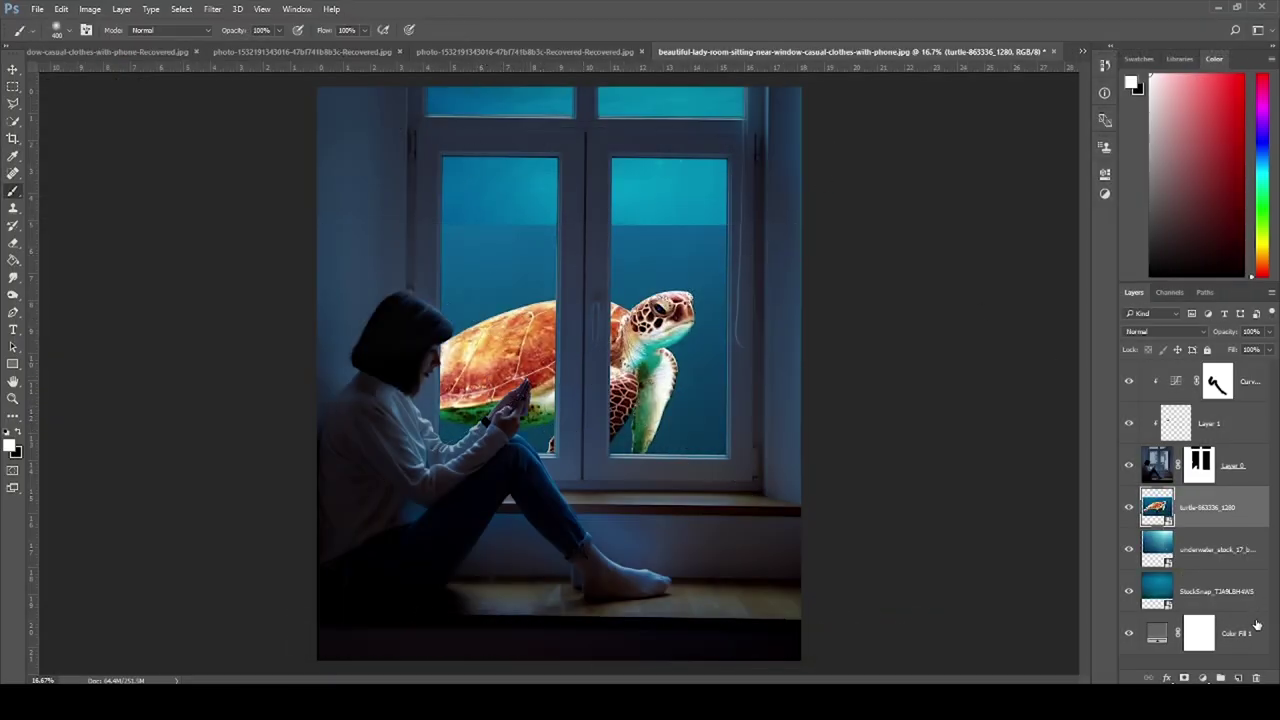
pyautogui.moveTo(1237, 508)
pyautogui.mouseDown()
pyautogui.moveTo(1228, 345)
pyautogui.moveTo(1234, 366)
pyautogui.mouseUp()
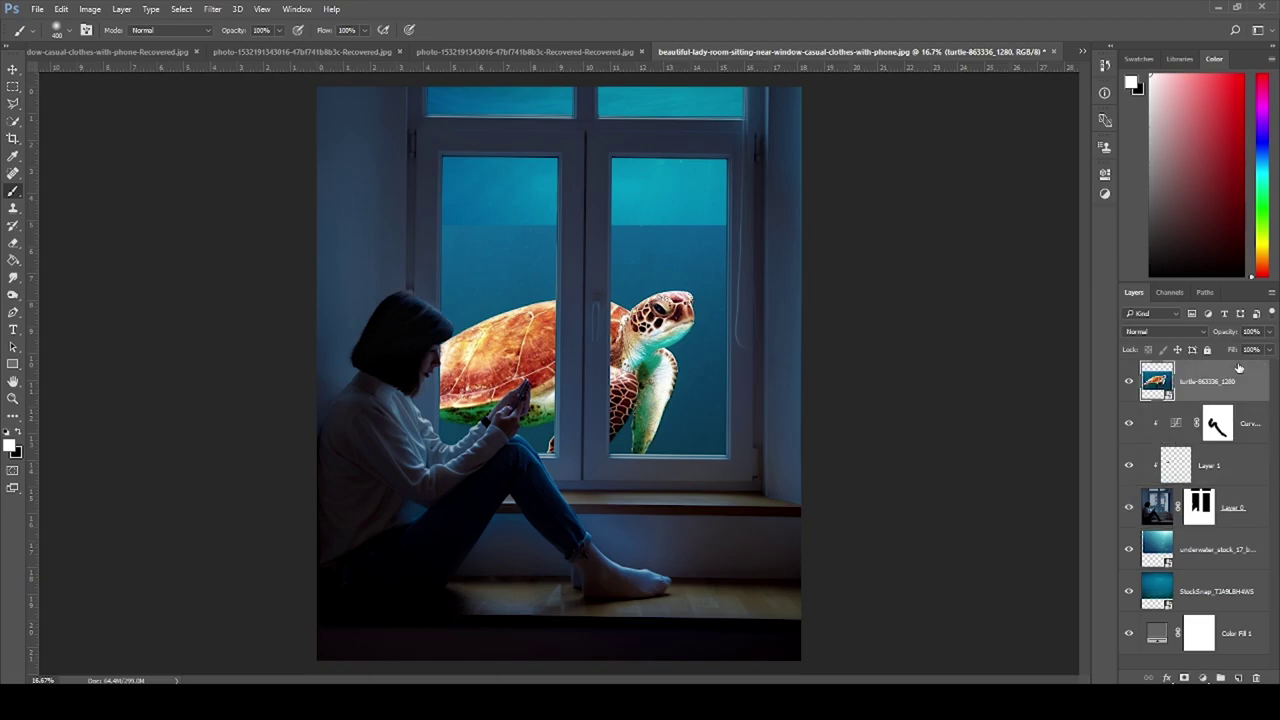
# Step: Quick-select the turtle's body and flippers and mask the turtle layer to it
pyautogui.click(10, 121)
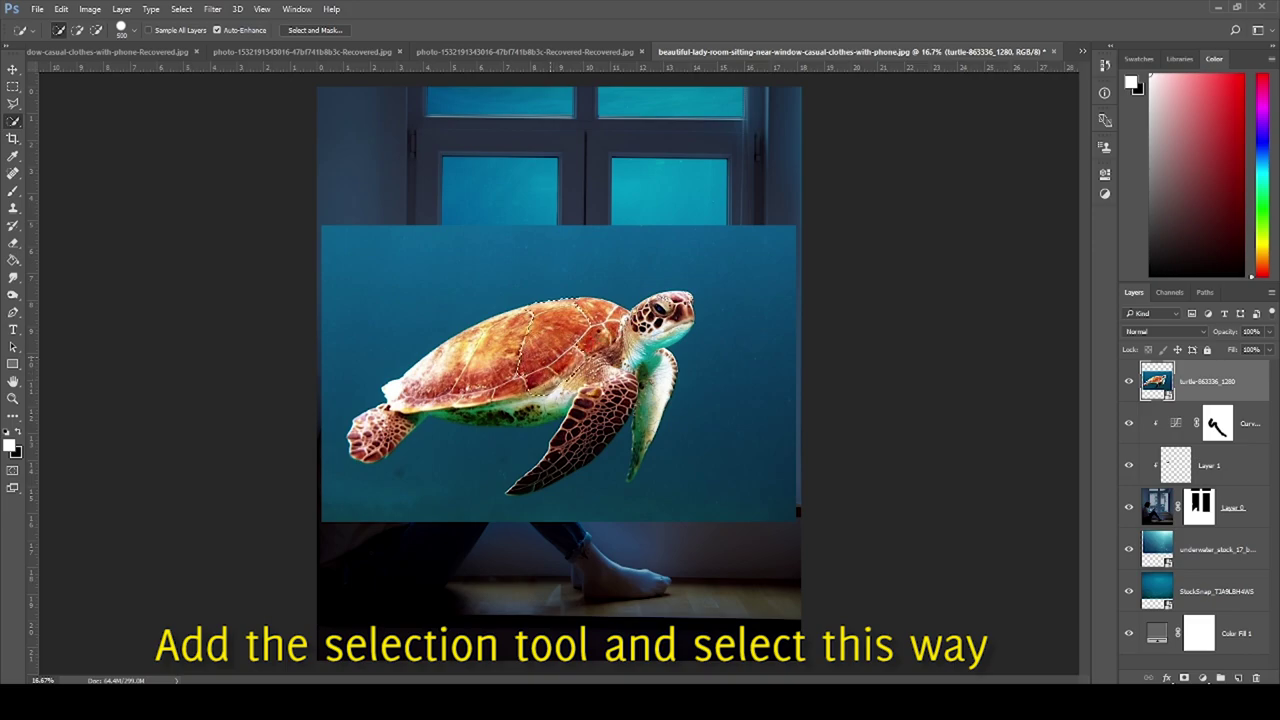
pyautogui.moveTo(570, 305); pyautogui.dragTo(605, 410)
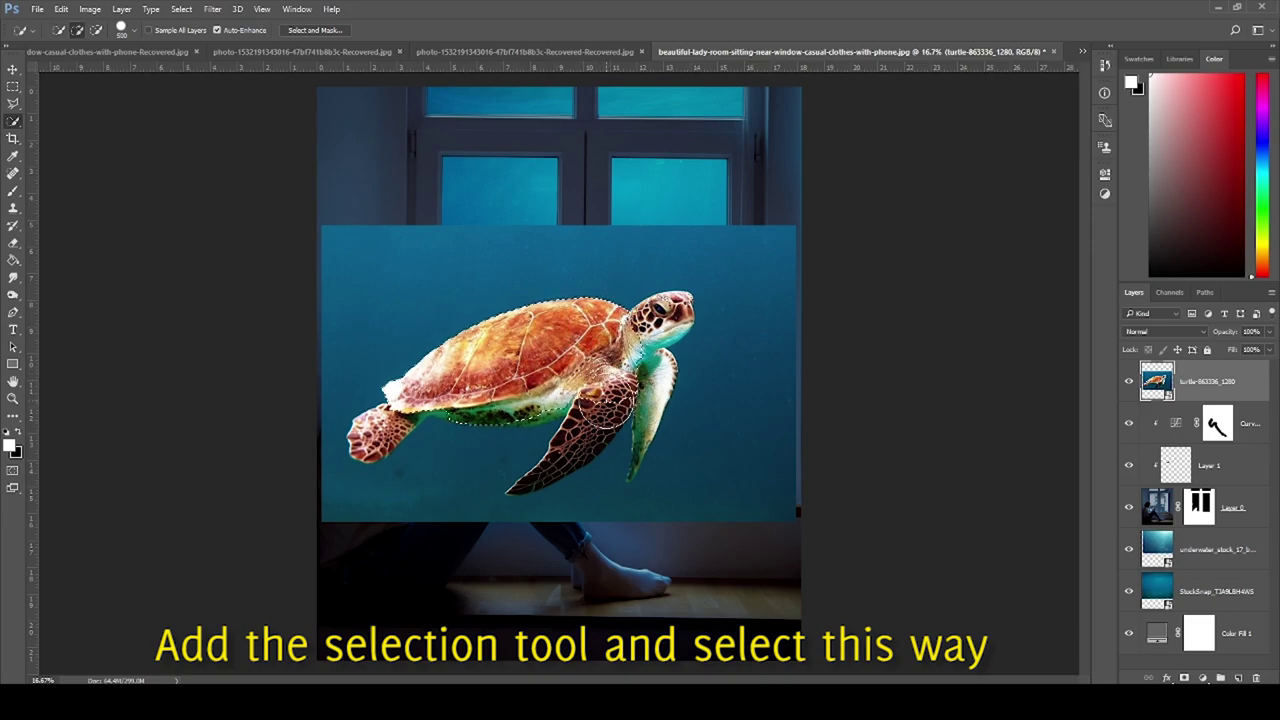
pyautogui.hotkey('ctrl', '+')
pyautogui.hotkey('ctrl', '+')
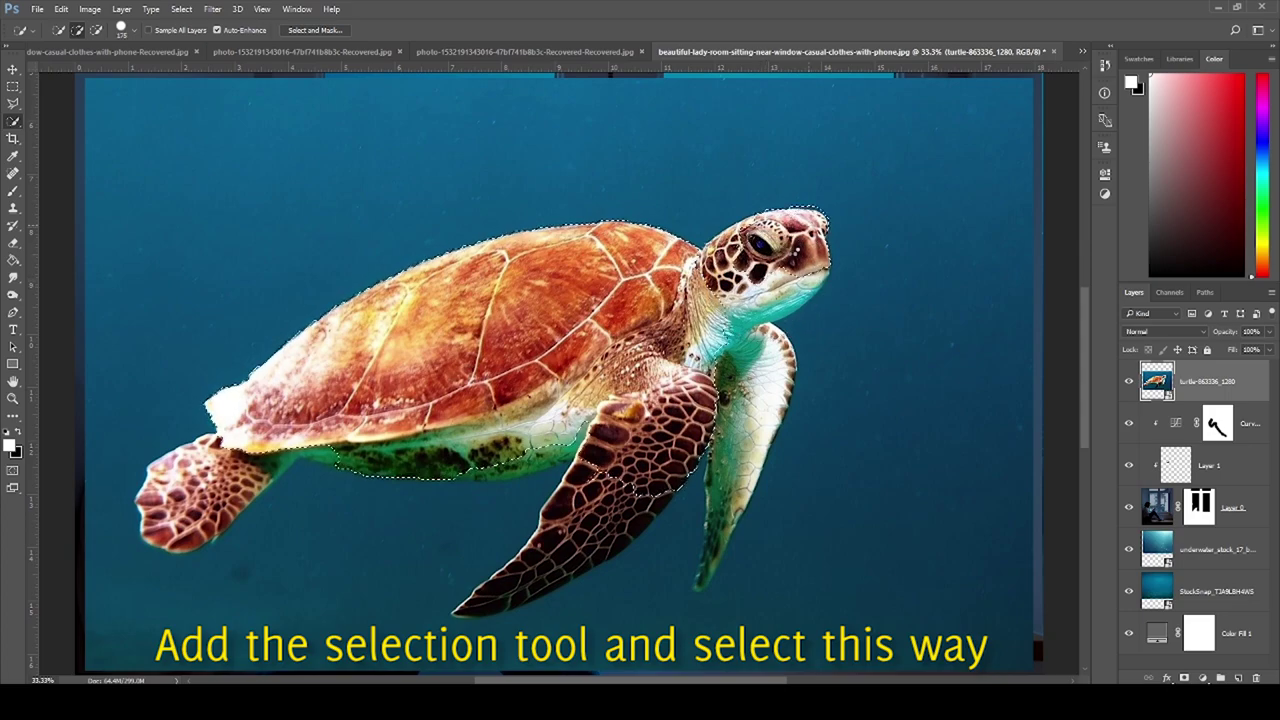
pyautogui.click(727, 497)
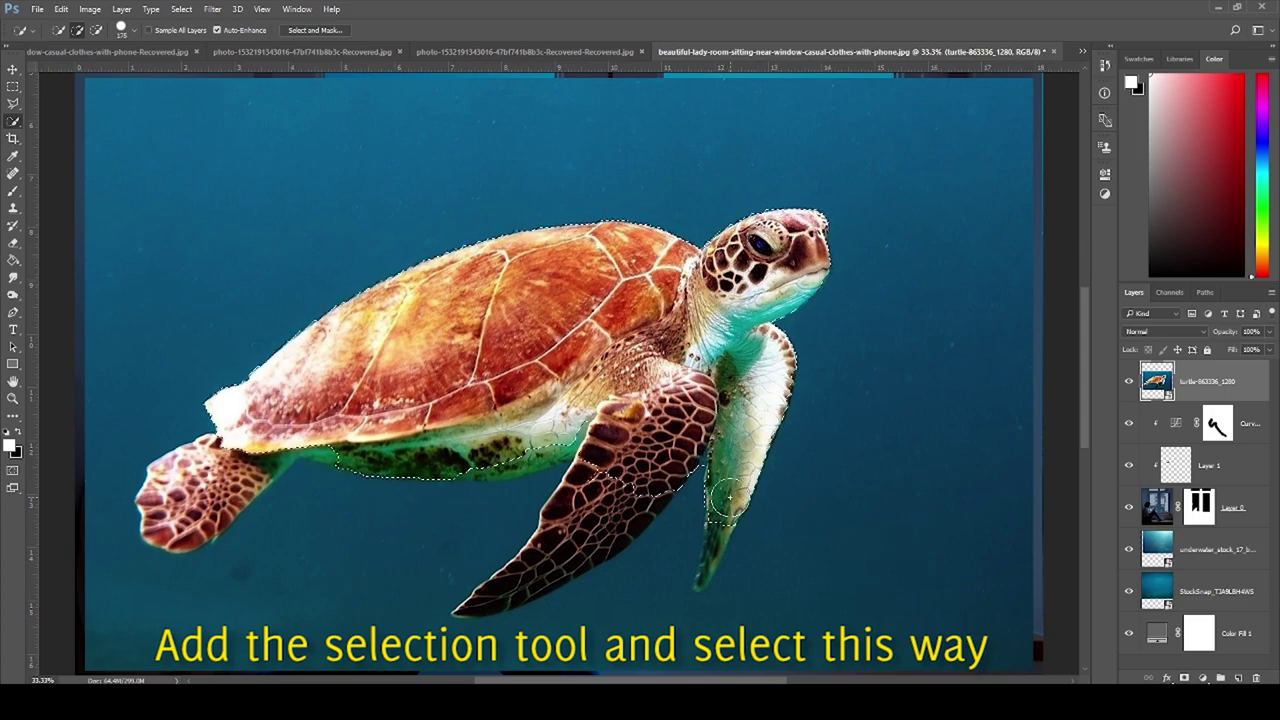
pyautogui.moveTo(727, 497); pyautogui.dragTo(658, 489)
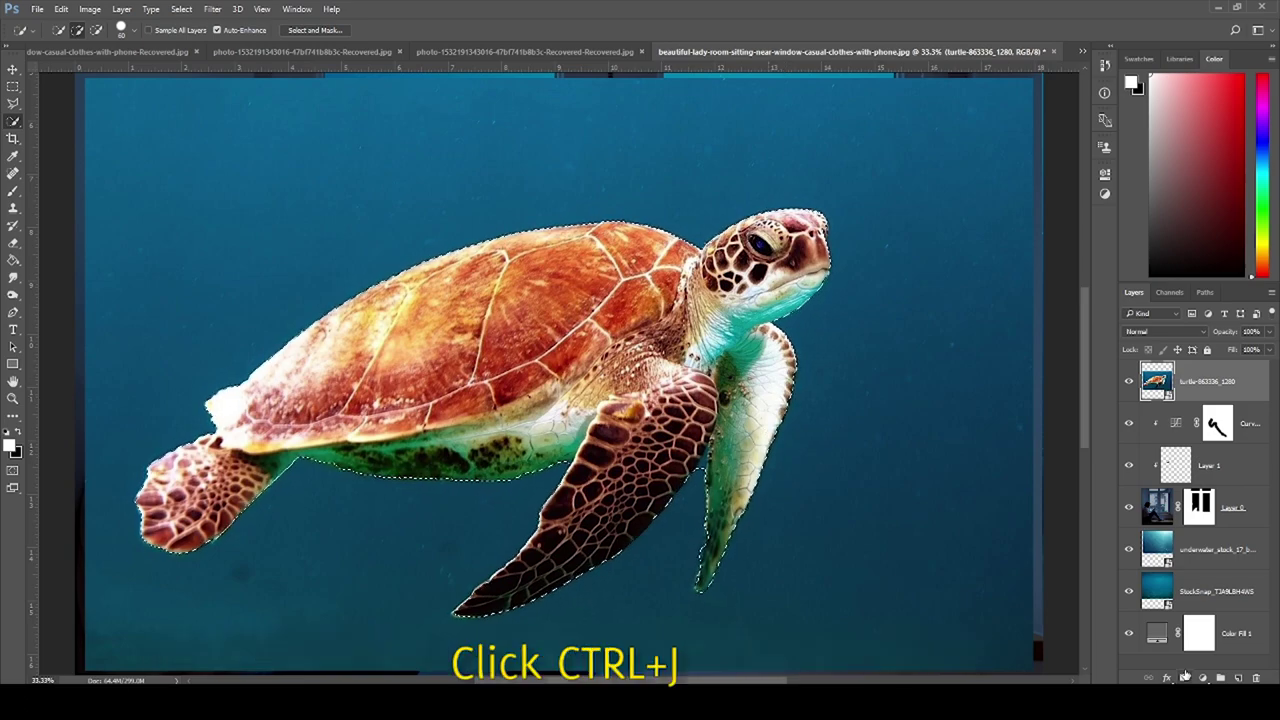
pyautogui.click(1185, 677)
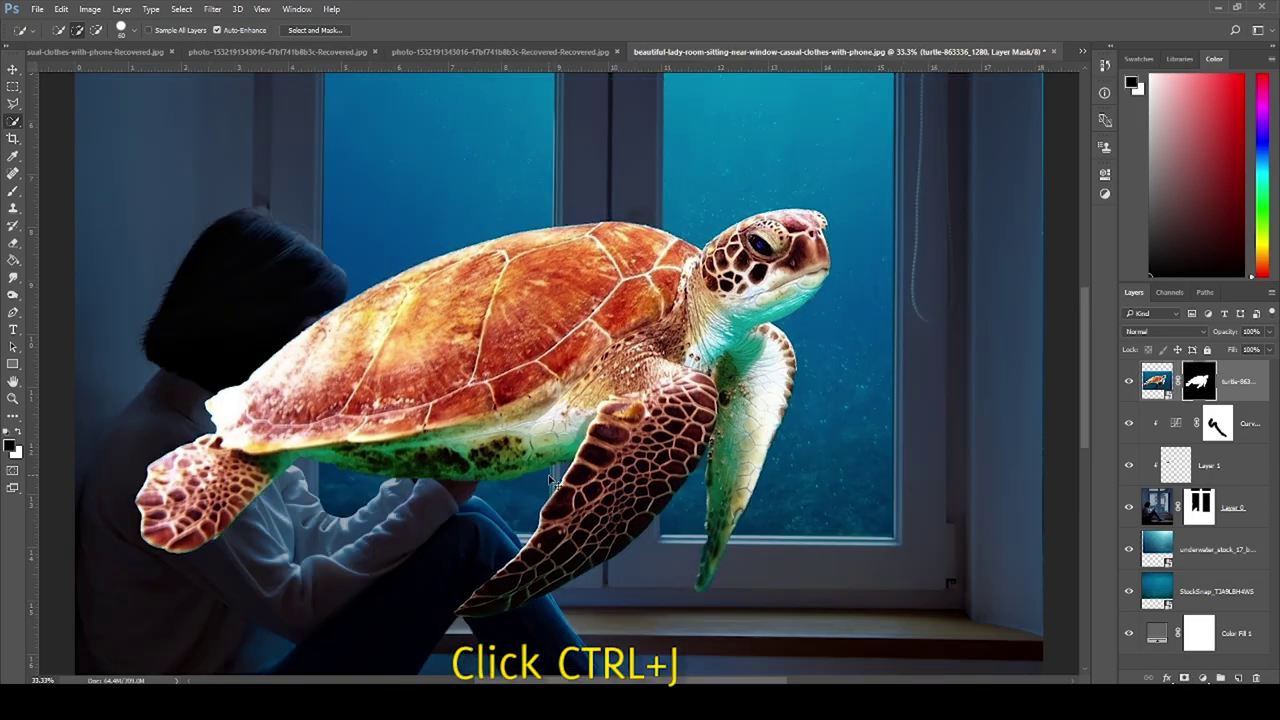
# Step: Shrink, flip and tilt the turtle about 2.73° into the right pane, below Layer 0
pyautogui.hotkey('ctrl', 't')
pyautogui.moveTo(1036, 75); pyautogui.dragTo(430, 404)
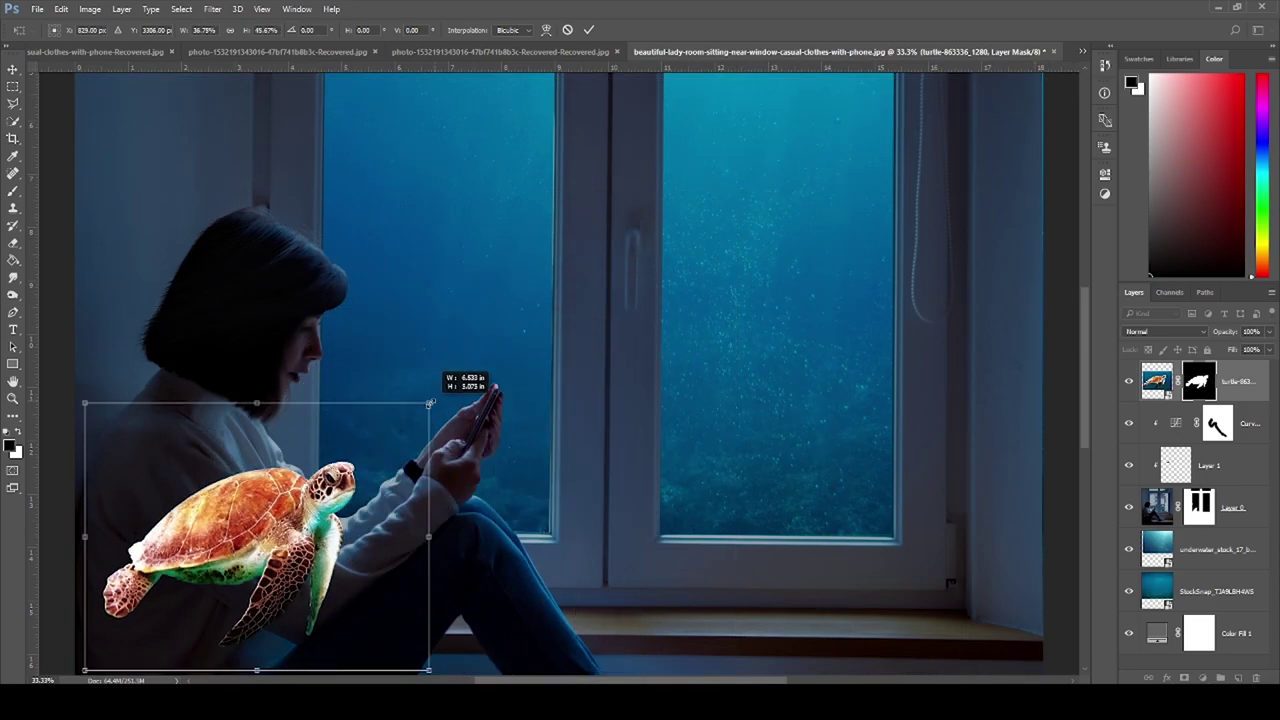
pyautogui.moveTo(374, 496)
pyautogui.mouseDown()
pyautogui.moveTo(690, 355)
pyautogui.moveTo(776, 290)
pyautogui.mouseUp()
pyautogui.moveTo(829, 214); pyautogui.dragTo(866, 188)
pyautogui.rightClick(798, 346)
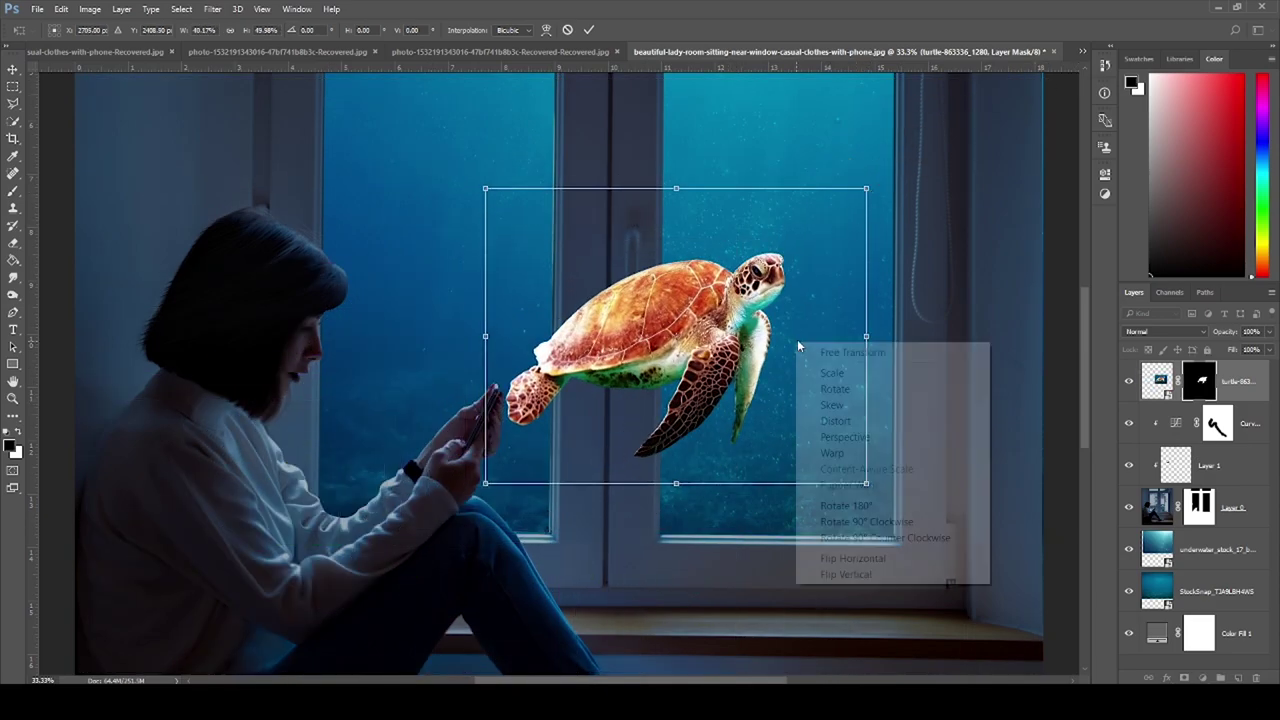
pyautogui.click(853, 558)
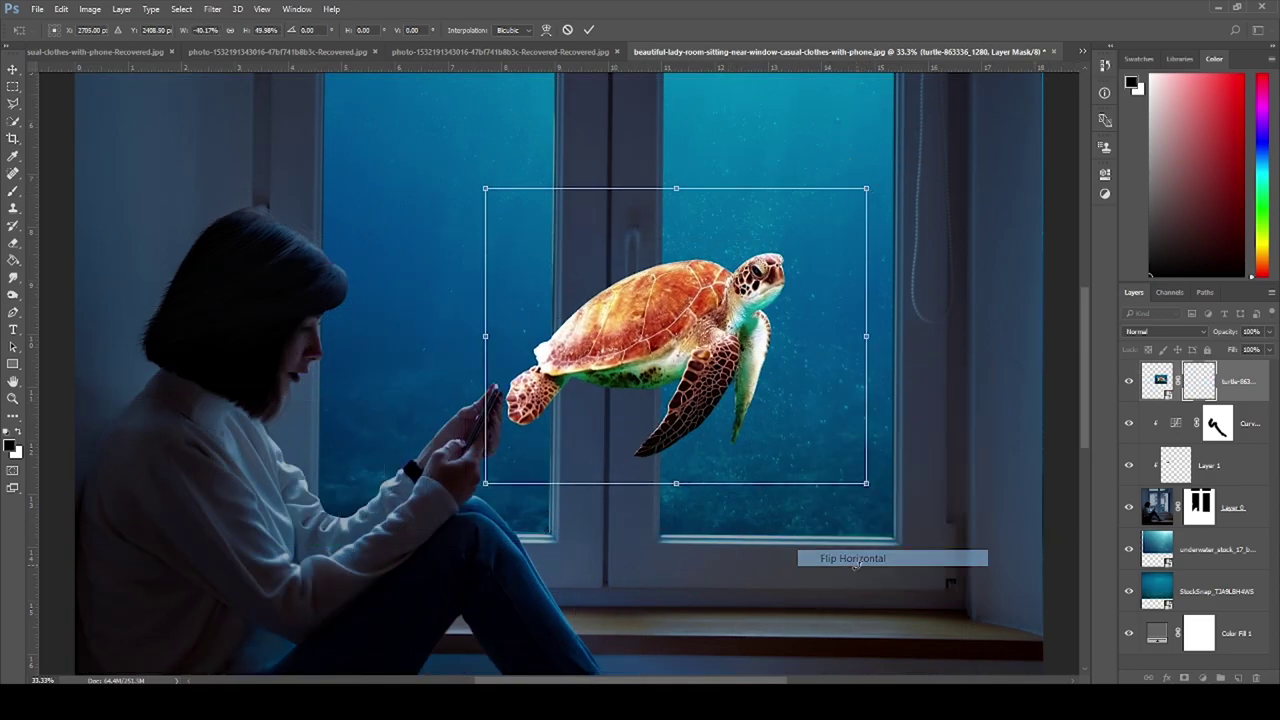
pyautogui.moveTo(700, 385); pyautogui.dragTo(828, 408)
pyautogui.moveTo(1050, 212)
pyautogui.mouseDown()
pyautogui.moveTo(1034, 184)
pyautogui.moveTo(1060, 224)
pyautogui.mouseUp()
pyautogui.moveTo(800, 350); pyautogui.dragTo(792, 326)
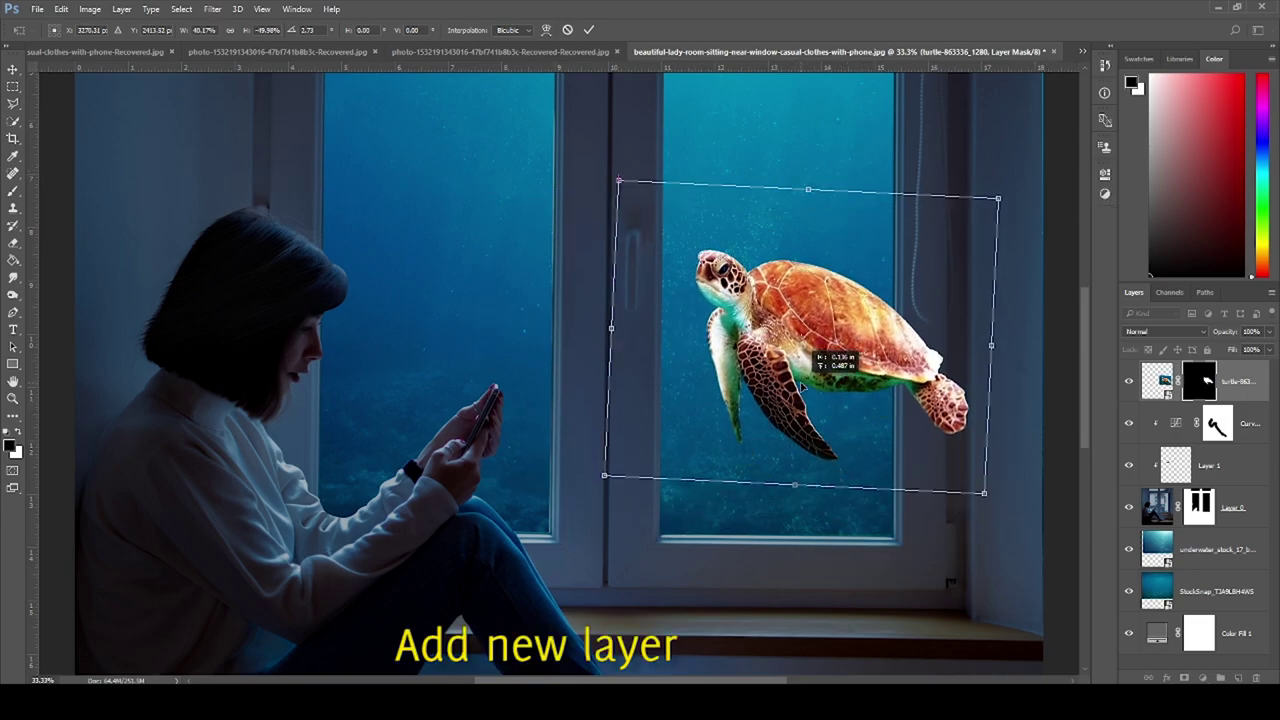
pyautogui.click(589, 31)
pyautogui.moveTo(1241, 387); pyautogui.dragTo(1243, 531)
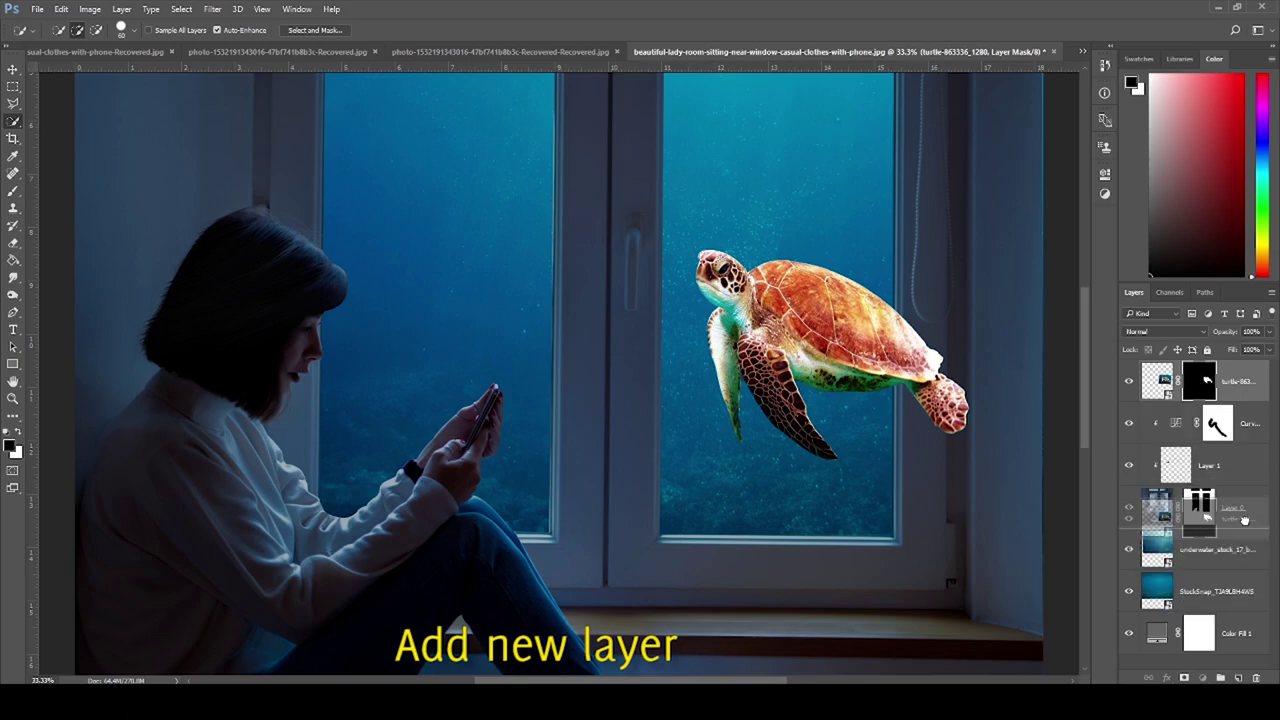
# Step: On a new layer, paint teal sampled from the water over the turtle
pyautogui.click(1240, 678)
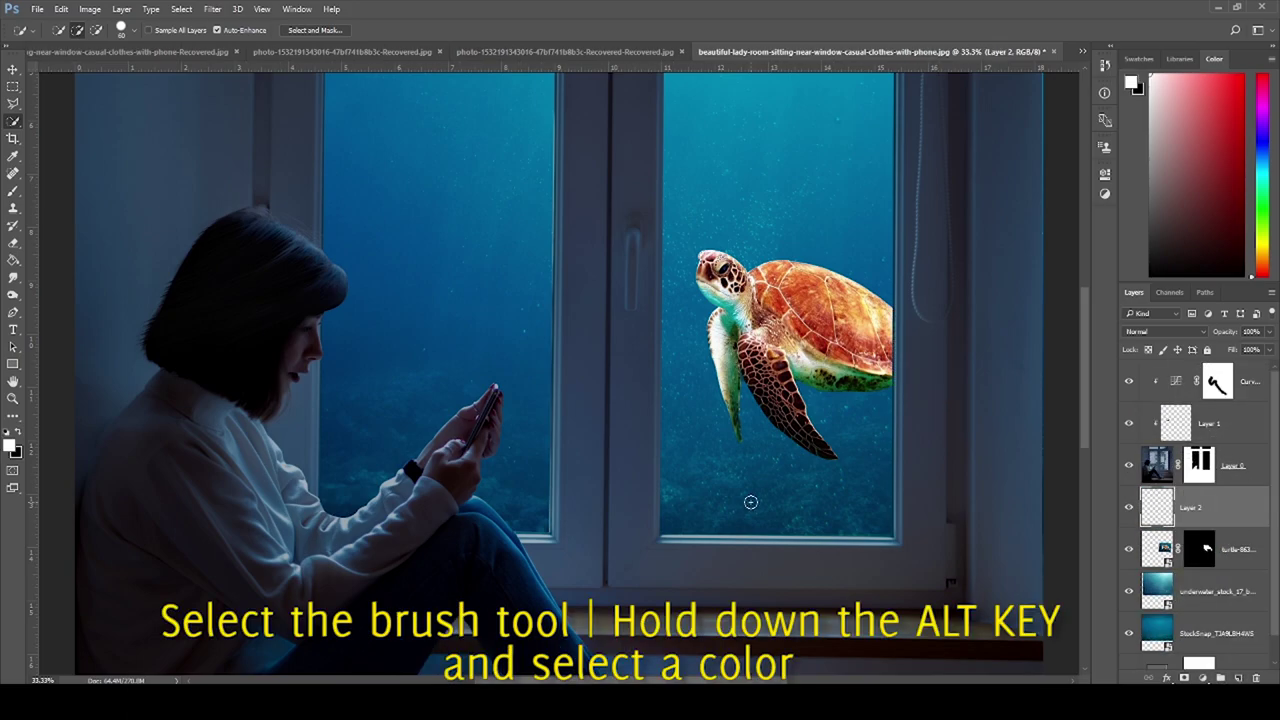
pyautogui.click(12, 195)
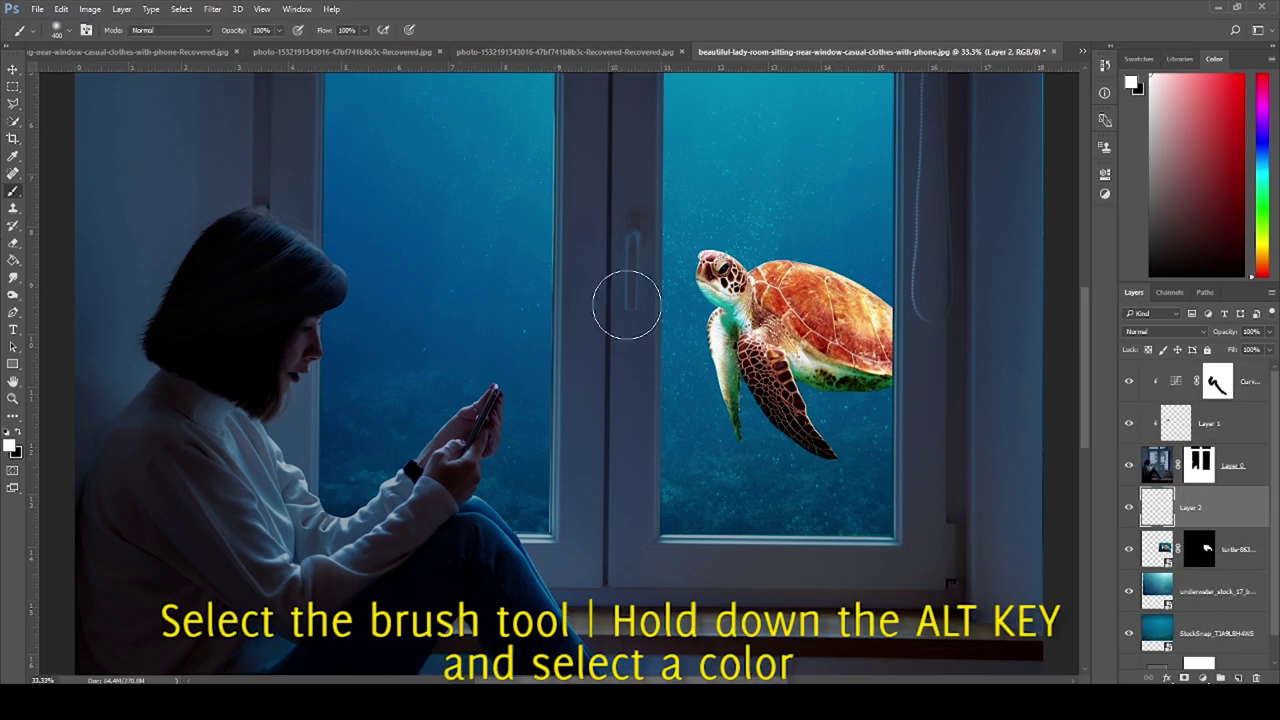
pyautogui.keyDown('alt'); pyautogui.click(752, 241); pyautogui.keyUp('alt')
pyautogui.press(']')
pyautogui.press(']')
pyautogui.press(']')
pyautogui.press(']')
pyautogui.press(']')
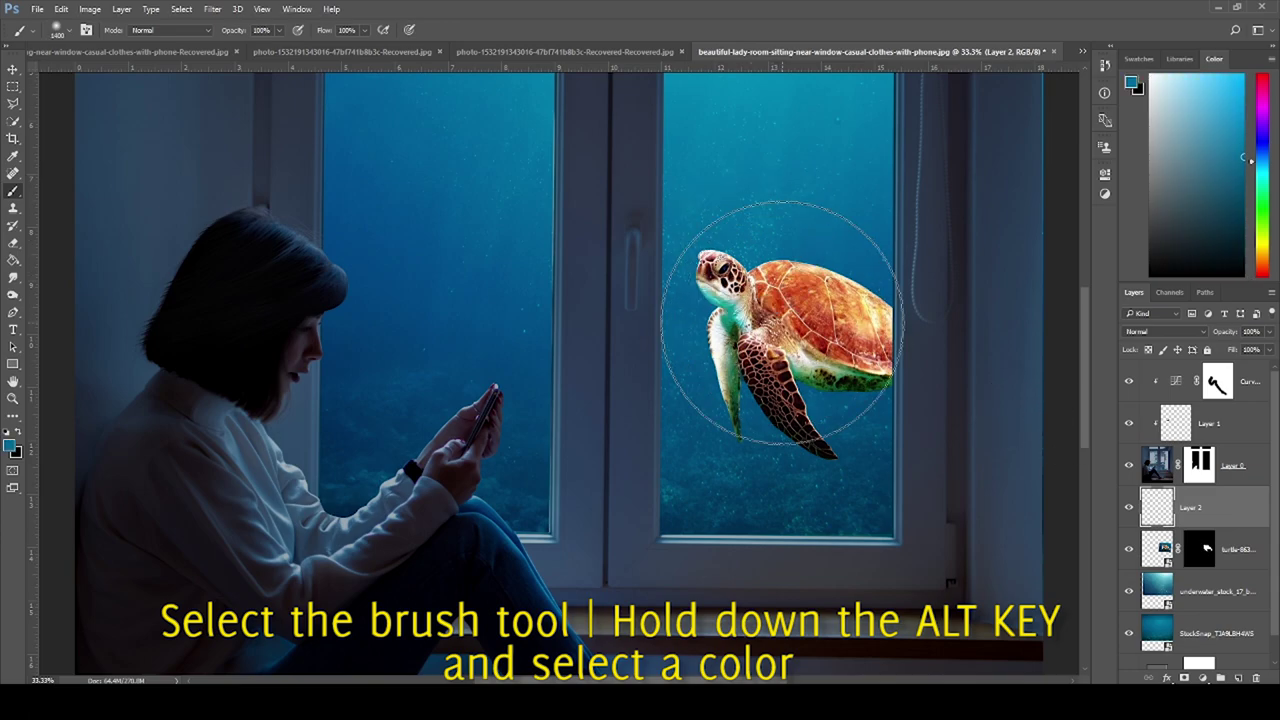
pyautogui.press(']')
pyautogui.press(']')
pyautogui.press(']')
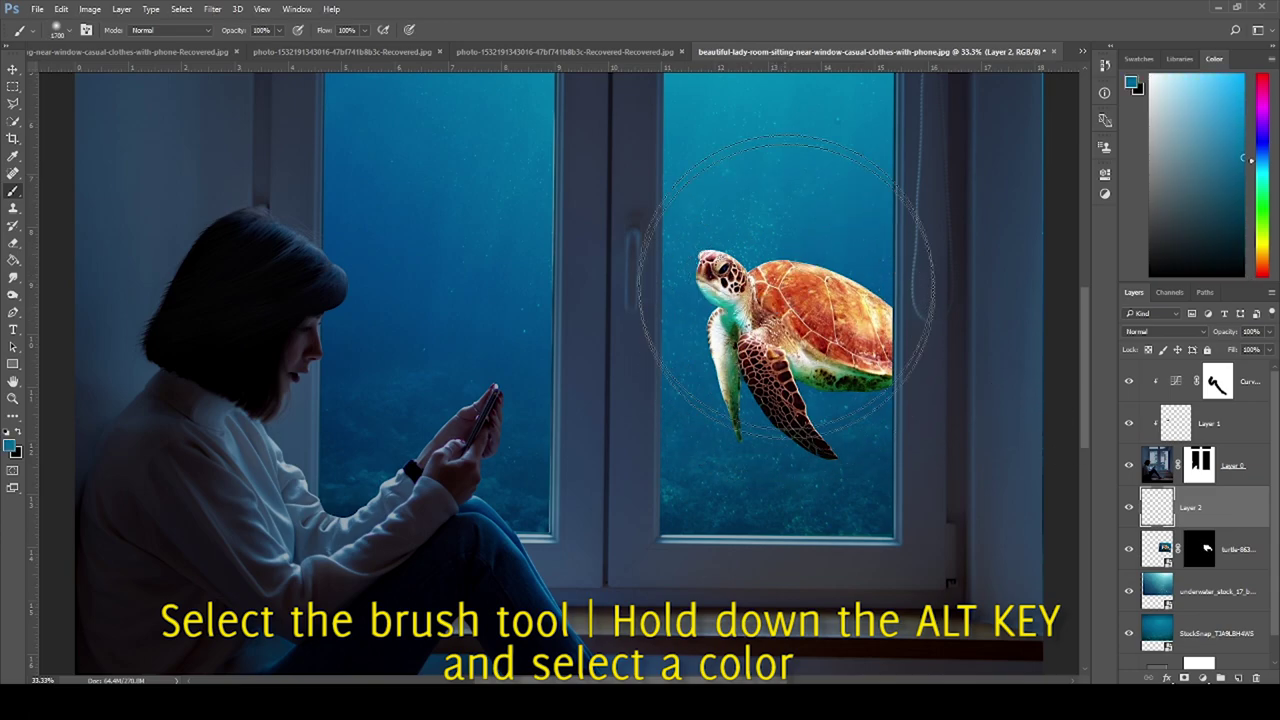
pyautogui.moveTo(780, 300); pyautogui.dragTo(757, 326)
pyautogui.click(840, 333)
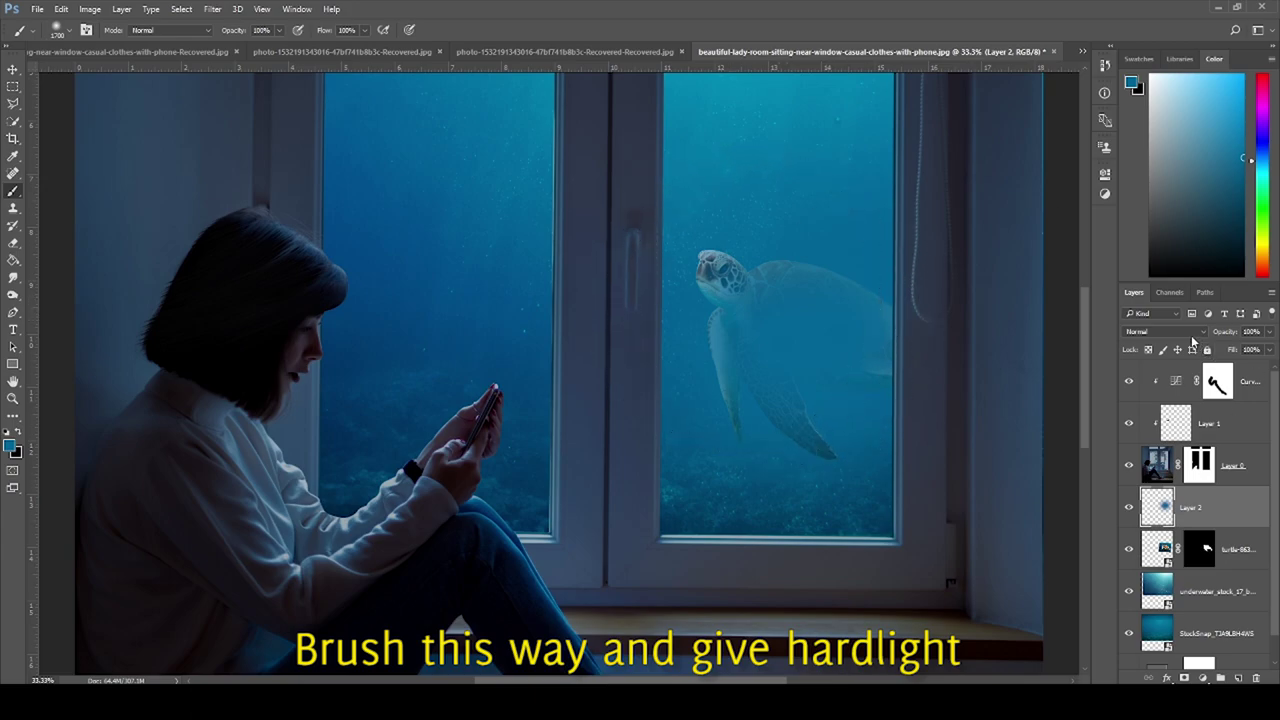
# Step: Set the teal paint layer to Hard Light at 42% opacity
pyautogui.click(1165, 331)
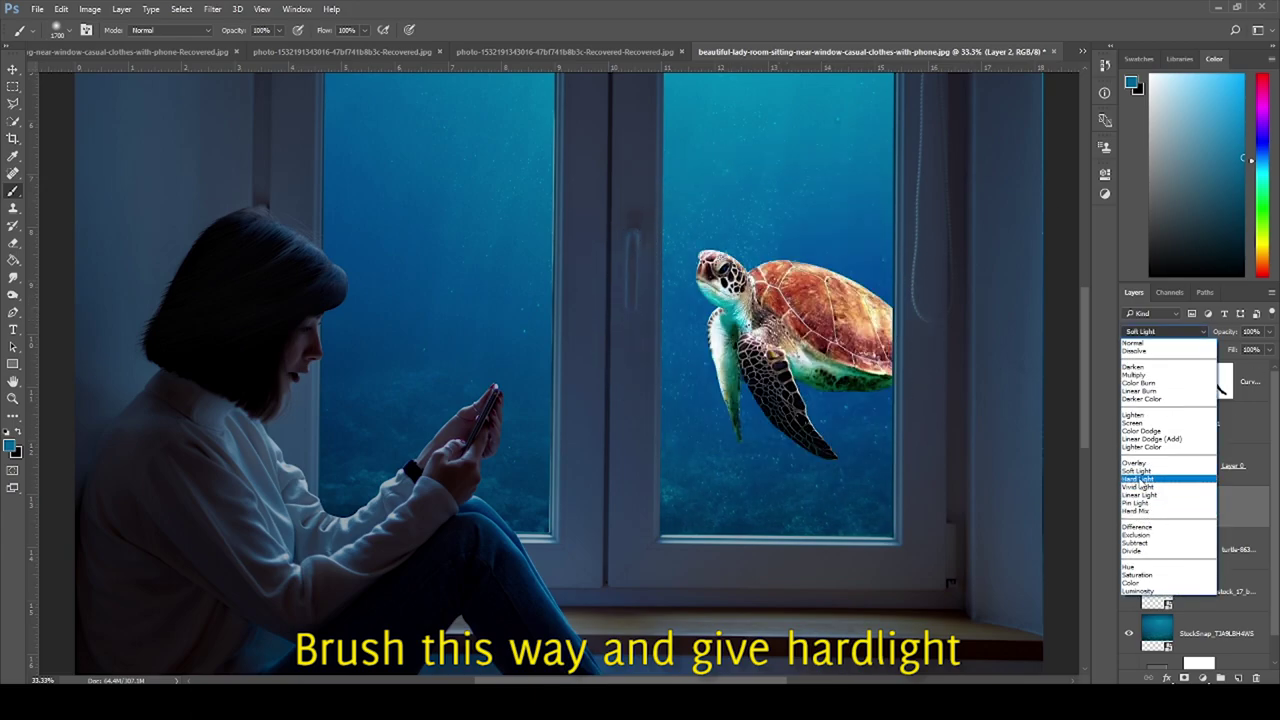
pyautogui.click(1138, 478)
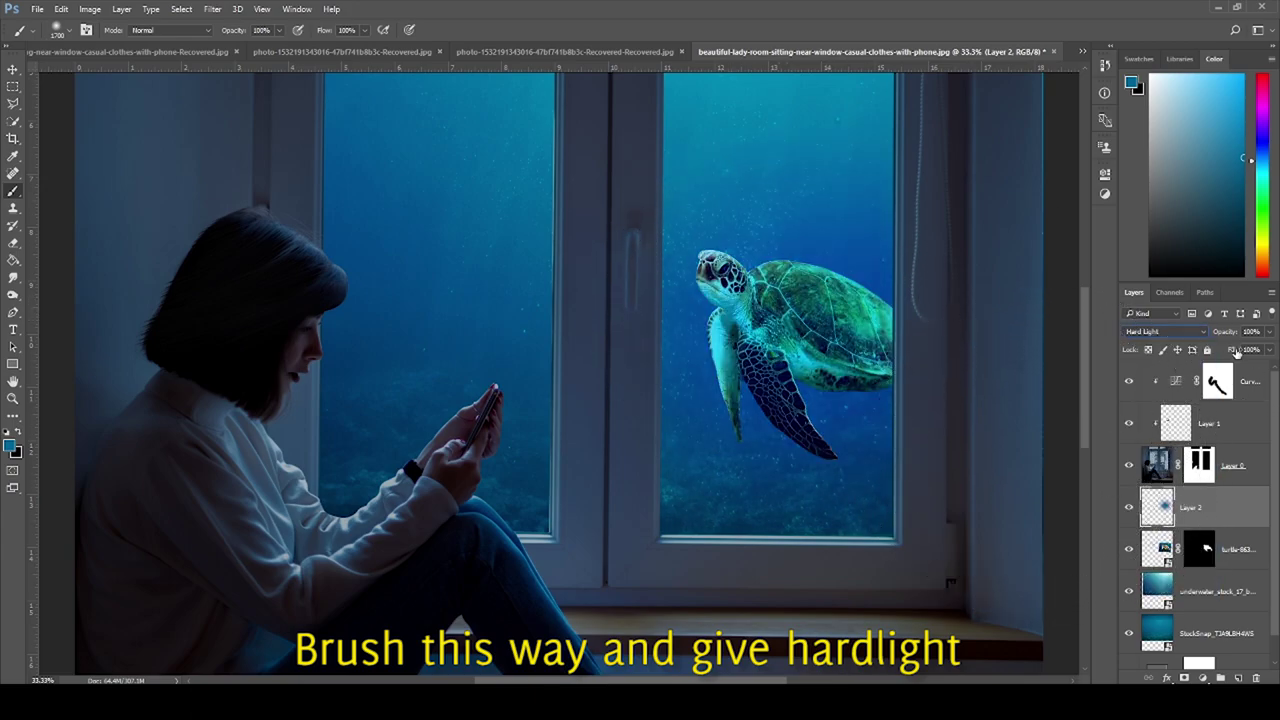
pyautogui.moveTo(1238, 335); pyautogui.dragTo(1202, 331)
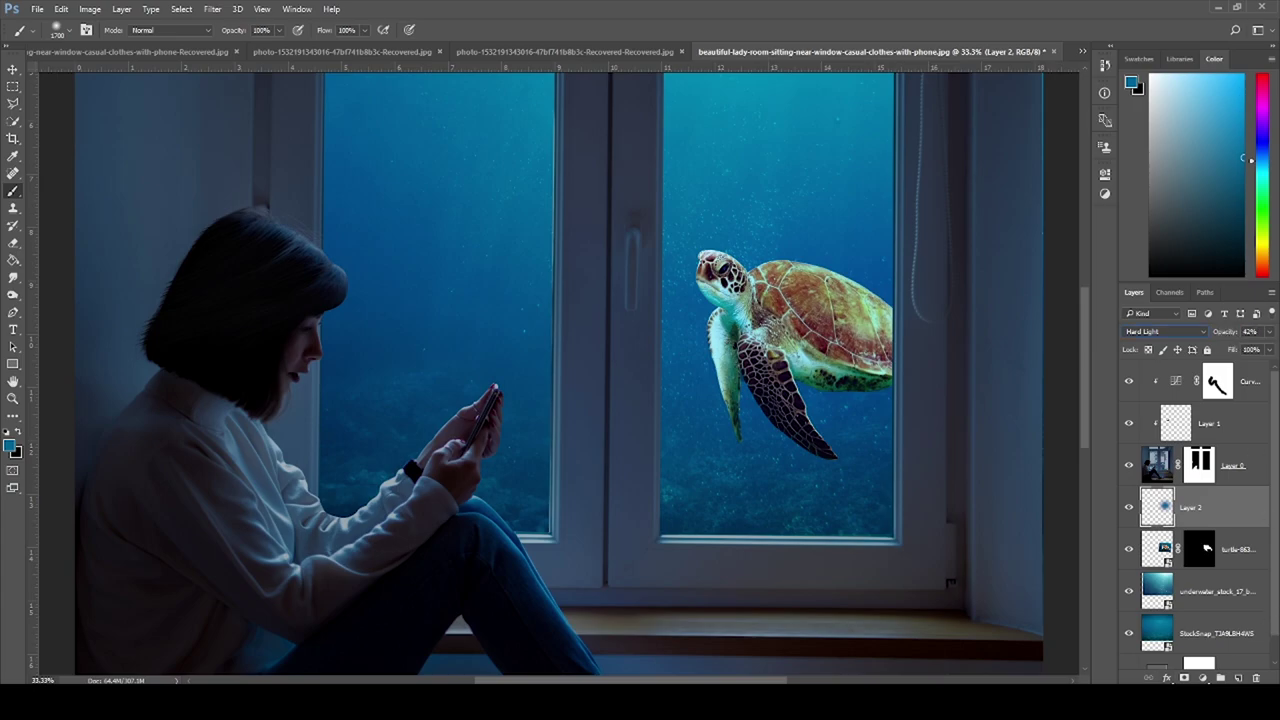
pyautogui.click(1242, 563)
# Step: Duplicate the turtle and shrink the copy into a distant turtle in the left pane
pyautogui.hotkey('ctrl', 'j')
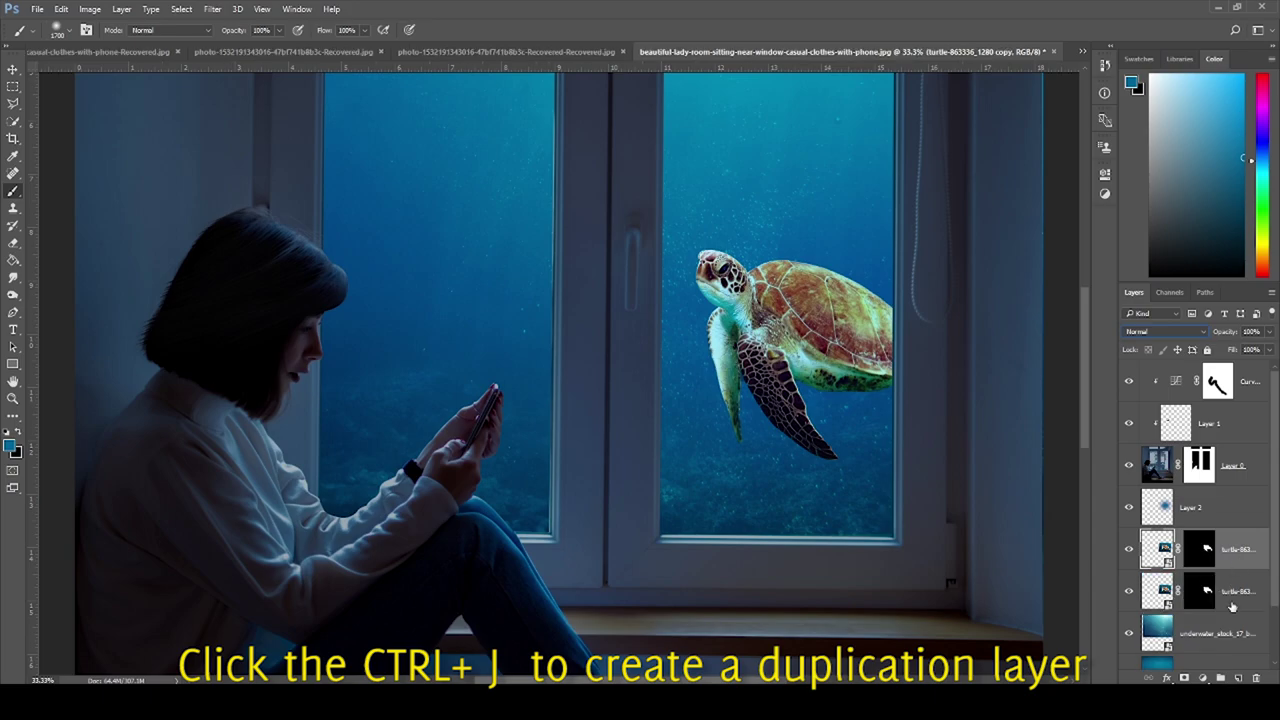
pyautogui.click(1235, 602)
pyautogui.hotkey('ctrl', 't')
pyautogui.moveTo(740, 442); pyautogui.dragTo(468, 424)
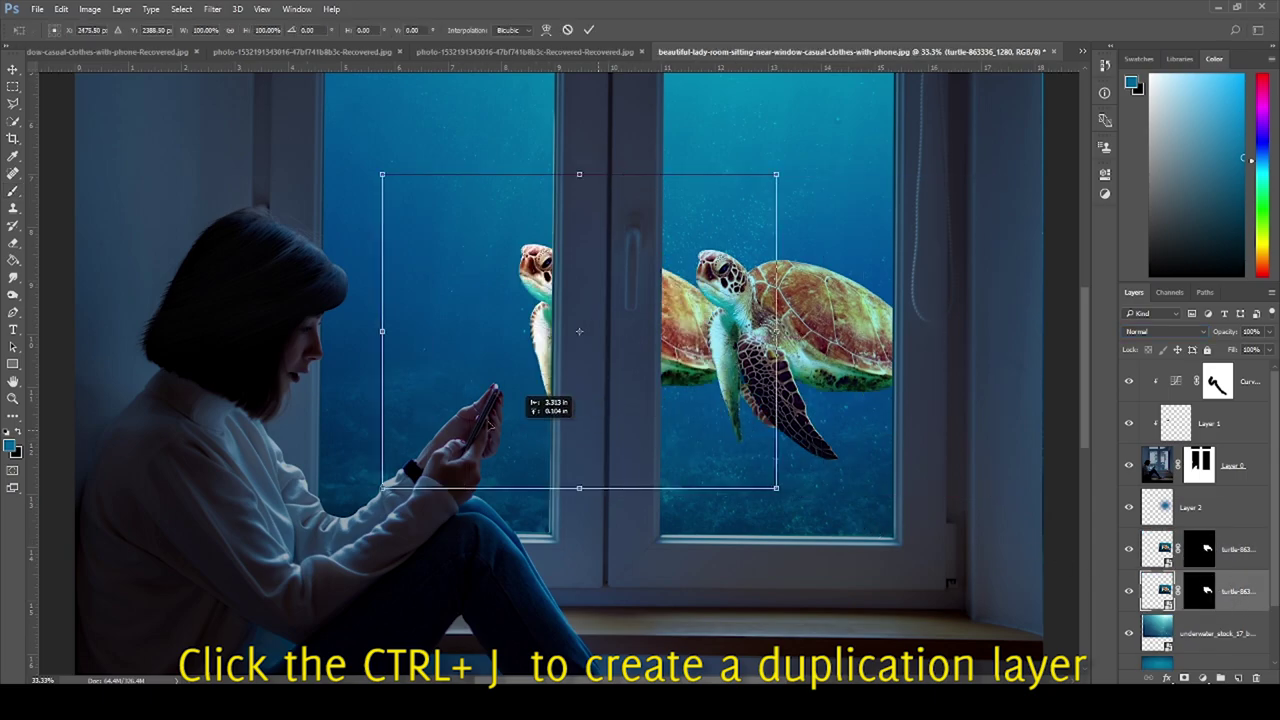
pyautogui.moveTo(727, 160)
pyautogui.mouseDown()
pyautogui.moveTo(429, 400)
pyautogui.moveTo(505, 345)
pyautogui.moveTo(527, 338)
pyautogui.moveTo(533, 354)
pyautogui.mouseUp()
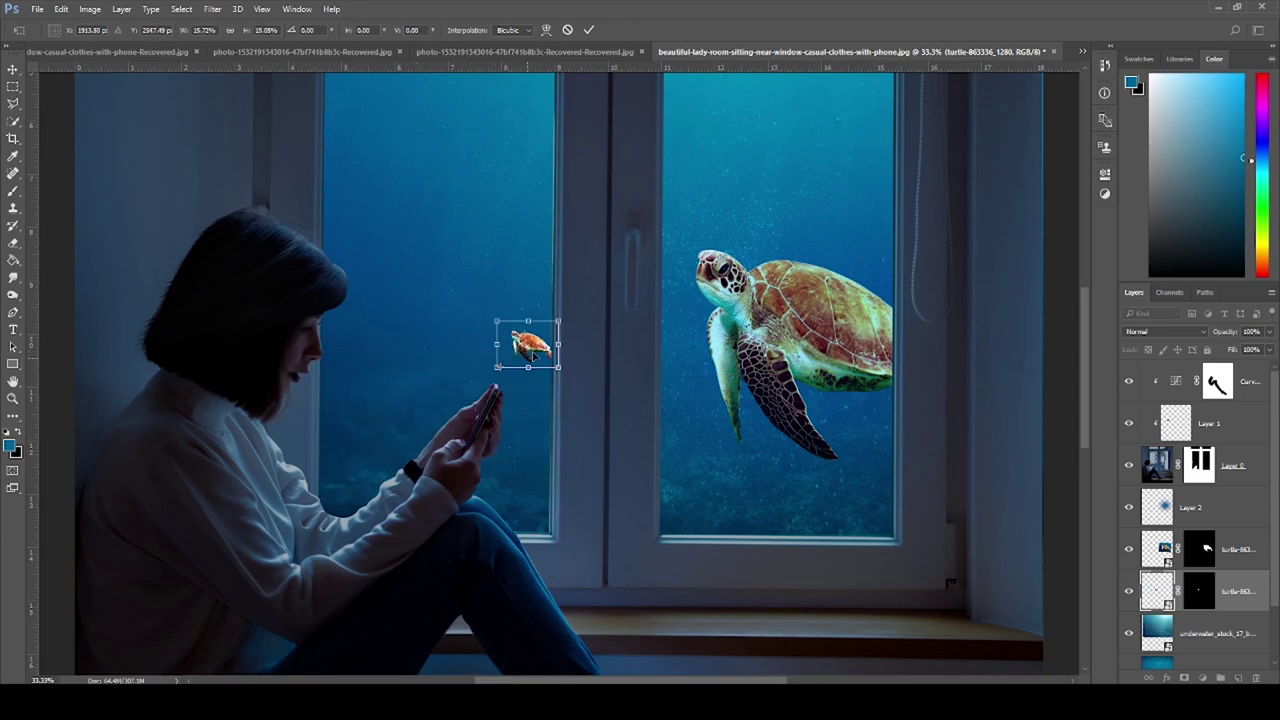
pyautogui.click(598, 29)
pyautogui.press('b')
pyautogui.write('41')
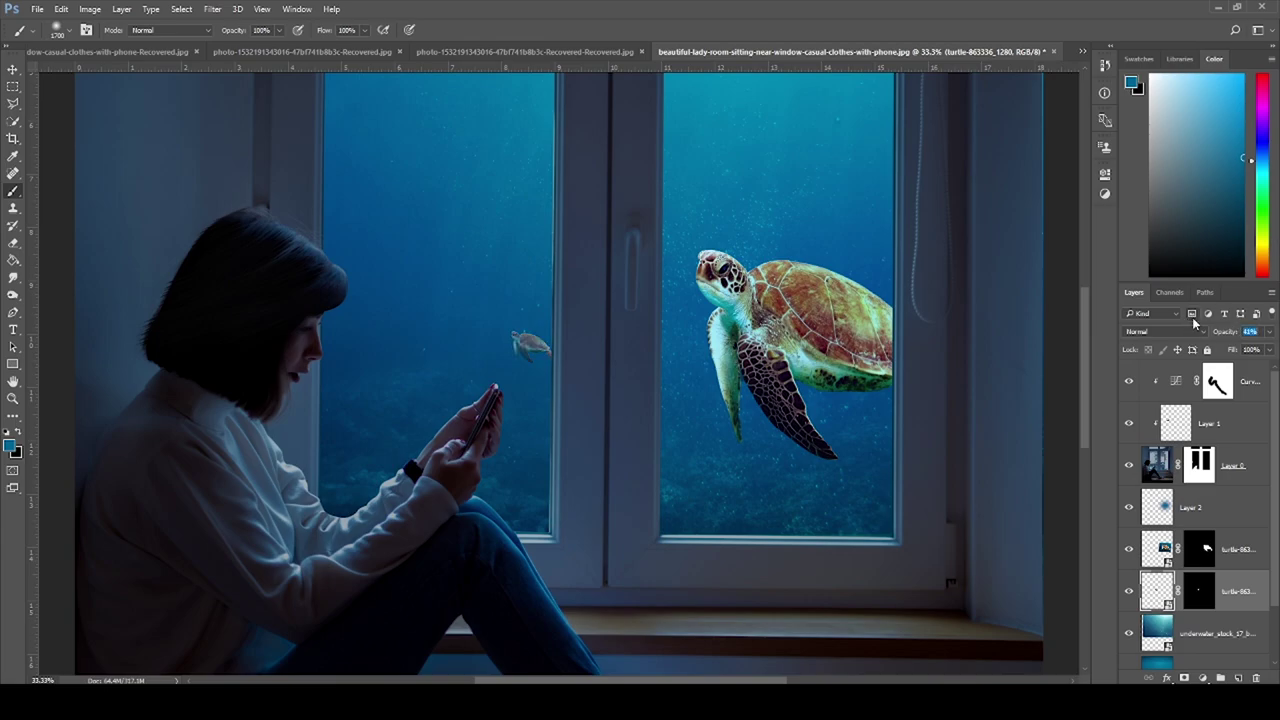
# Step: Place fish_set_03 above Layer 2, rotated about -14° and scaled to ~70% above the girl
pyautogui.hotkey('ctrl', '-')
pyautogui.hotkey('ctrl', '-')
pyautogui.click(1190, 507)
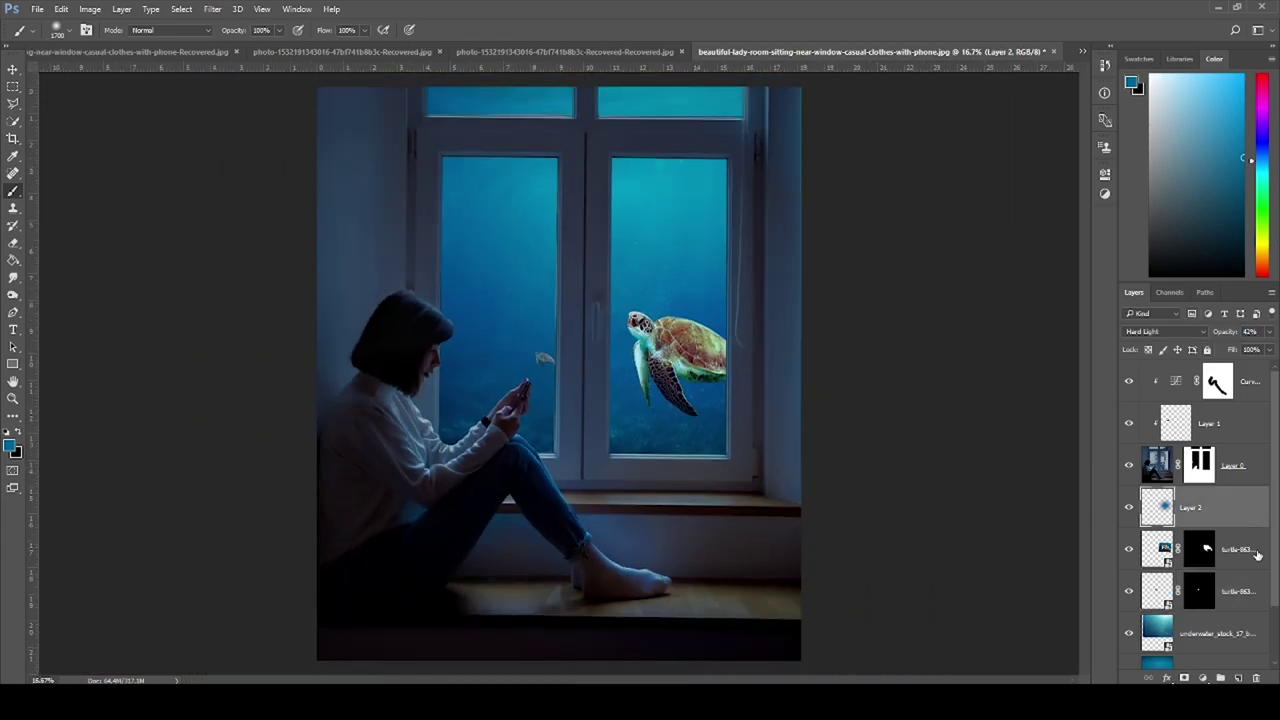
pyautogui.click(35, 9)
pyautogui.click(135, 323)
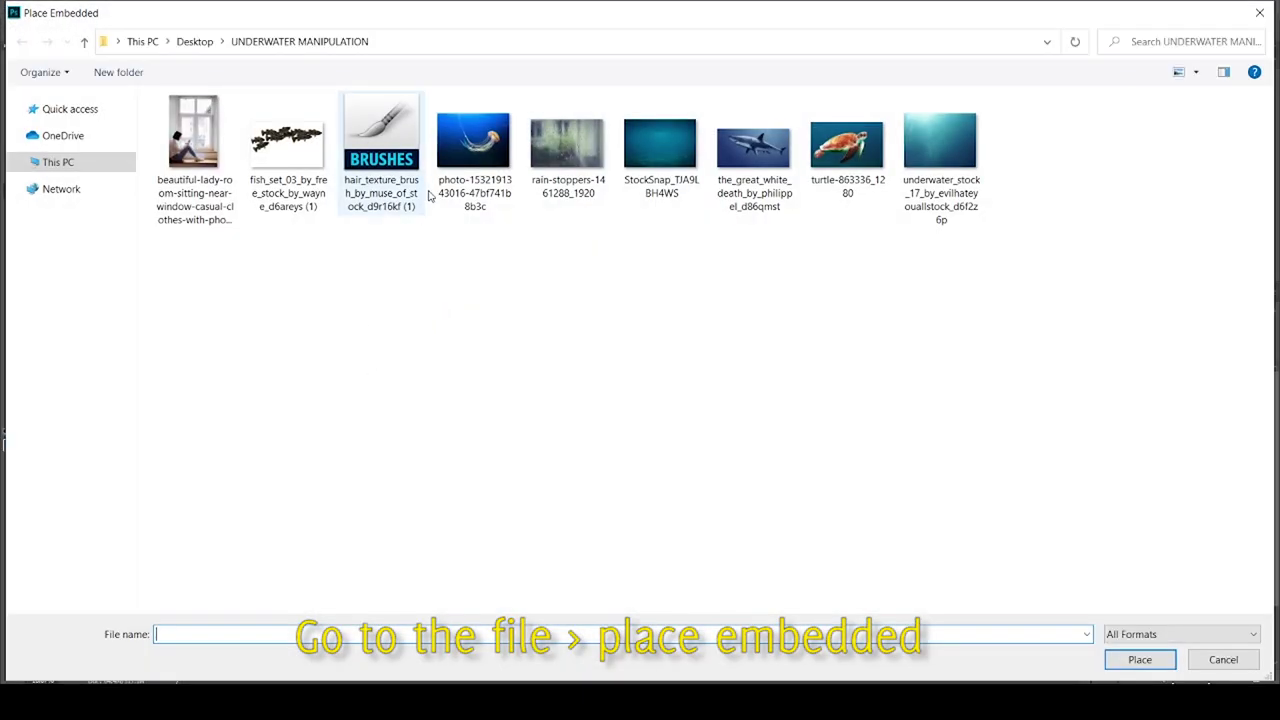
pyautogui.click(290, 133)
pyautogui.press('Return')
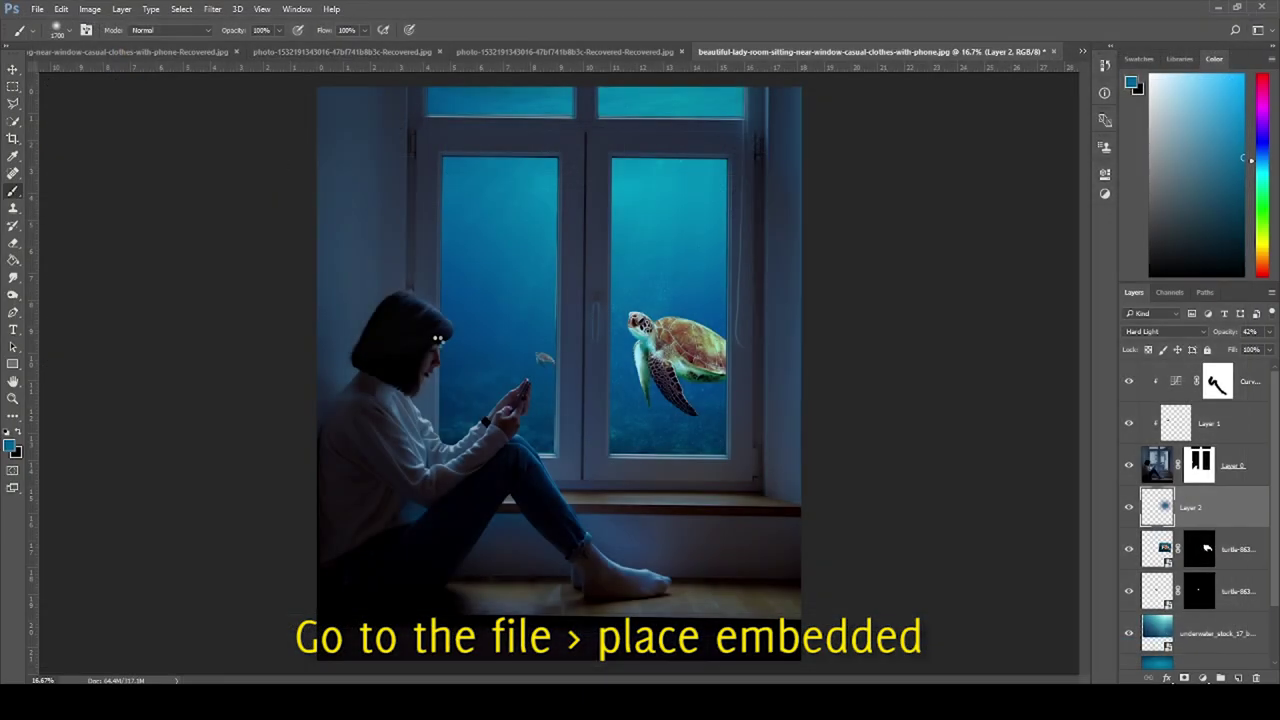
pyautogui.moveTo(605, 405)
pyautogui.mouseDown()
pyautogui.moveTo(590, 360)
pyautogui.moveTo(504, 331)
pyautogui.mouseUp()
pyautogui.moveTo(531, 279); pyautogui.dragTo(514, 299)
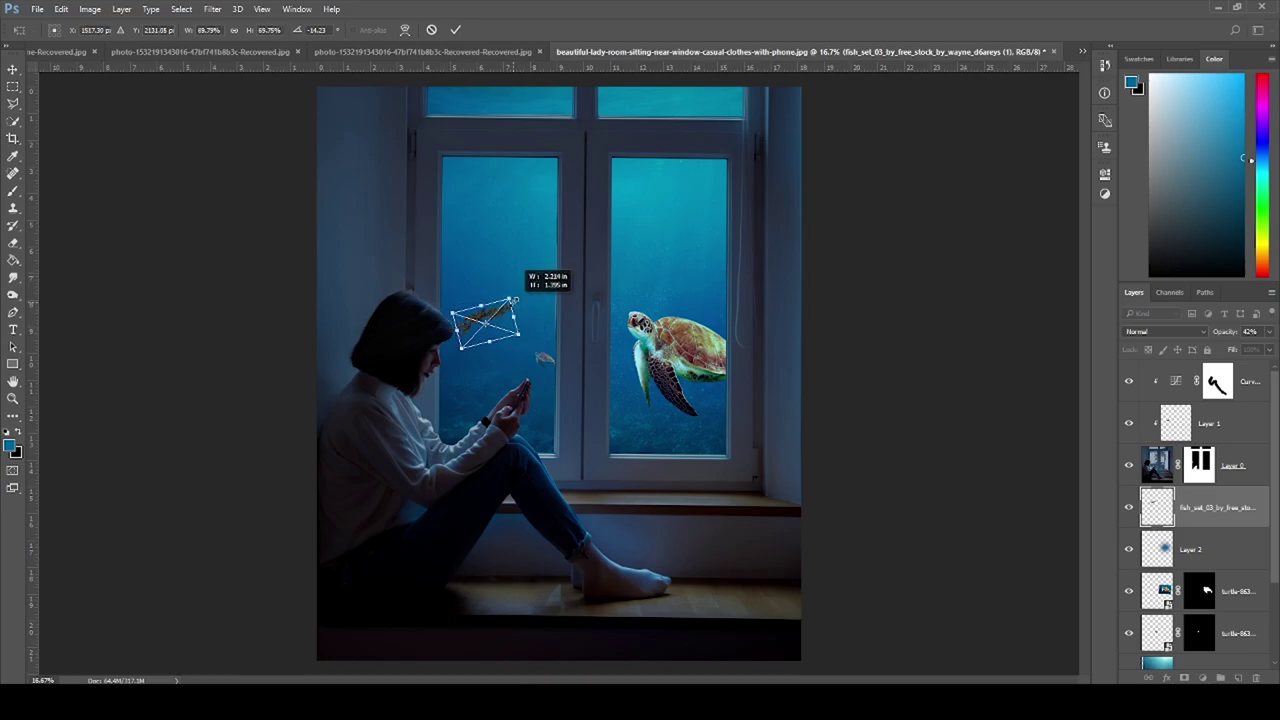
pyautogui.click(456, 30)
# Step: Clip a Color Balance adjustment to the fish layer with midtones 0, 18, 67
pyautogui.press('b')
pyautogui.click(1204, 678)
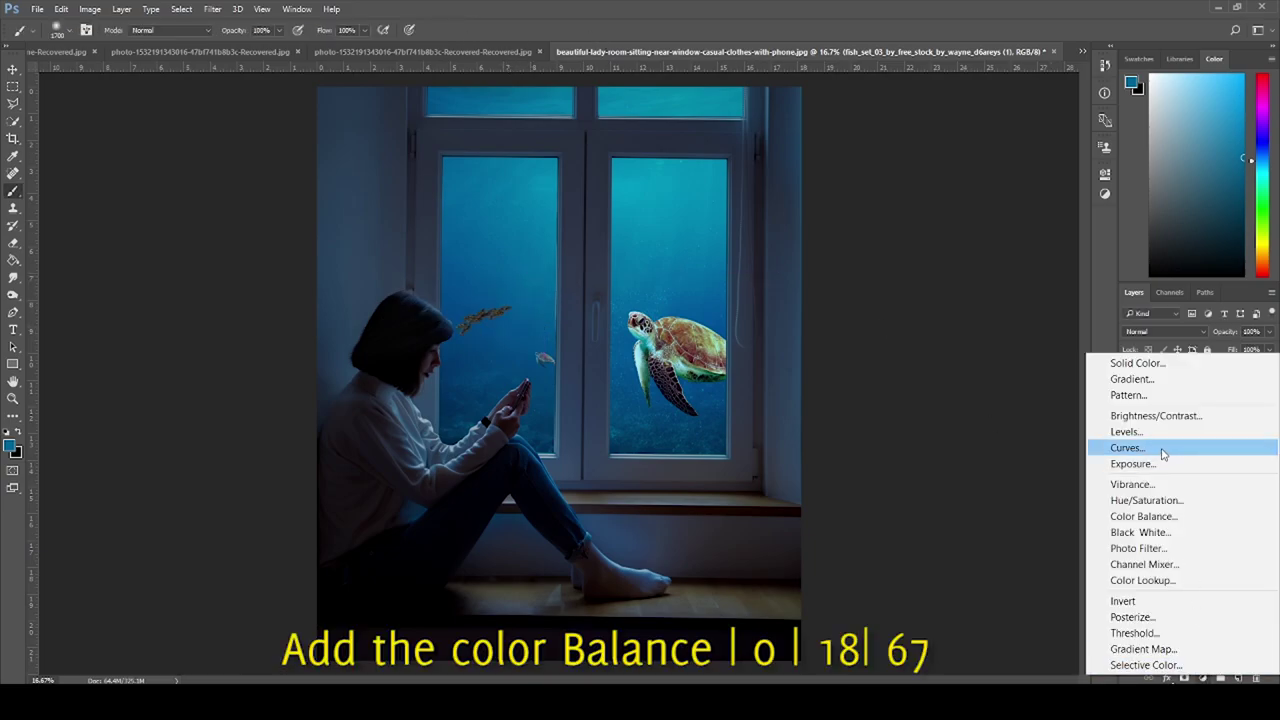
pyautogui.click(1163, 517)
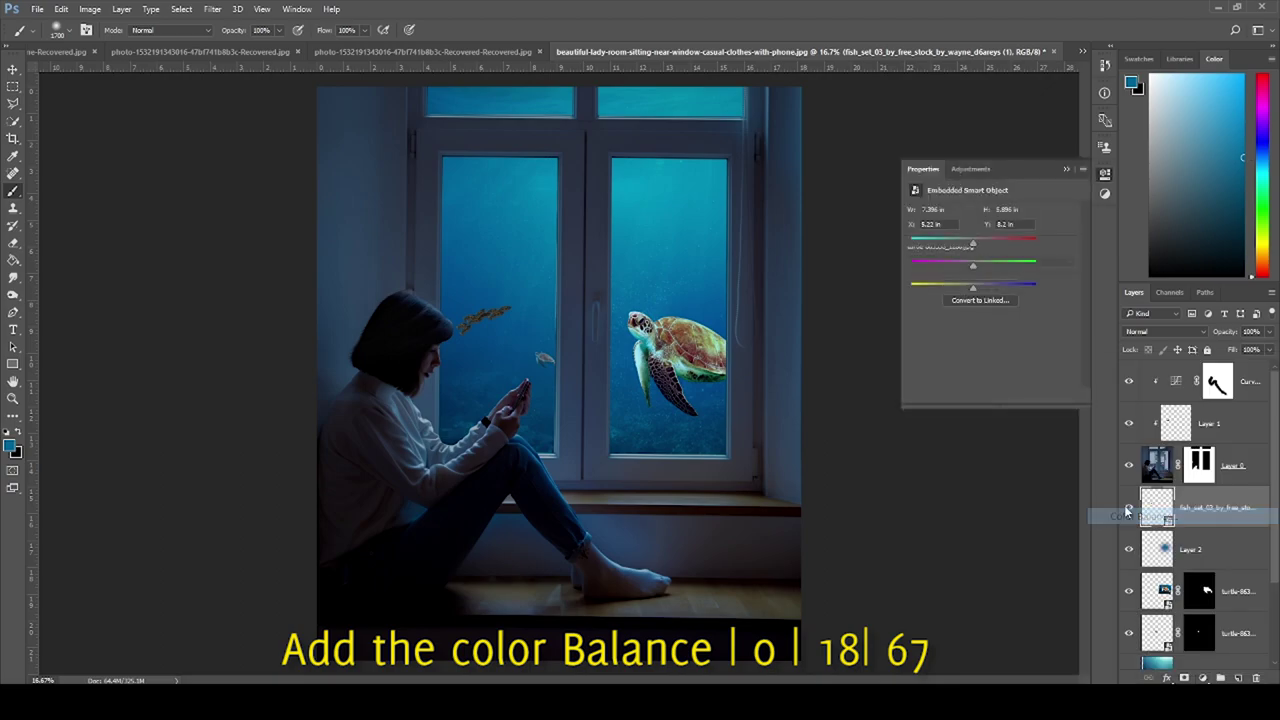
pyautogui.click(988, 396)
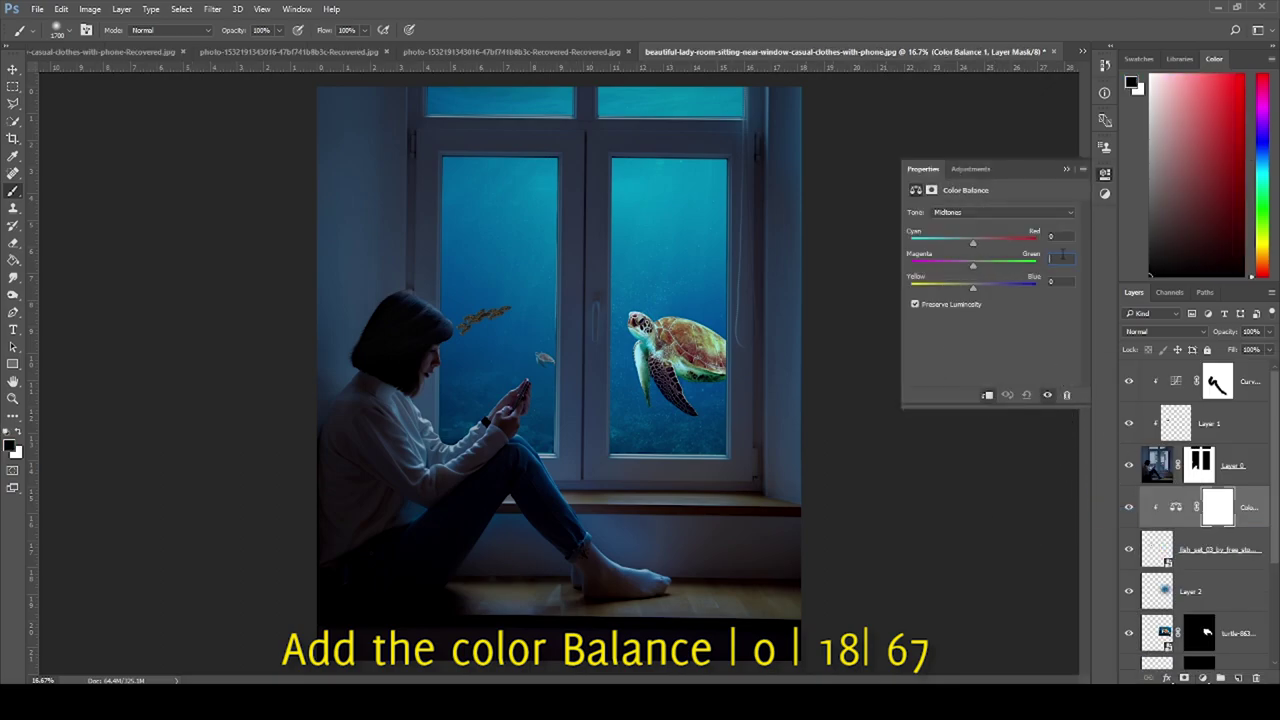
pyautogui.write('18')
pyautogui.press('Tab')
pyautogui.write('67')
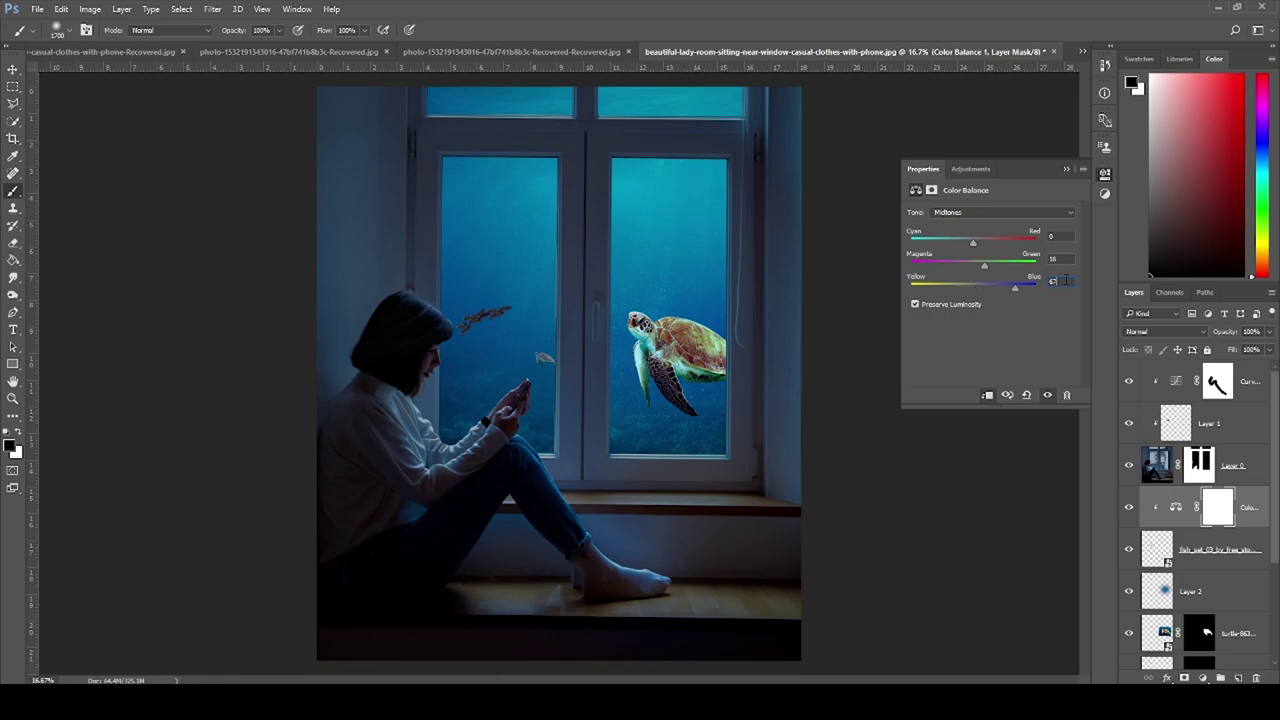
pyautogui.press('Return')
pyautogui.click(1200, 557)
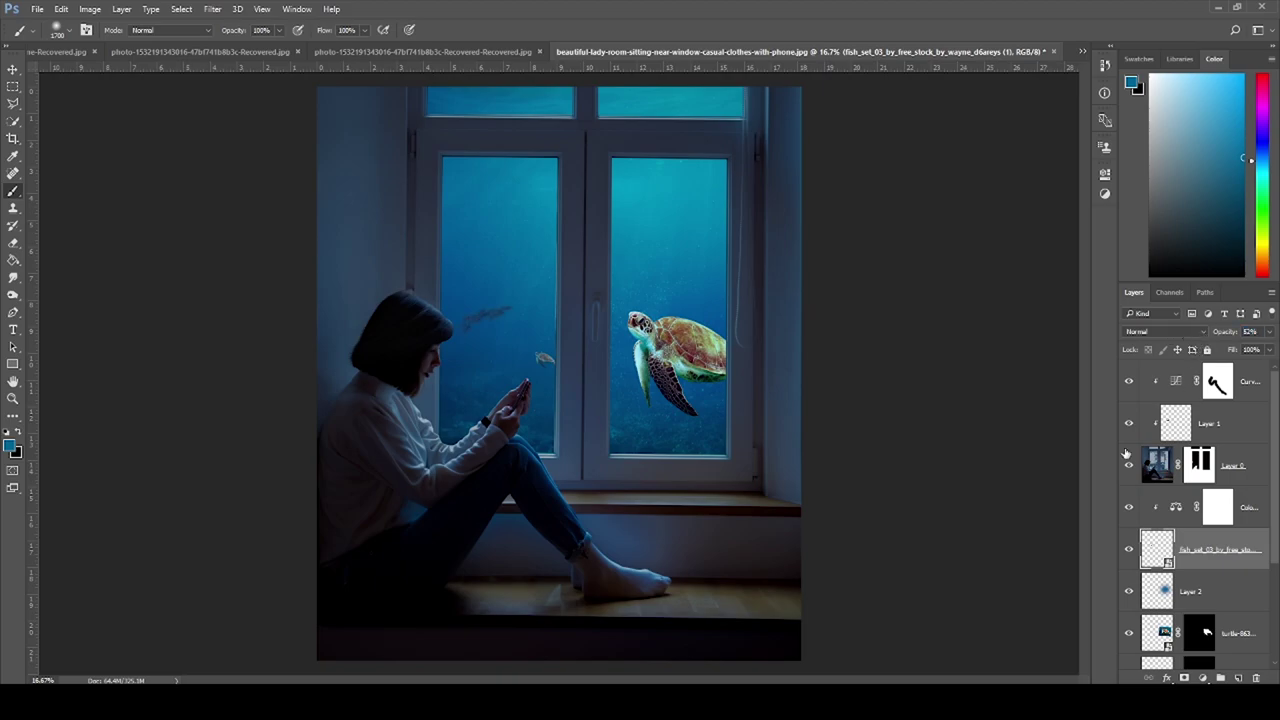
pyautogui.click(1217, 381)
# Step: Place the great white shark image embedded, nudged slightly right and down
pyautogui.click(36, 8)
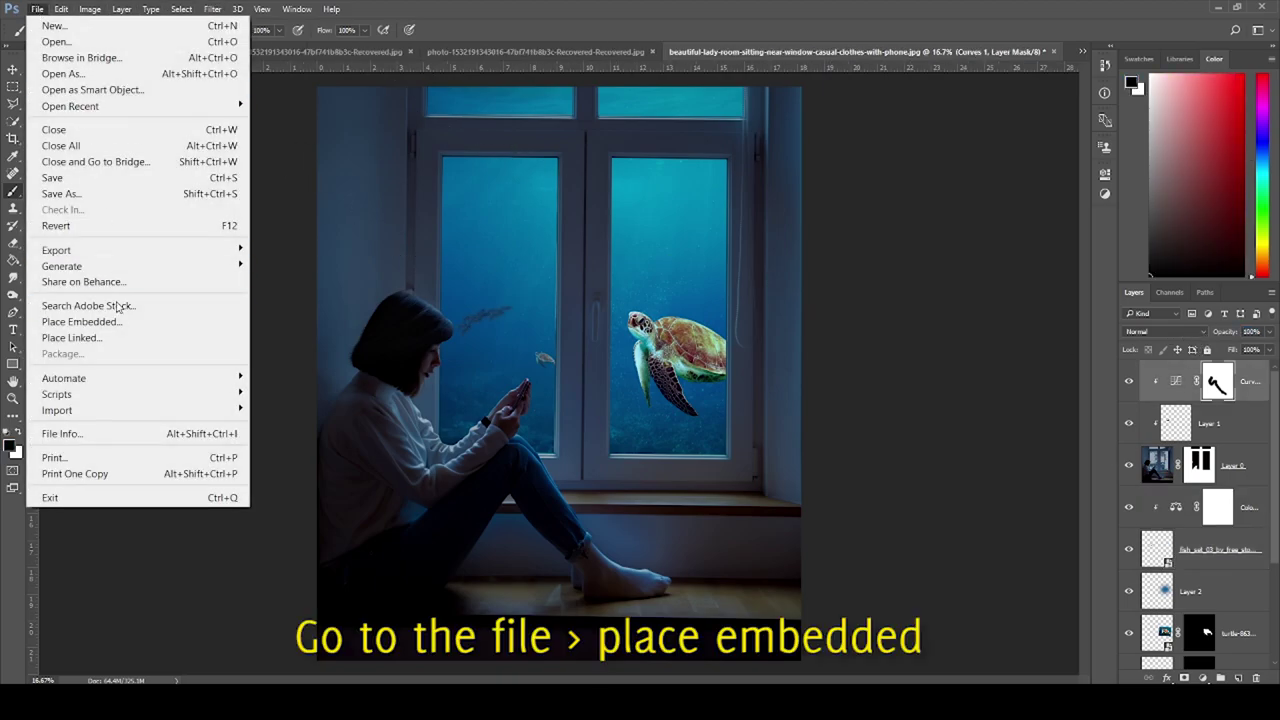
pyautogui.click(118, 321)
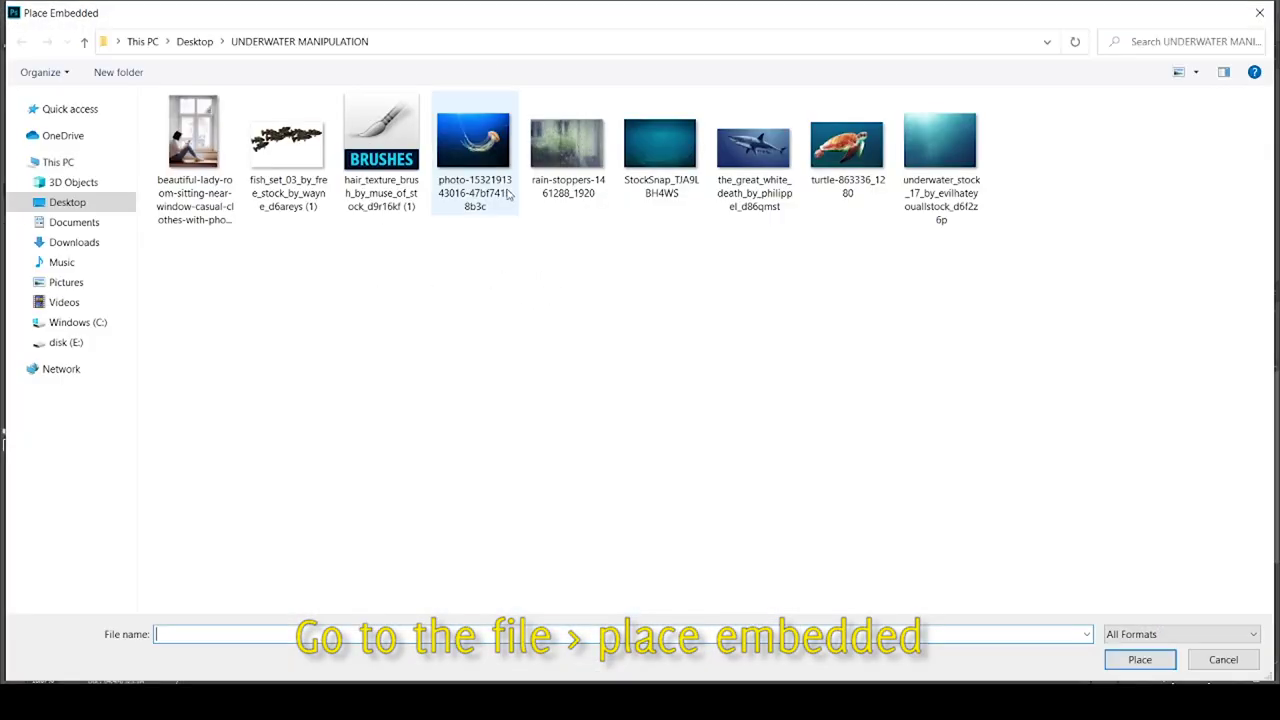
pyautogui.doubleClick(754, 155)
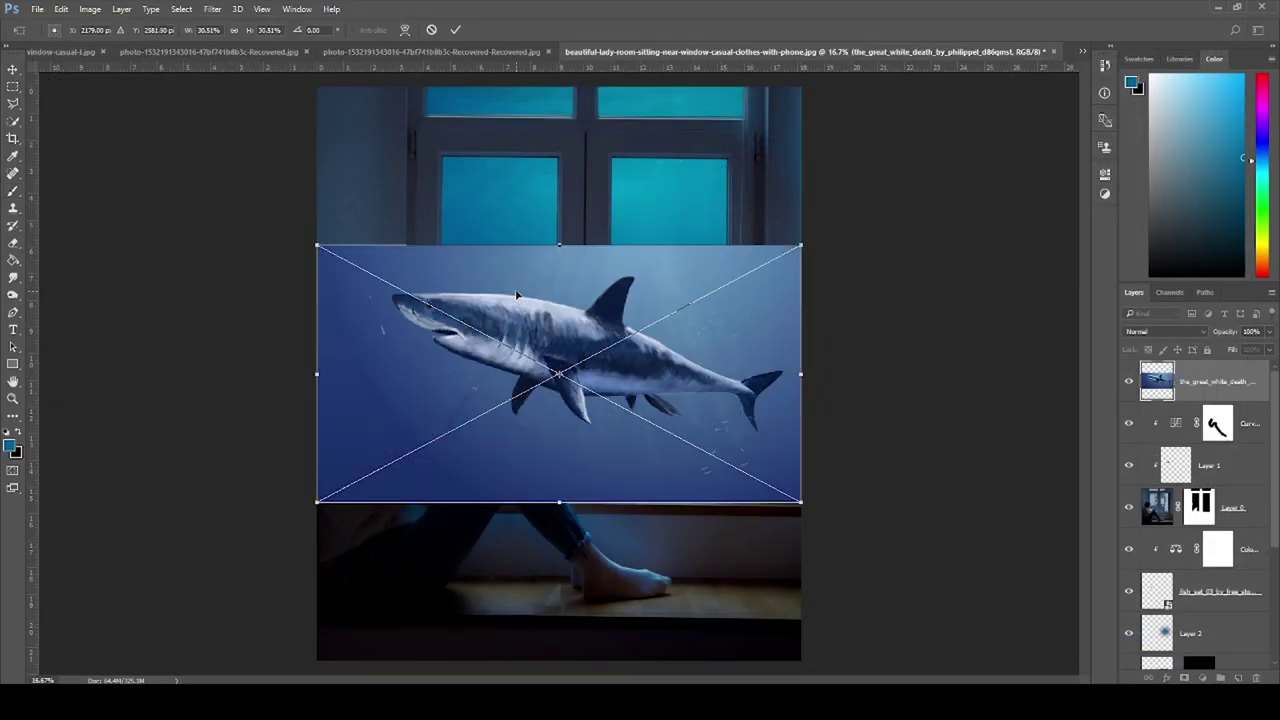
pyautogui.moveTo(537, 368); pyautogui.dragTo(555, 386)
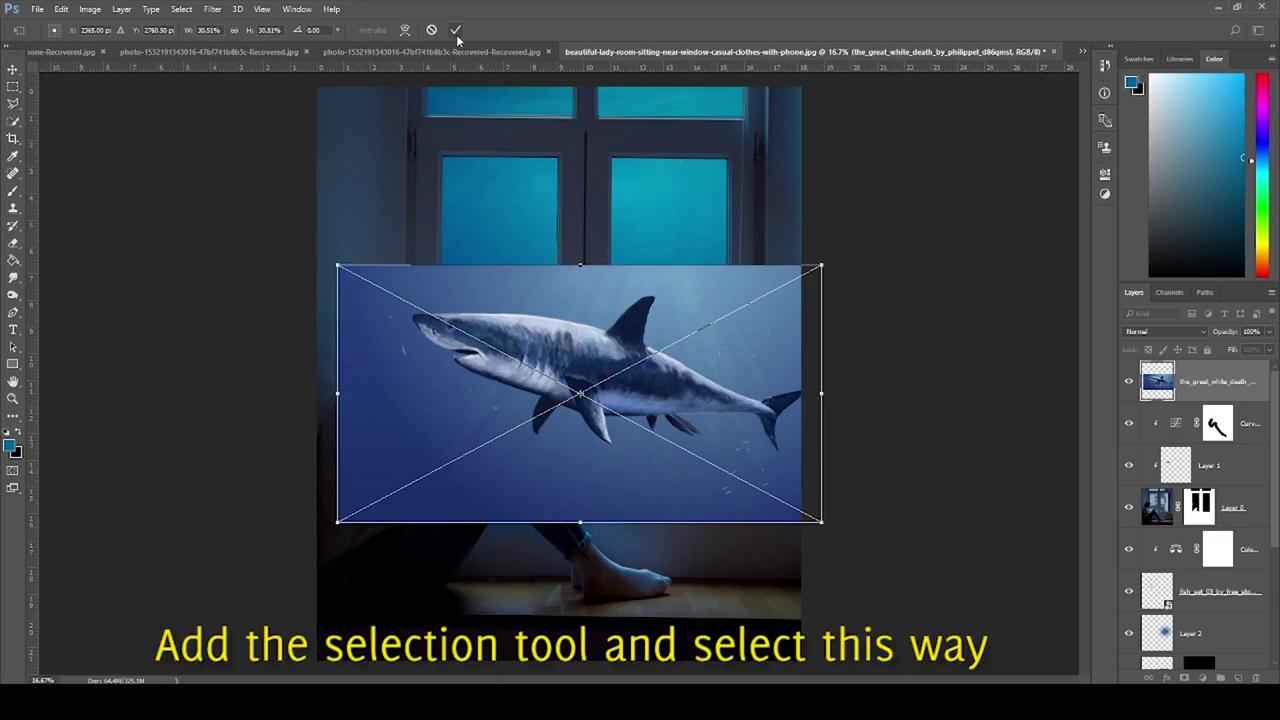
pyautogui.press('Return')
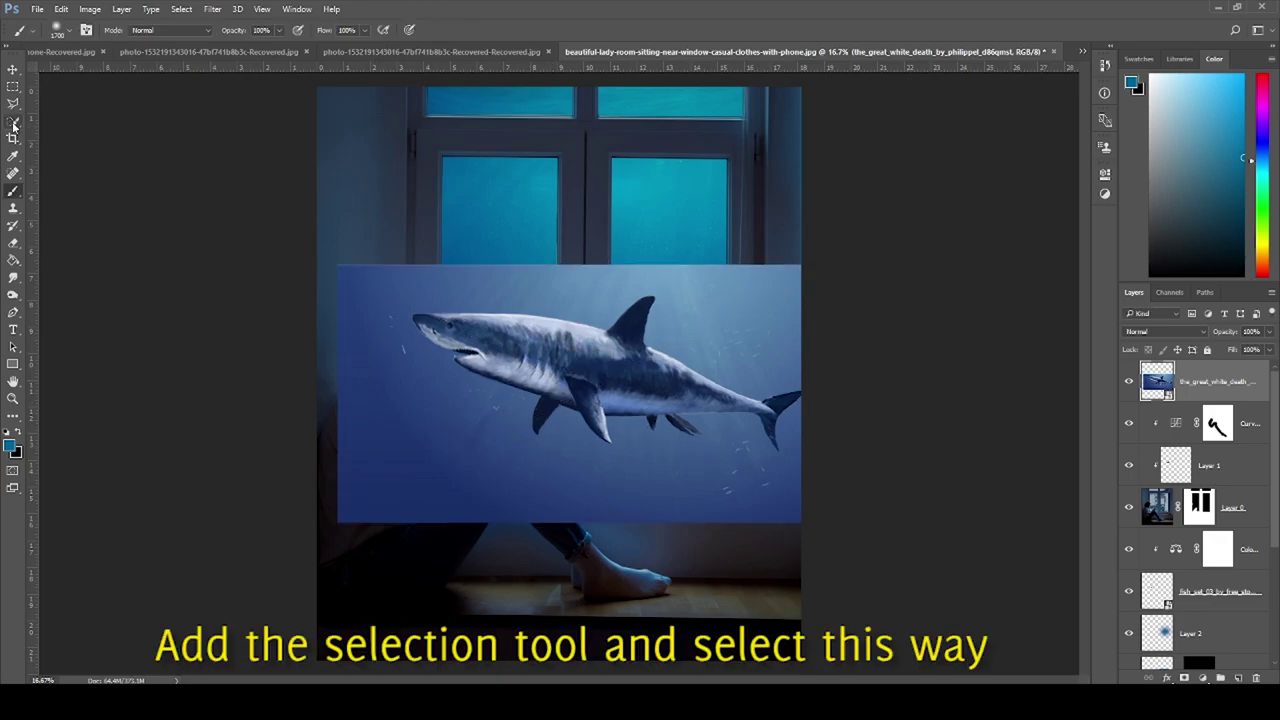
# Step: Trace the whole shark, snout to fins, with Quick Selection, checking edges zoomed in
pyautogui.click(13, 121)
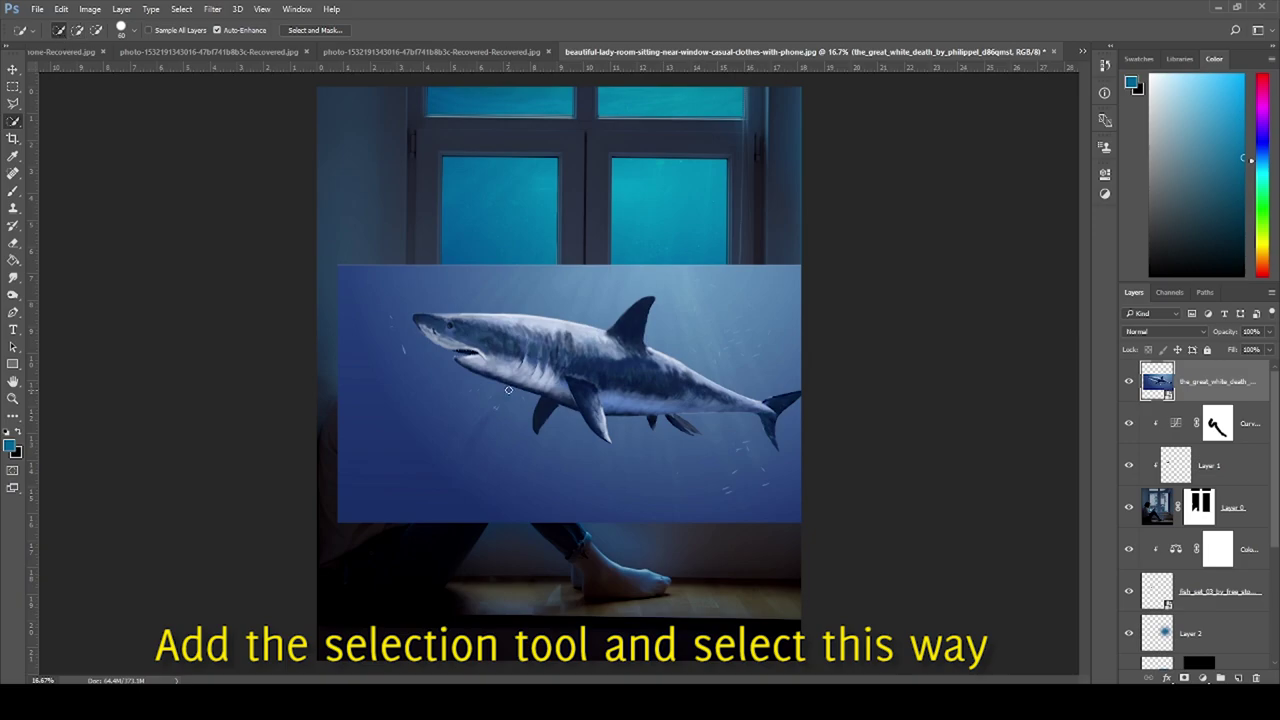
pyautogui.hotkey('ctrl', '+')
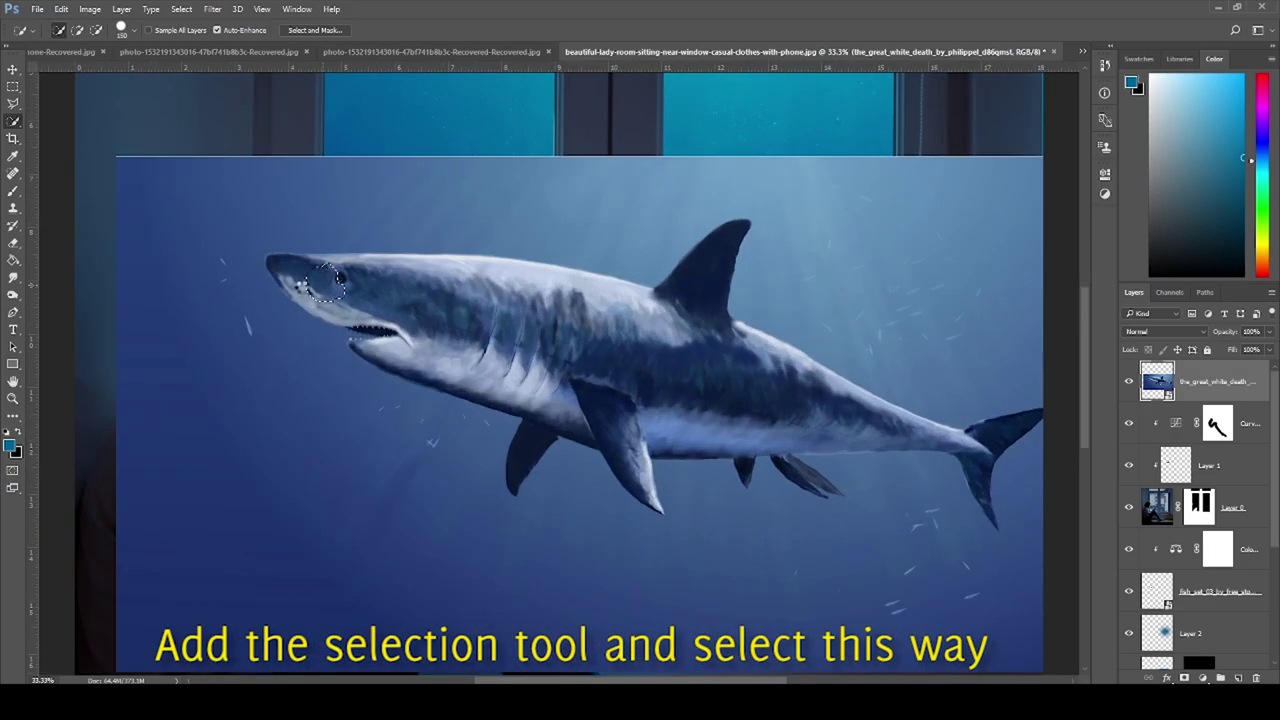
pyautogui.moveTo(325, 284); pyautogui.dragTo(293, 274)
pyautogui.moveTo(477, 296)
pyautogui.mouseDown()
pyautogui.moveTo(843, 426)
pyautogui.moveTo(995, 521)
pyautogui.moveTo(745, 485)
pyautogui.mouseUp()
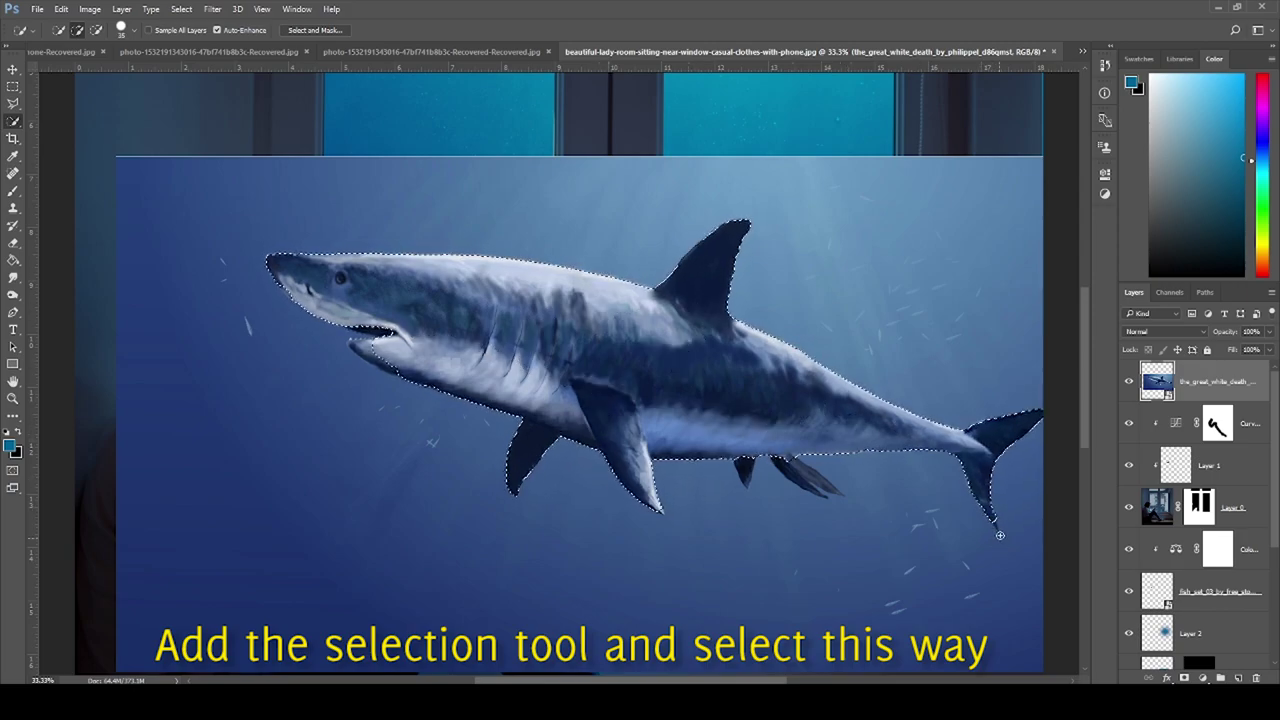
pyautogui.press('[')
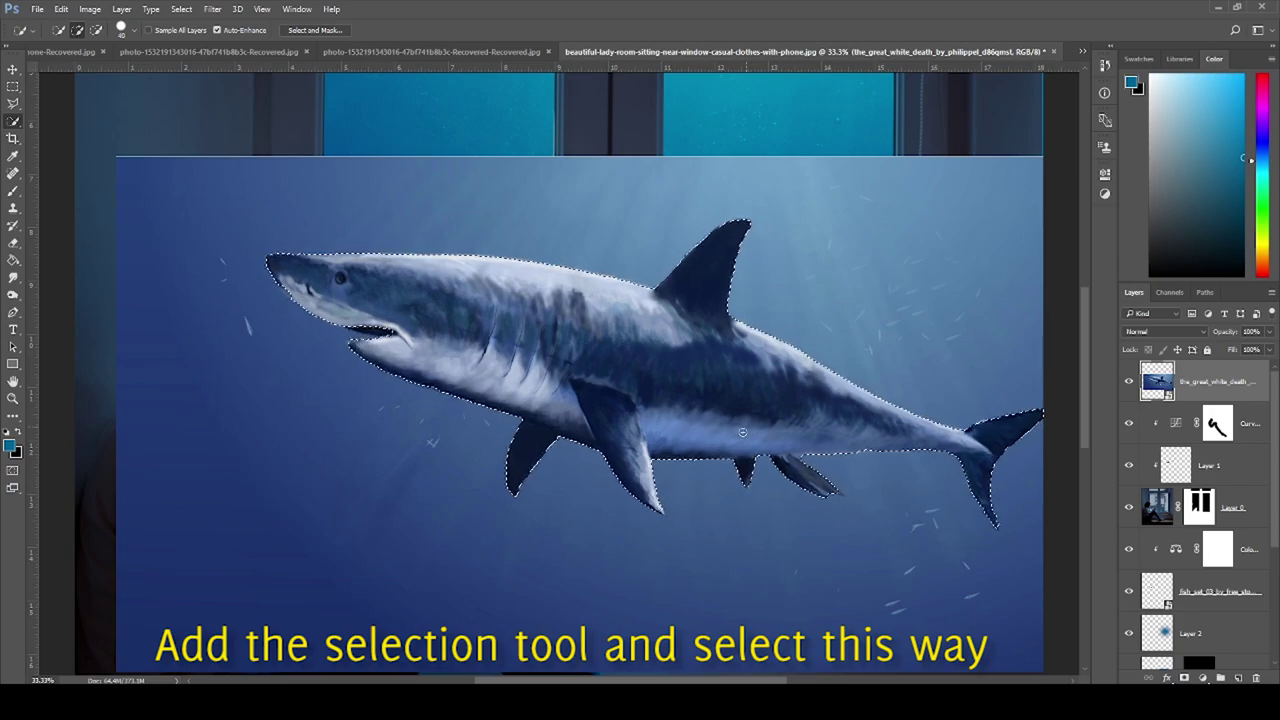
pyautogui.hotkey('ctrl', '+')
pyautogui.hotkey('ctrl', '+')
pyautogui.hscroll(5, 757, 553)
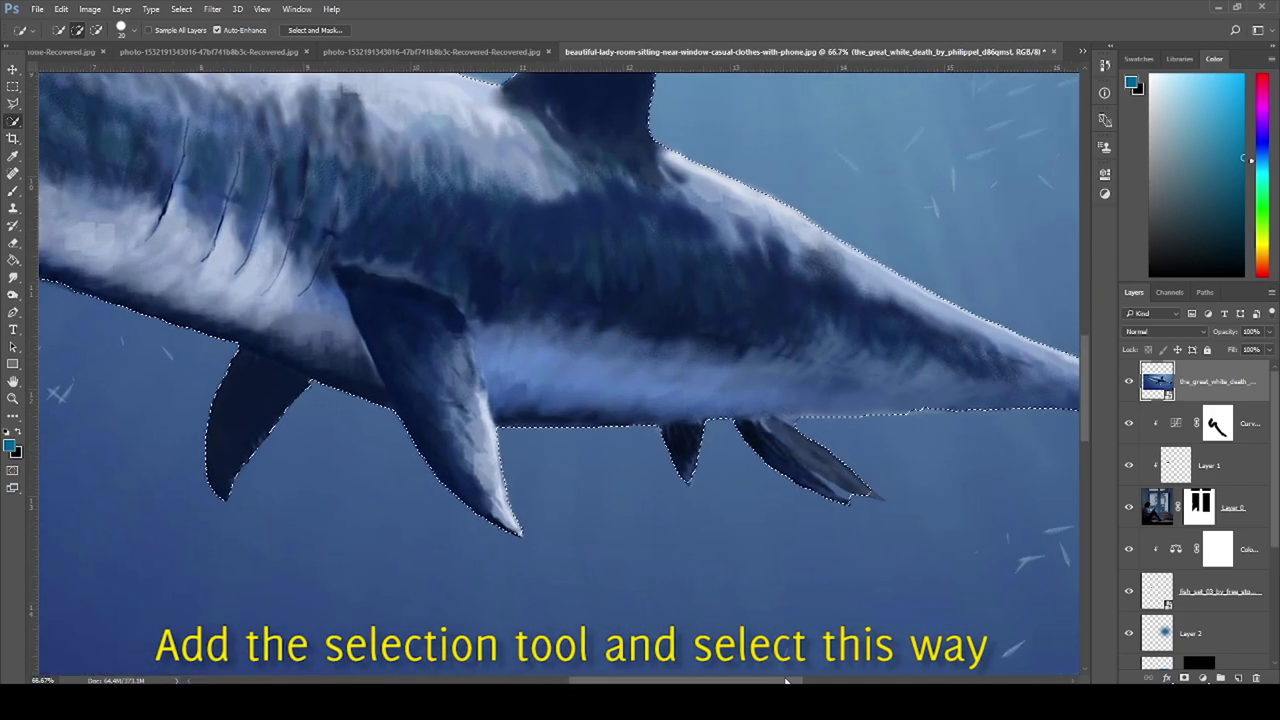
pyautogui.hotkey('ctrl', '+')
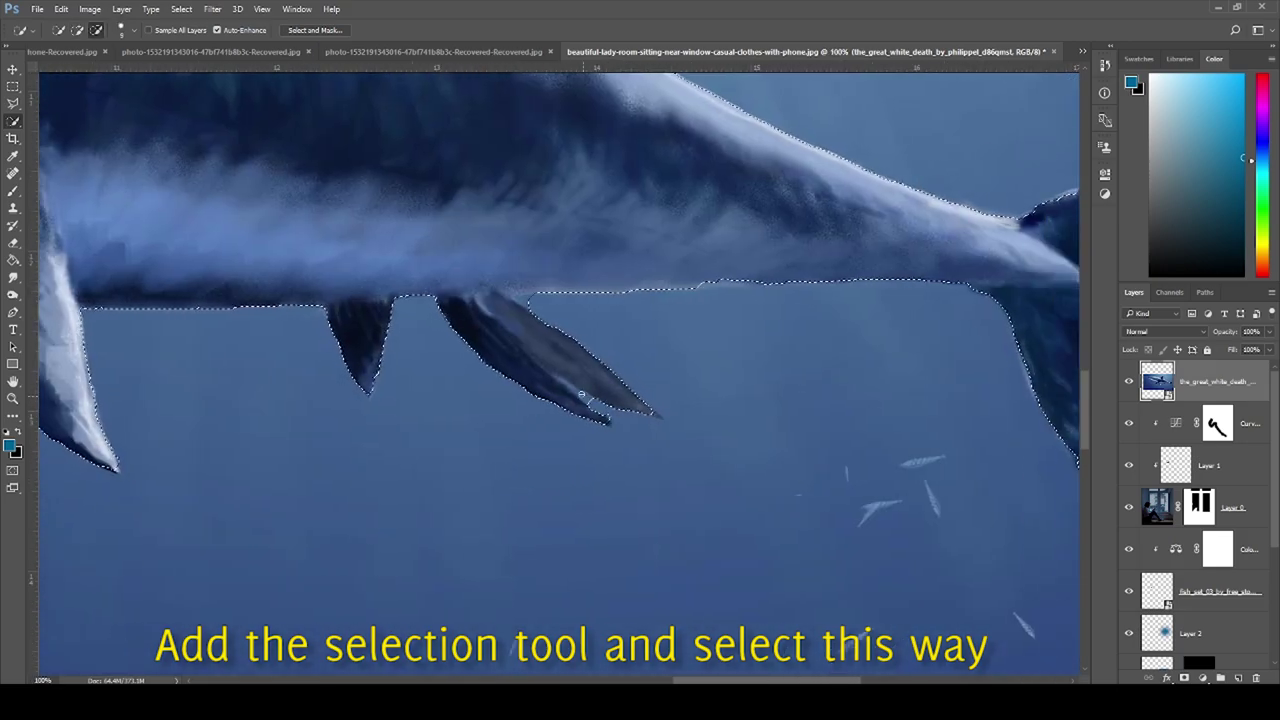
pyautogui.hscroll(5, 721, 615)
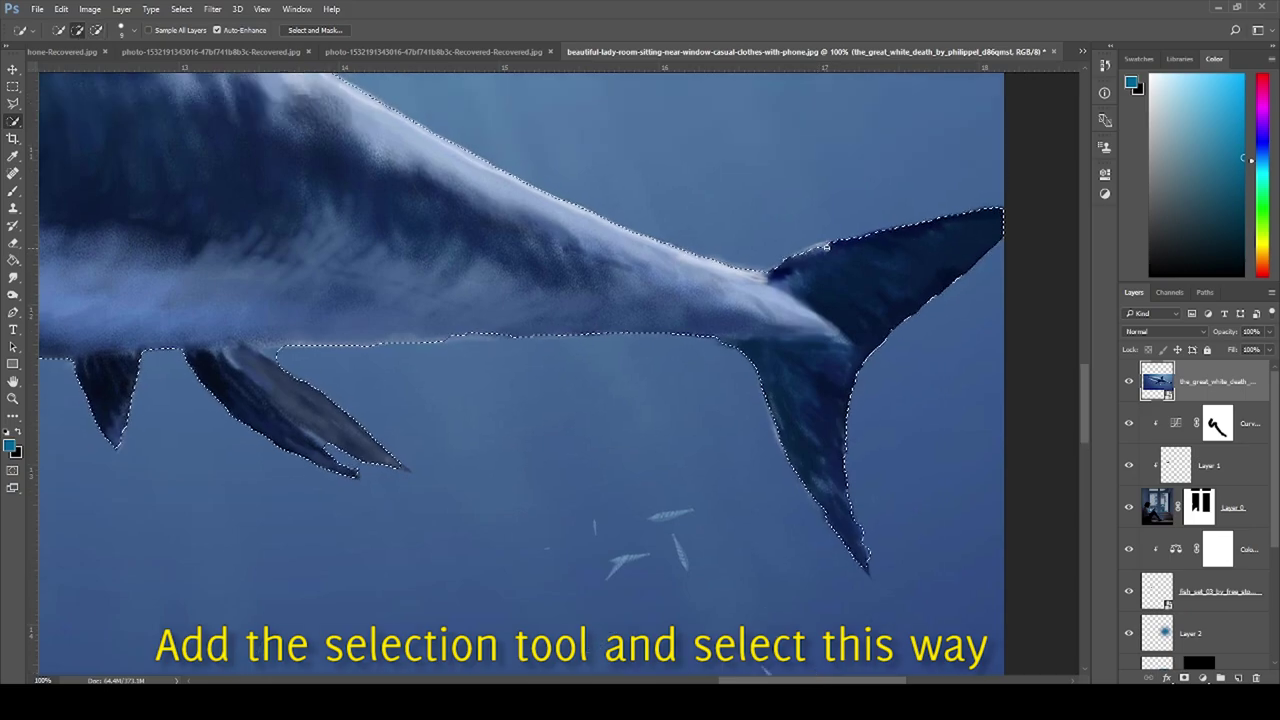
pyautogui.hscroll(-5, 721, 620)
pyautogui.hscroll(-5, 600, 550)
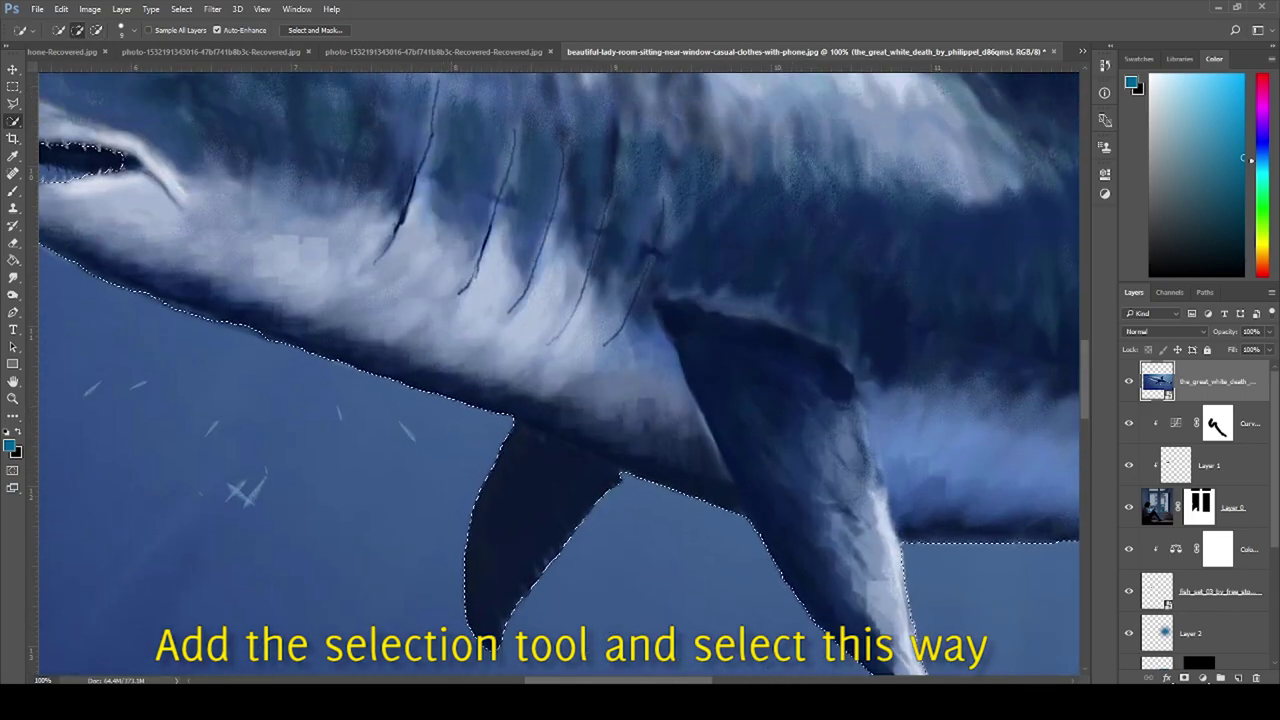
pyautogui.hscroll(-3, 400, 450)
pyautogui.scroll(3, 232, 366)
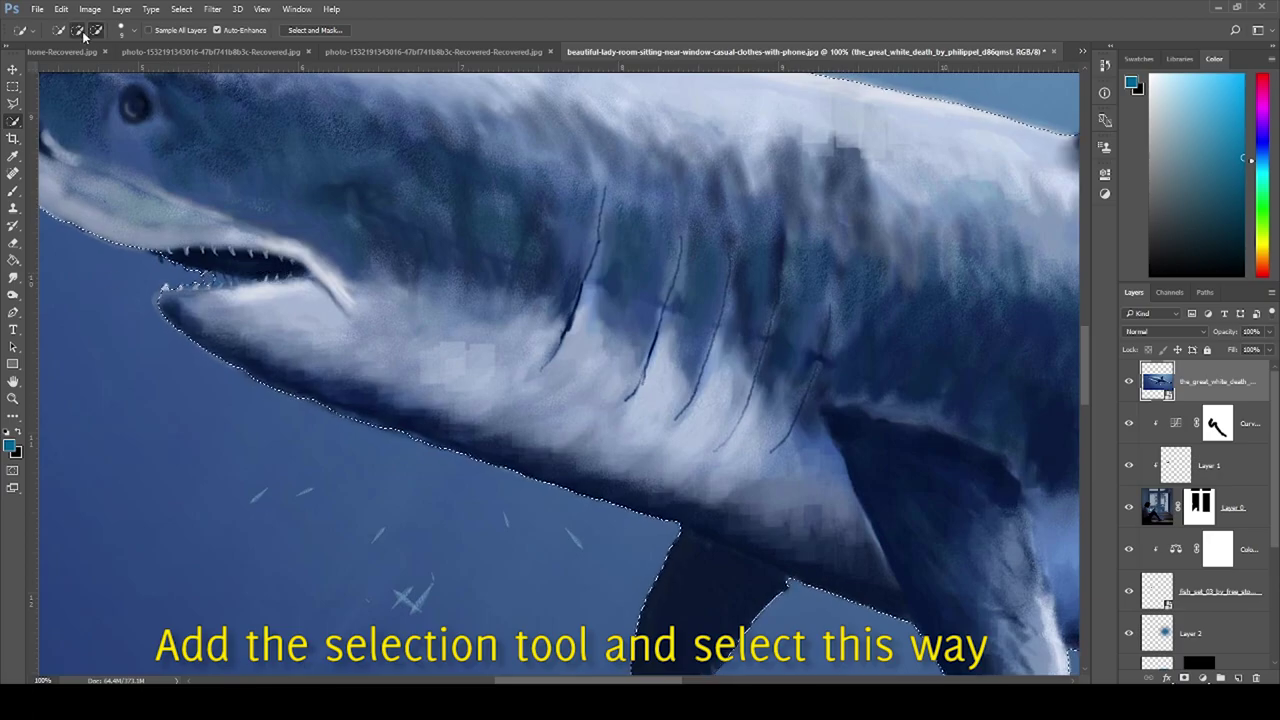
pyautogui.hotkey('ctrl', '-')
pyautogui.hotkey('ctrl', '-')
pyautogui.hotkey('ctrl', '-')
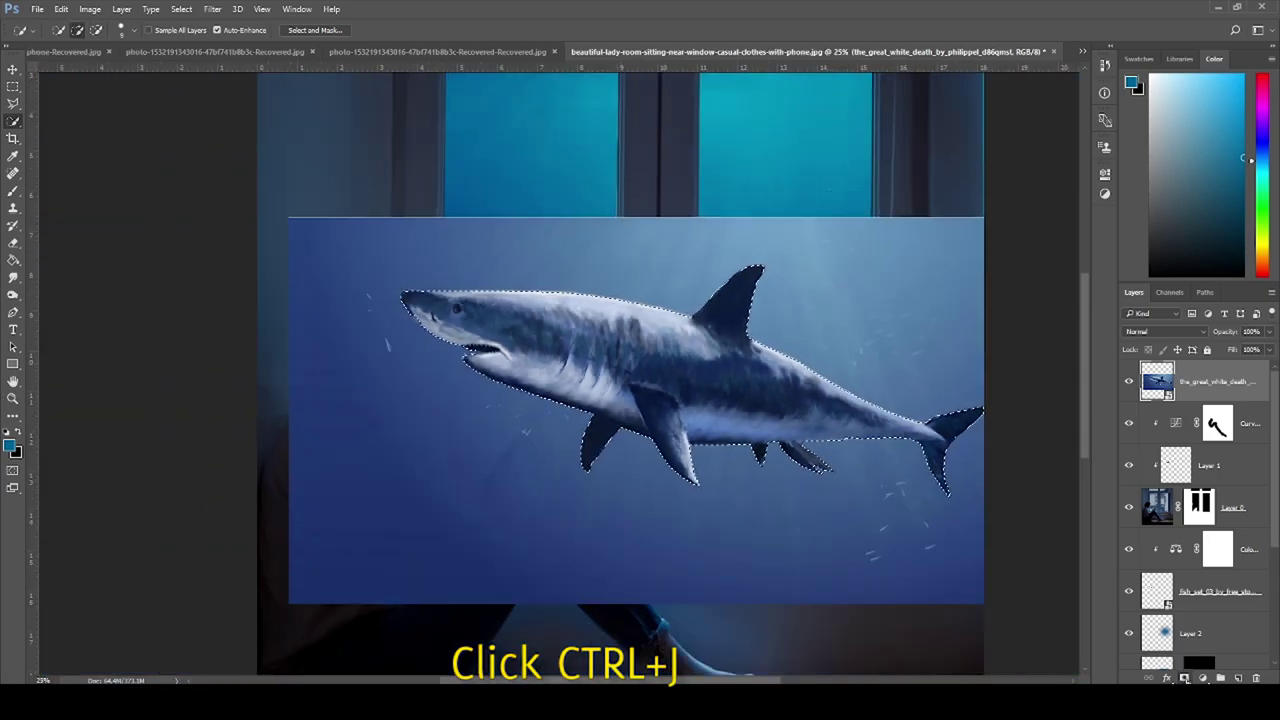
# Step: Mask the shark, flip it to face right, tilt it about 13°, and place it across the upper window
pyautogui.click(1185, 678)
pyautogui.hotkey('ctrl', 't')
pyautogui.moveTo(502, 379); pyautogui.dragTo(402, 319)
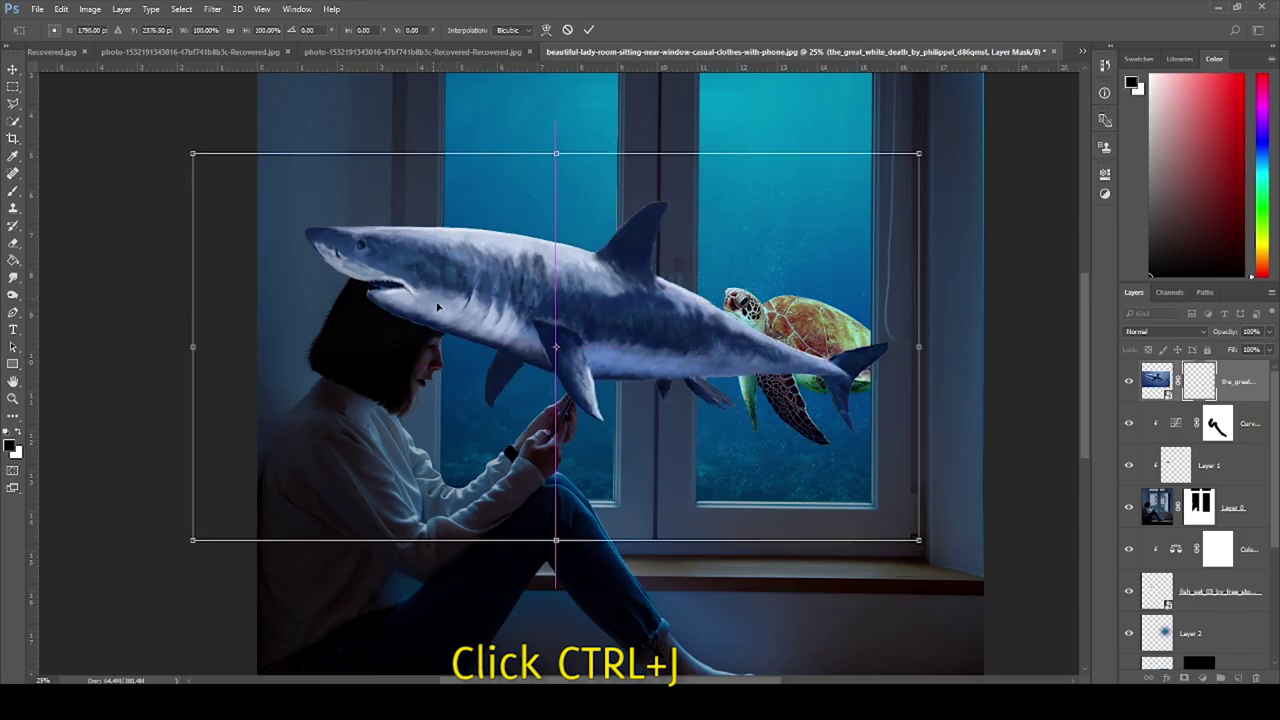
pyautogui.rightClick(463, 330)
pyautogui.click(560, 546)
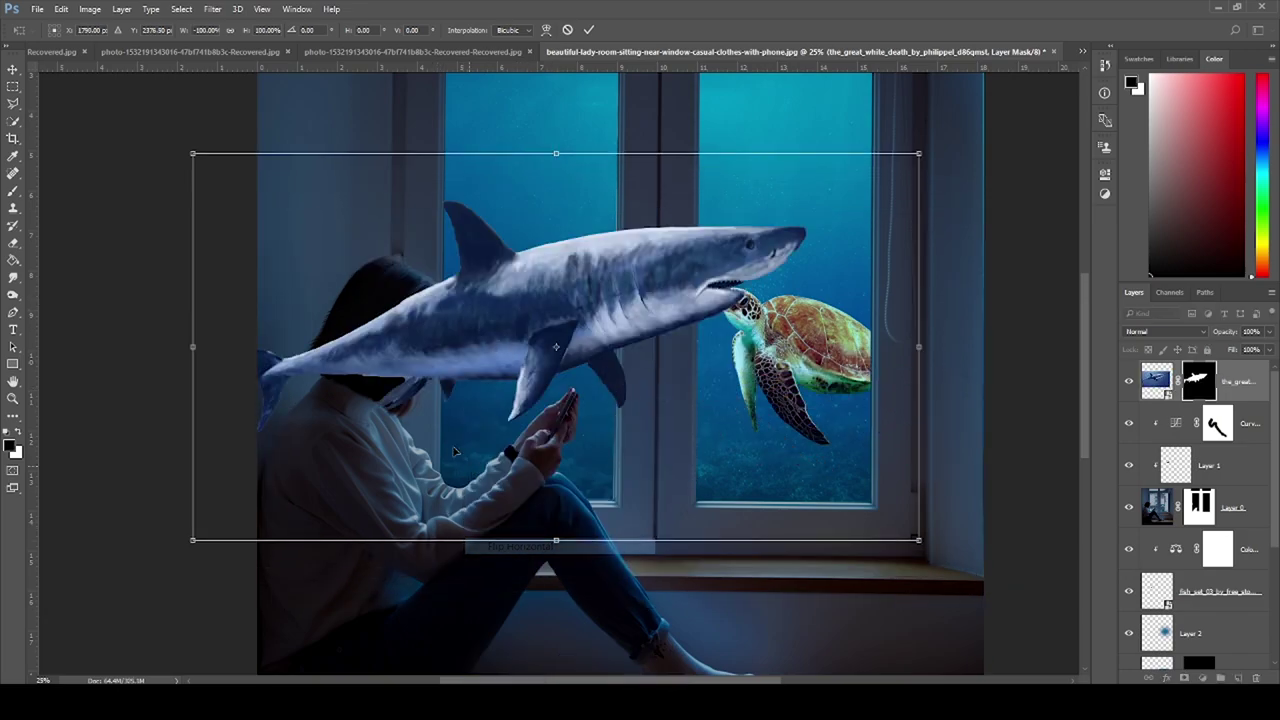
pyautogui.moveTo(1005, 380); pyautogui.dragTo(1022, 302)
pyautogui.moveTo(680, 300); pyautogui.dragTo(665, 190)
pyautogui.hotkey('ctrl', '-')
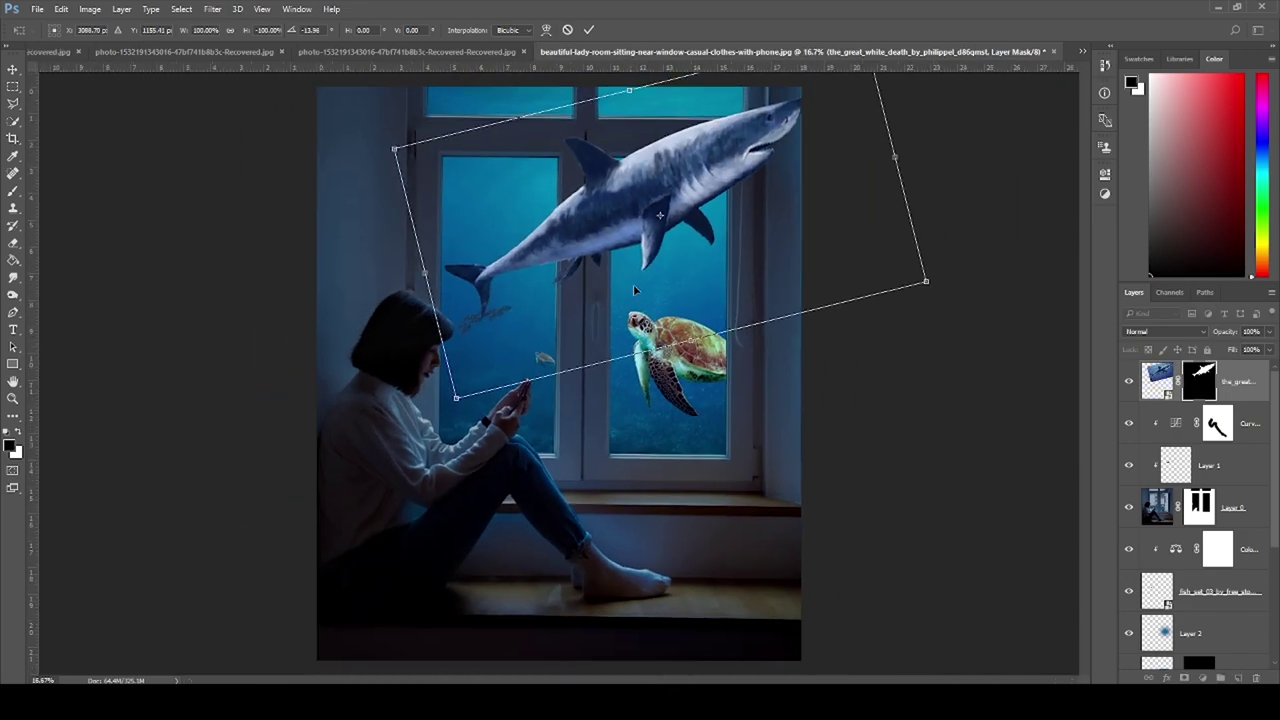
pyautogui.moveTo(633, 284); pyautogui.dragTo(617, 214)
pyautogui.press('Return')
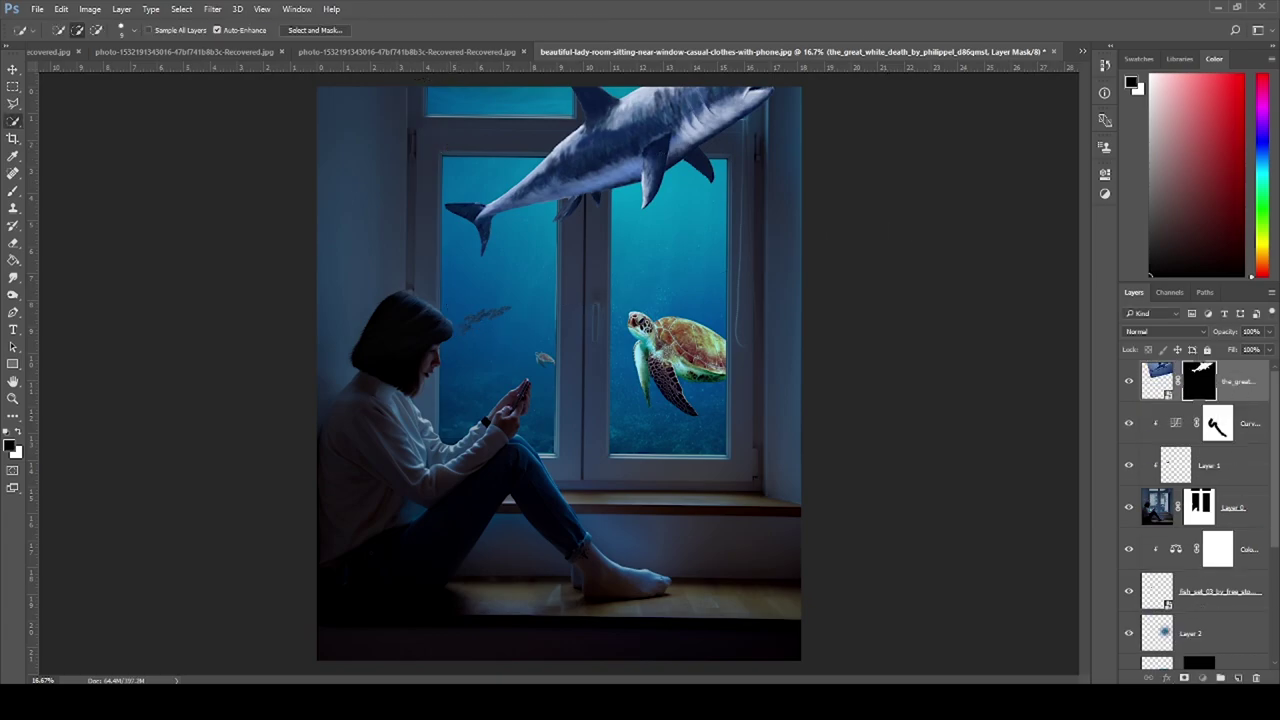
# Step: Move the shark layer beneath Layer 0, shrink it to about three-quarters, and add an empty layer
pyautogui.moveTo(1157, 381); pyautogui.dragTo(1160, 528)
pyautogui.hotkey('ctrl', 't')
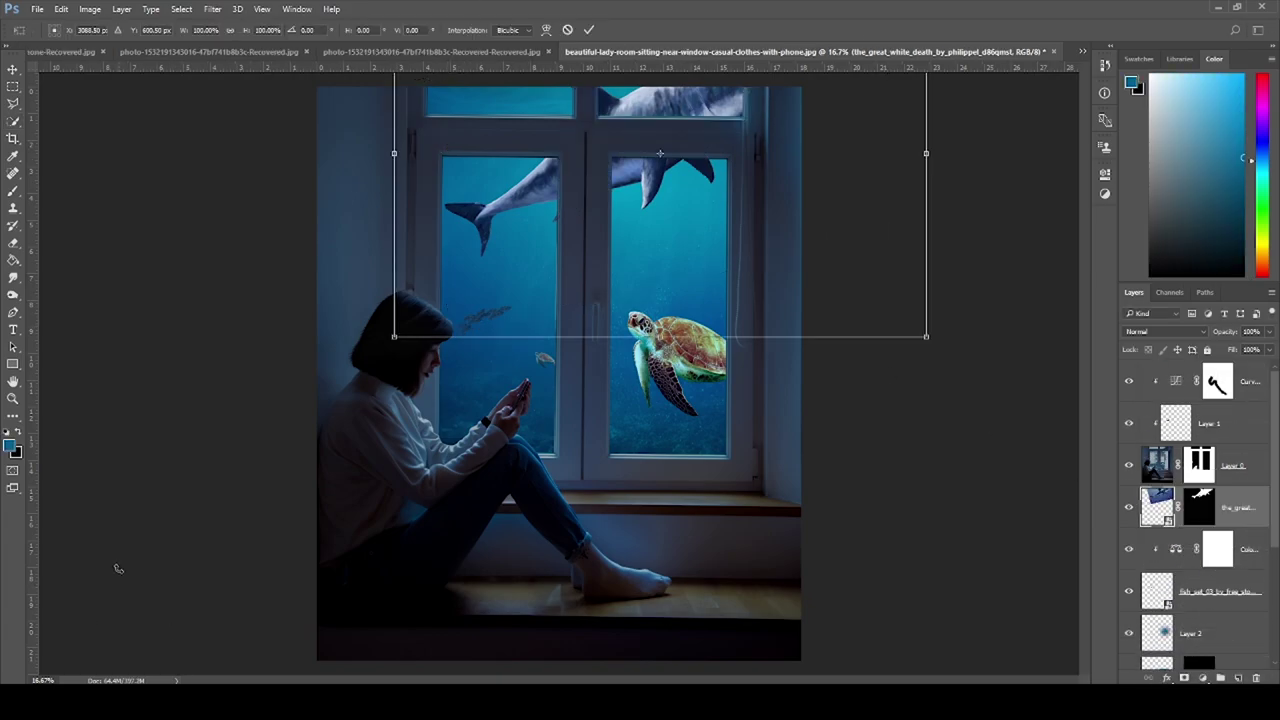
pyautogui.moveTo(926, 337)
pyautogui.mouseDown()
pyautogui.moveTo(825, 295)
pyautogui.moveTo(848, 335)
pyautogui.mouseUp()
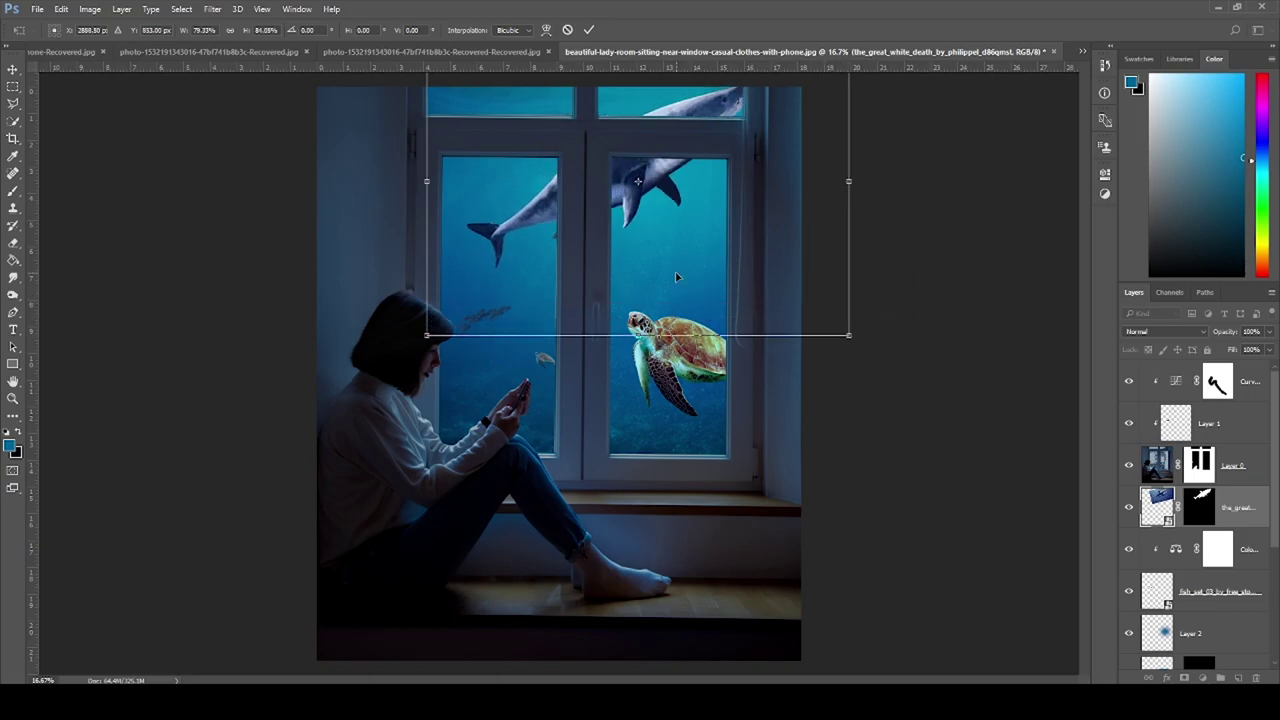
pyautogui.moveTo(676, 277); pyautogui.dragTo(669, 277)
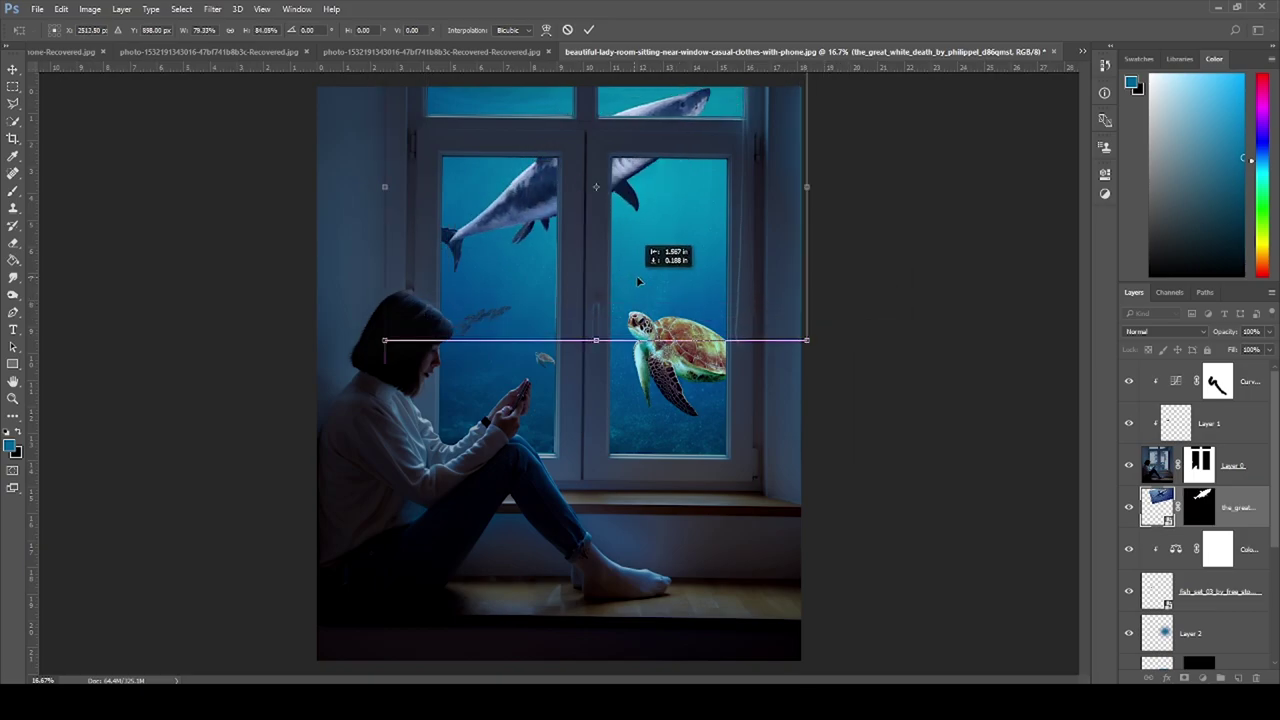
pyautogui.click(588, 30)
pyautogui.click(1238, 678)
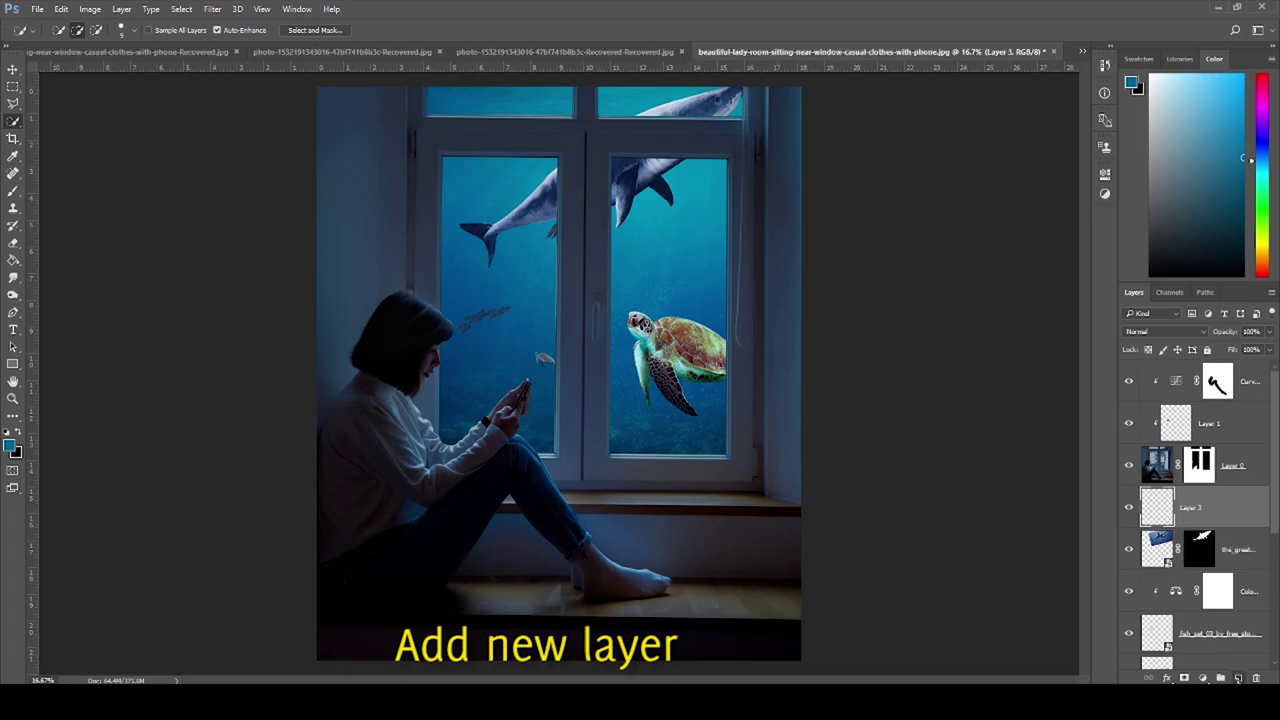
pyautogui.click(14, 191)
# Step: On Layer 3, paint water-sampled blue over both sharks and blend it with Soft Light
pyautogui.keyDown('alt'); pyautogui.click(683, 172); pyautogui.keyUp('alt')
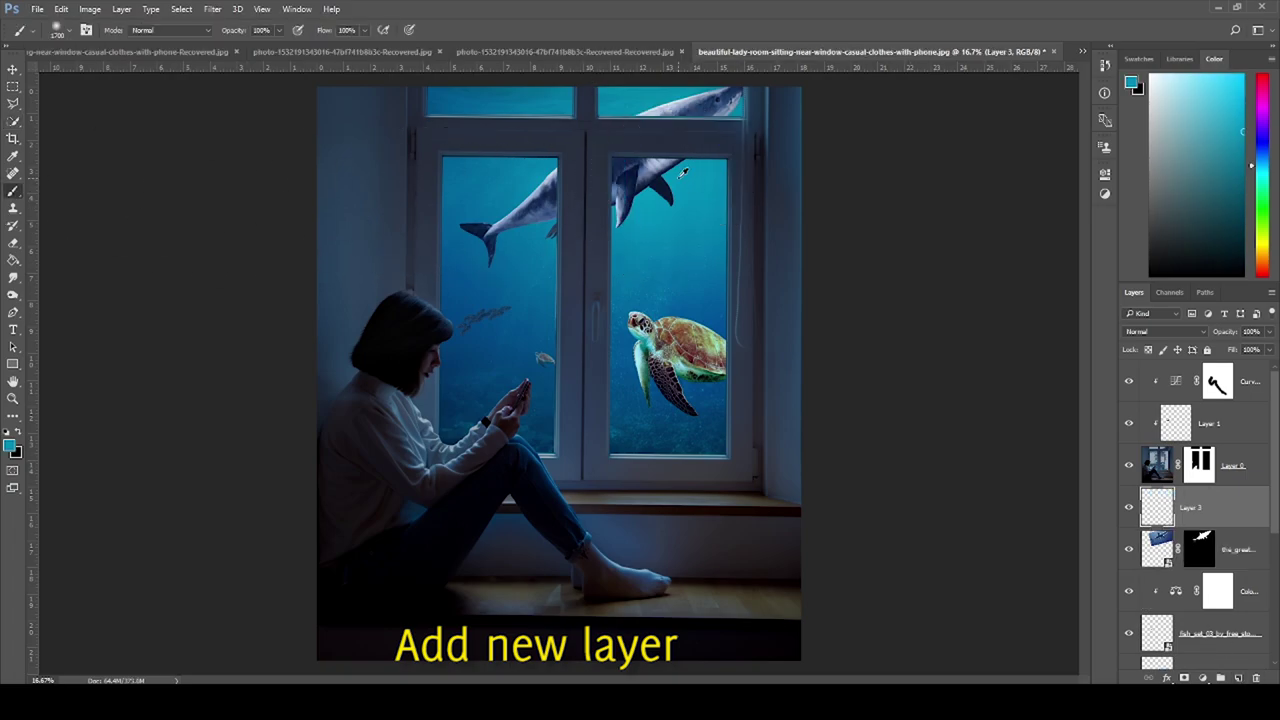
pyautogui.moveTo(690, 100); pyautogui.dragTo(600, 180)
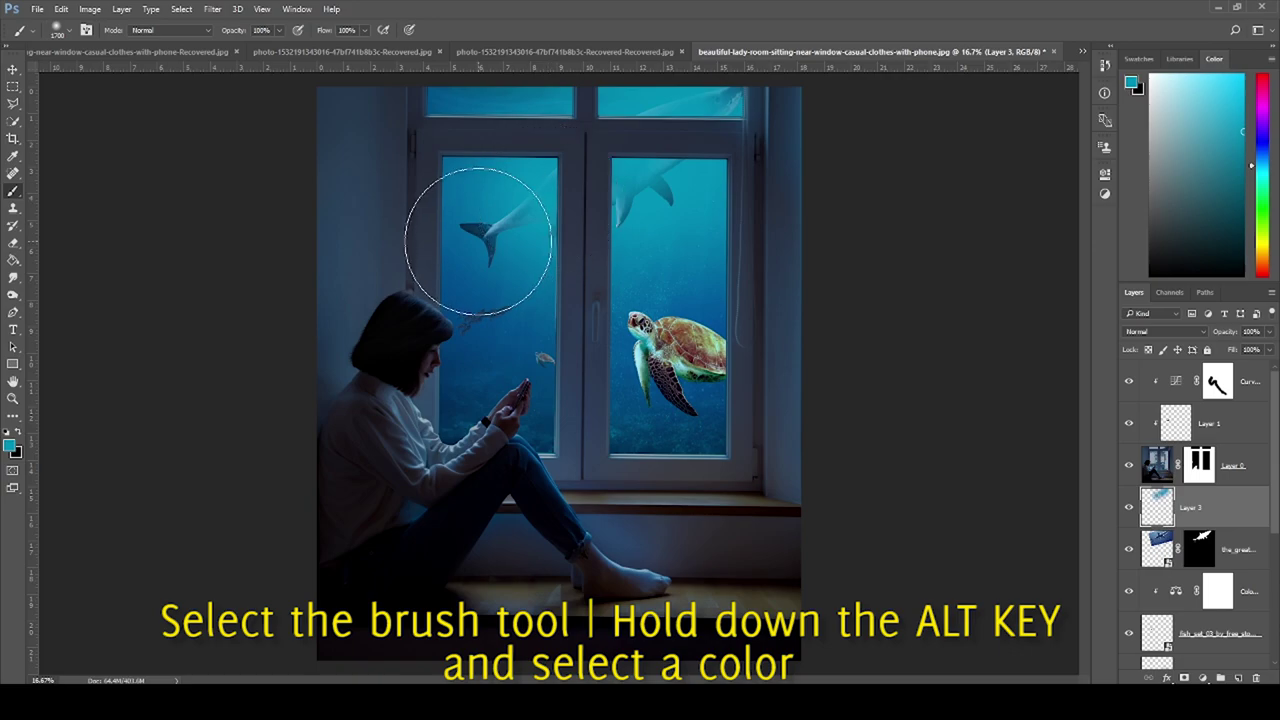
pyautogui.moveTo(486, 214)
pyautogui.mouseDown()
pyautogui.moveTo(700, 129)
pyautogui.moveTo(640, 200)
pyautogui.mouseUp()
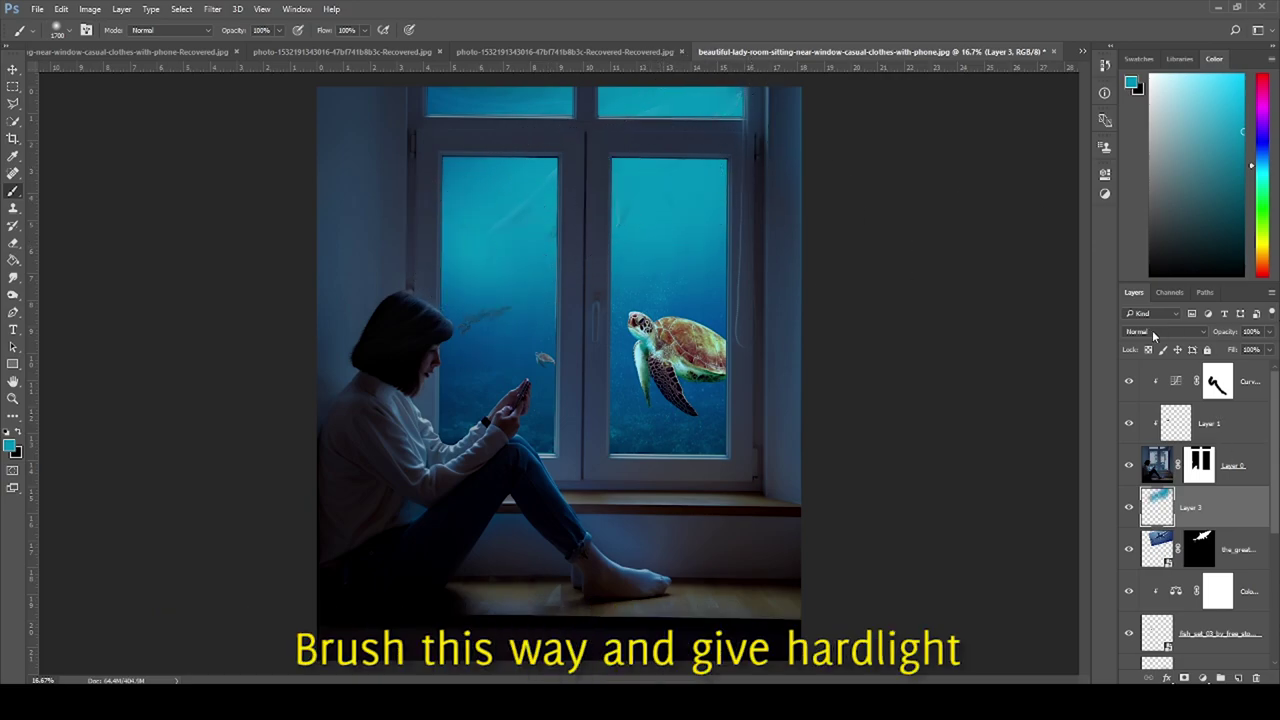
pyautogui.click(1152, 331)
pyautogui.click(1136, 462)
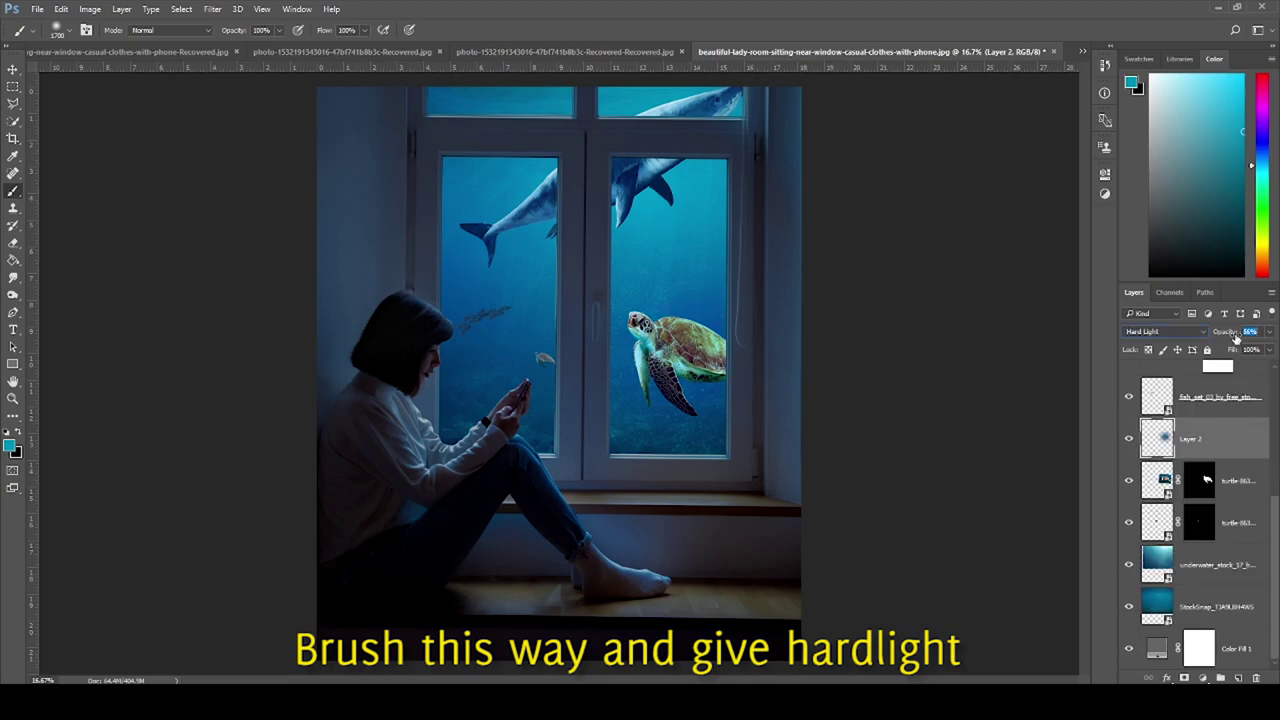
pyautogui.click(37, 9)
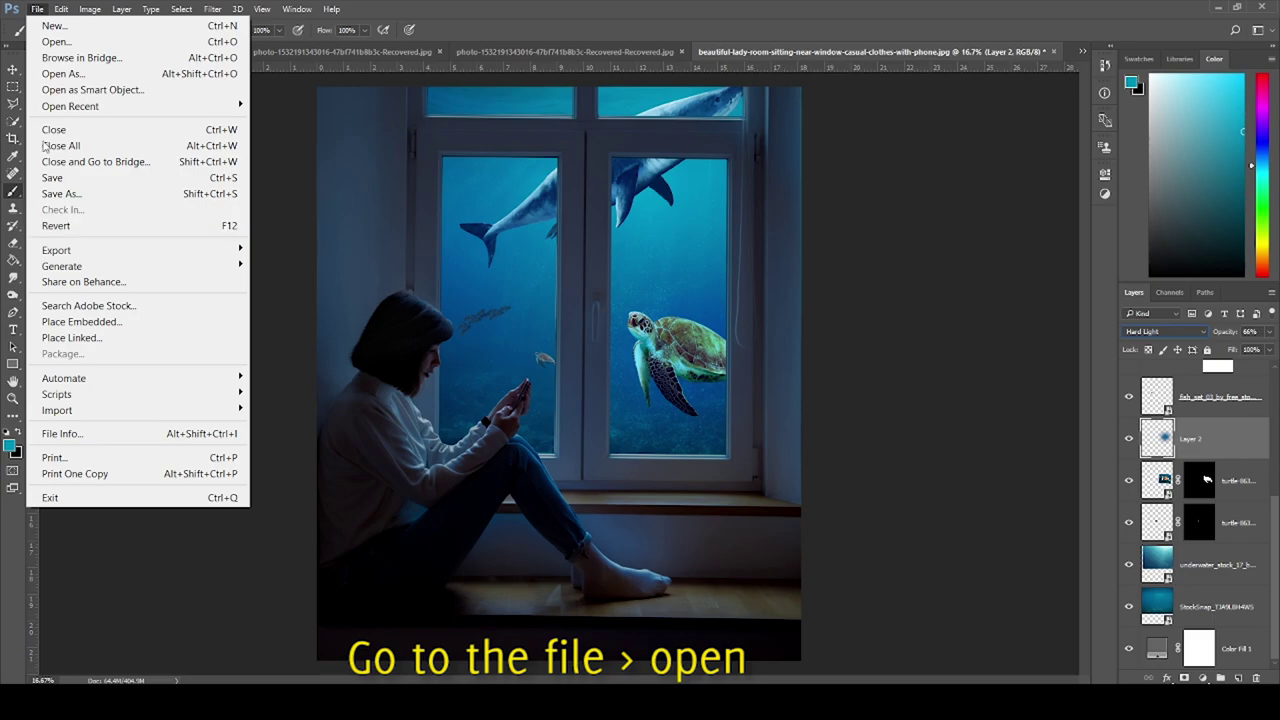
# Step: Open the jellyfish photo and select its blue background with Color Range
pyautogui.click(50, 41)
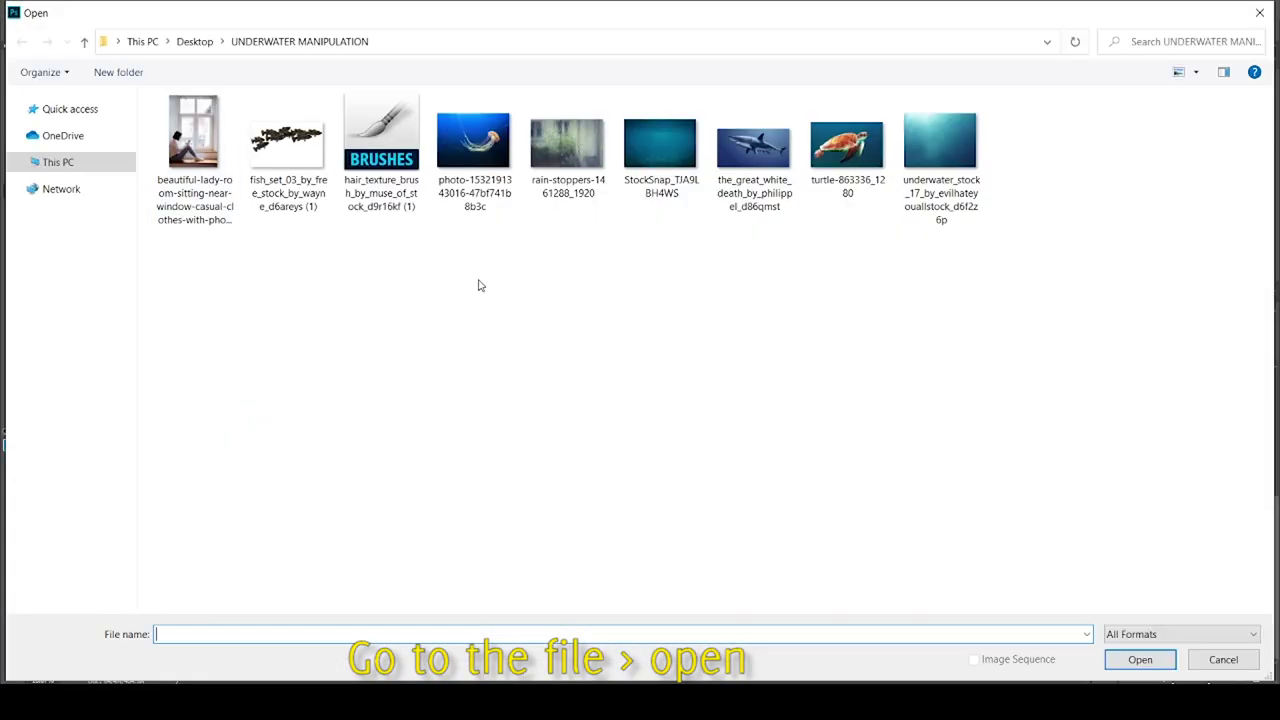
pyautogui.doubleClick(471, 140)
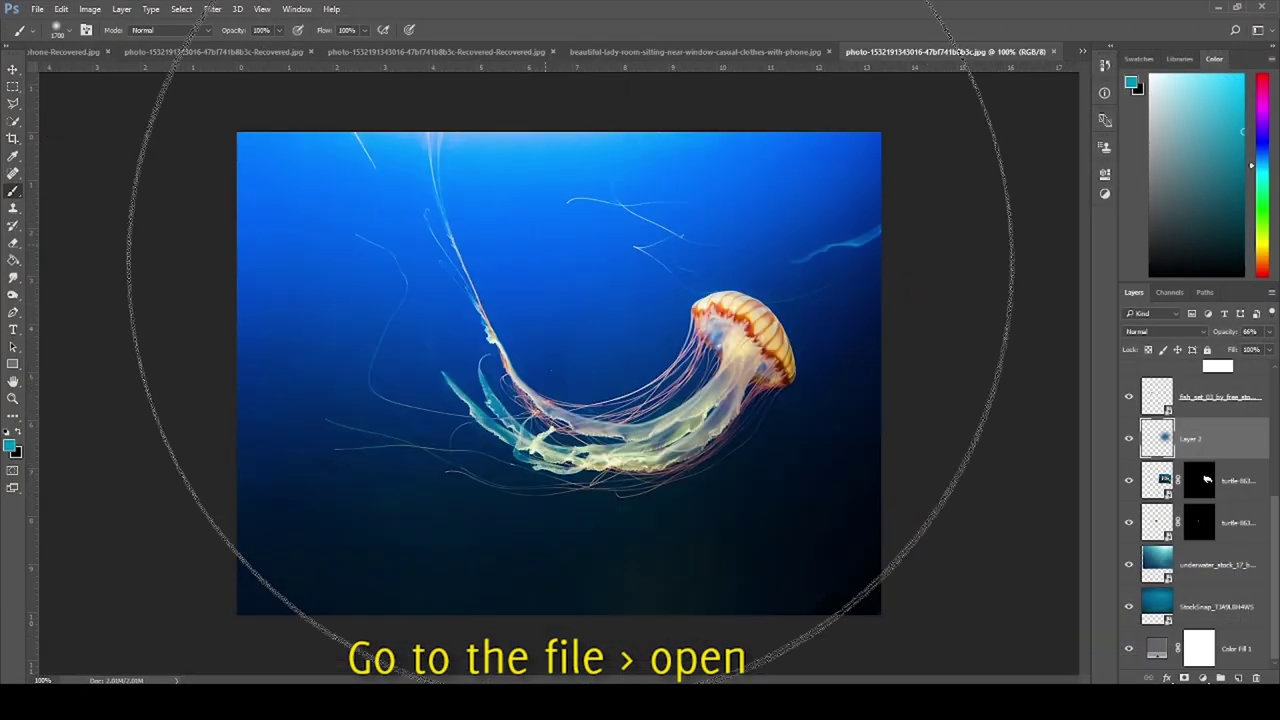
pyautogui.click(181, 9)
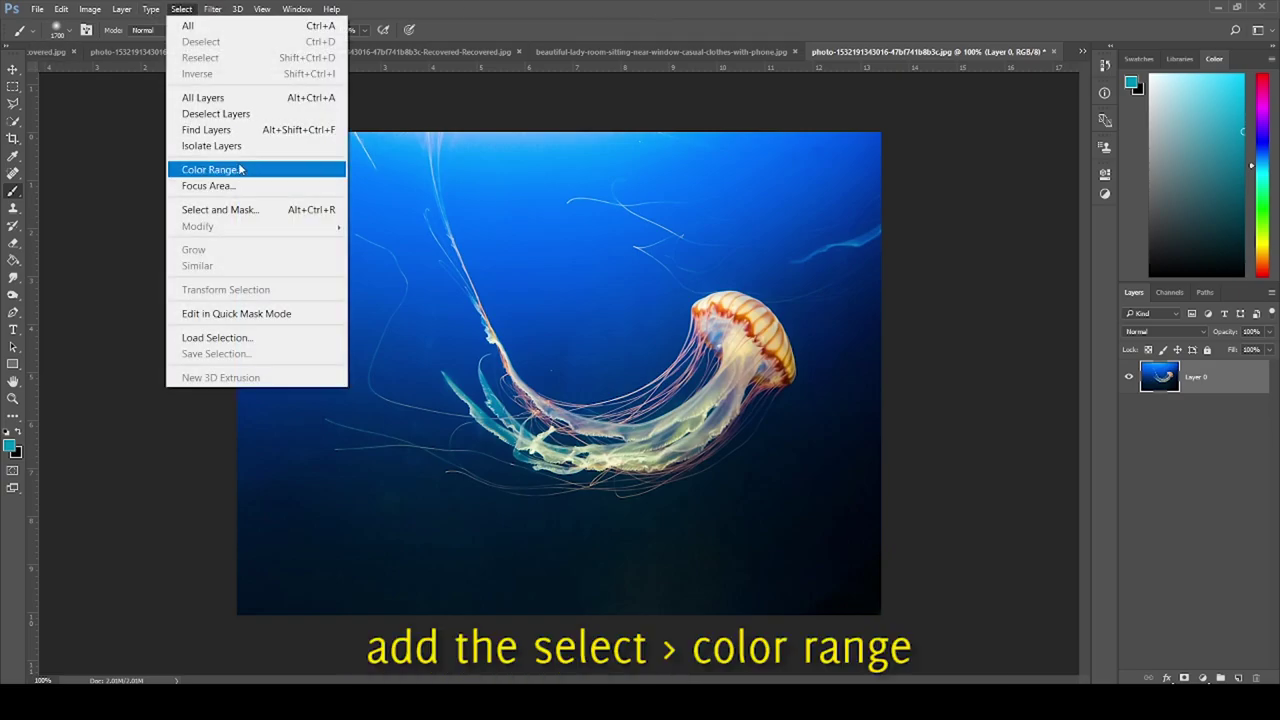
pyautogui.click(241, 166)
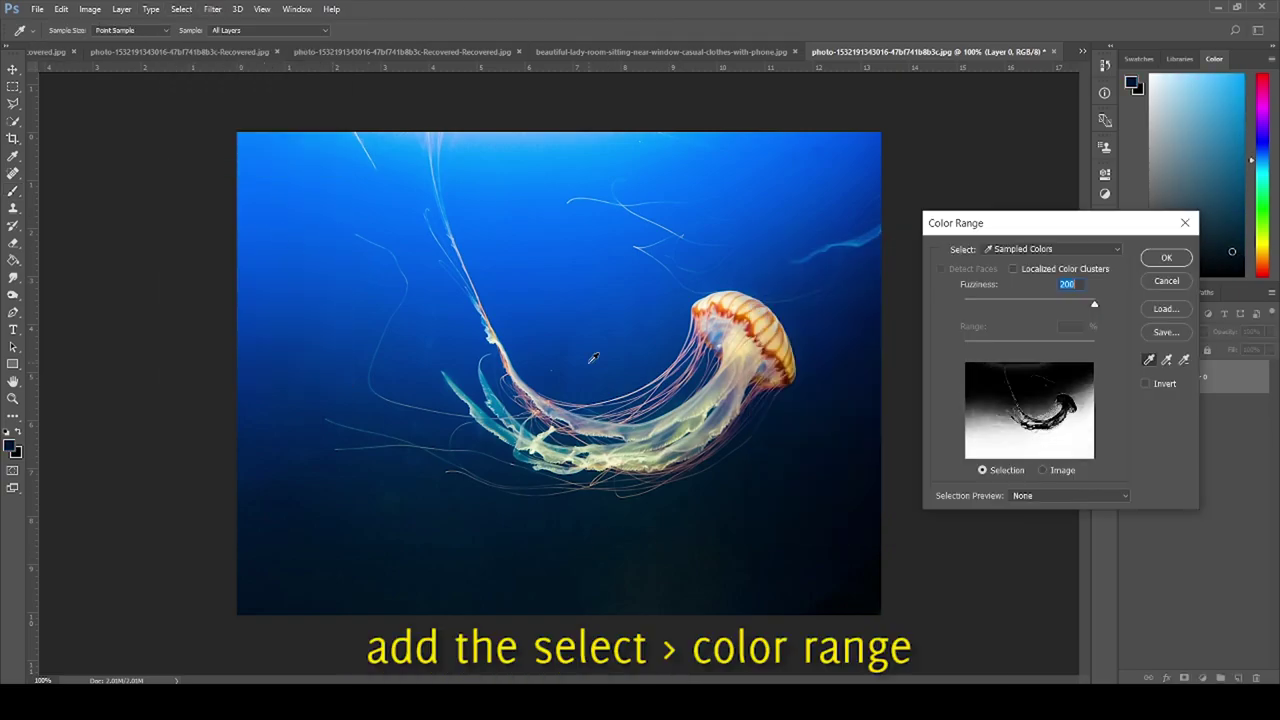
pyautogui.click(416, 352)
pyautogui.click(1166, 256)
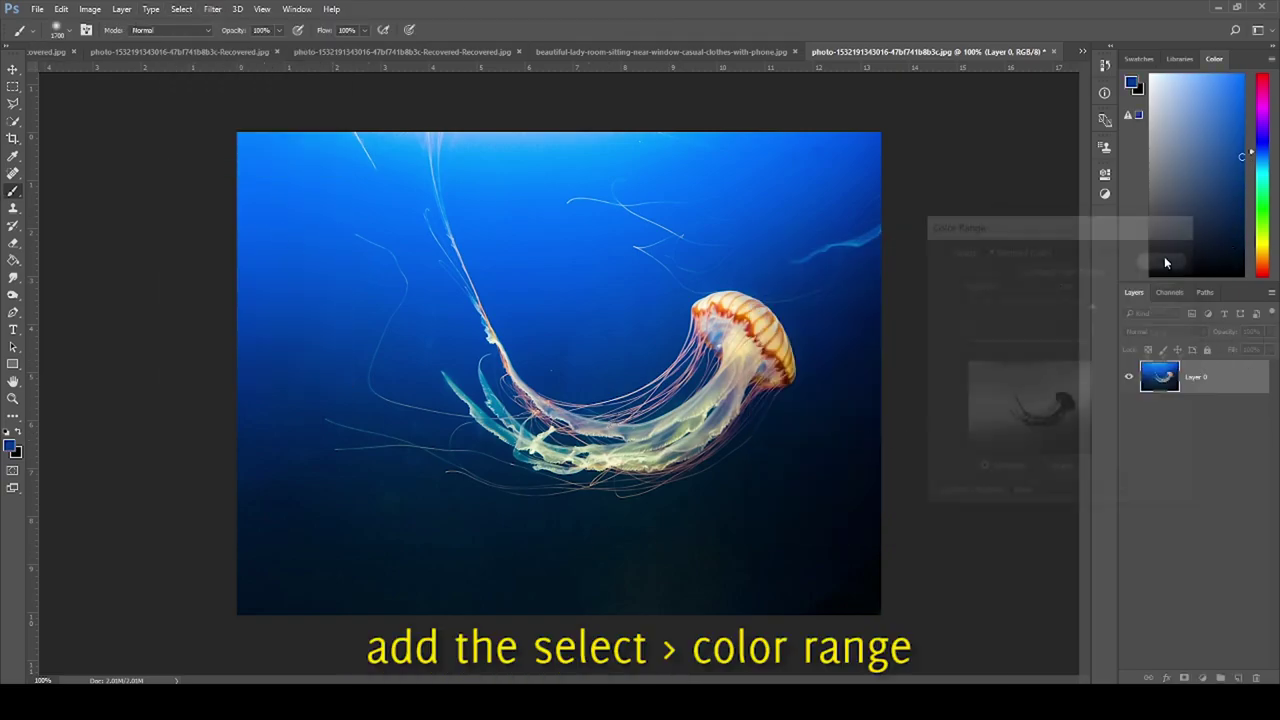
# Step: Invert to the jellyfish, copy it to its own layer, hide Layer 0, and drag it into the composite
pyautogui.hotkey('ctrl', 'shift', 'i')
pyautogui.hotkey('ctrl', 'j')
pyautogui.click(1129, 410)
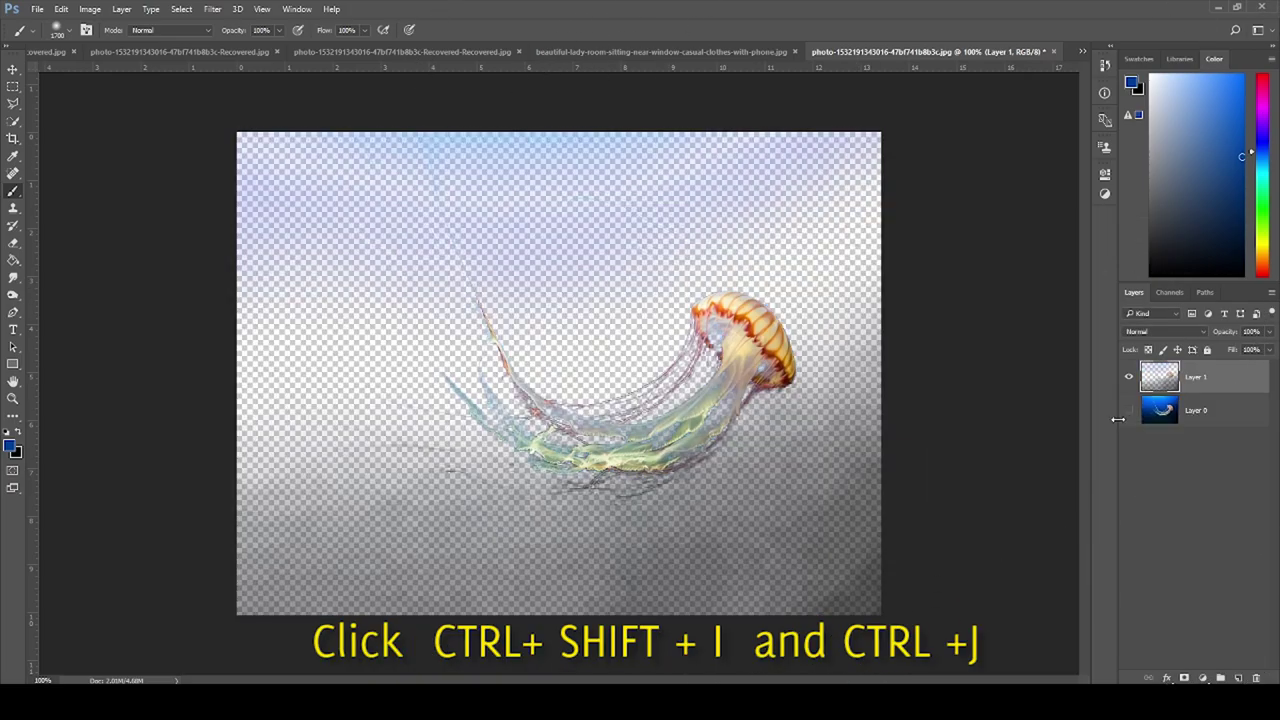
pyautogui.moveTo(686, 383)
pyautogui.mouseDown()
pyautogui.moveTo(674, 222)
pyautogui.moveTo(578, 455)
pyautogui.moveTo(602, 440)
pyautogui.mouseUp()
# Step: Shrink and tilt the jellyfish into the lower right window pane
pyautogui.hotkey('ctrl', 't')
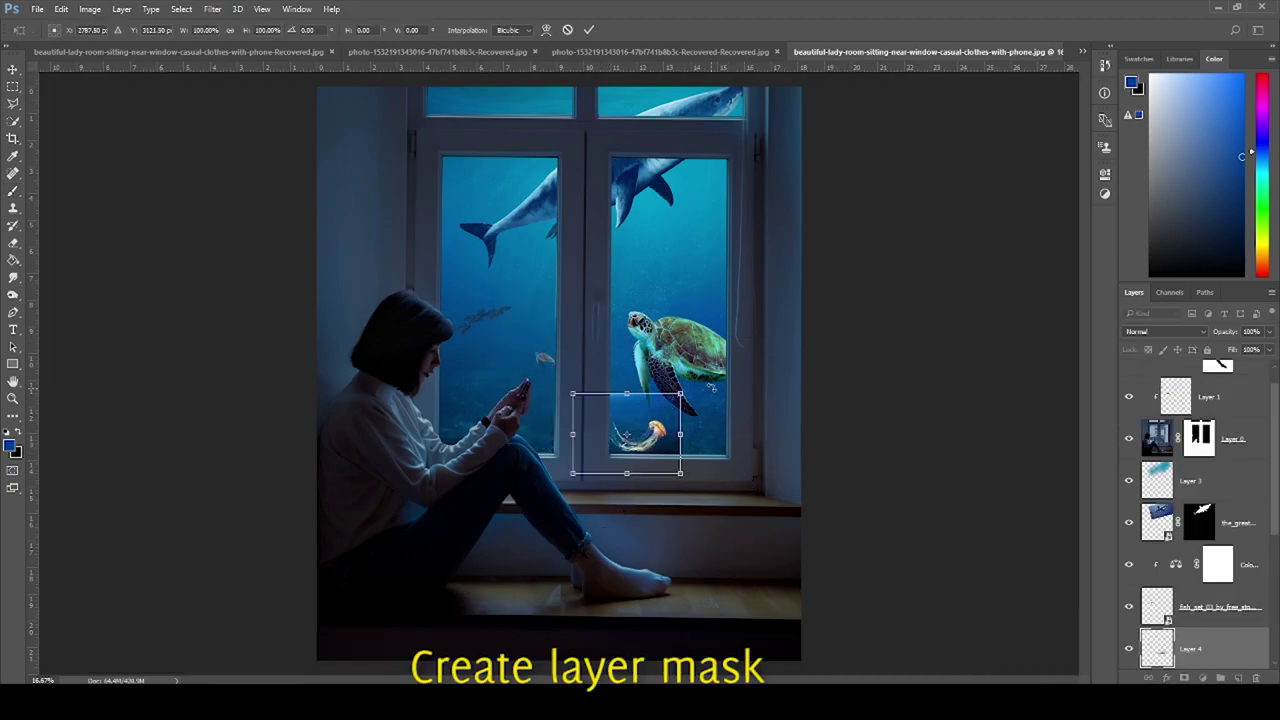
pyautogui.moveTo(675, 472)
pyautogui.mouseDown()
pyautogui.moveTo(645, 492)
pyautogui.moveTo(607, 480)
pyautogui.moveTo(630, 423)
pyautogui.mouseUp()
pyautogui.press('Return')
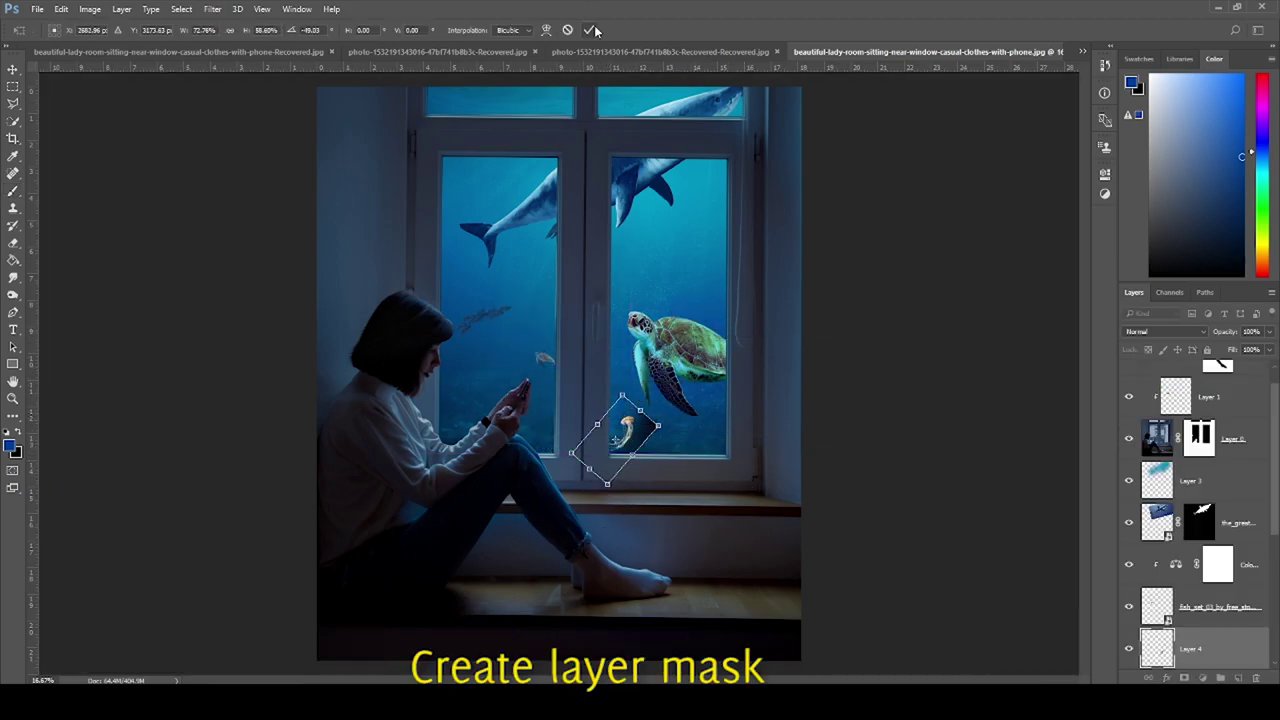
# Step: Mask away the jellyfish's dark background edges with a small brush, then add empty Layer 5
pyautogui.press('b')
pyautogui.hotkey('ctrl', '+')
pyautogui.hotkey('ctrl', '+')
pyautogui.hotkey('ctrl', '+')
pyautogui.click(1185, 678)
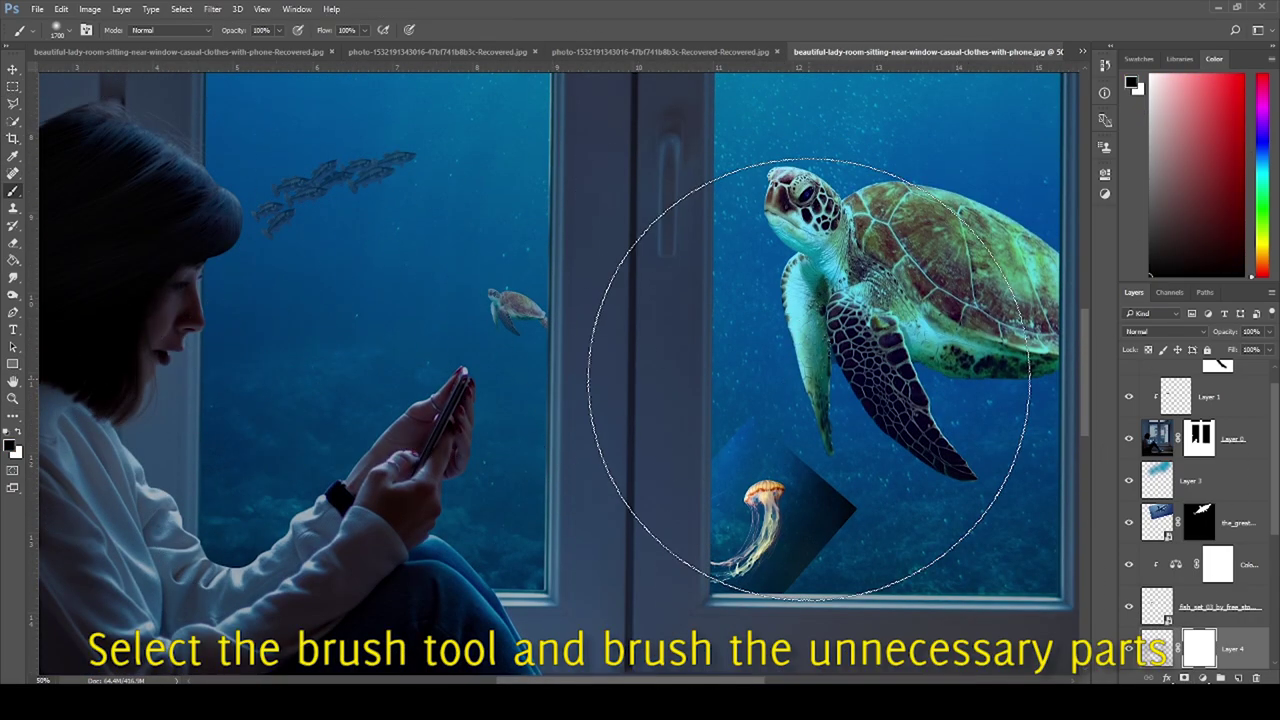
pyautogui.press('[')
pyautogui.press('[')
pyautogui.press('[')
pyautogui.press('[')
pyautogui.press('[')
pyautogui.press('[')
pyautogui.press('[')
pyautogui.press('[')
pyautogui.press('[')
pyautogui.press('[')
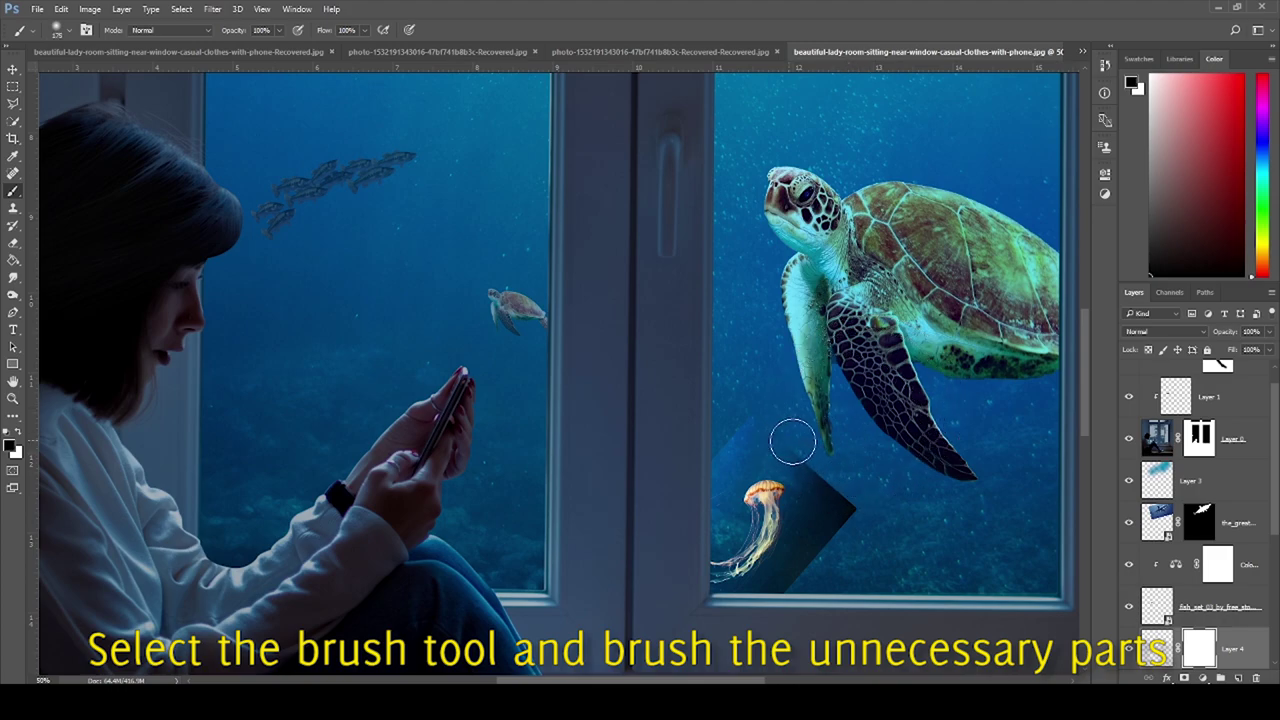
pyautogui.moveTo(791, 440); pyautogui.dragTo(836, 549)
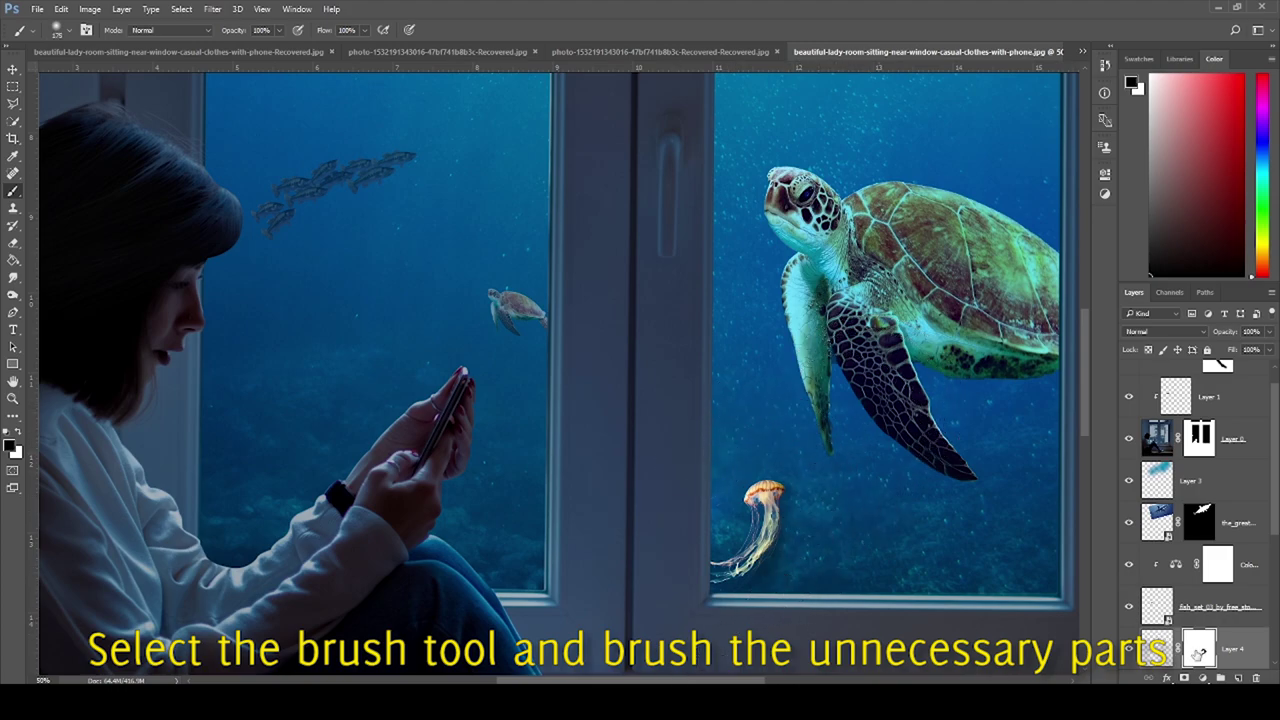
pyautogui.keyDown('alt'); pyautogui.click(632, 509); pyautogui.keyUp('alt')
pyautogui.hotkey('ctrl', 'shift', 'alt', 'n')
# Step: Brush blue over the jellyfish on Layer 5, set Soft Light blending, and adjust opacity to about 42%
pyautogui.press(']')
pyautogui.press(']')
pyautogui.press(']')
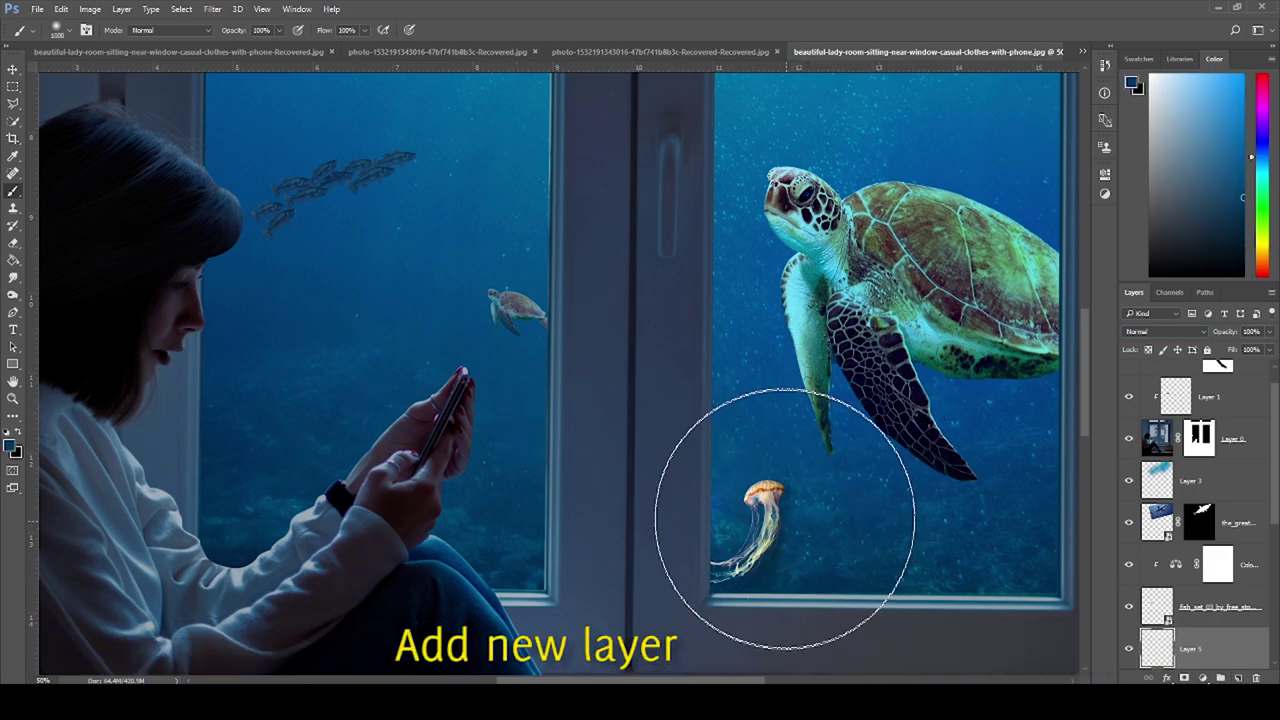
pyautogui.moveTo(752, 525); pyautogui.dragTo(726, 497)
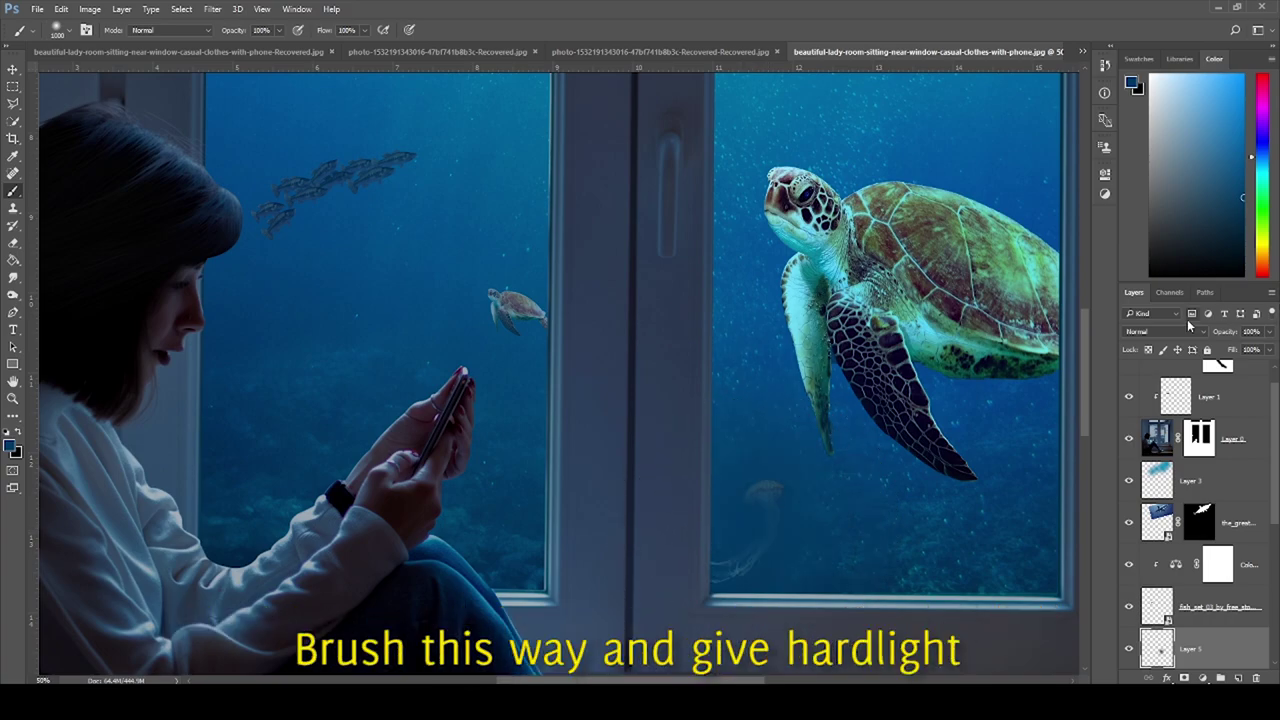
pyautogui.click(1183, 332)
pyautogui.click(1128, 474)
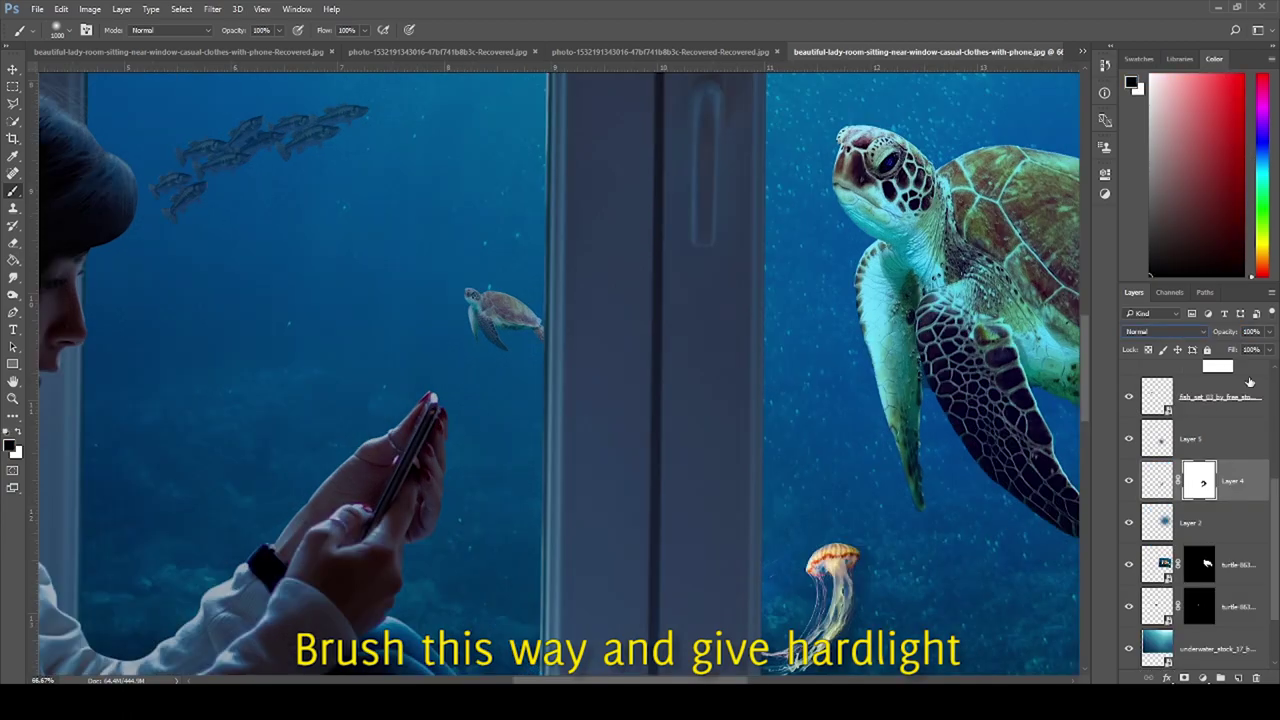
pyautogui.moveTo(1212, 332); pyautogui.dragTo(1197, 330)
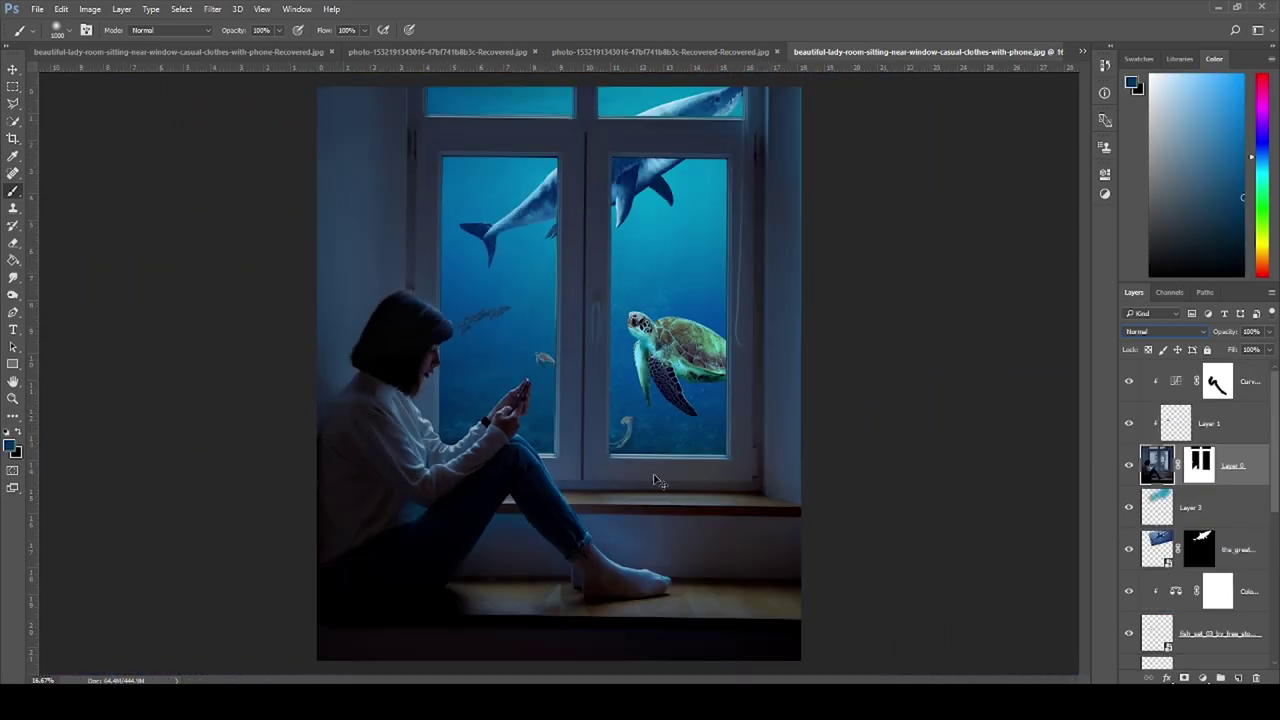
# Step: Trace the phone's left edge with a closed pen path from fingertip to thumb and make it a selection
pyautogui.scroll(5, 655, 481)
pyautogui.press('p')
pyautogui.scroll(2, 427, 408)
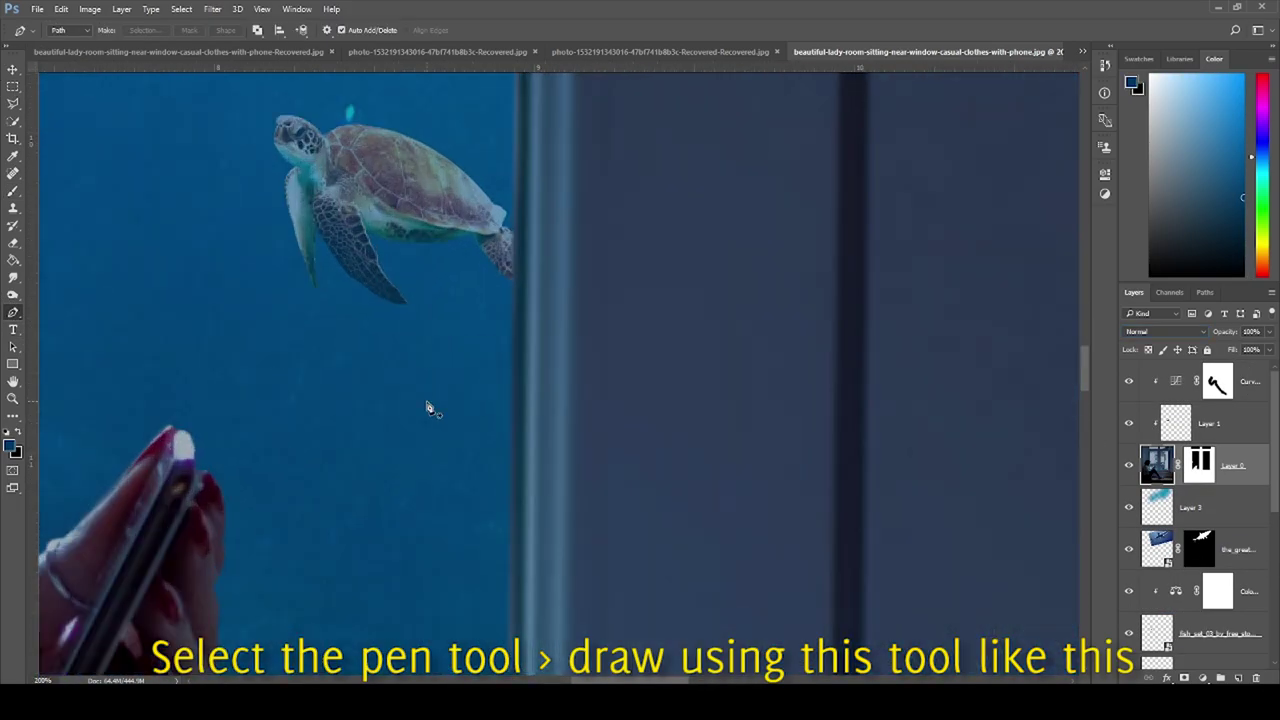
pyautogui.hscroll(-5, 427, 408)
pyautogui.click(613, 464)
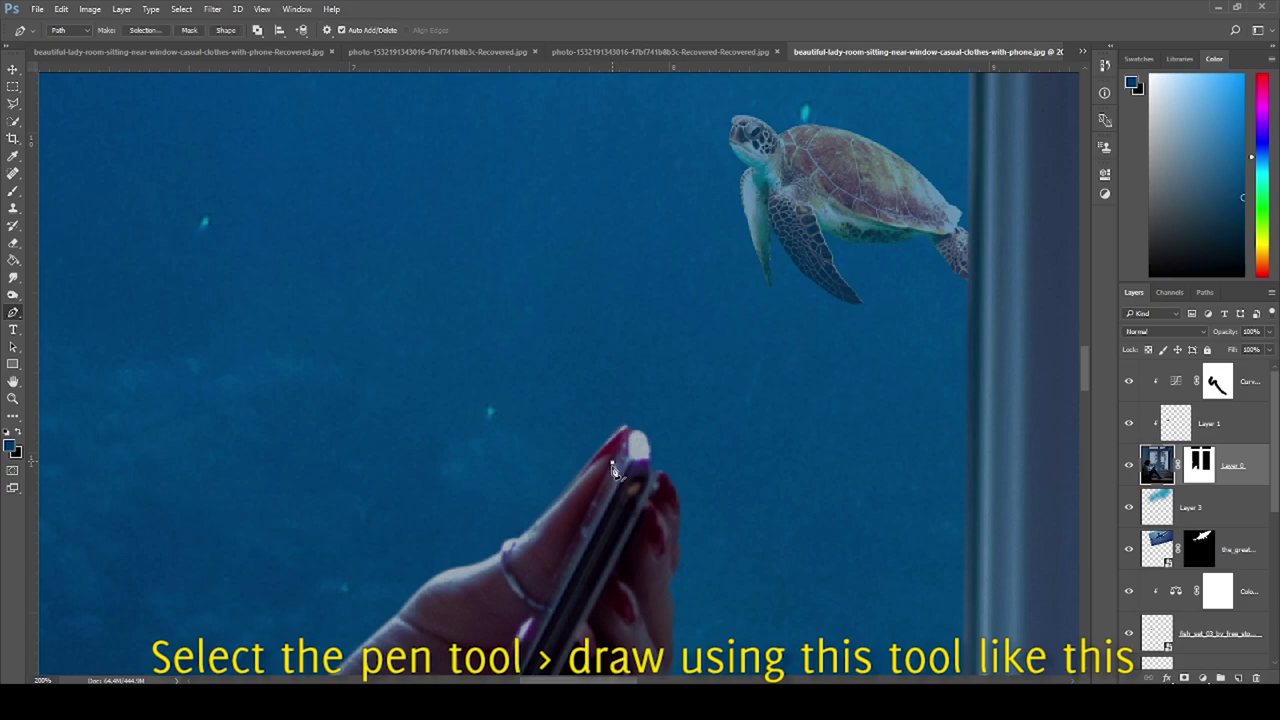
pyautogui.scroll(-3, 613, 512)
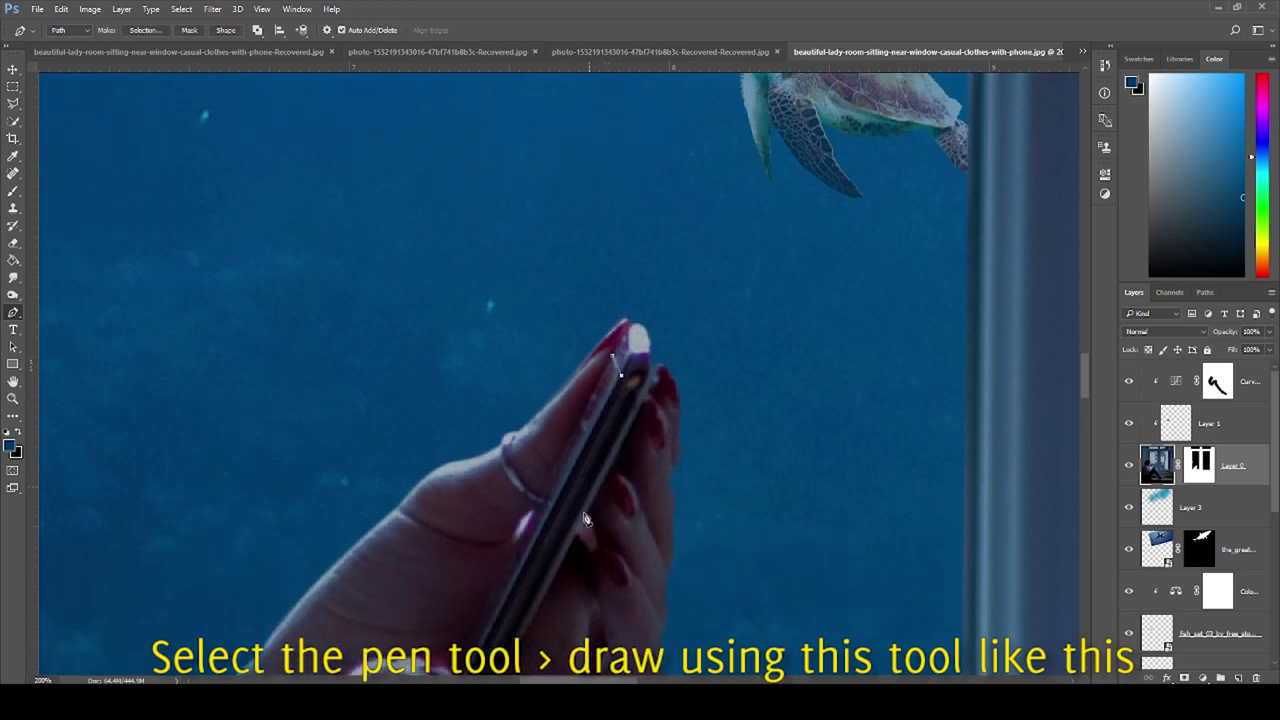
pyautogui.scroll(-3, 613, 512)
pyautogui.scroll(-2, 613, 512)
pyautogui.click(416, 612)
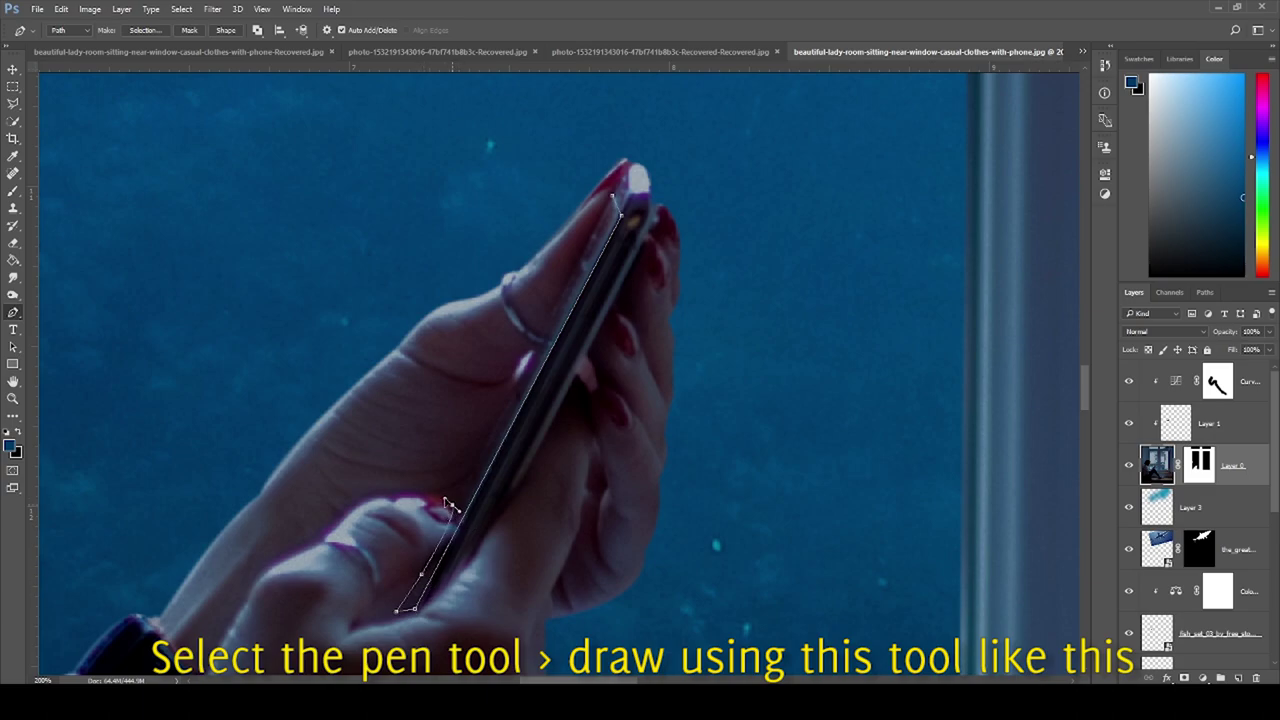
pyautogui.moveTo(452, 505); pyautogui.dragTo(436, 481)
pyautogui.scroll(2, 455, 508)
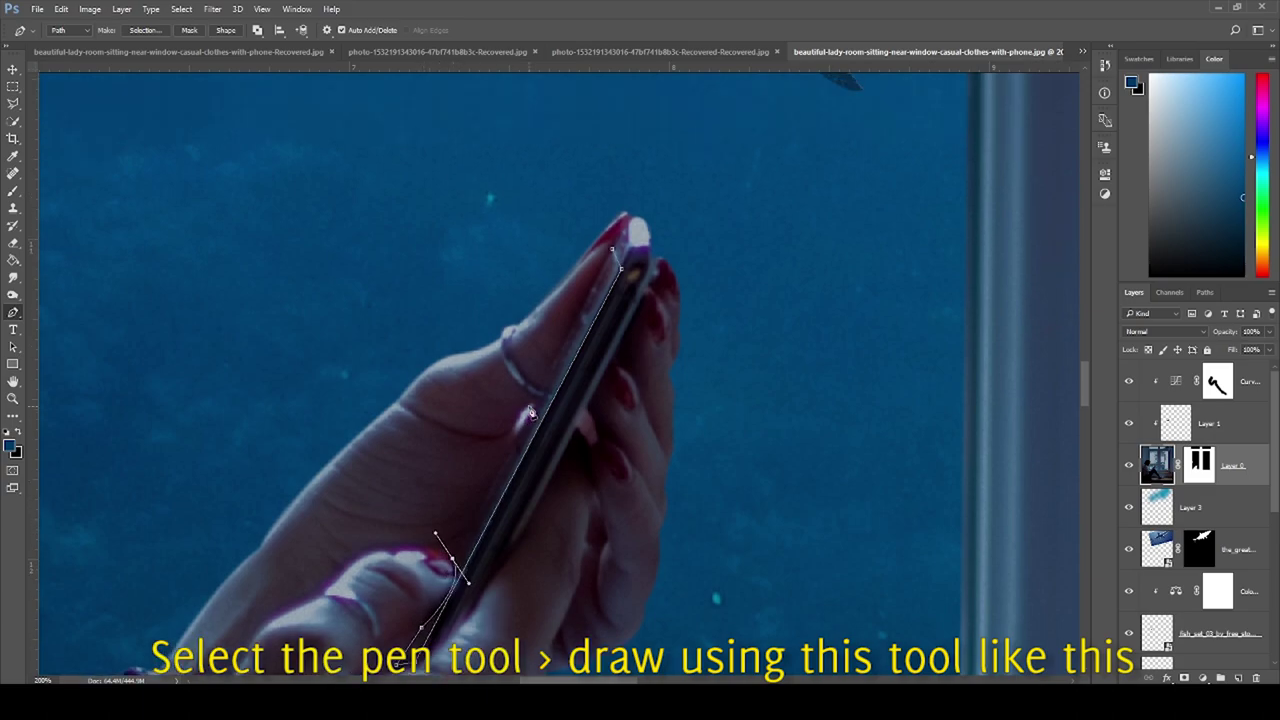
pyautogui.click(612, 250)
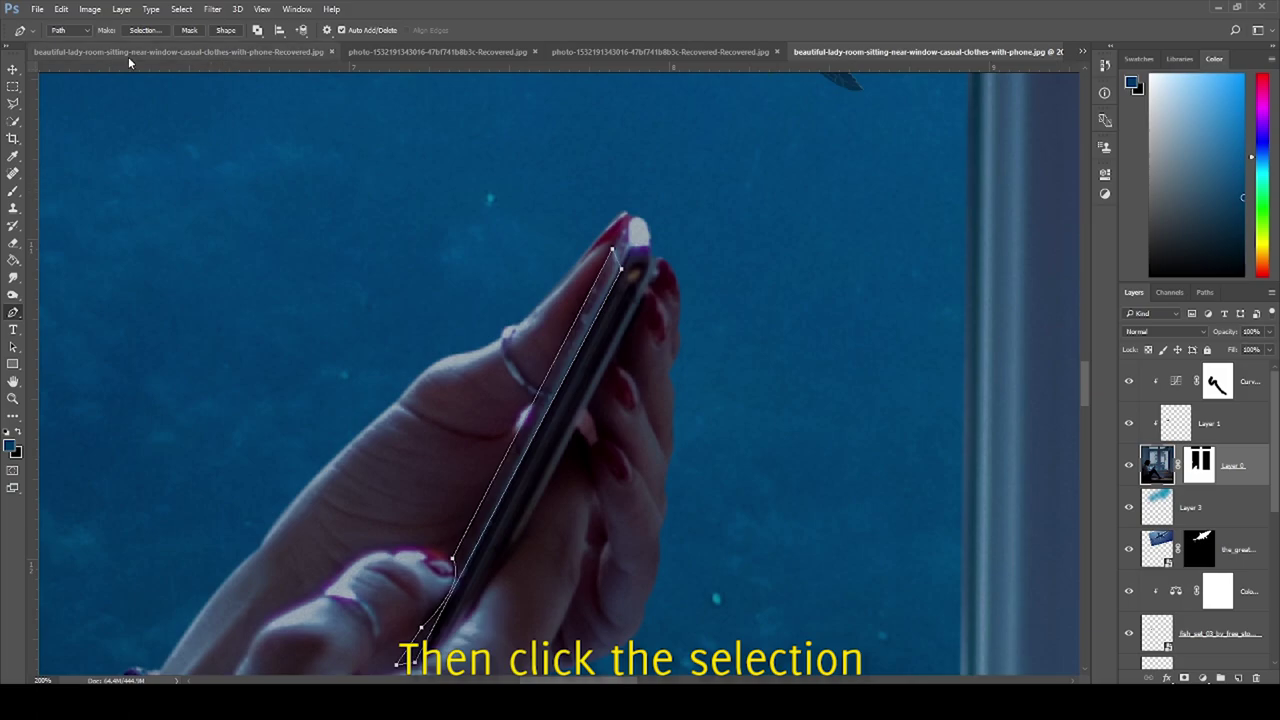
pyautogui.click(145, 30)
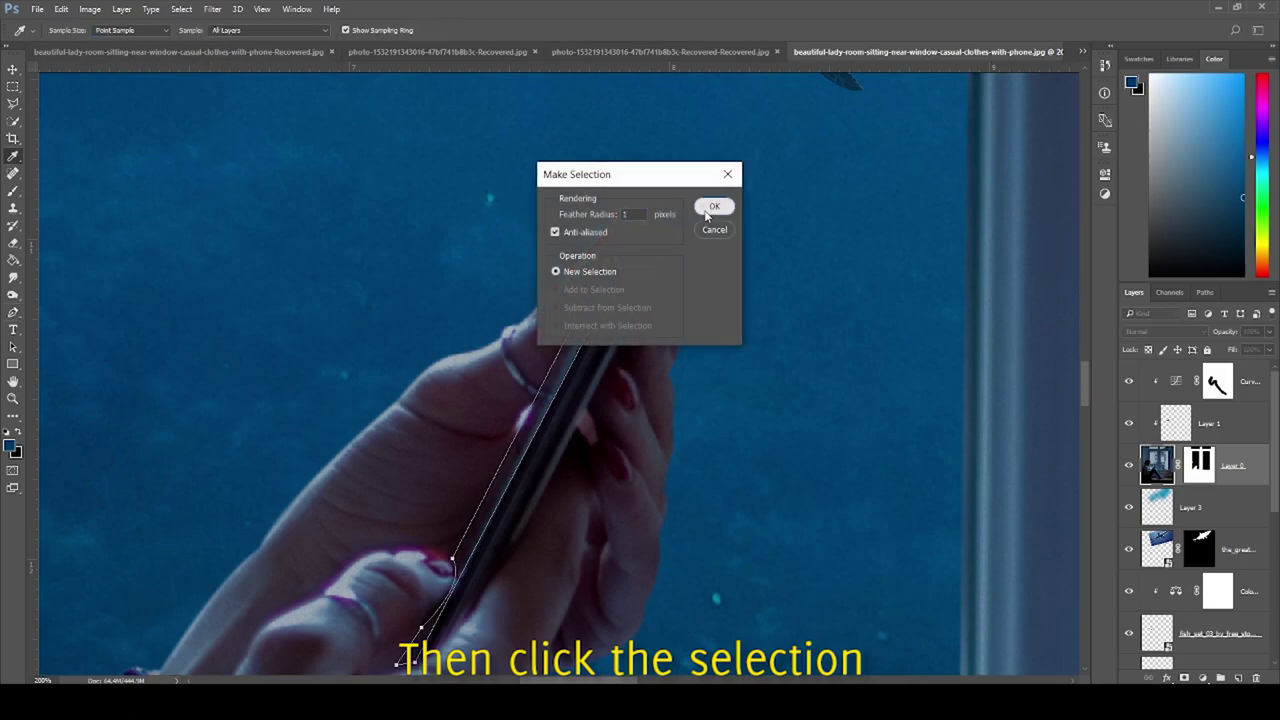
pyautogui.click(714, 206)
# Step: On a new layer above Curves, brush light blue along the selected phone edge, then deselect
pyautogui.click(1217, 381)
pyautogui.click(1239, 678)
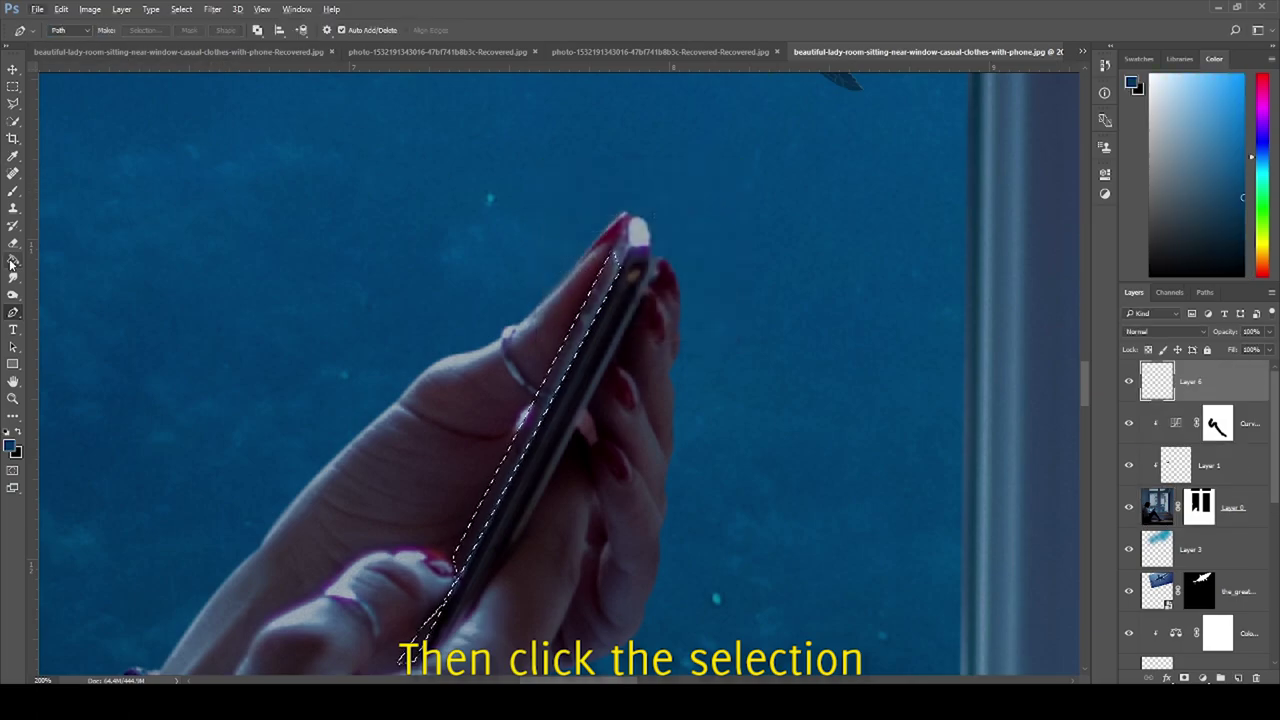
pyautogui.click(13, 190)
pyautogui.press('[')
pyautogui.press('[')
pyautogui.press('[')
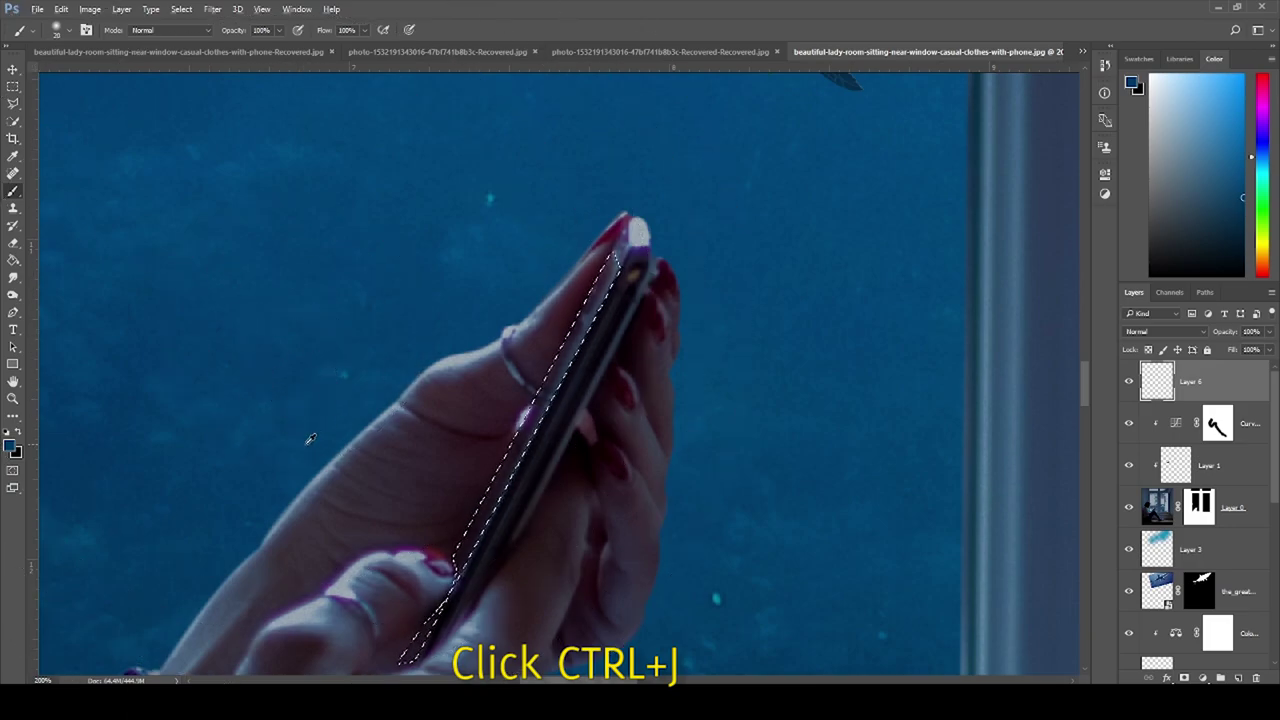
pyautogui.keyDown('alt'); pyautogui.click(308, 458); pyautogui.keyUp('alt')
pyautogui.moveTo(600, 366)
pyautogui.mouseDown()
pyautogui.moveTo(617, 266)
pyautogui.moveTo(586, 291)
pyautogui.moveTo(400, 651)
pyautogui.moveTo(479, 552)
pyautogui.mouseUp()
pyautogui.hotkey('ctrl', 'd')
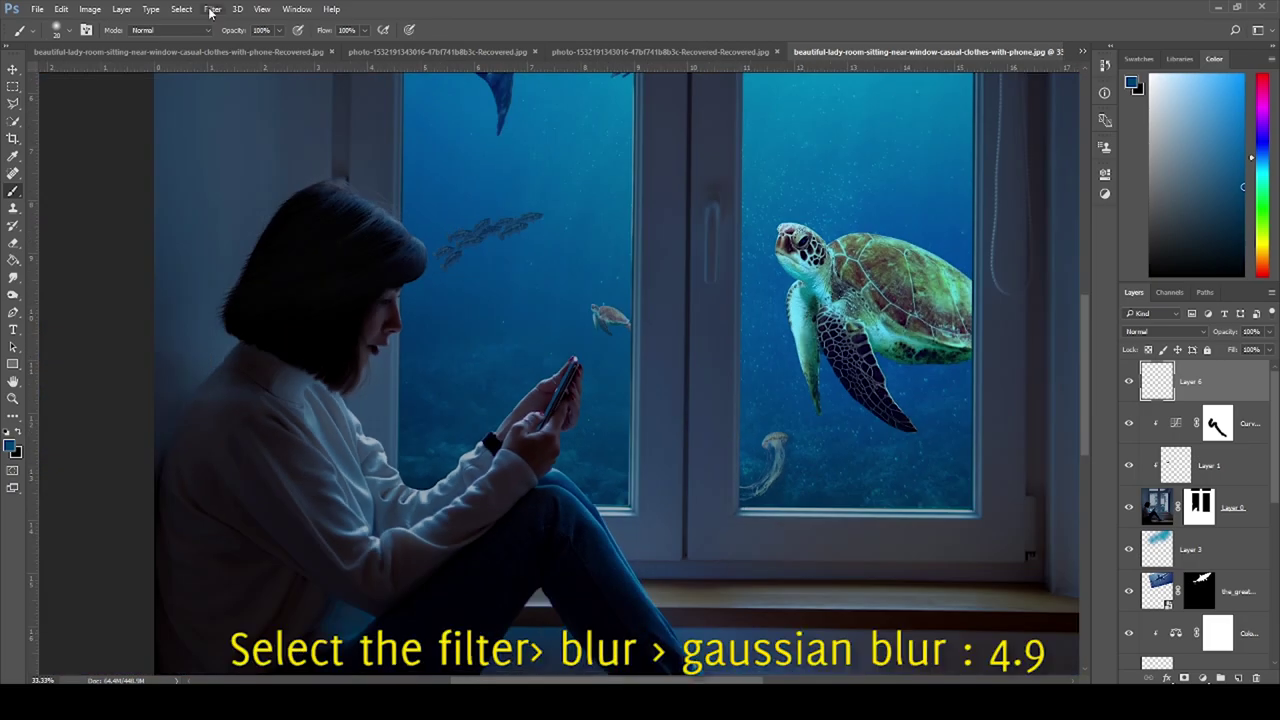
# Step: Blur the phone glow with a 4.9 px Gaussian Blur and duplicate the layer
pyautogui.click(212, 9)
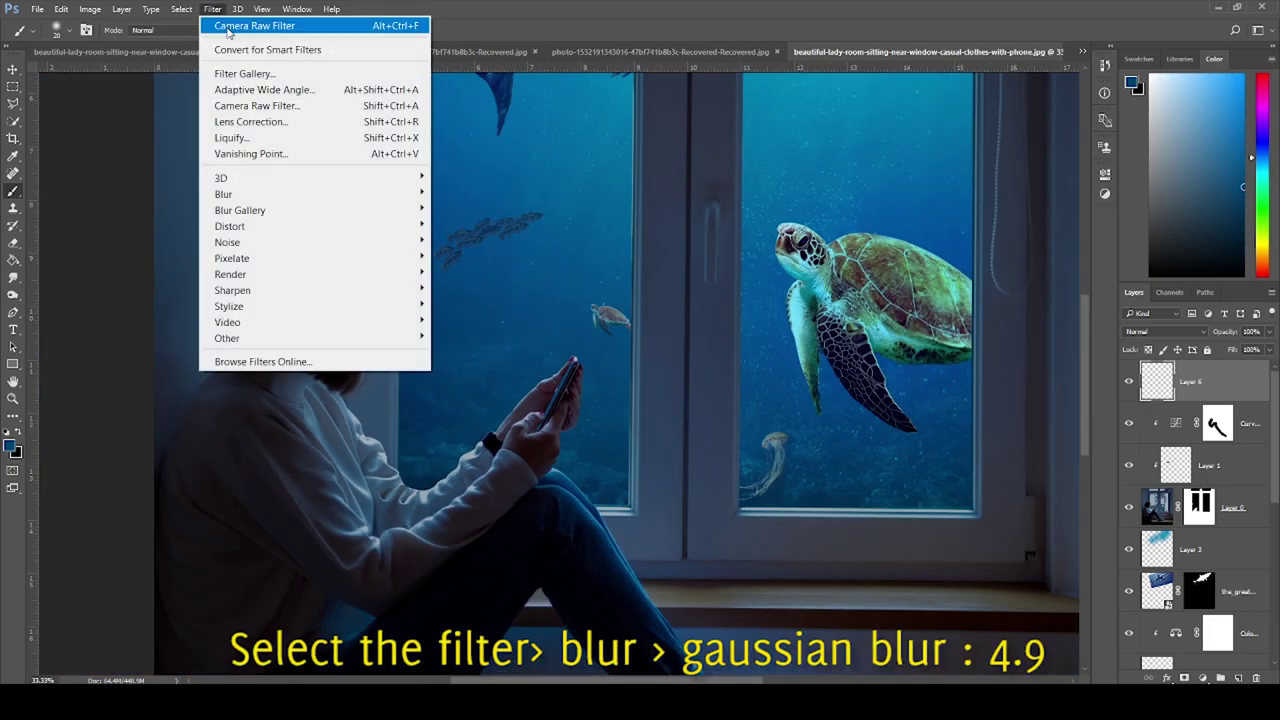
pyautogui.moveTo(223, 194)
pyautogui.click(471, 254)
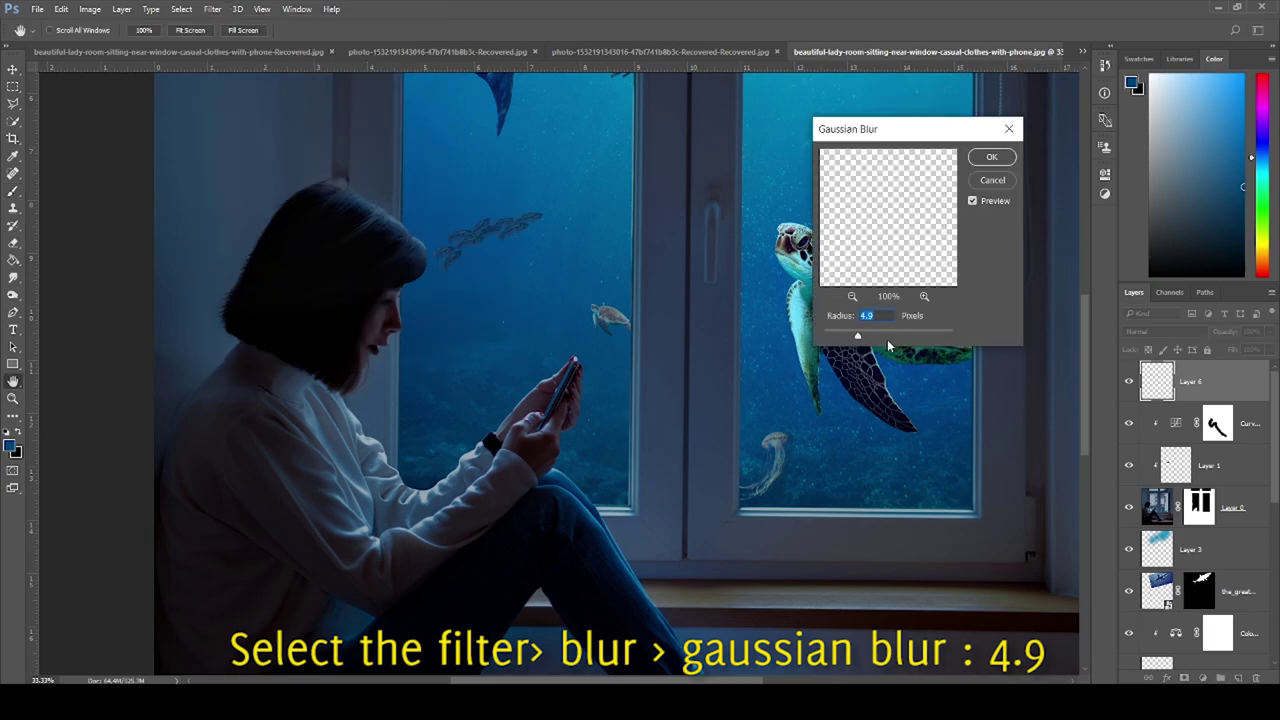
pyautogui.click(992, 157)
pyautogui.hotkey('ctrl', 'j')
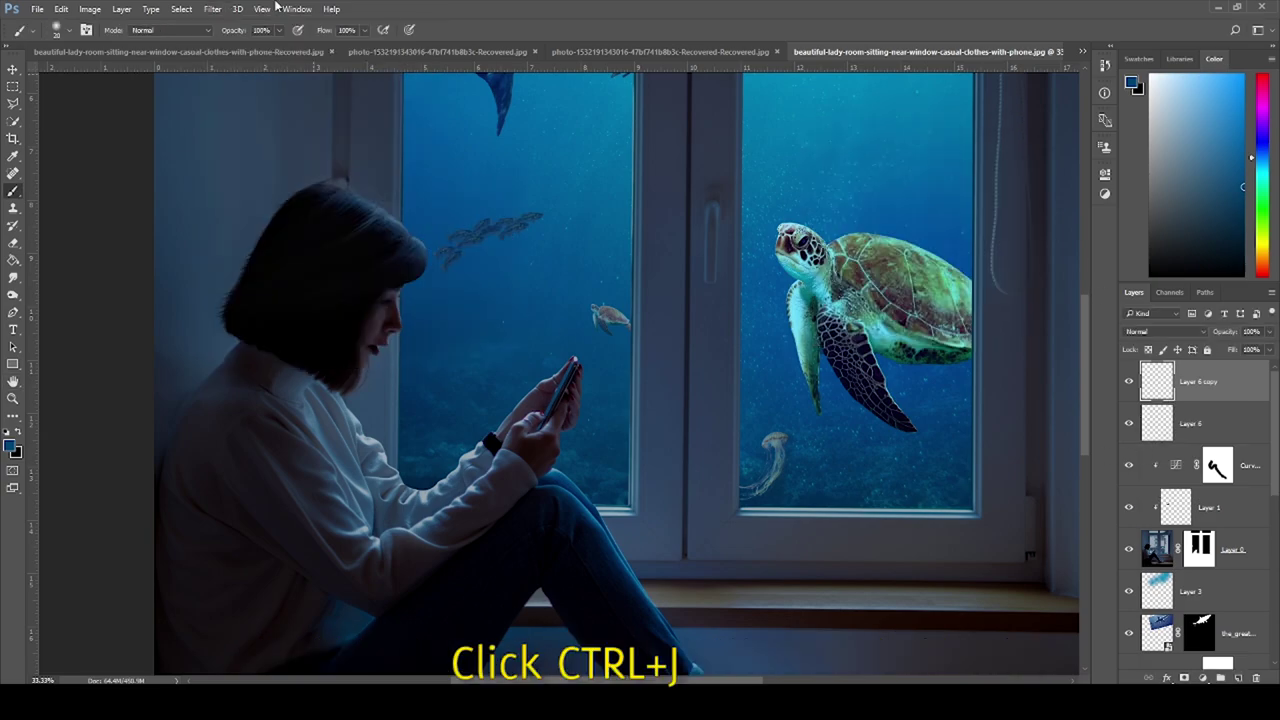
# Step: Blur the Layer 6 copy with a 9.8 px Gaussian Blur
pyautogui.click(212, 9)
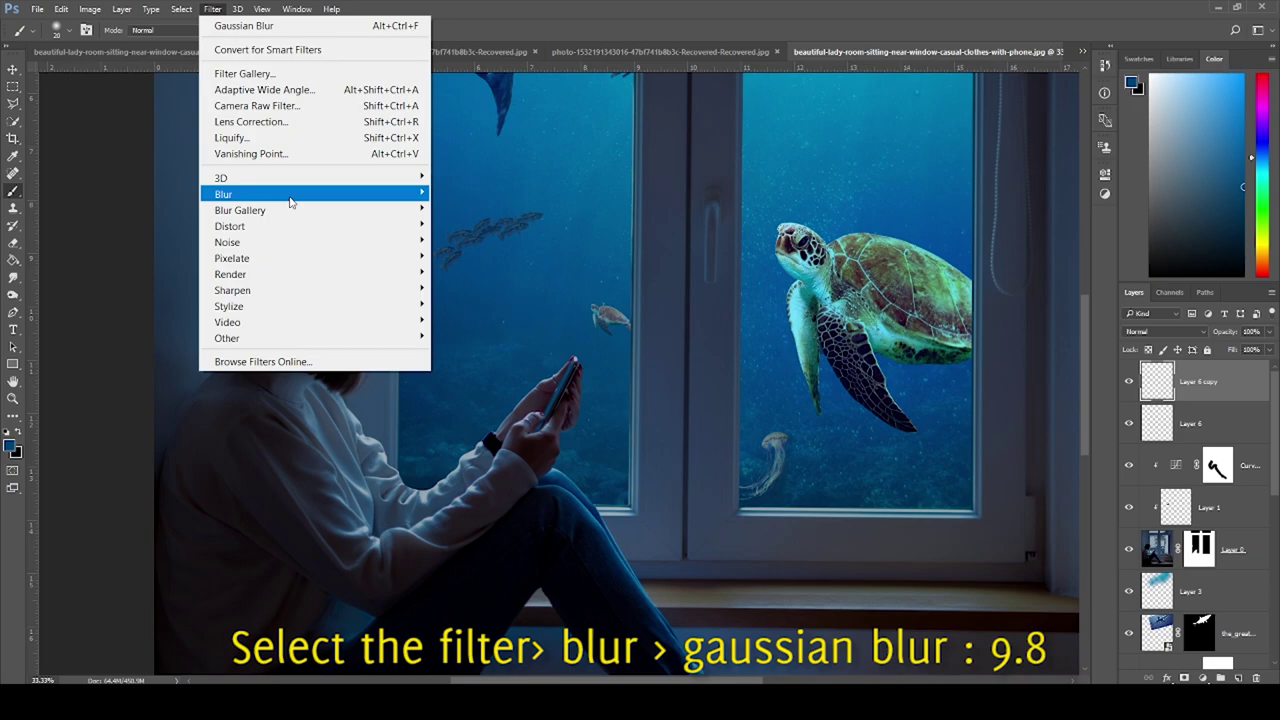
pyautogui.moveTo(260, 194)
pyautogui.click(466, 257)
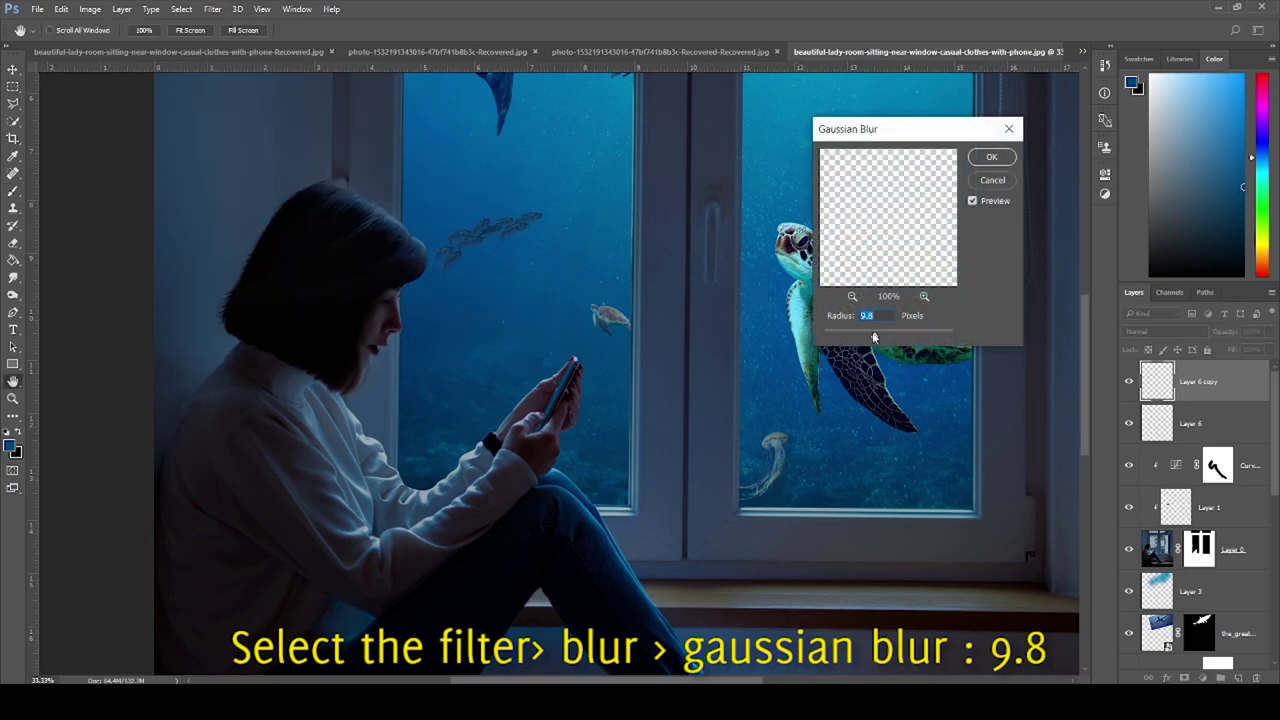
pyautogui.press('b')
pyautogui.click(1000, 157)
# Step: Add a clipped Hue/Saturation layer with Colorize on and Saturation 100, and invert its mask
pyautogui.click(1217, 466)
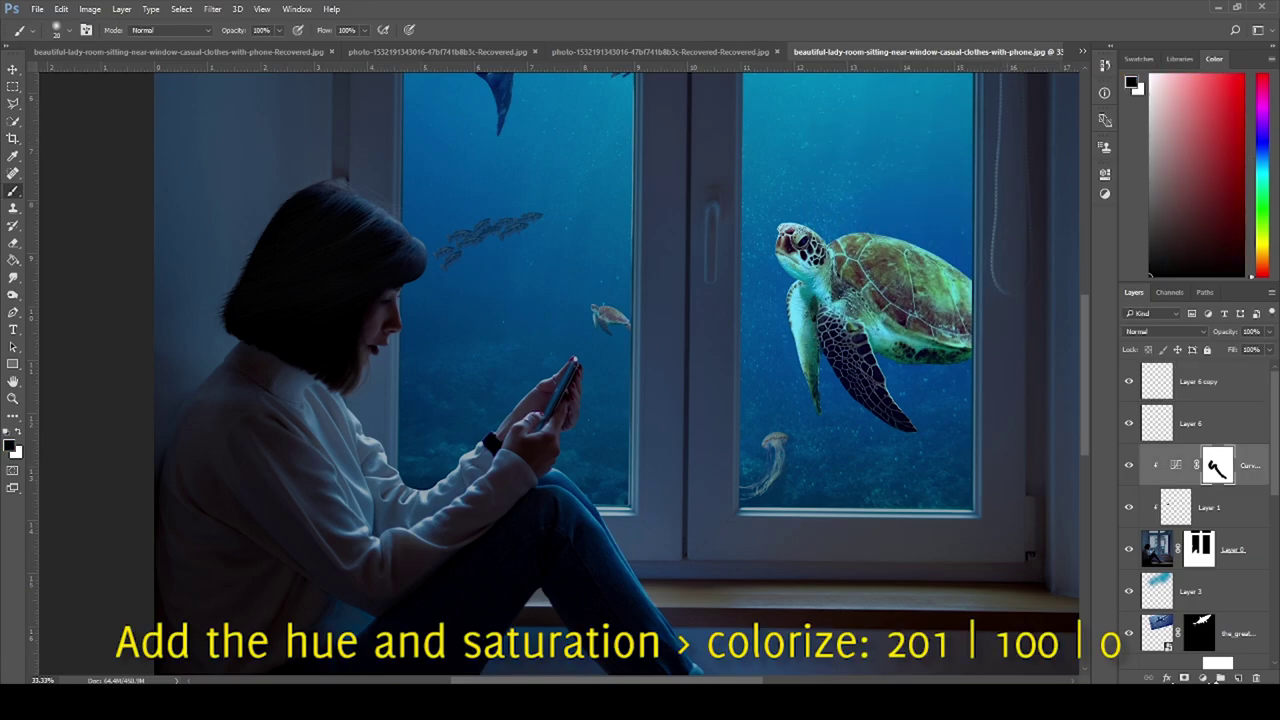
pyautogui.click(1205, 679)
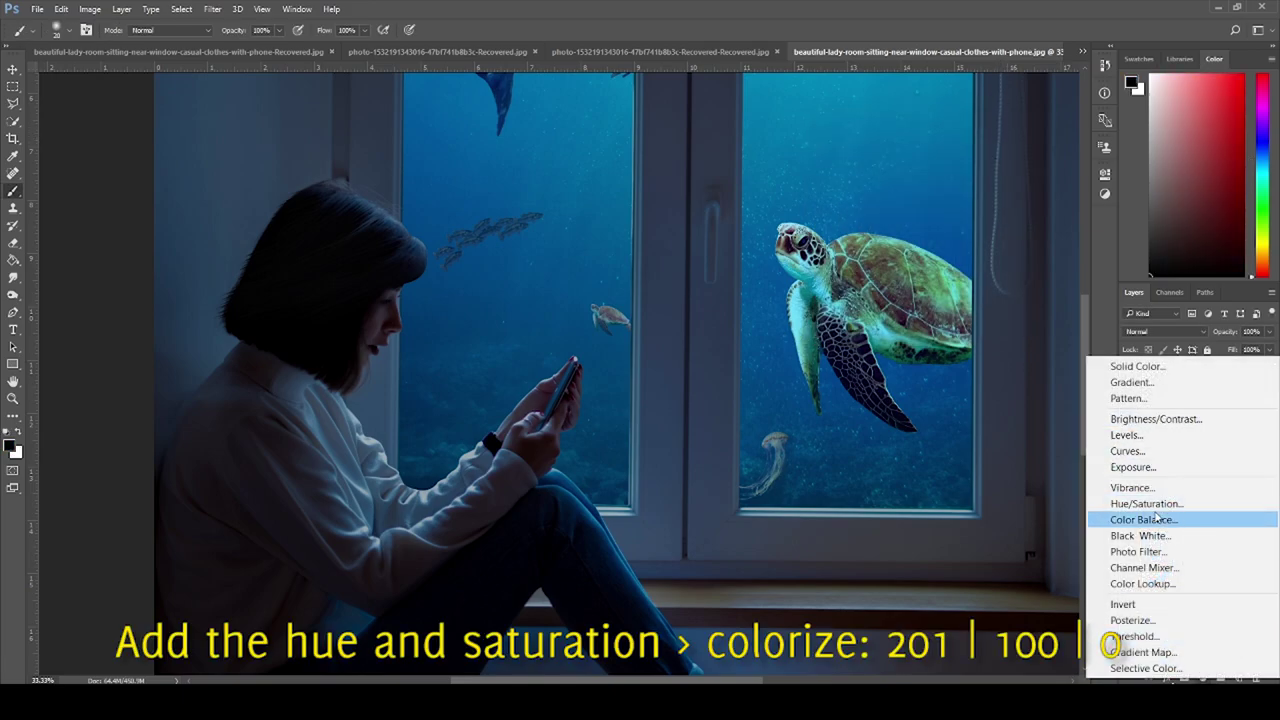
pyautogui.click(1146, 503)
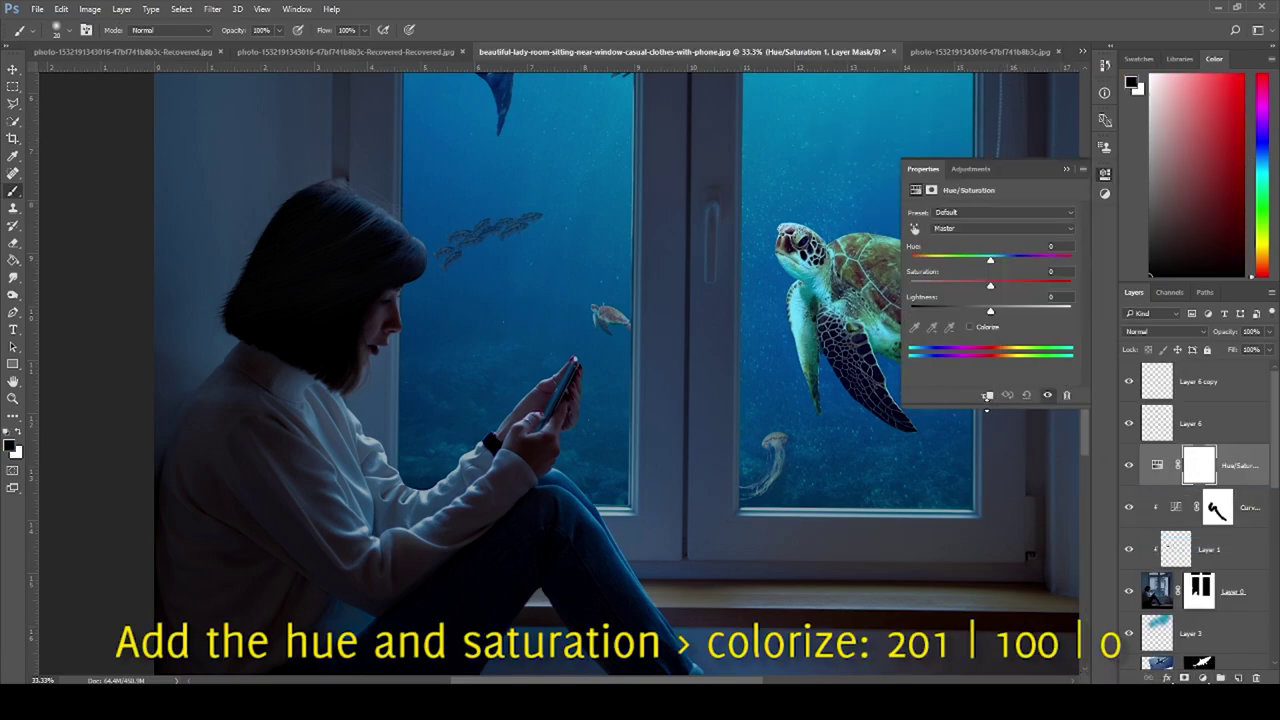
pyautogui.click(988, 396)
pyautogui.click(969, 327)
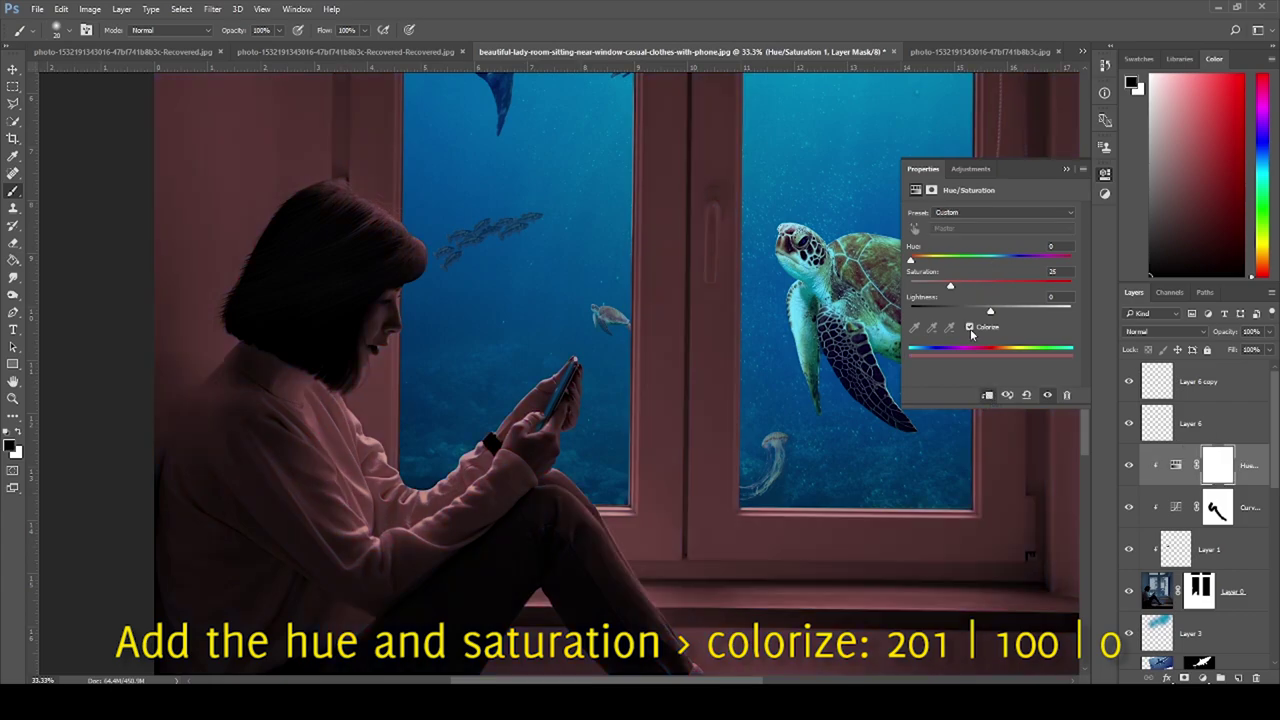
pyautogui.write('201')
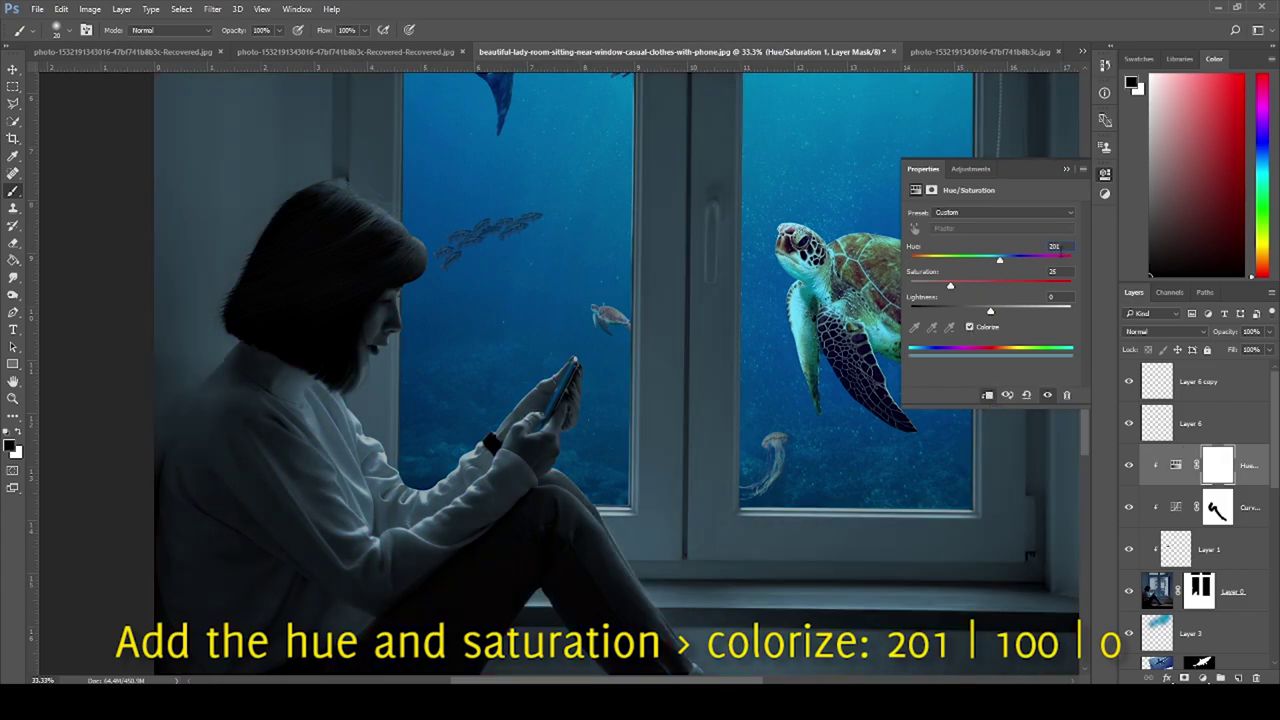
pyautogui.moveTo(951, 287); pyautogui.dragTo(1070, 286)
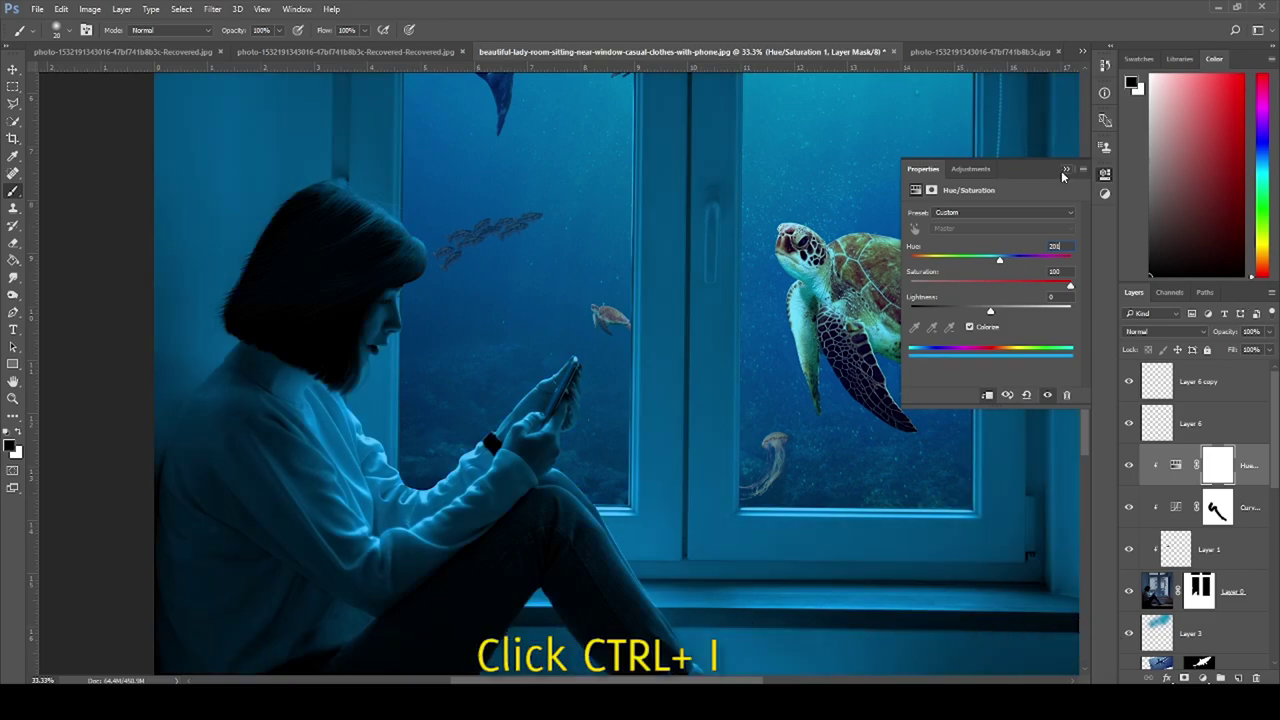
pyautogui.hotkey('ctrl', 'i')
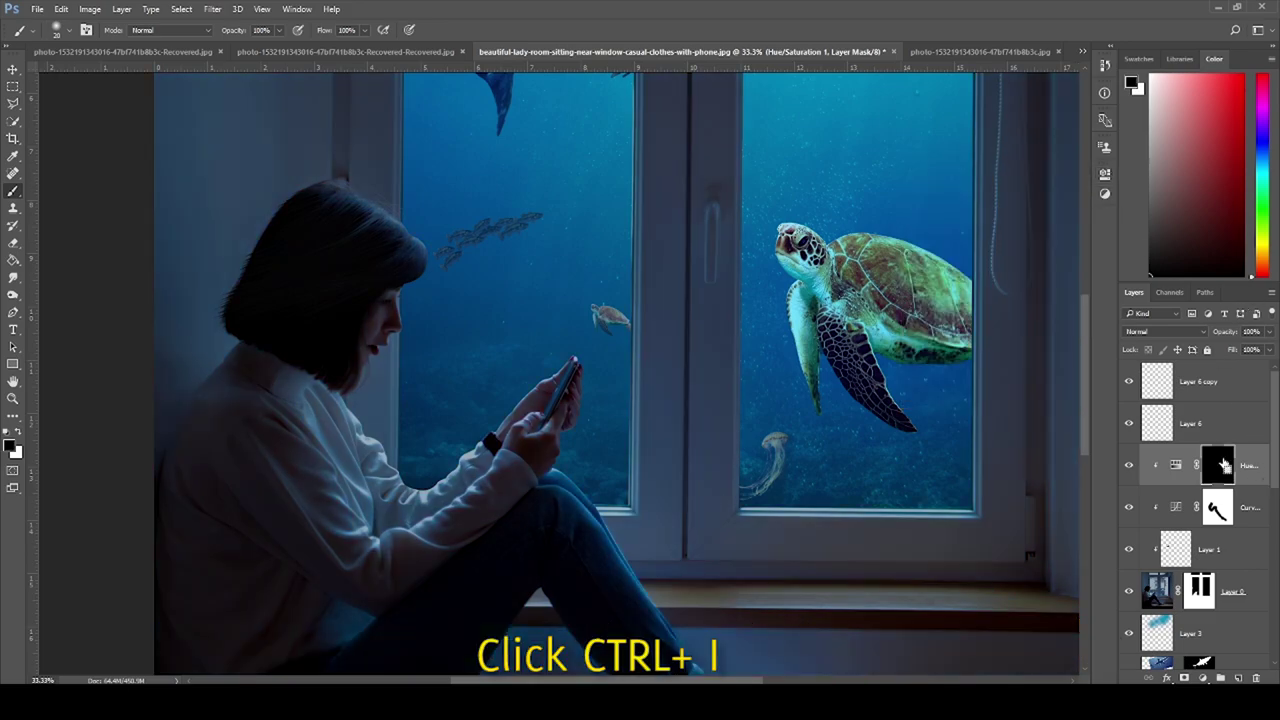
# Step: Paint white on the mask to bring the blue tint back onto the girl's face
pyautogui.scroll(1, 520, 390)
pyautogui.press('x')
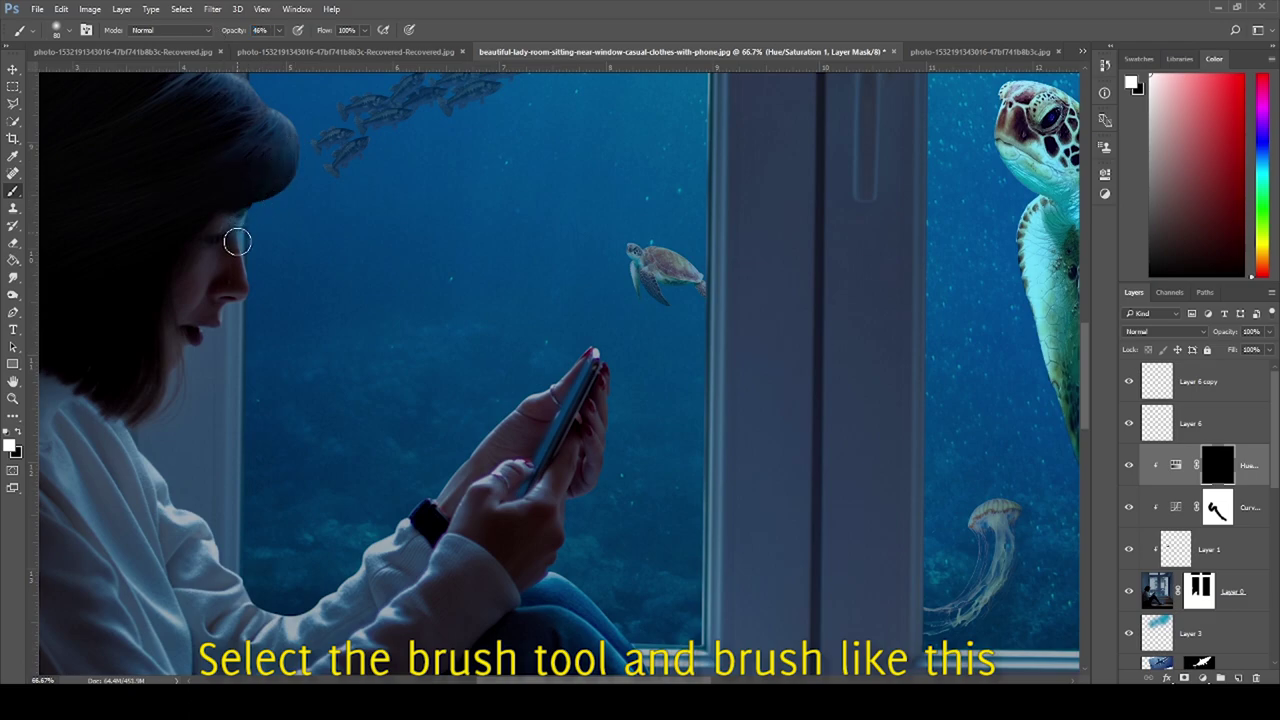
pyautogui.moveTo(237, 241); pyautogui.dragTo(201, 390)
pyautogui.scroll(3, 500, 450)
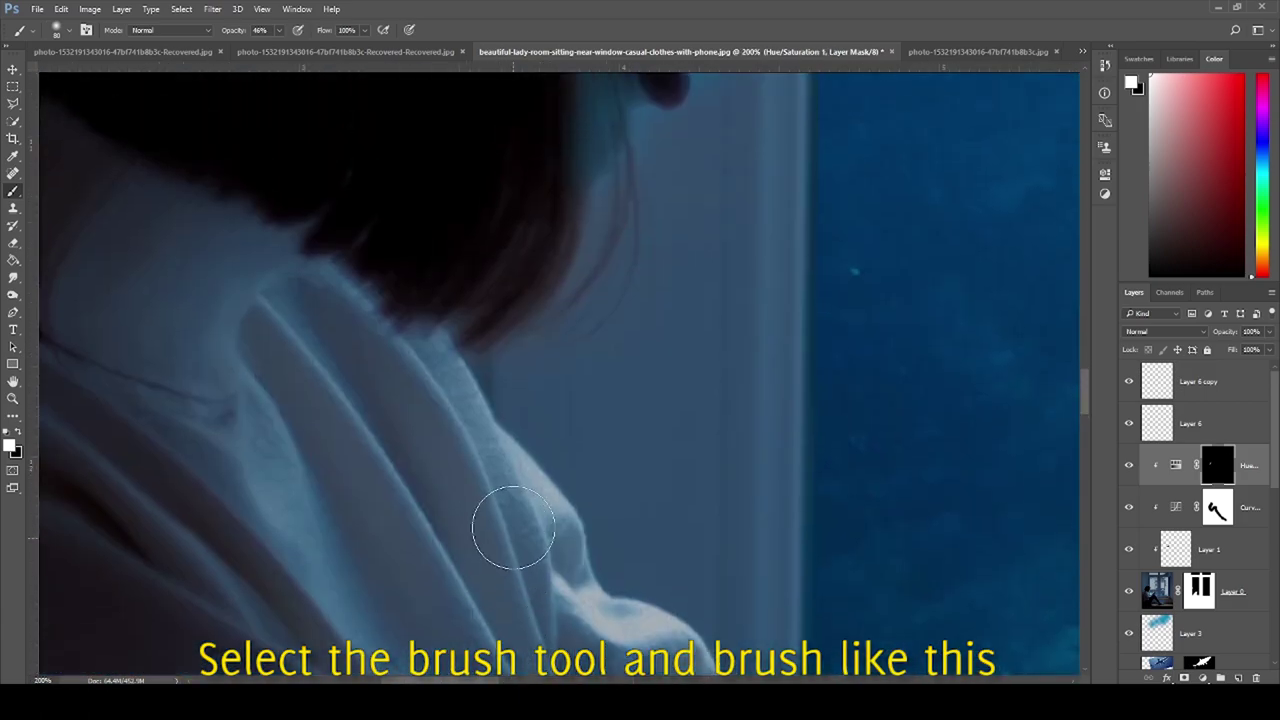
pyautogui.scroll(5, 513, 527)
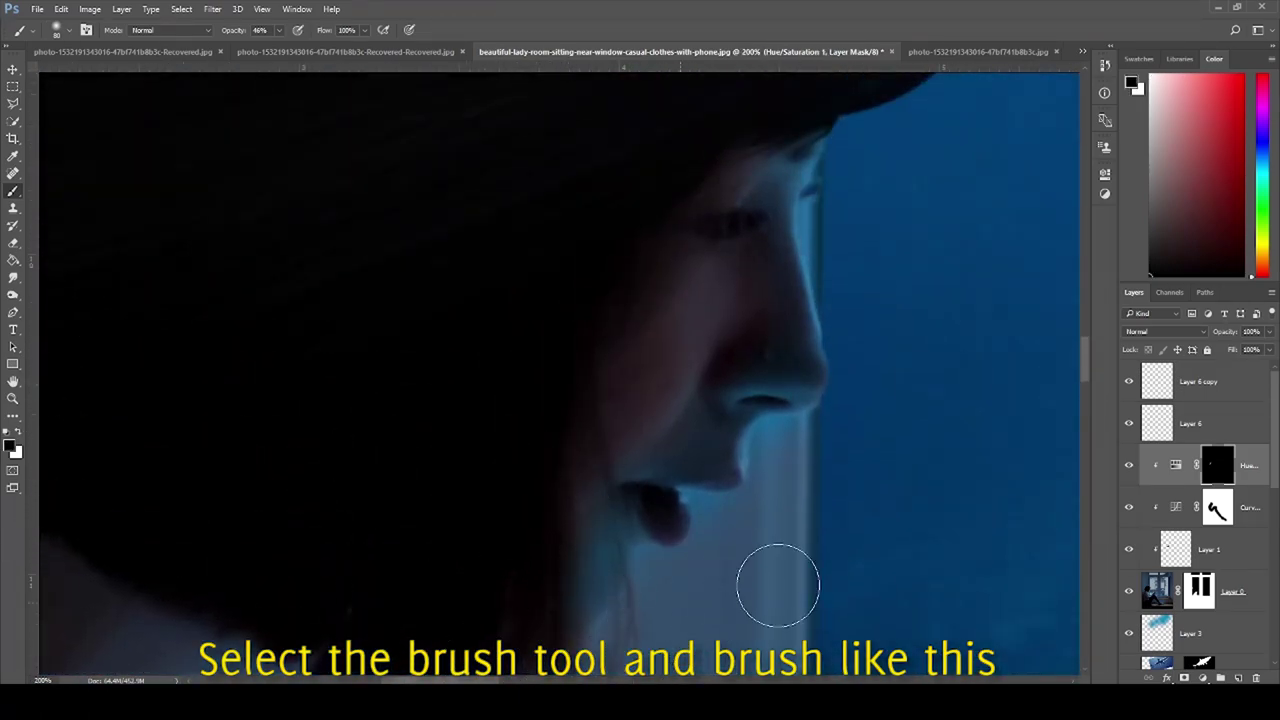
pyautogui.press('[')
pyautogui.press('[')
pyautogui.press('[')
pyautogui.press('9')
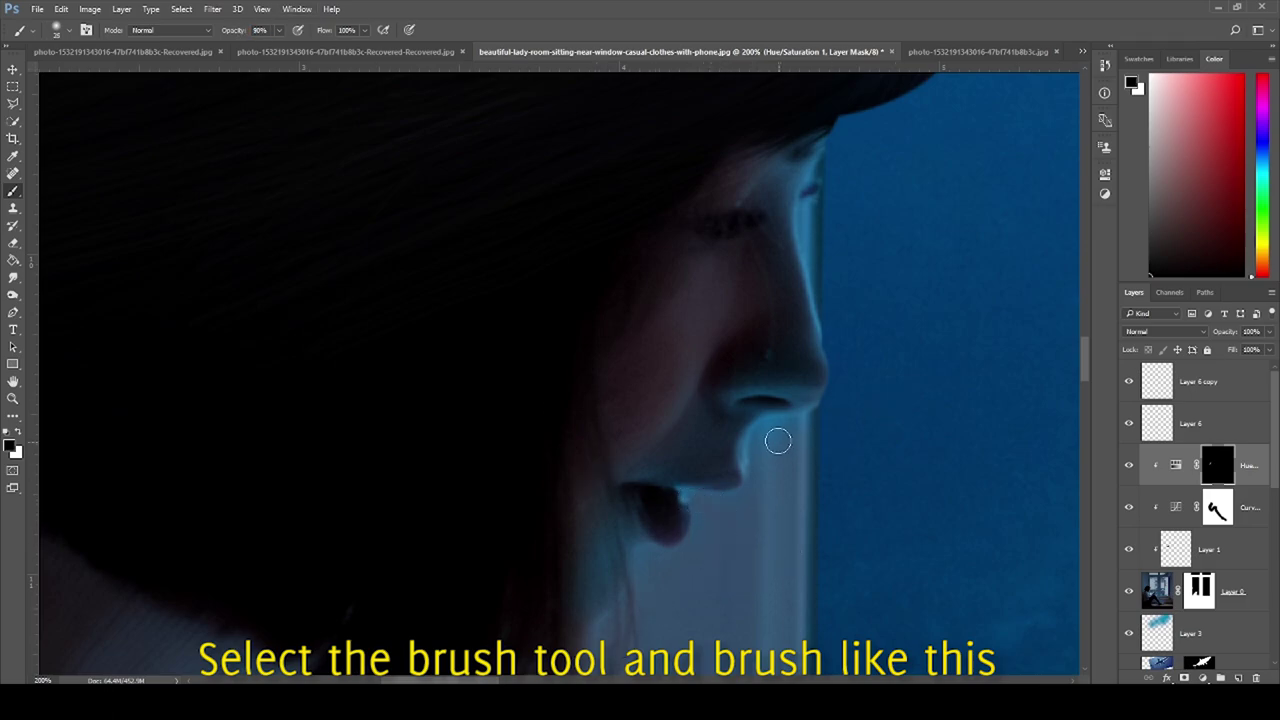
# Step: Refine the tint mask with a larger brush, alternating white and black paint across the girl
pyautogui.scroll(-1, 880, 503)
pyautogui.scroll(-1, 824, 303)
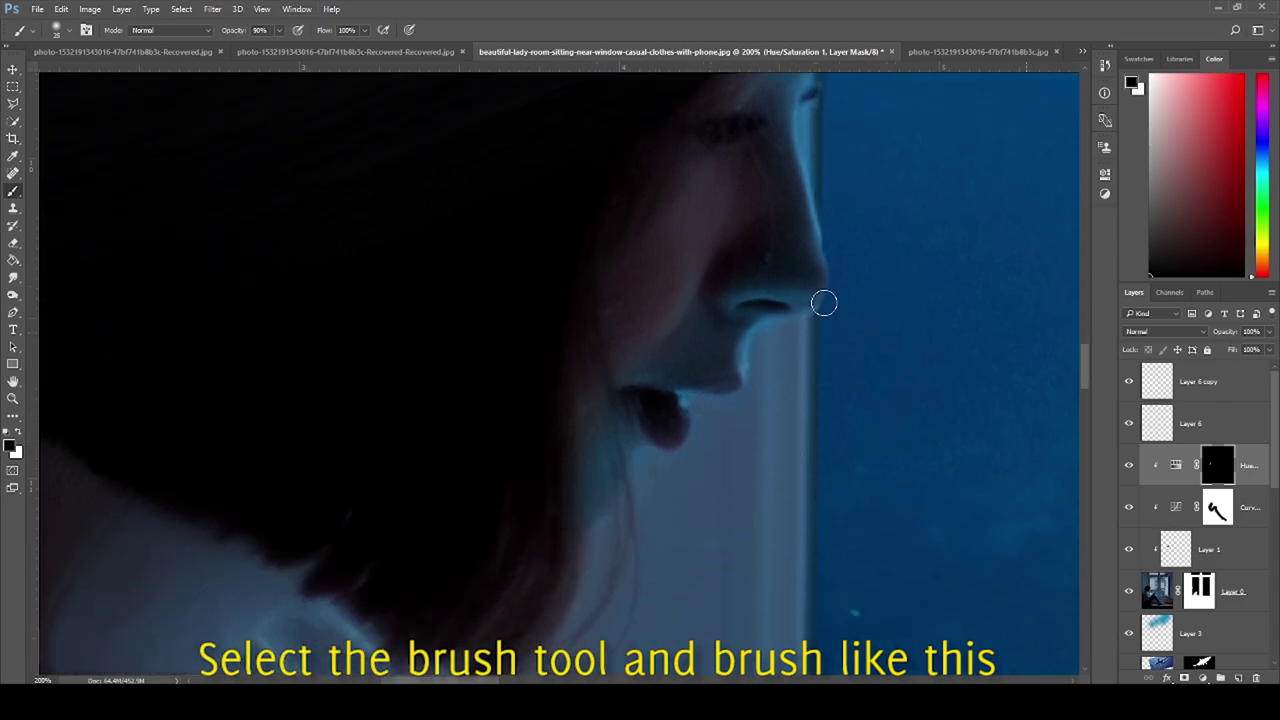
pyautogui.press('x')
pyautogui.press(']')
pyautogui.press(']')
pyautogui.press(']')
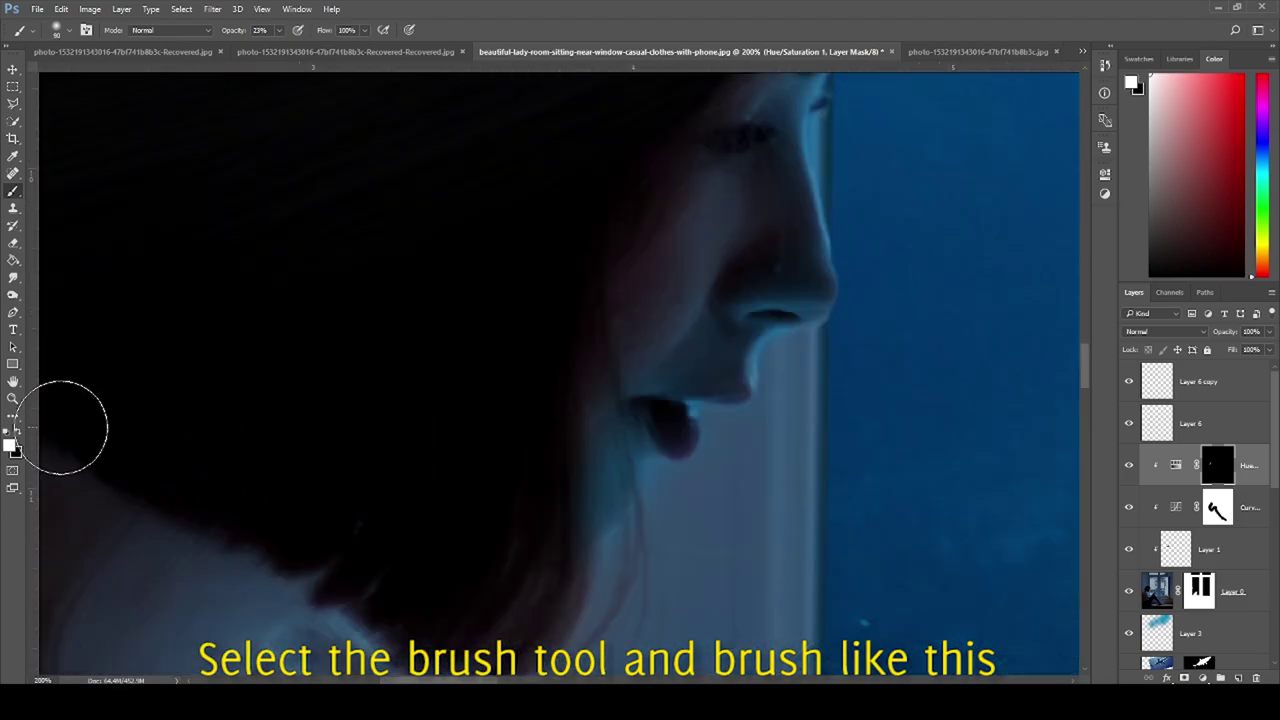
pyautogui.click(17, 432)
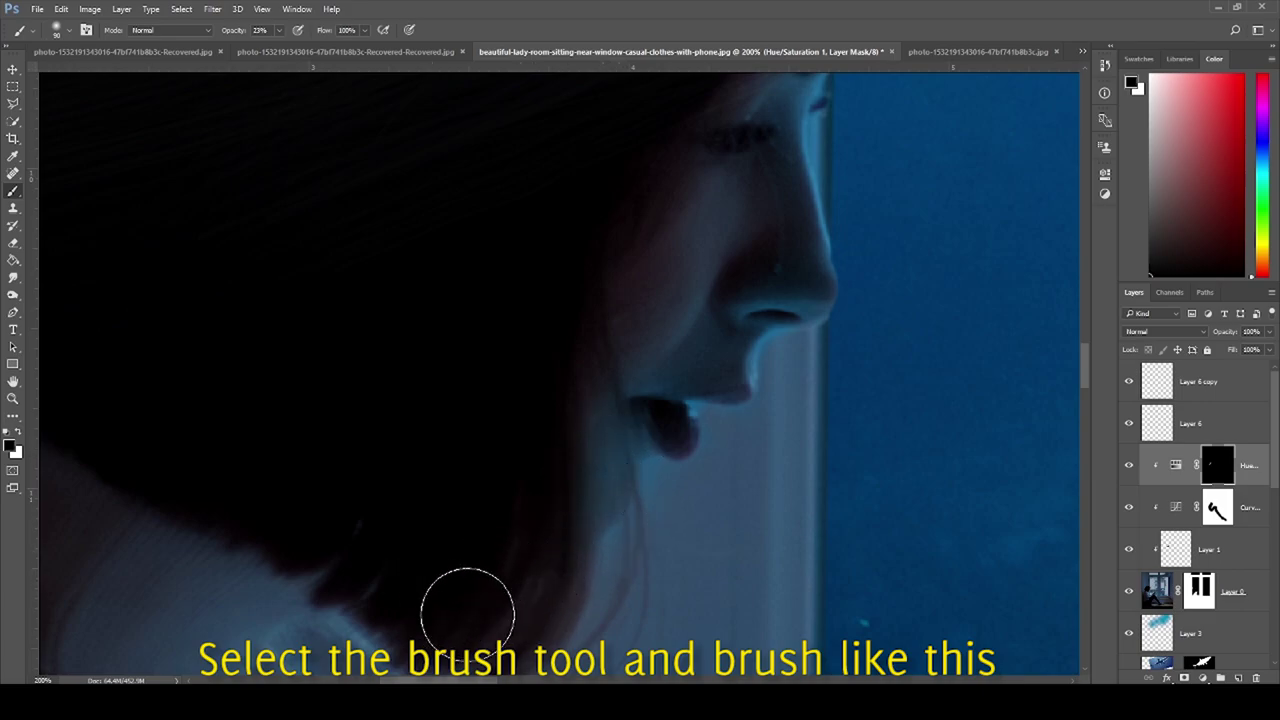
pyautogui.click(20, 436)
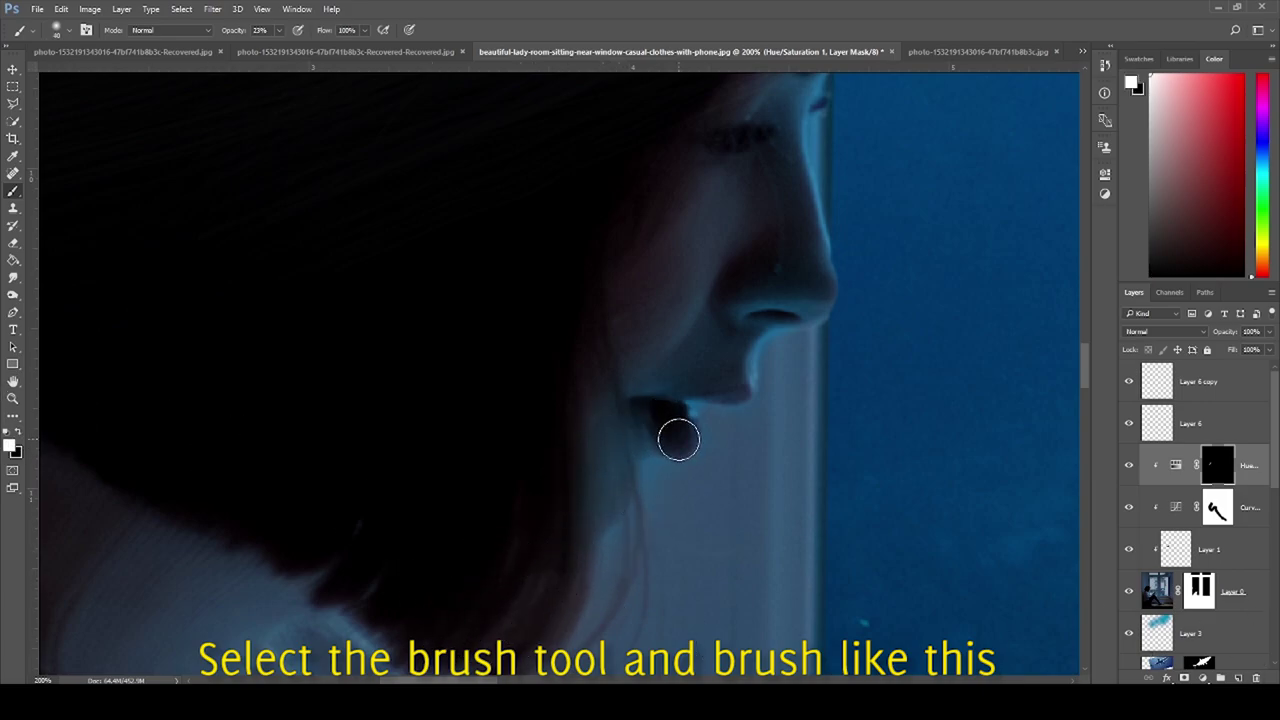
pyautogui.hotkey('ctrl', '-')
pyautogui.hotkey('ctrl', '-')
pyautogui.scroll(-3, 820, 490)
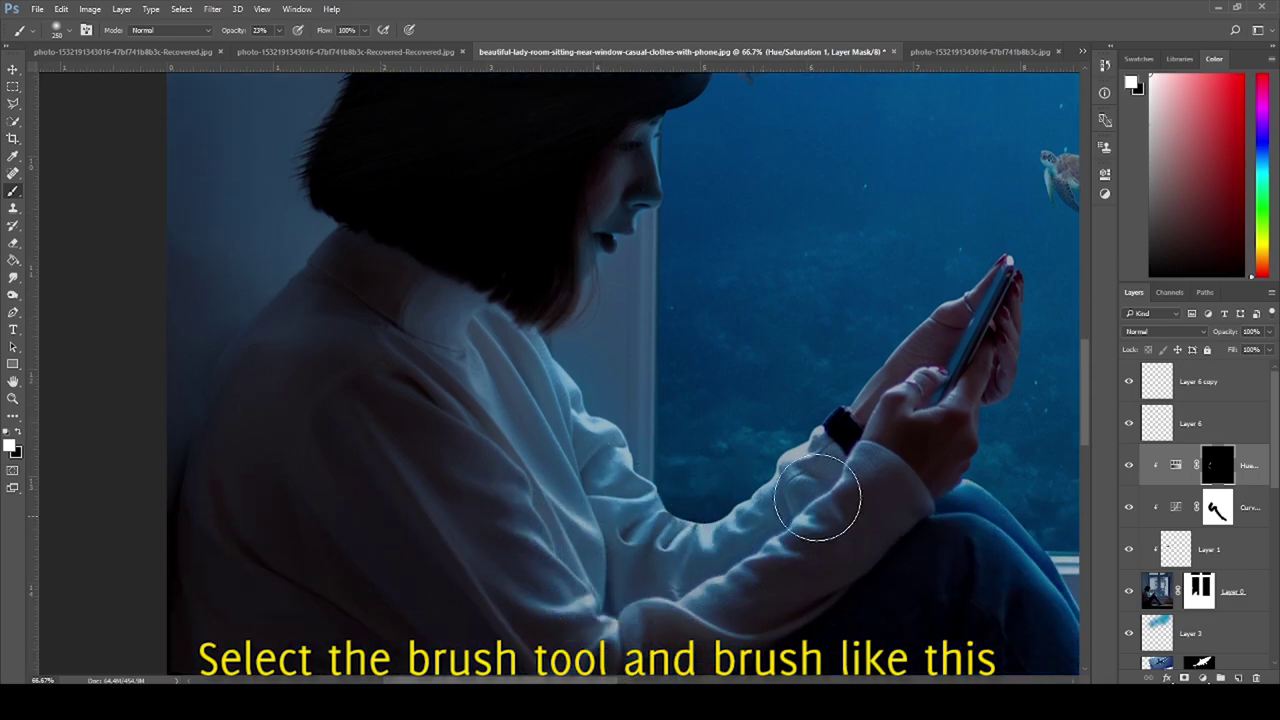
pyautogui.hotkey('ctrl', '-')
pyautogui.hotkey('ctrl', '-')
pyautogui.hotkey('ctrl', '-')
pyautogui.hotkey('ctrl', '-')
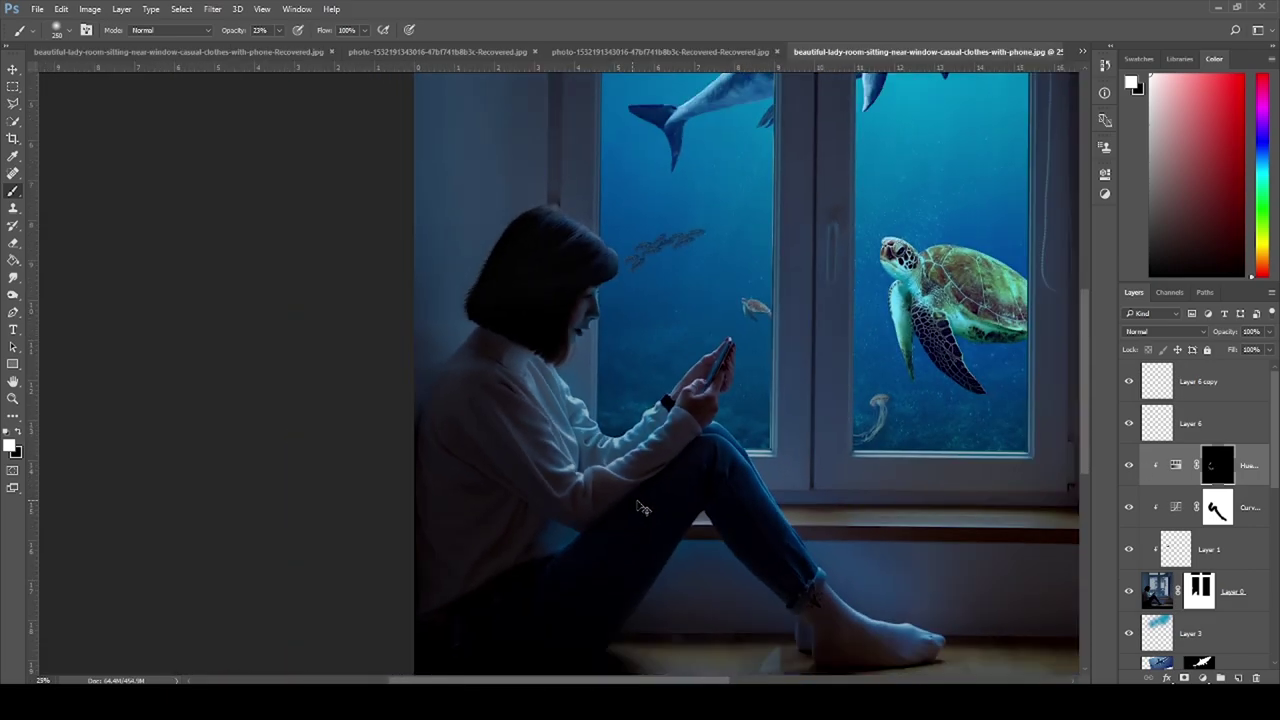
# Step: Place the rain-glass image above Layer 3 over the window, blended in Soft Light at 50%
pyautogui.scroll(-3, 1251, 502)
pyautogui.click(1241, 488)
pyautogui.click(37, 9)
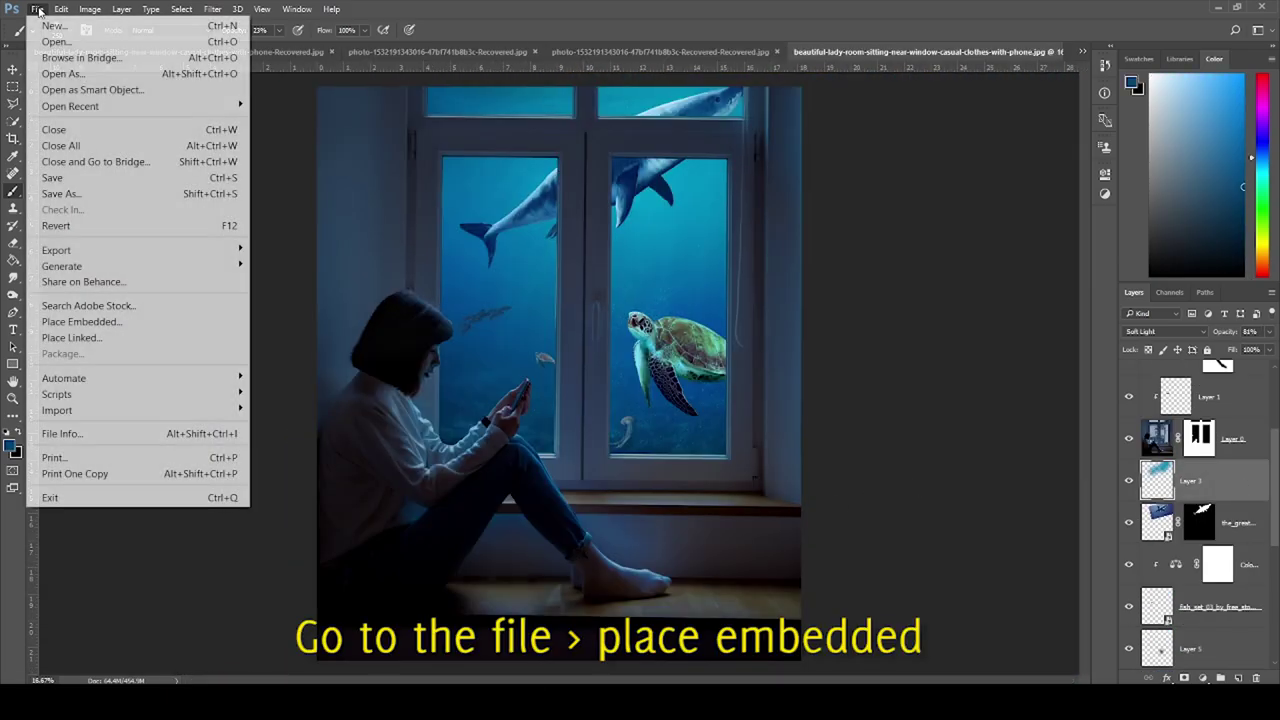
pyautogui.click(103, 322)
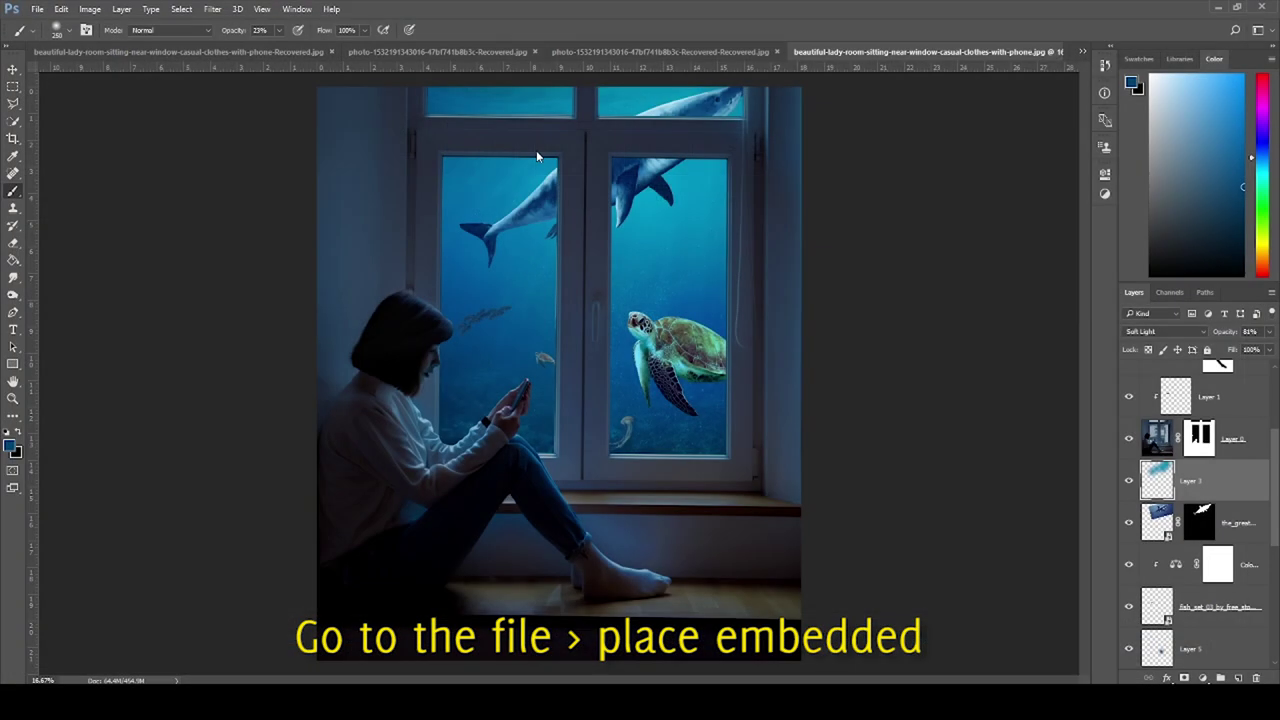
pyautogui.moveTo(480, 340); pyautogui.dragTo(426, 211)
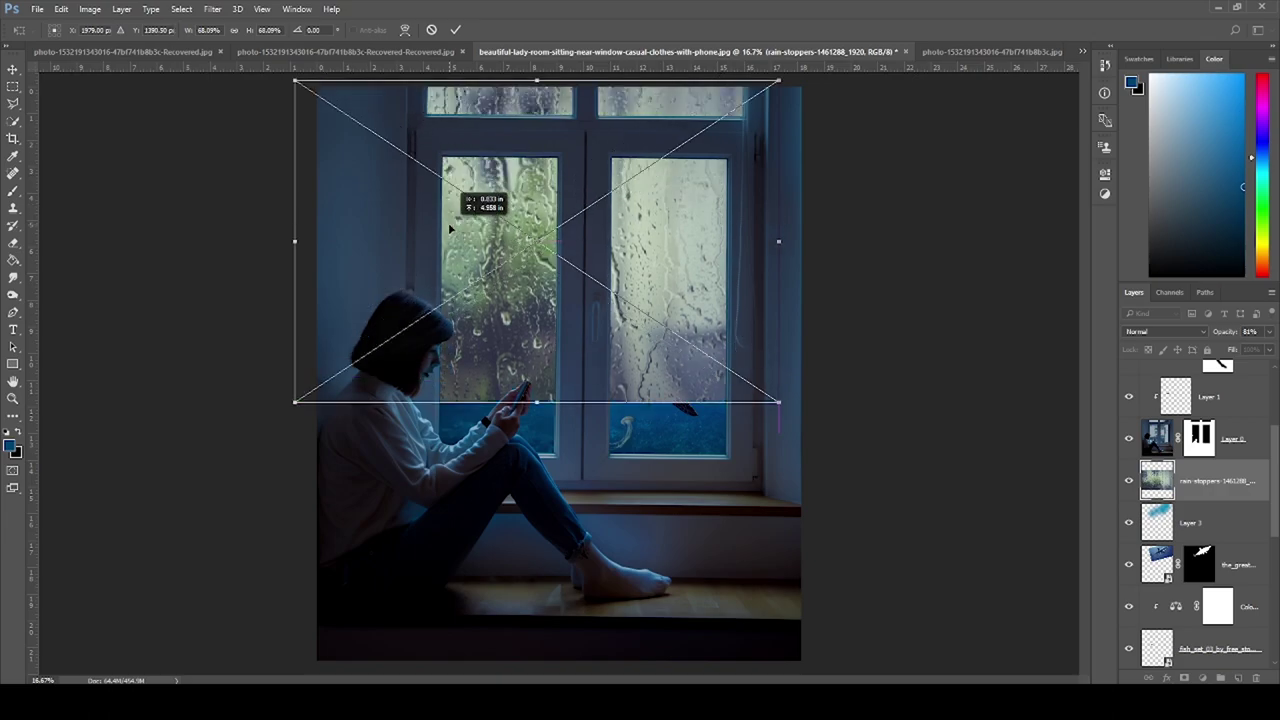
pyautogui.moveTo(778, 400); pyautogui.dragTo(777, 373)
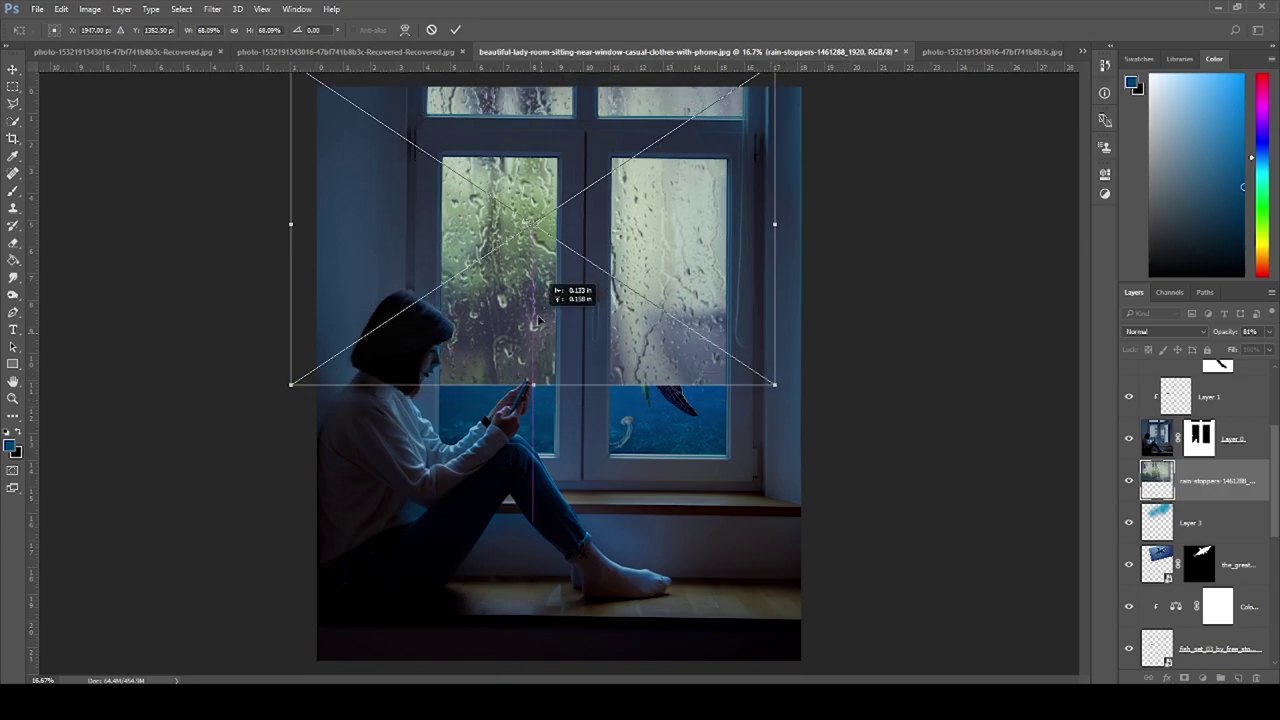
pyautogui.click(455, 29)
pyautogui.press('b')
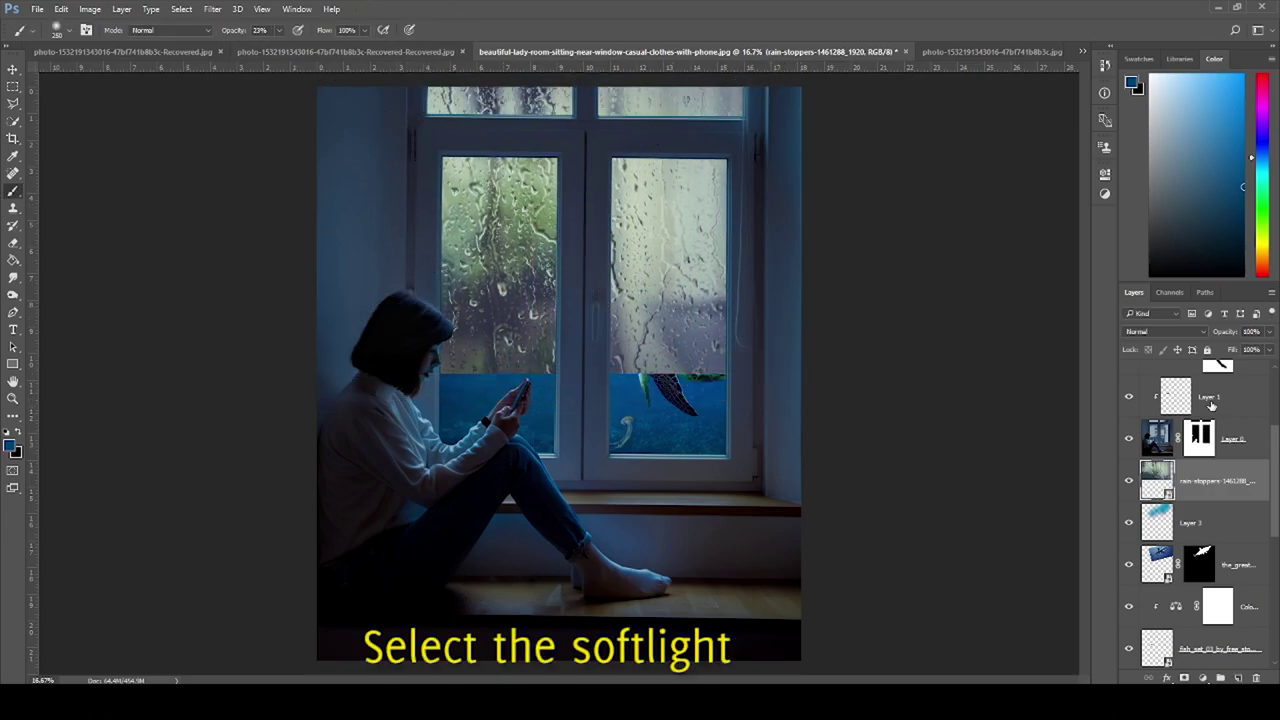
pyautogui.click(1185, 329)
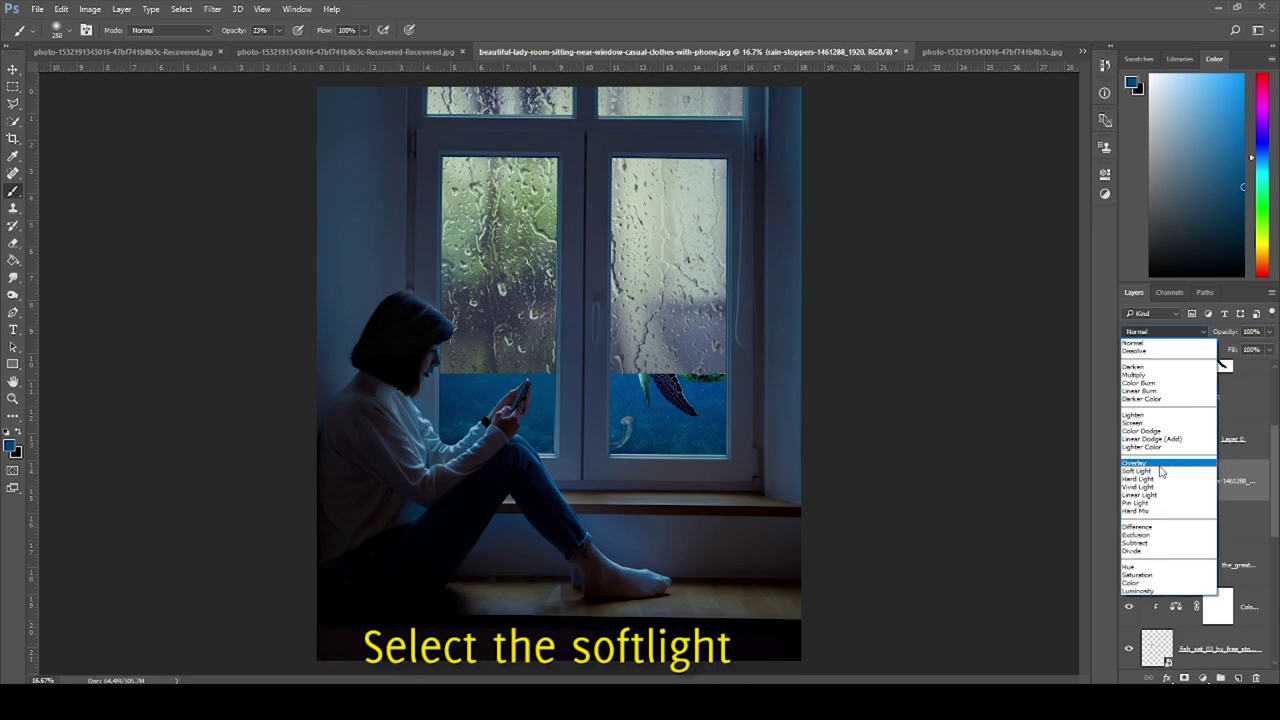
pyautogui.click(1160, 472)
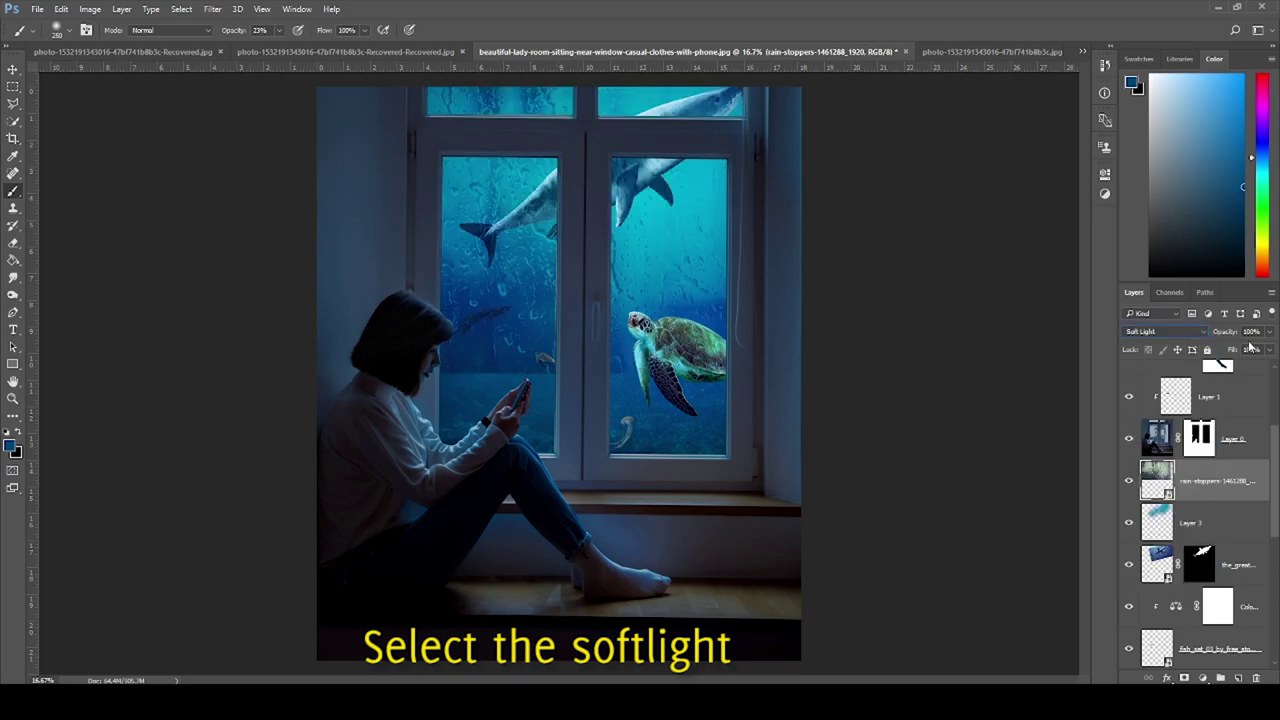
pyautogui.write('50')
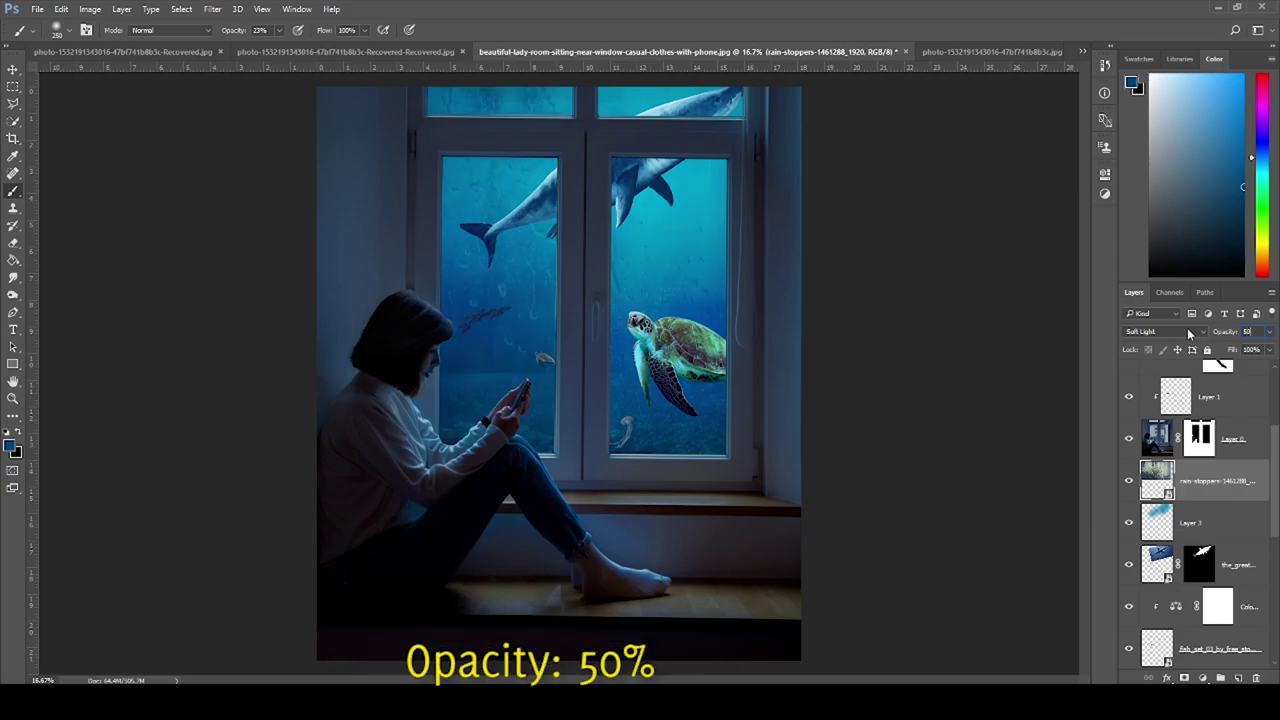
# Step: Duplicate the rain texture, flip it horizontally, and move it down over the woman
pyautogui.hotkey('ctrl', 'j')
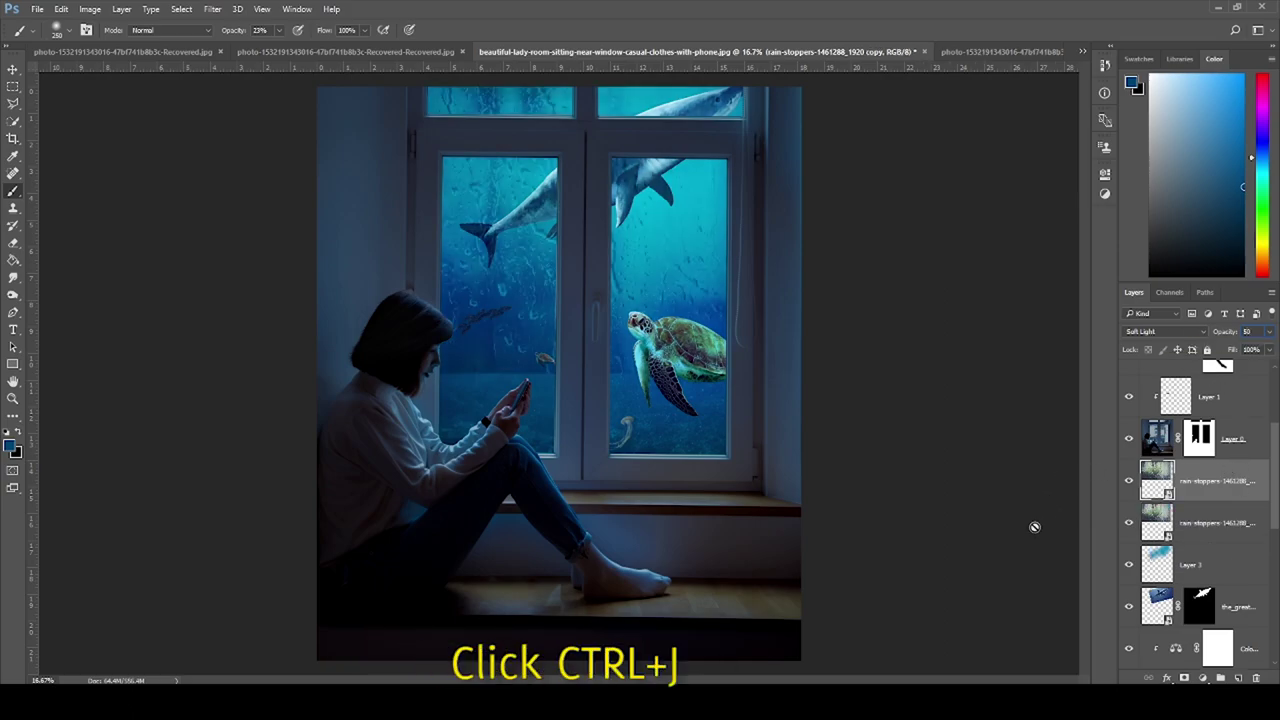
pyautogui.hotkey('ctrl', 't')
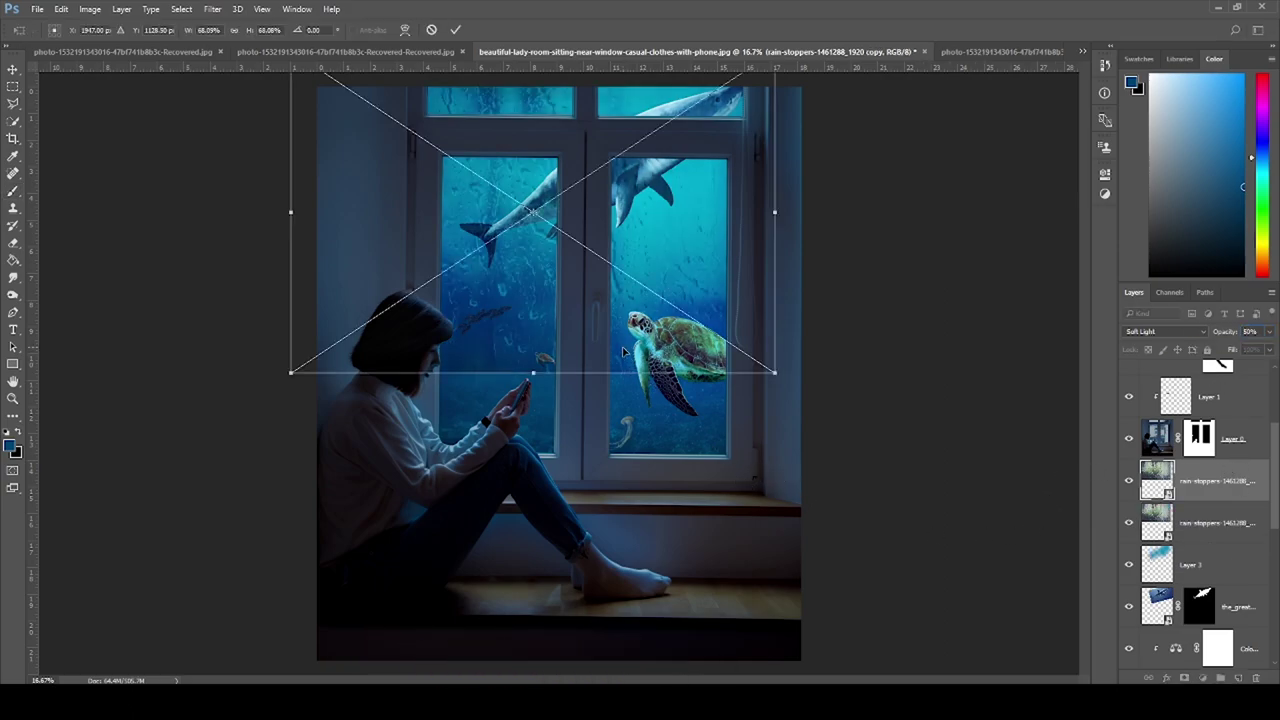
pyautogui.rightClick(624, 349)
pyautogui.click(713, 549)
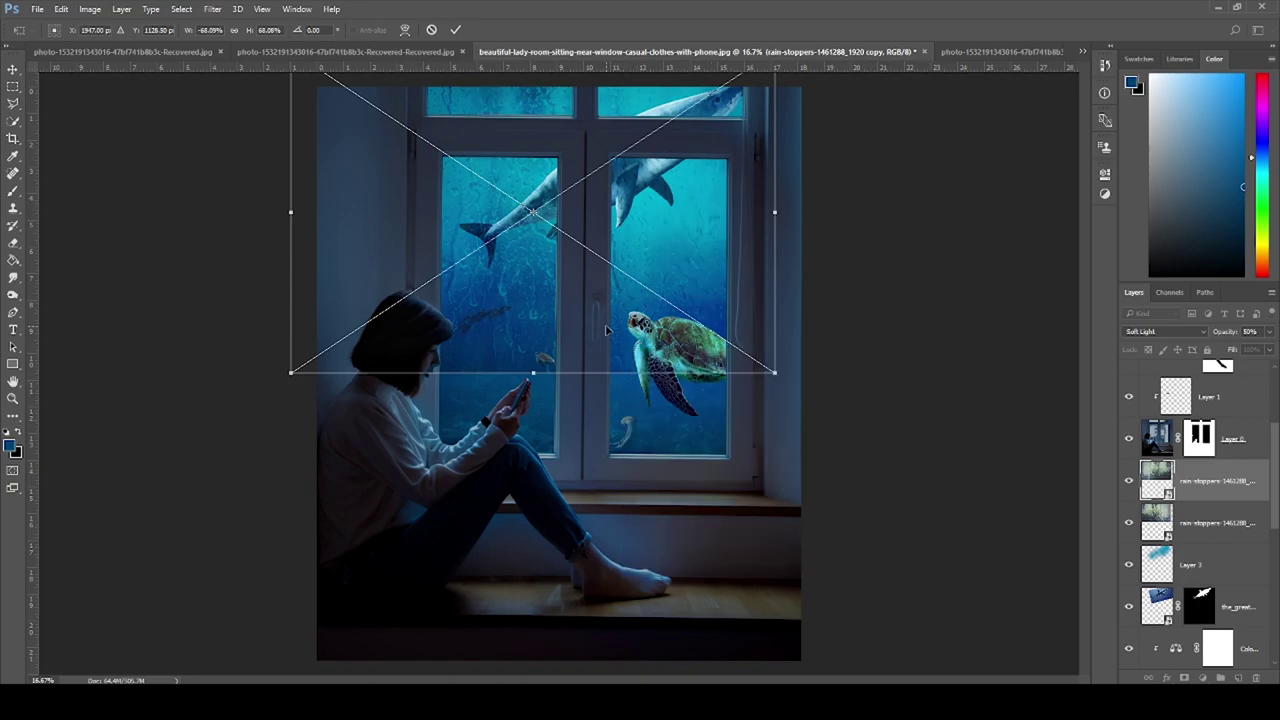
pyautogui.moveTo(622, 327); pyautogui.dragTo(632, 595)
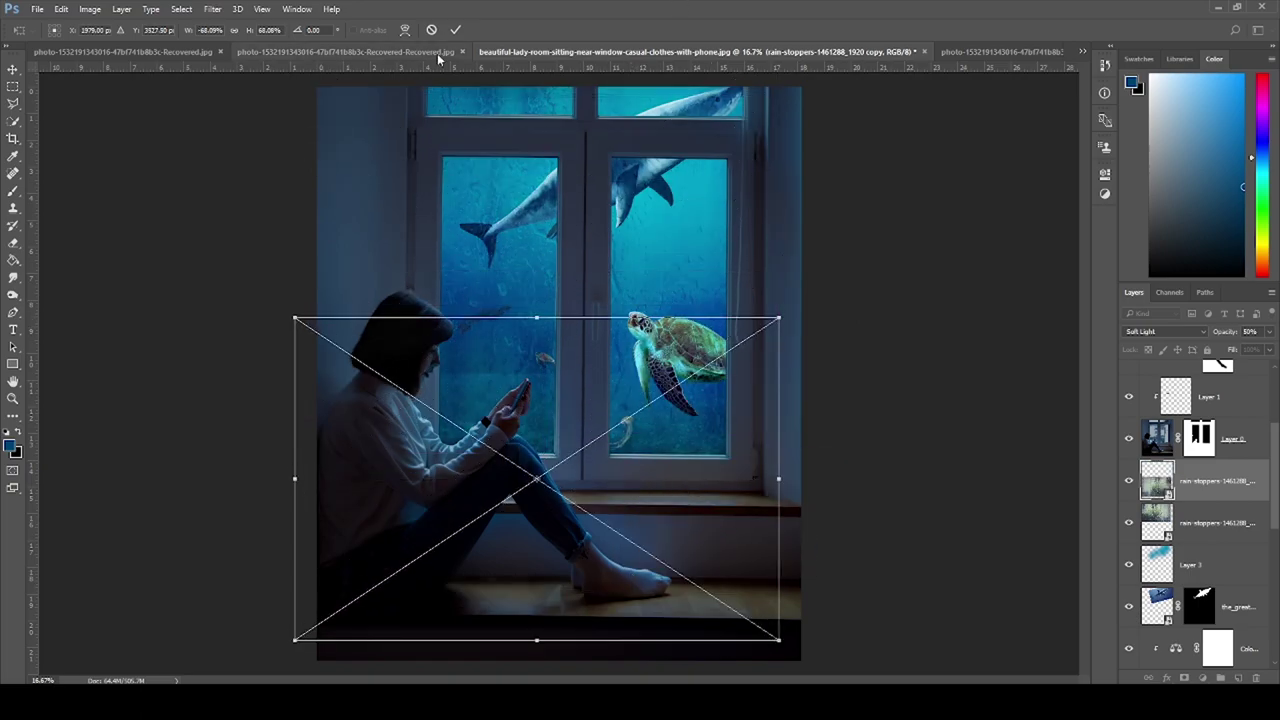
pyautogui.press('Return')
# Step: Add layer masks to both rain layers, with black set as the painting colour
pyautogui.press('b')
pyautogui.click(1184, 678)
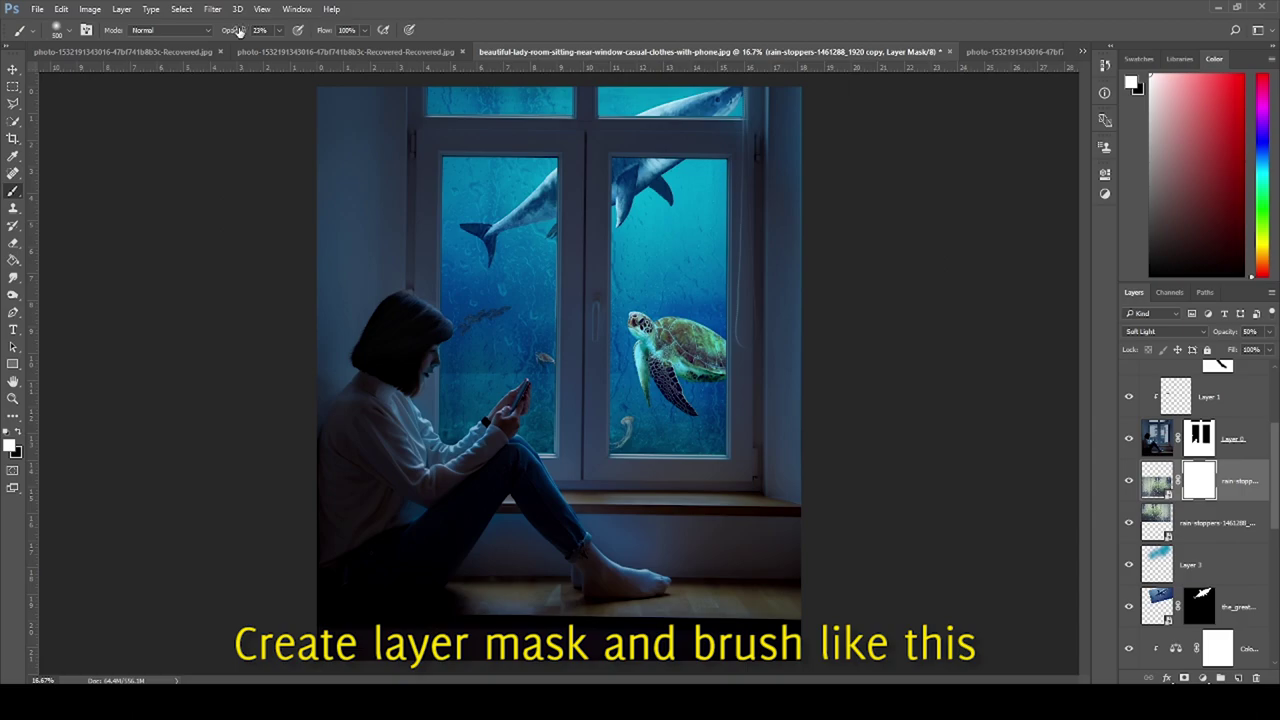
pyautogui.press('x')
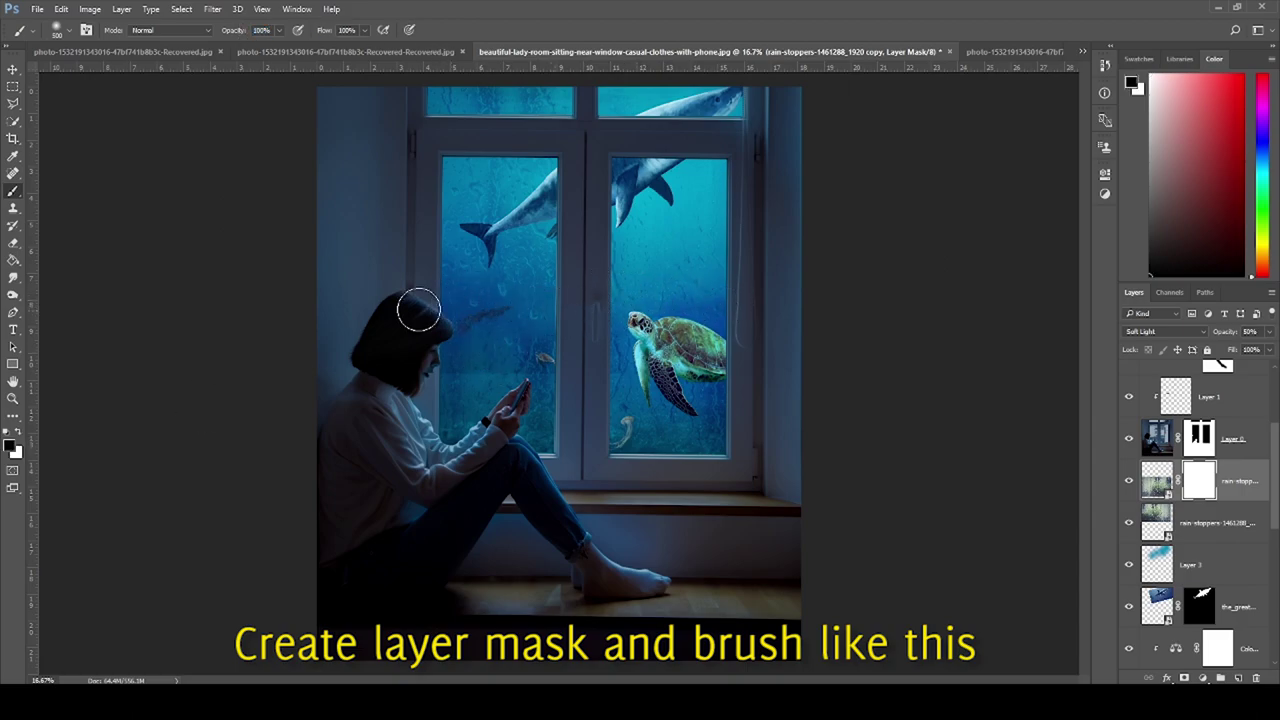
pyautogui.click(1160, 522)
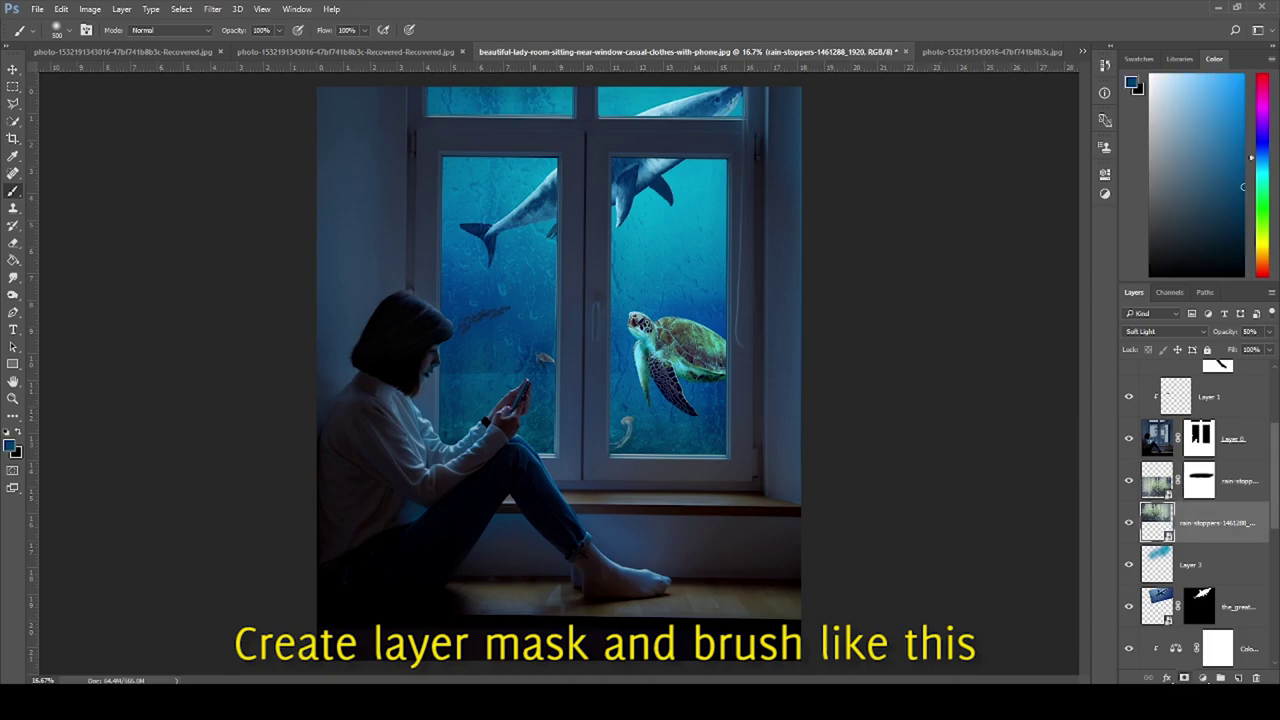
pyautogui.click(1184, 679)
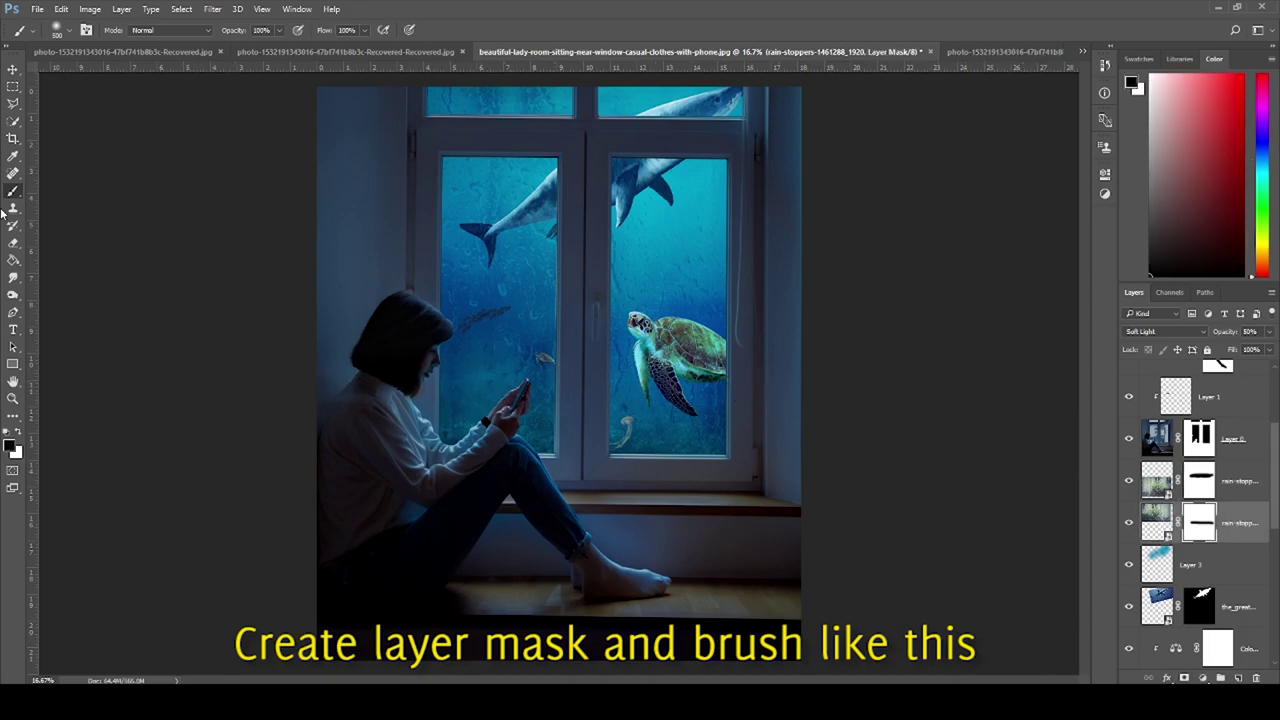
pyautogui.scroll(3, 1232, 402)
pyautogui.click(1202, 678)
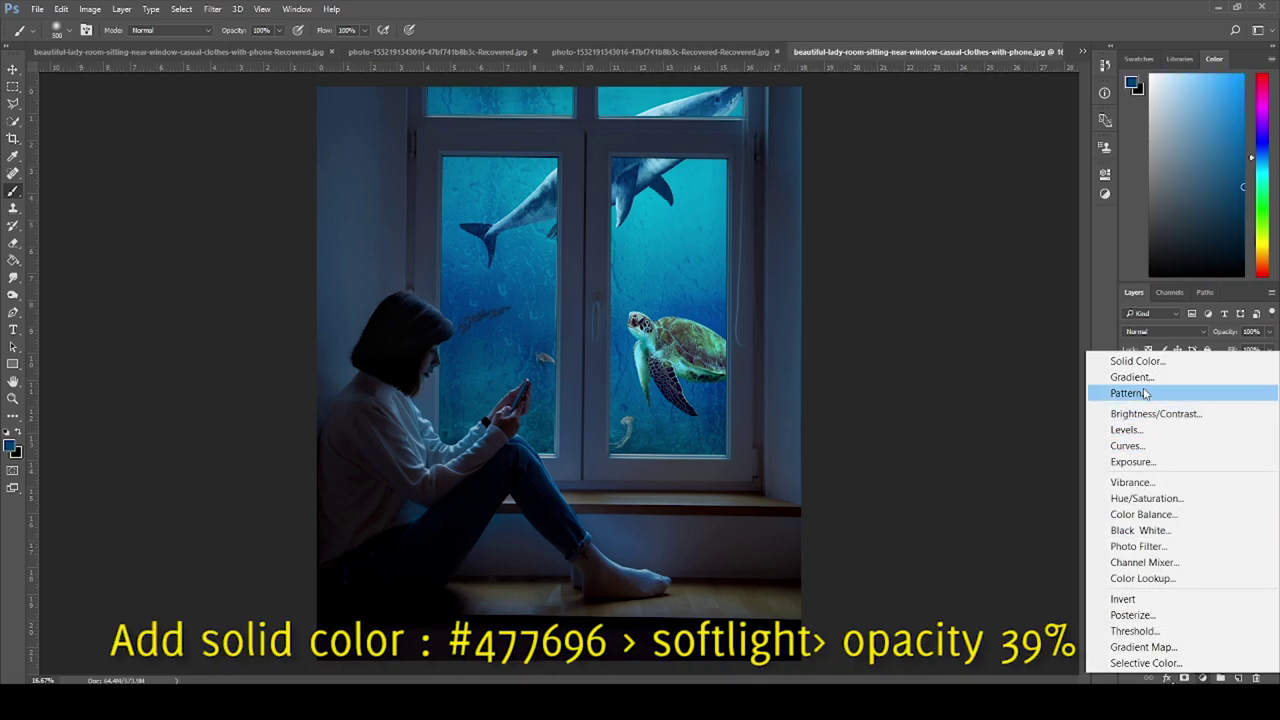
# Step: Add a #477696 Solid Color fill layer blended in Soft Light at 39% opacity
pyautogui.click(1140, 361)
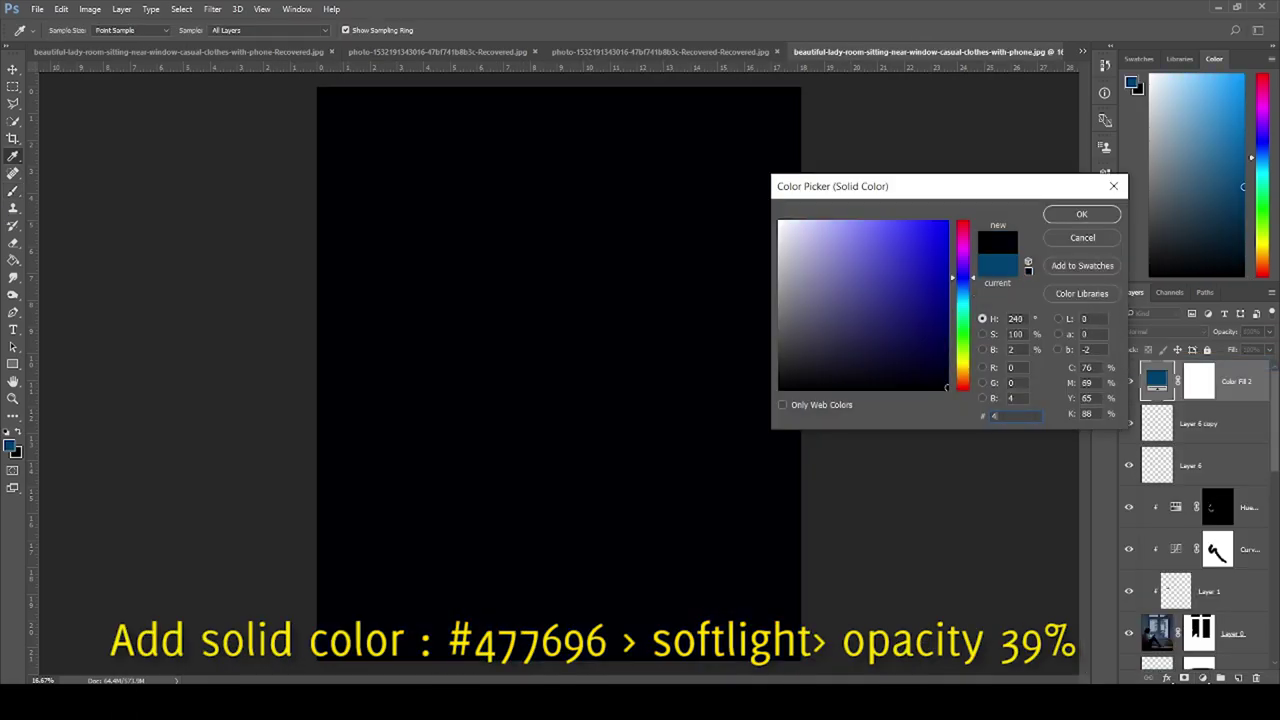
pyautogui.write('477696')
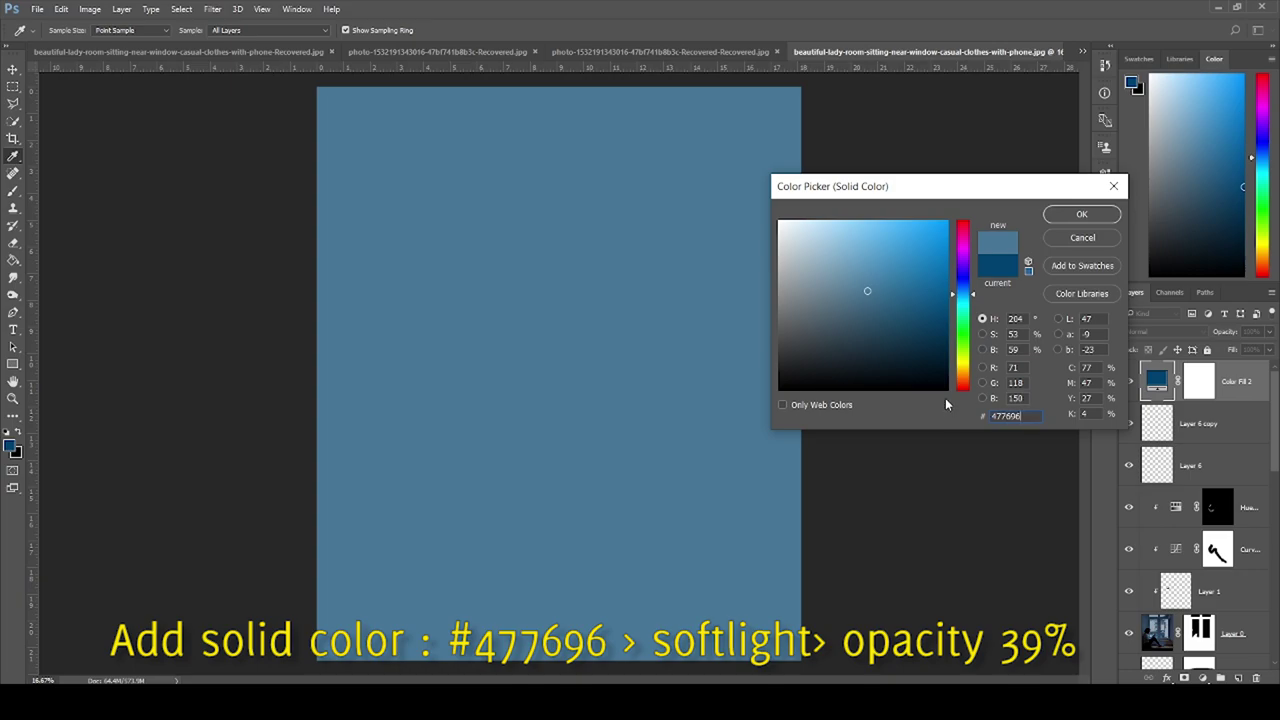
pyautogui.click(1080, 216)
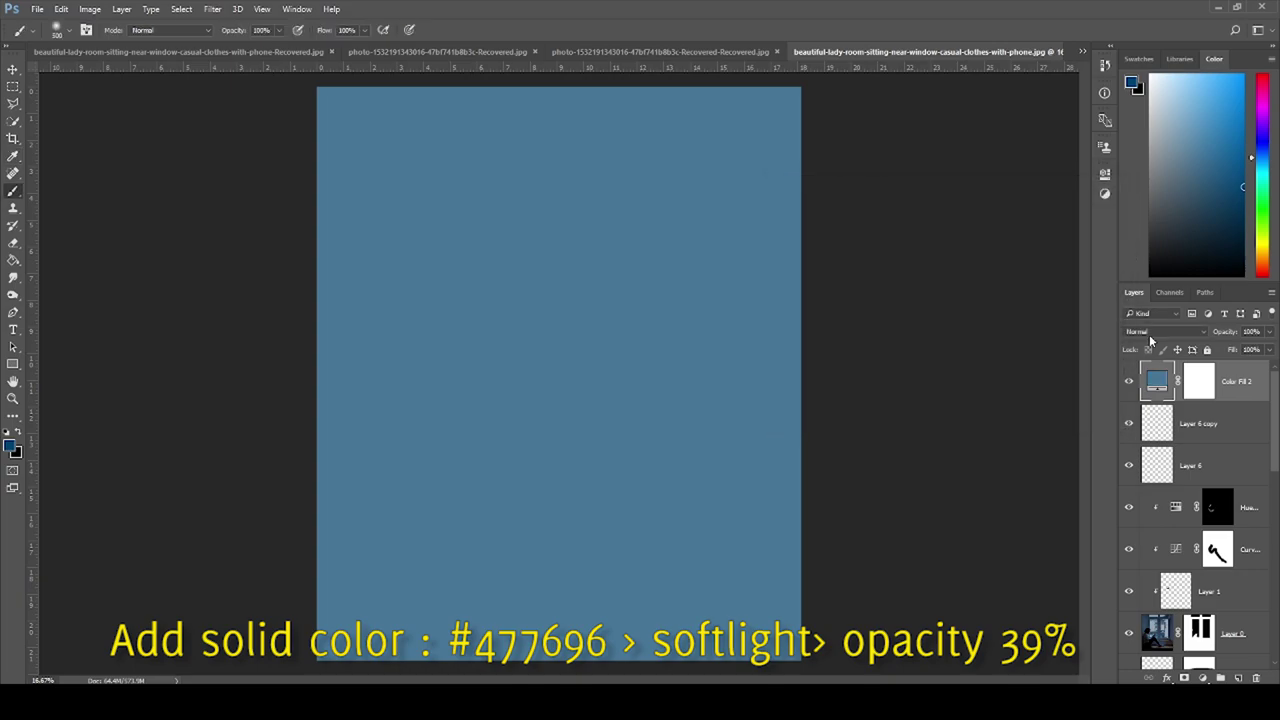
pyautogui.click(1160, 331)
pyautogui.click(1148, 474)
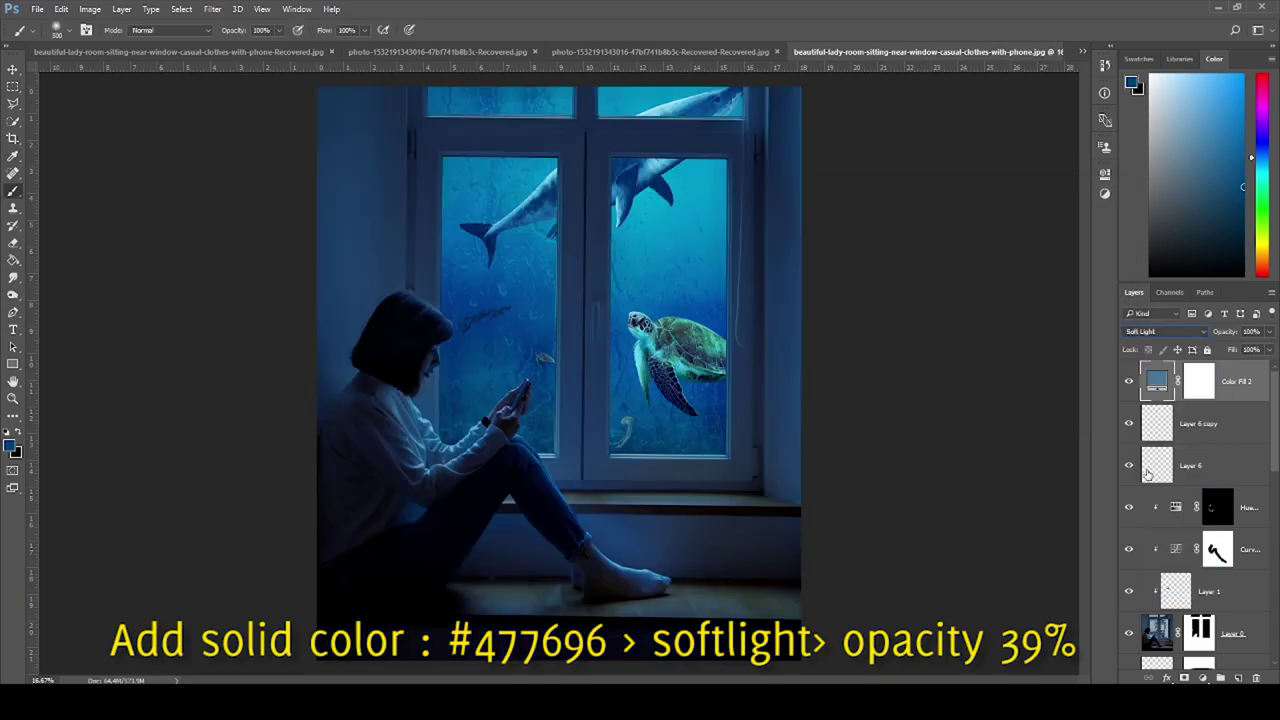
pyautogui.click(1242, 331)
pyautogui.write('39')
# Step: Add a Color Lookup adjustment using FoggyNight.3DL at 18% opacity
pyautogui.click(1203, 678)
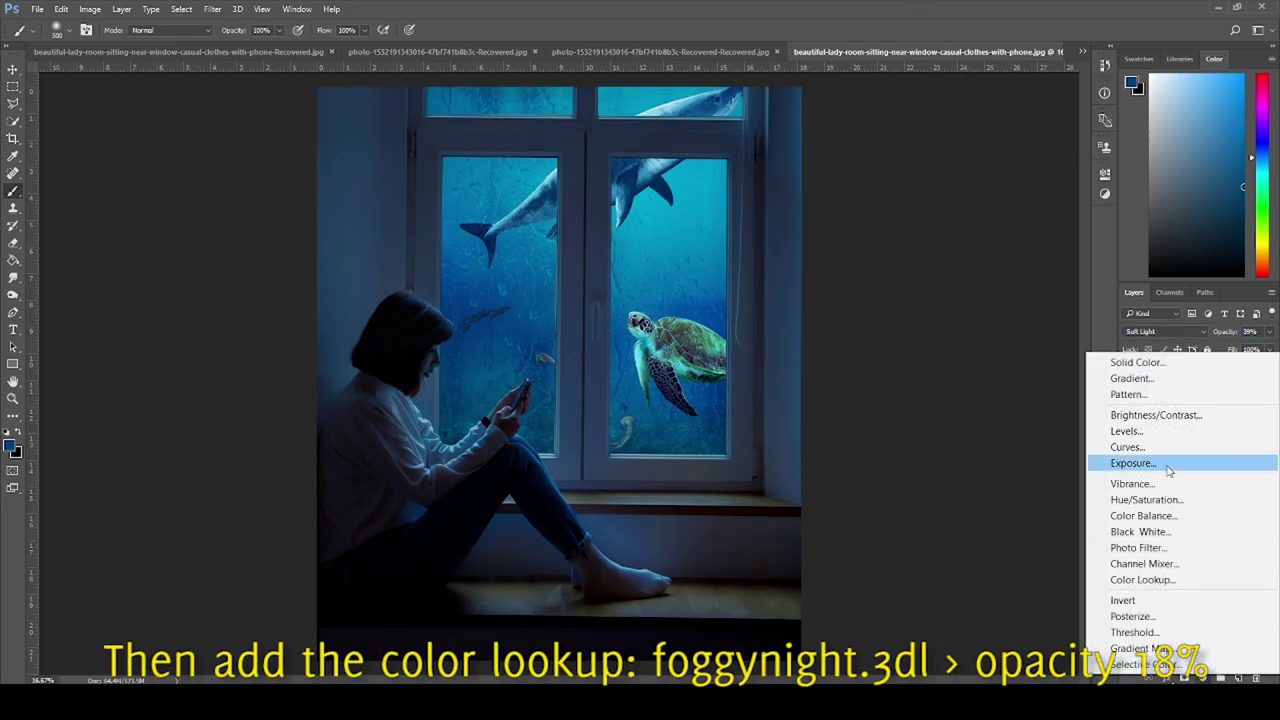
pyautogui.click(1148, 582)
pyautogui.click(1000, 212)
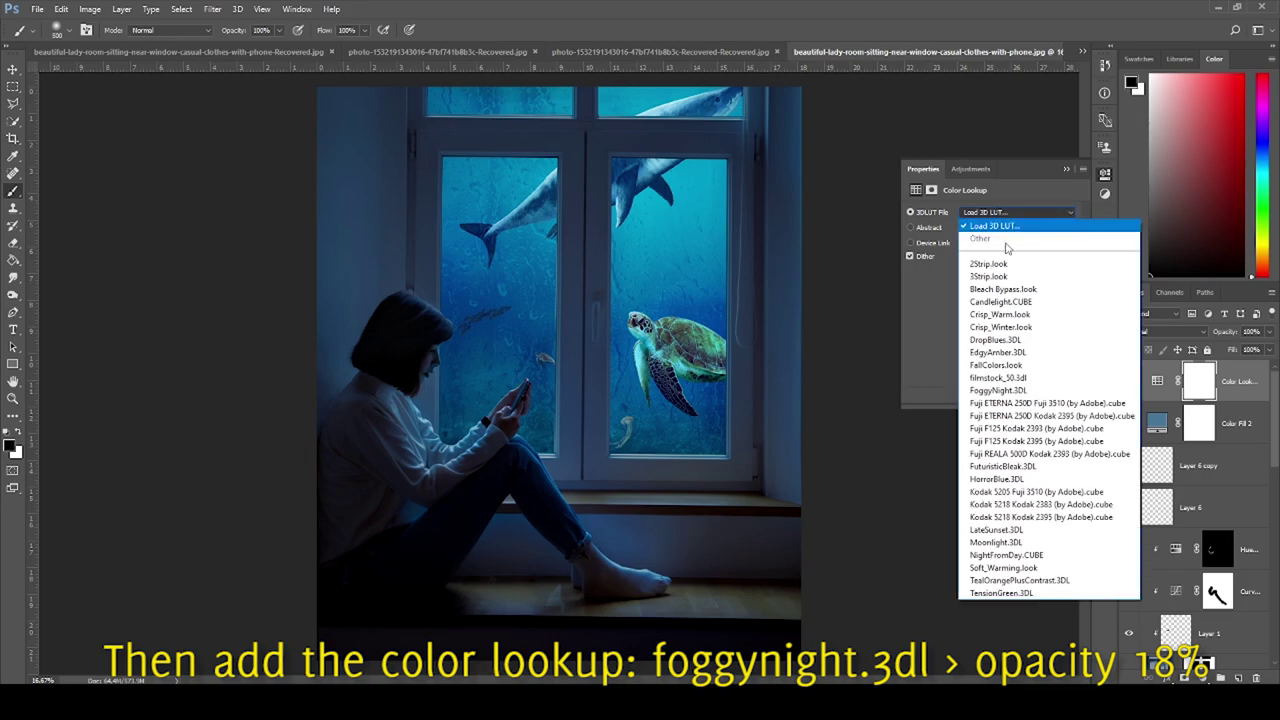
pyautogui.click(1000, 390)
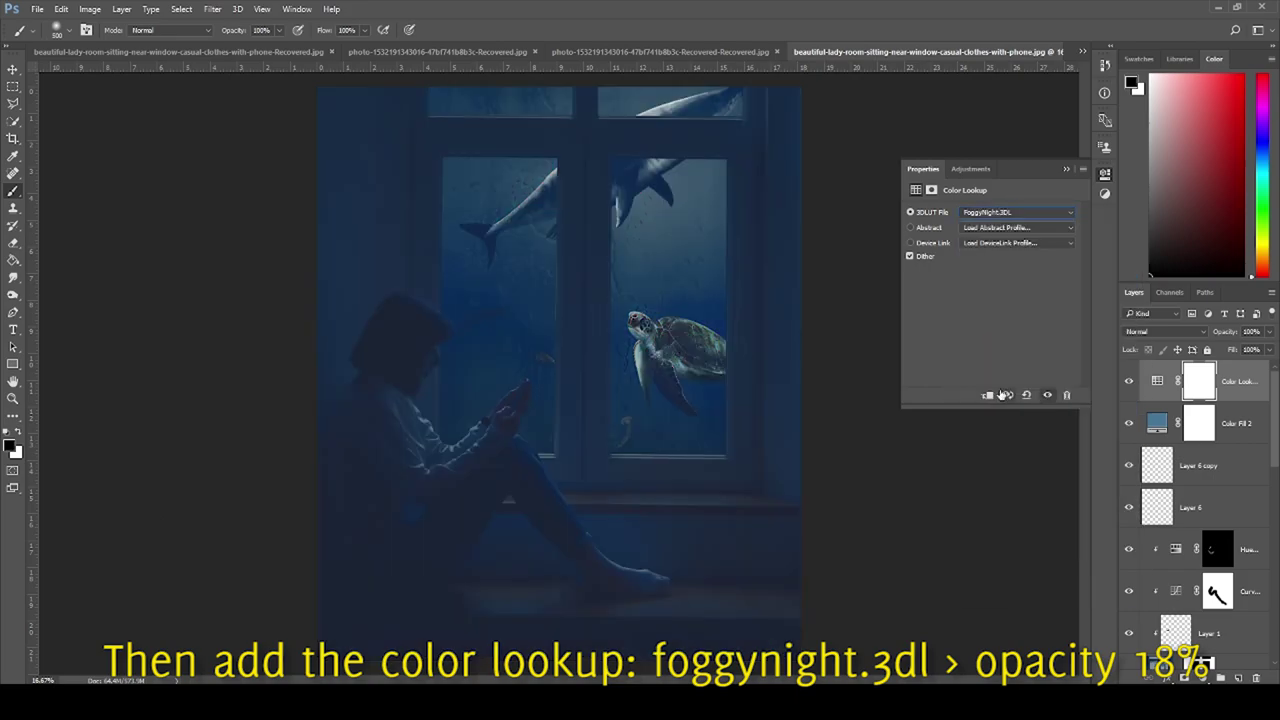
pyautogui.click(1064, 171)
pyautogui.moveTo(1225, 331); pyautogui.dragTo(1198, 329)
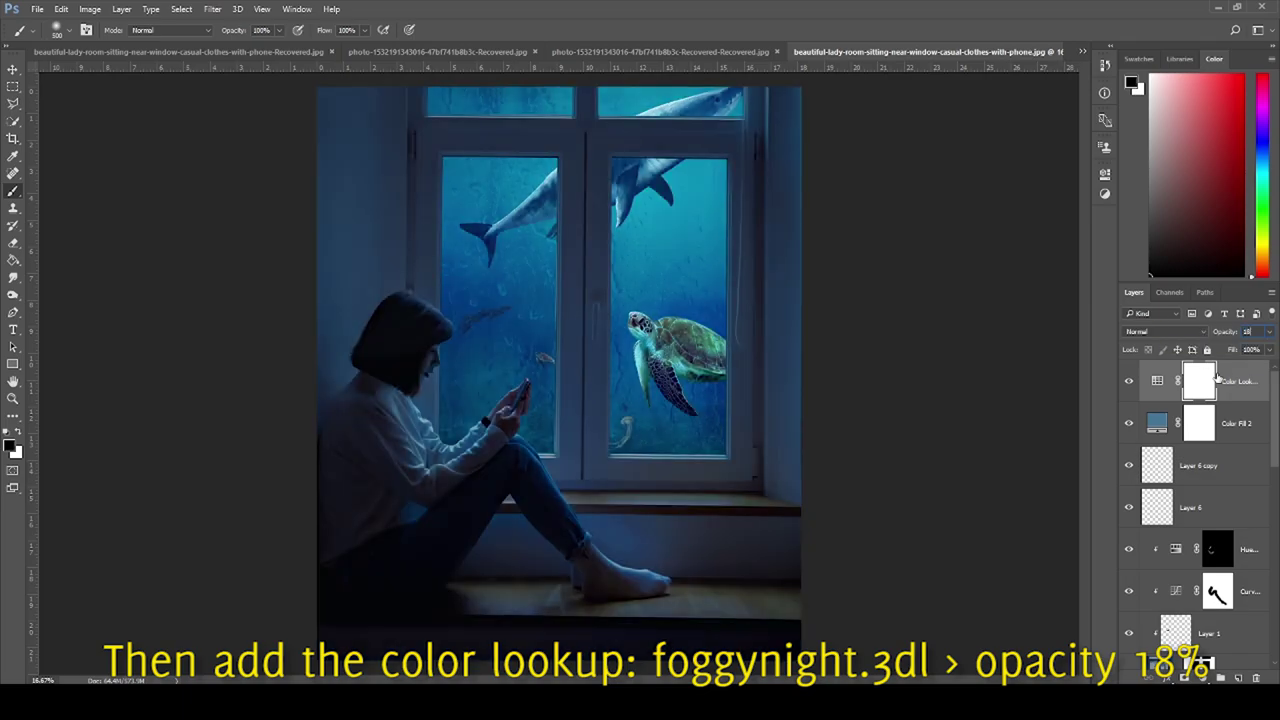
# Step: On a new layer, brush sampled cyan over the upper-right window, blended Screen at 39%
pyautogui.click(1238, 678)
pyautogui.keyDown('alt'); pyautogui.click(772, 224); pyautogui.keyUp('alt')
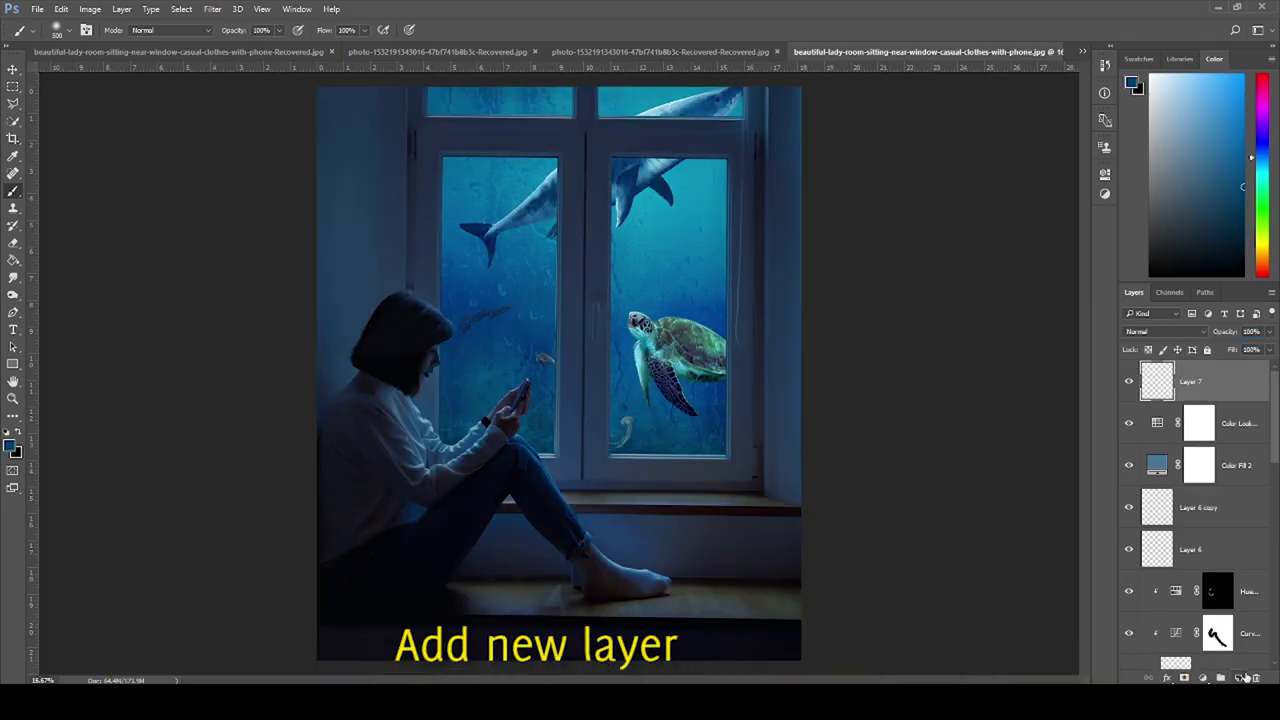
pyautogui.keyDown('alt'); pyautogui.click(717, 174); pyautogui.keyUp('alt')
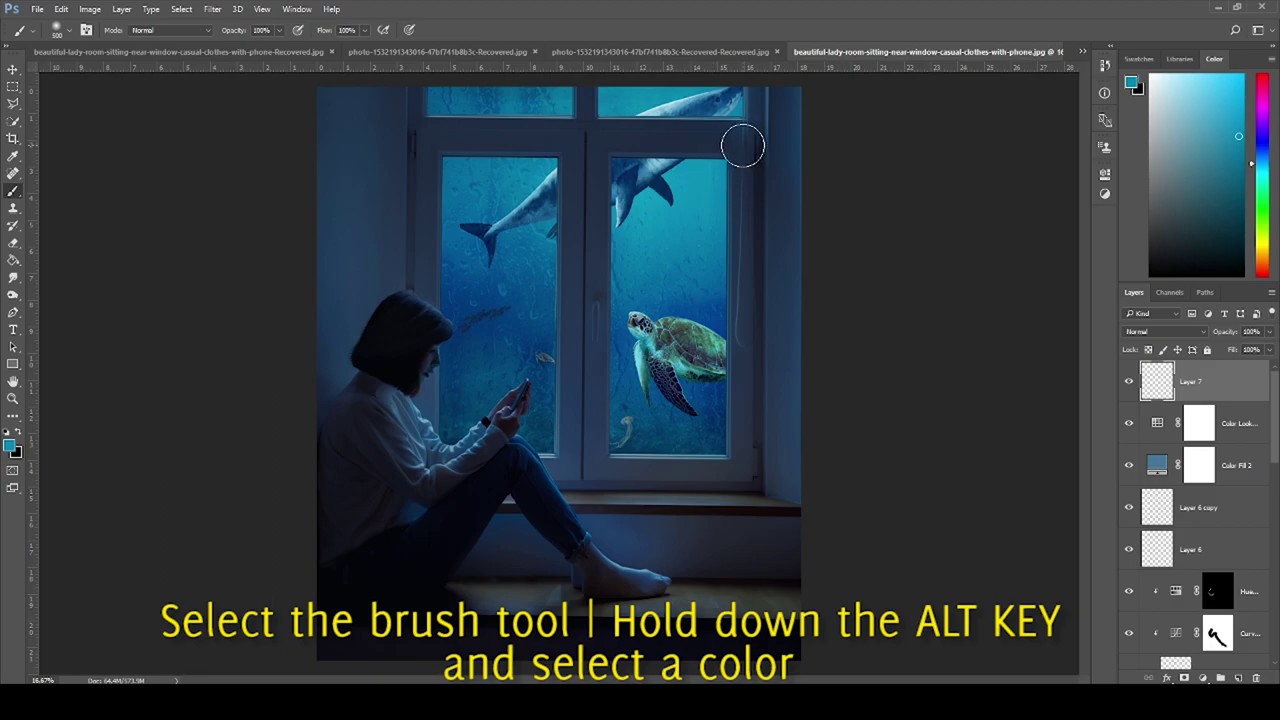
pyautogui.press(']')
pyautogui.press(']')
pyautogui.press(']')
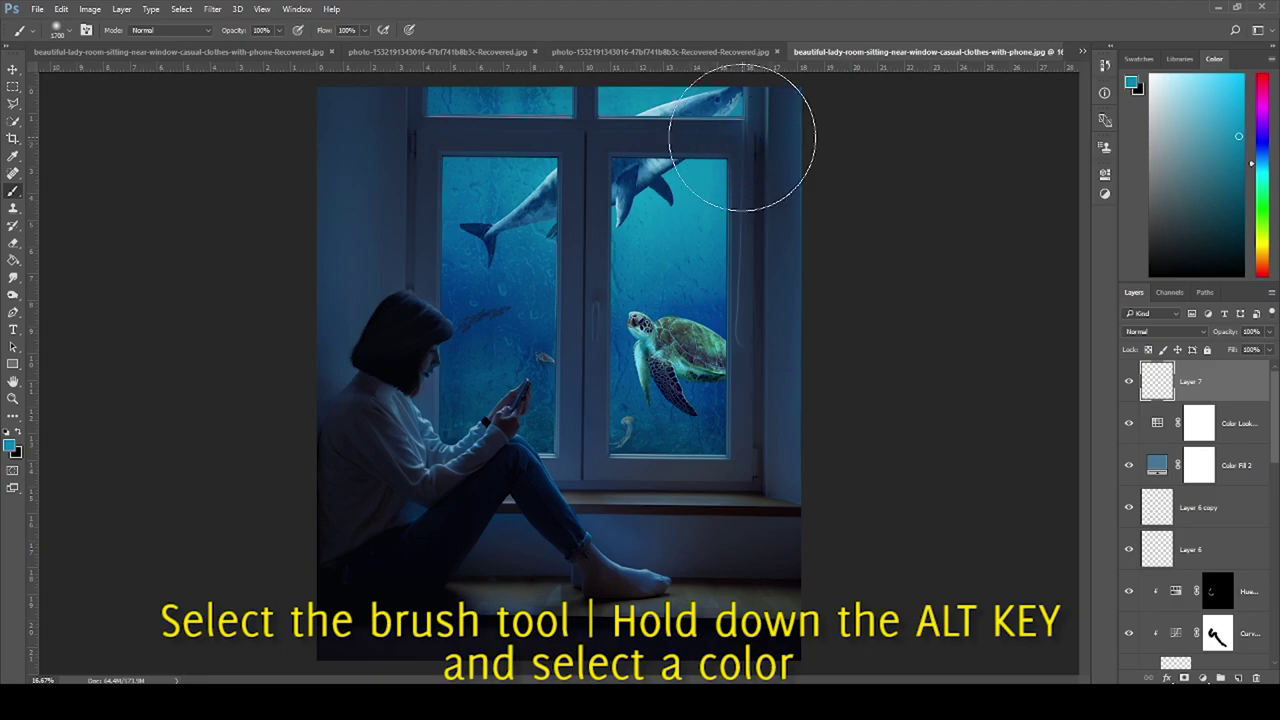
pyautogui.moveTo(741, 137); pyautogui.dragTo(748, 134)
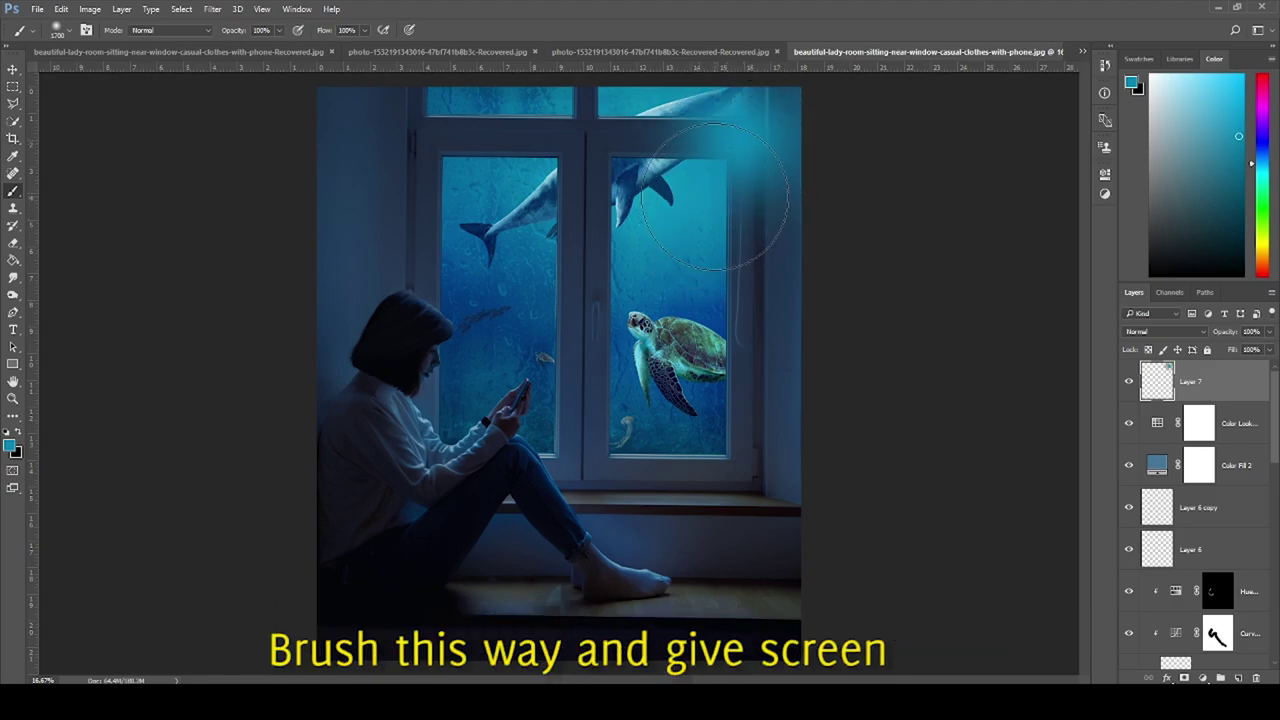
pyautogui.moveTo(698, 218); pyautogui.dragTo(775, 215)
pyautogui.click(1165, 331)
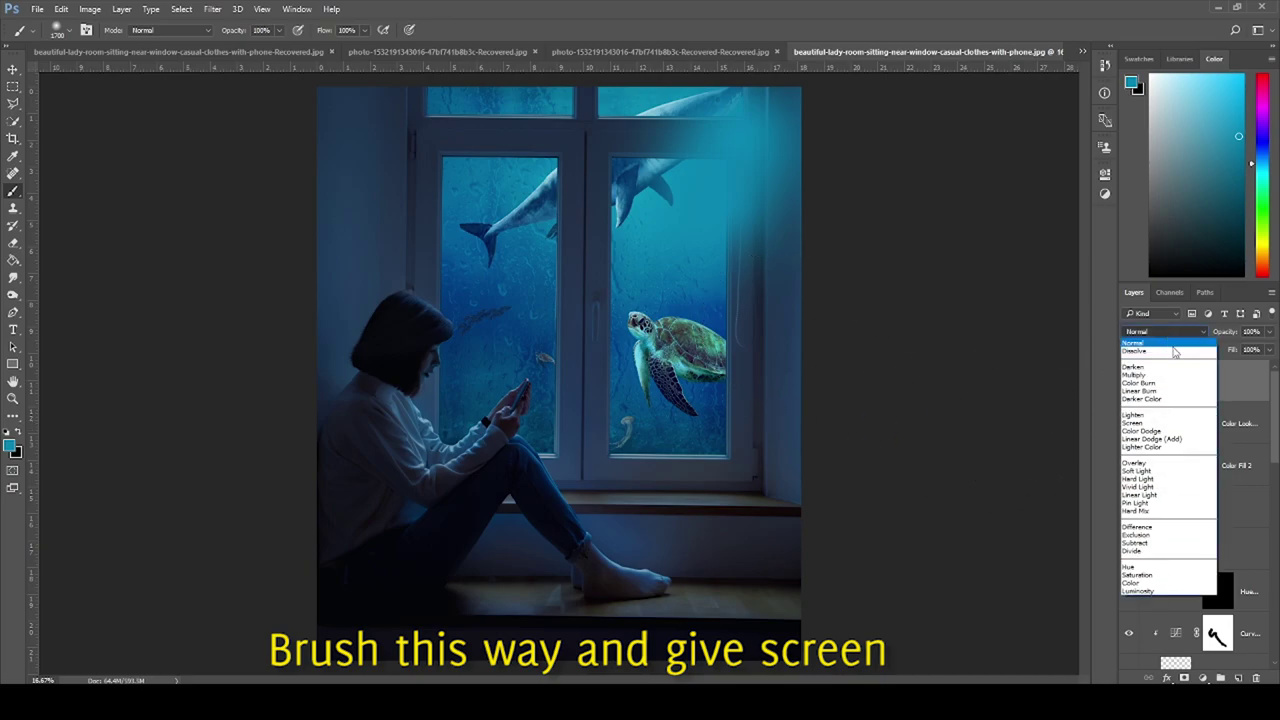
pyautogui.click(1160, 422)
pyautogui.moveTo(1233, 334); pyautogui.dragTo(1187, 334)
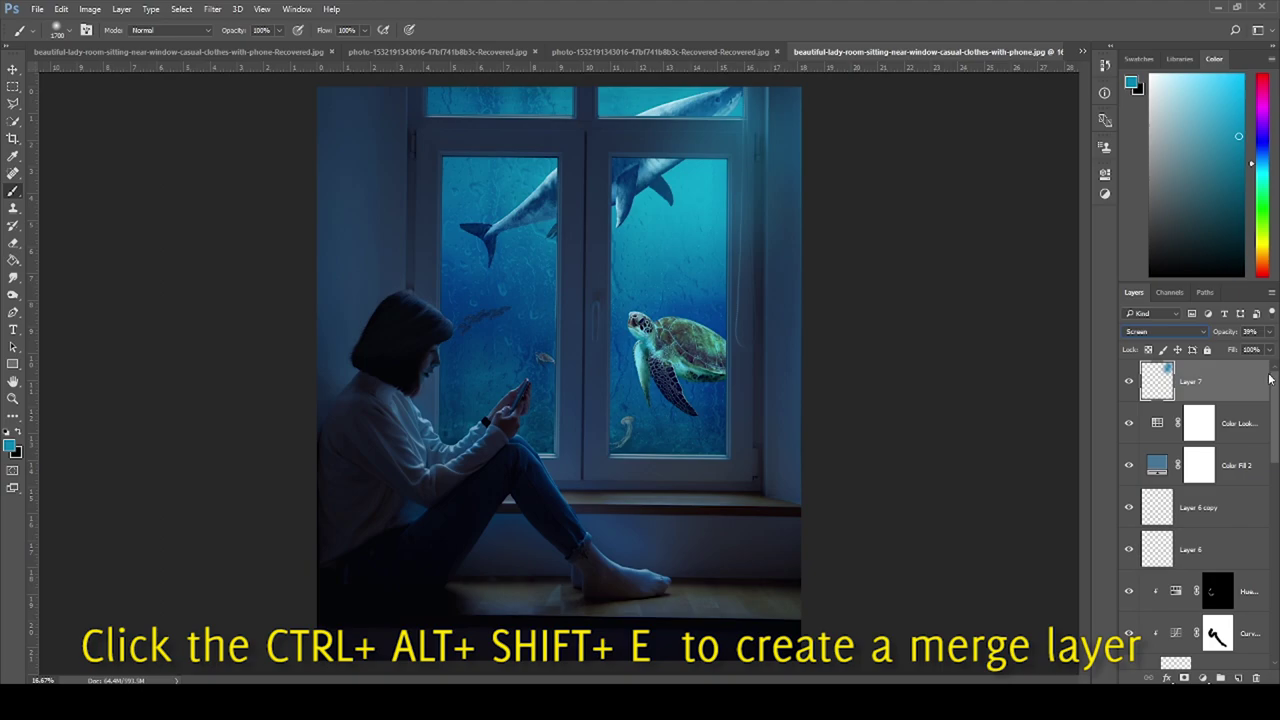
# Step: Stamp all visible layers into a merged layer blended in Linear Light
pyautogui.hotkey('ctrl', 'alt', 'shift', 'e')
pyautogui.click(1165, 331)
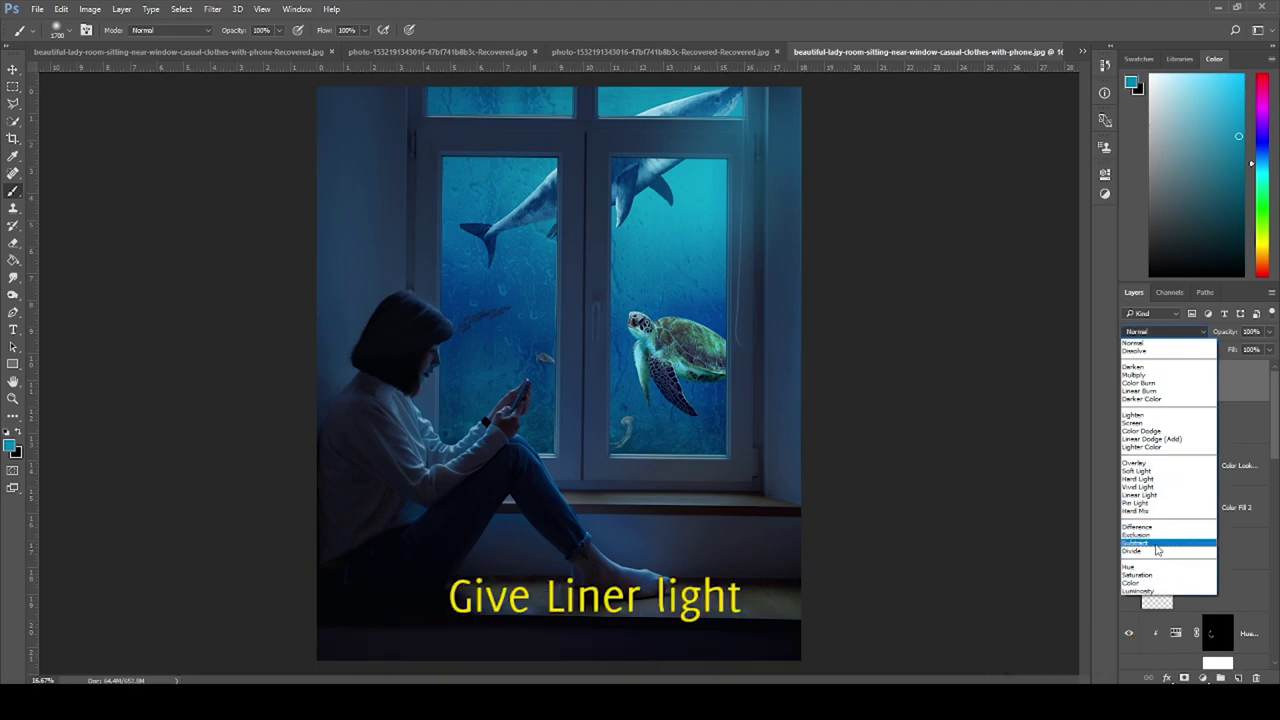
pyautogui.click(1156, 495)
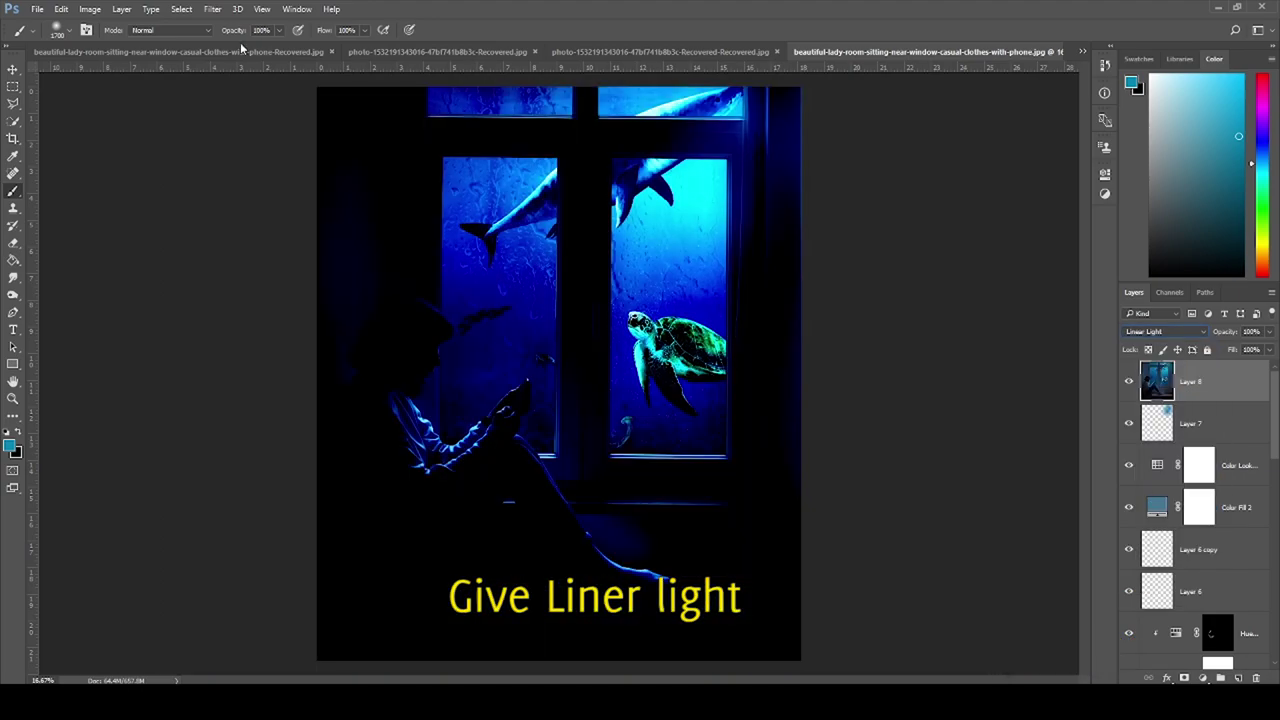
# Step: Apply a High Pass filter with 3.5-pixel radius to the merged layer
pyautogui.click(211, 9)
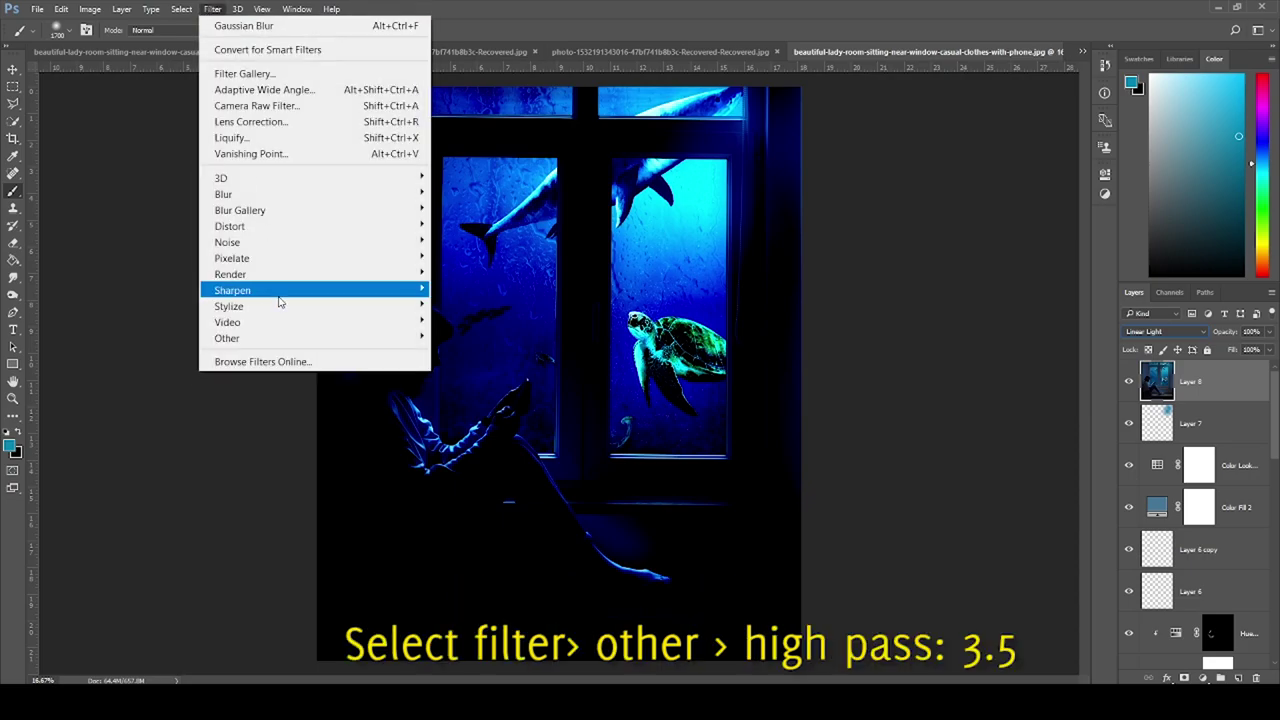
pyautogui.moveTo(227, 338)
pyautogui.click(462, 351)
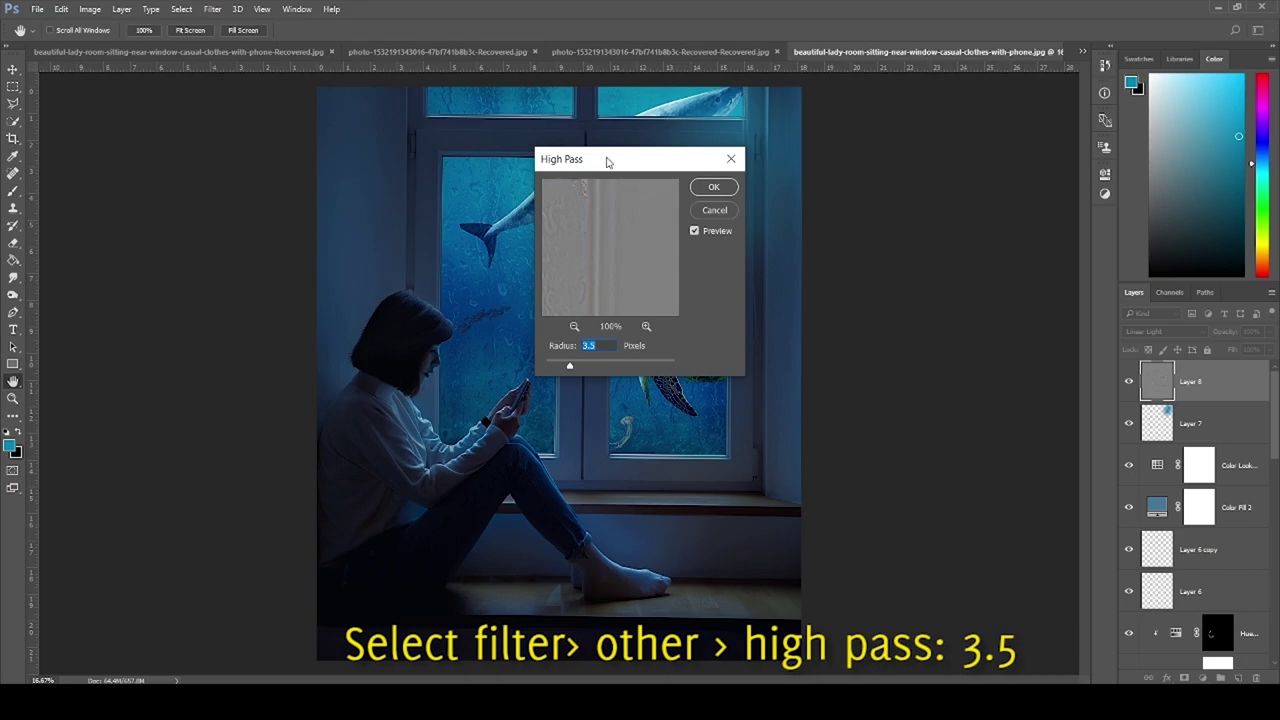
pyautogui.moveTo(607, 162); pyautogui.dragTo(906, 205)
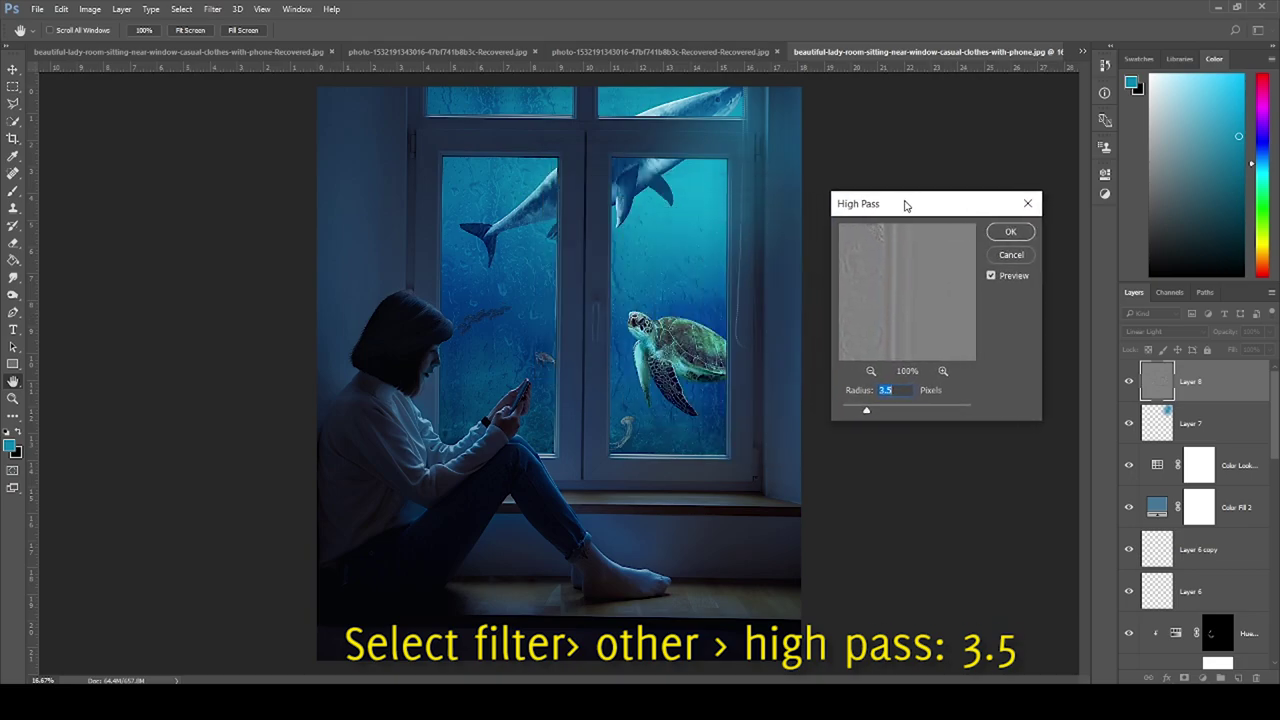
pyautogui.moveTo(869, 414); pyautogui.dragTo(875, 411)
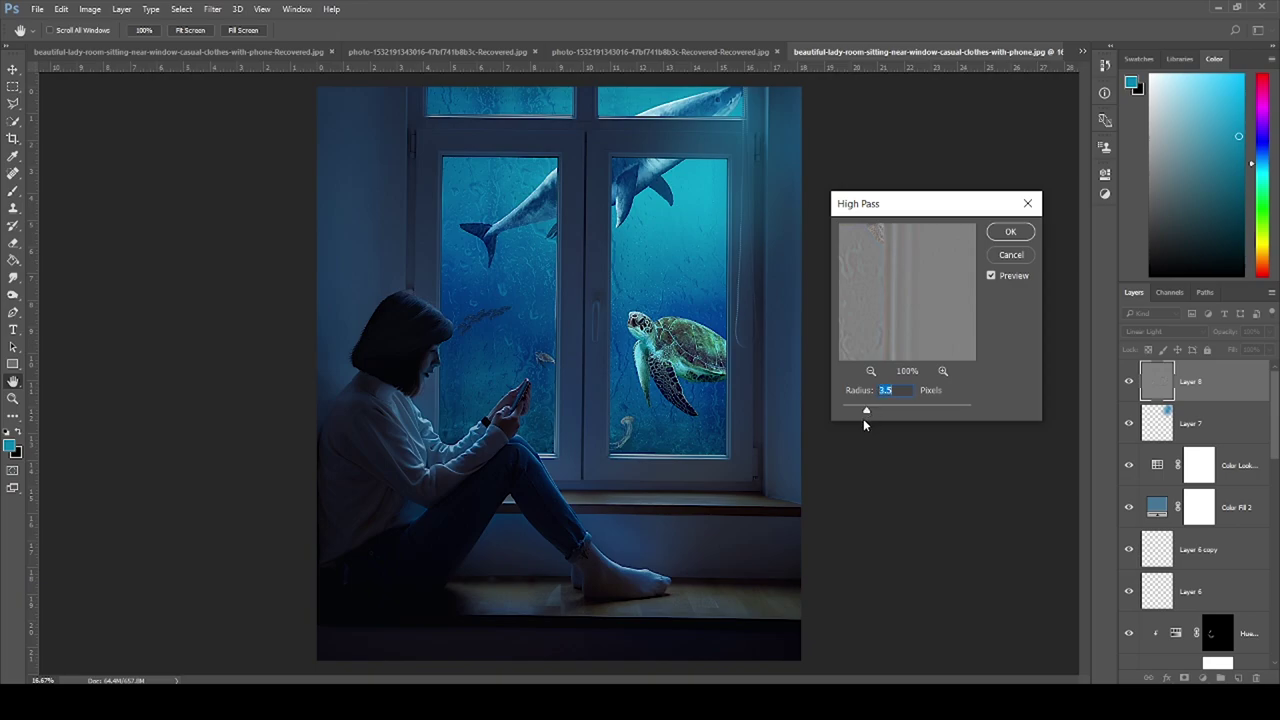
pyautogui.click(1006, 234)
pyautogui.press('b')
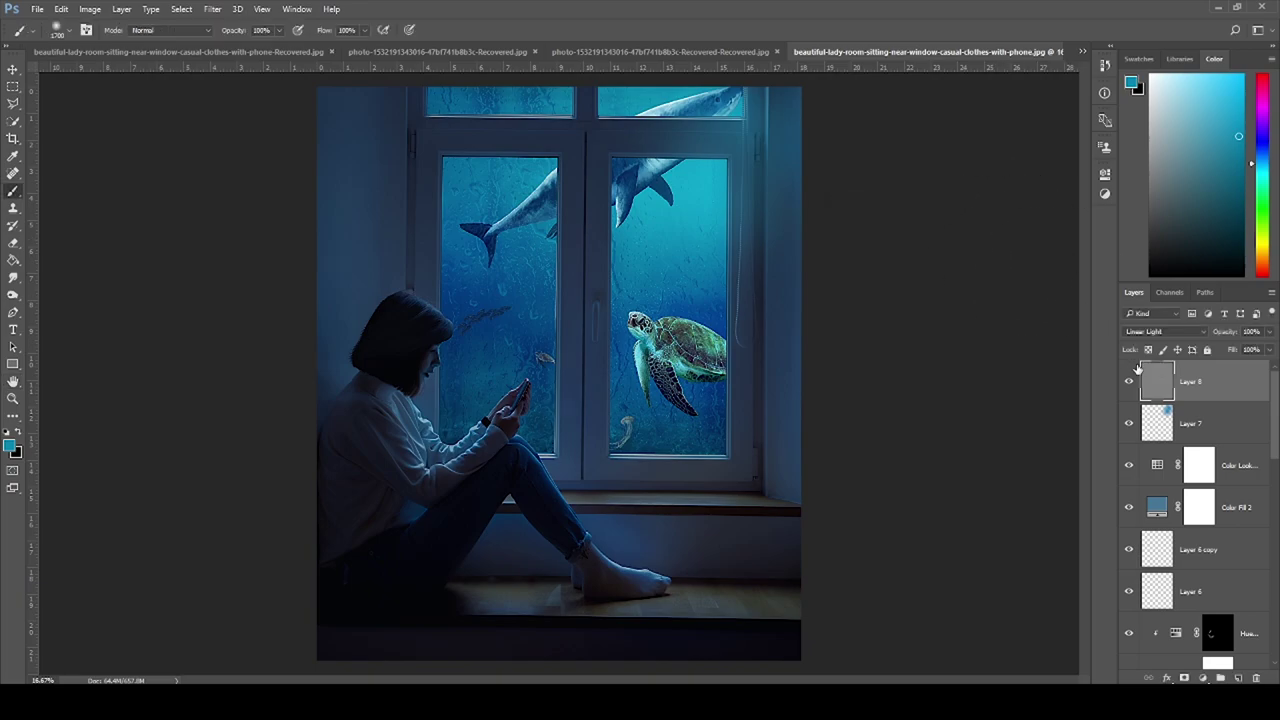